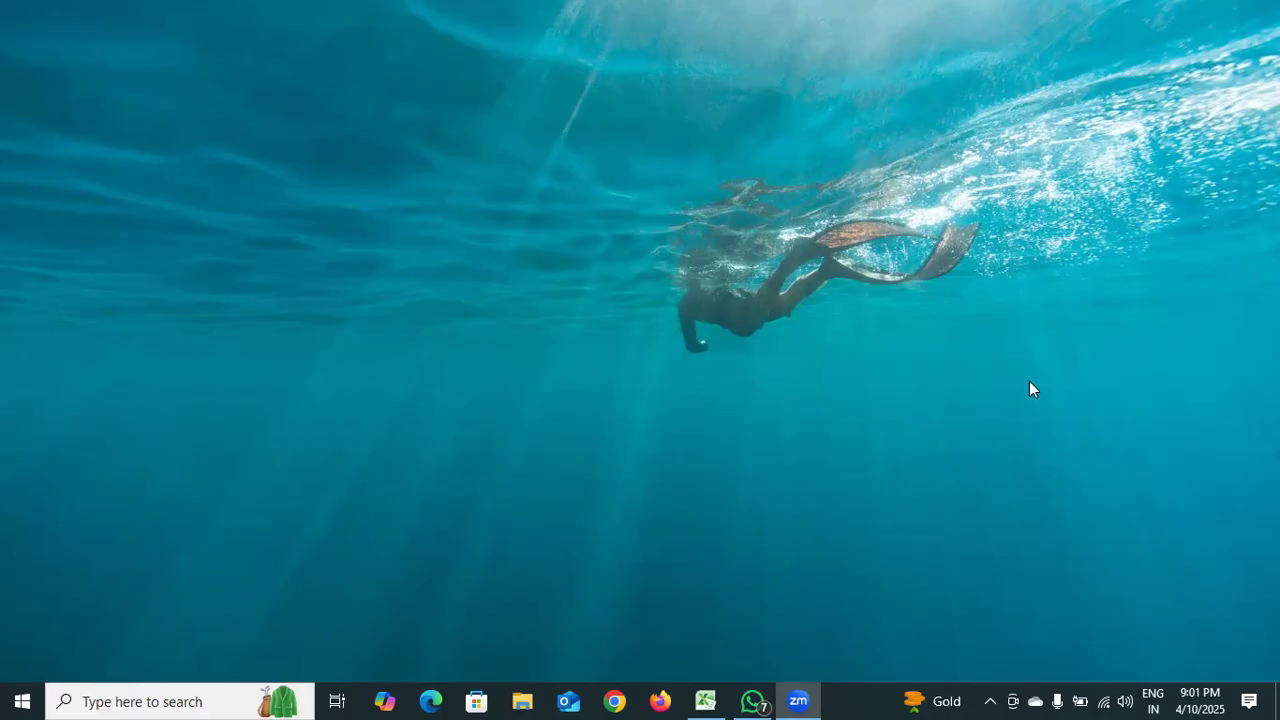
- Switch to the Book1 workbook in Excel and go to the lower Receipts table on Sheet1
{"action": "left_click", "coordinate": [707, 700]}
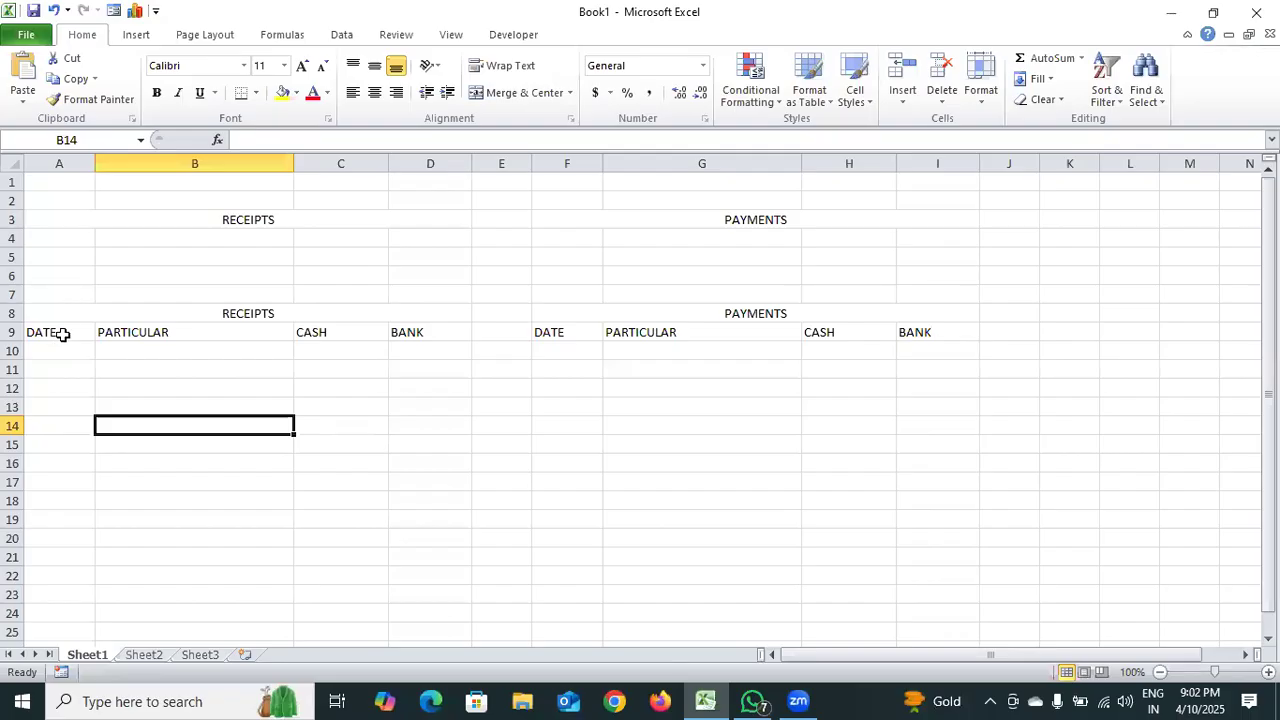
{"action": "left_click", "coordinate": [61, 241]}
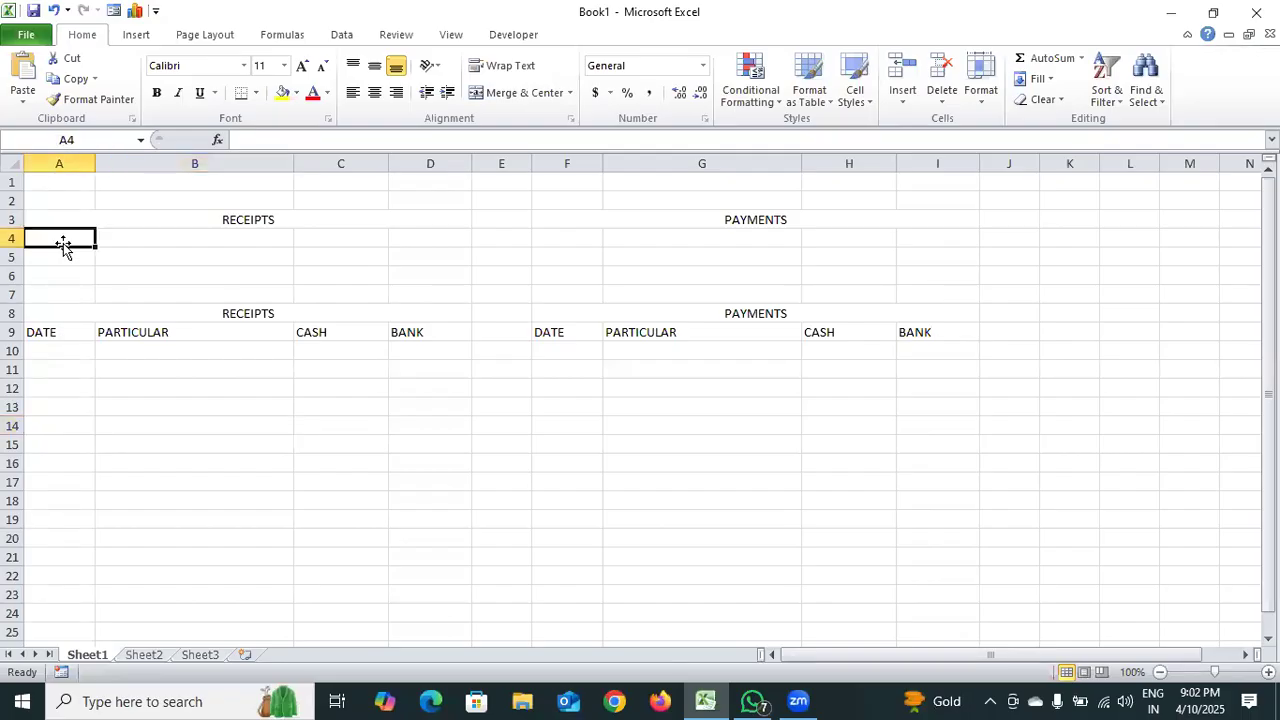
{"action": "left_click", "coordinate": [45, 332]}
{"action": "left_click_drag", "start_coordinate": [145, 327], "coordinate": [443, 541]}
{"action": "left_click", "coordinate": [443, 539]}
- Fill the lower Receipts table's header cells A9:D9 with dark olive green and set their text to white
{"action": "left_click_drag", "start_coordinate": [40, 332], "coordinate": [440, 344]}
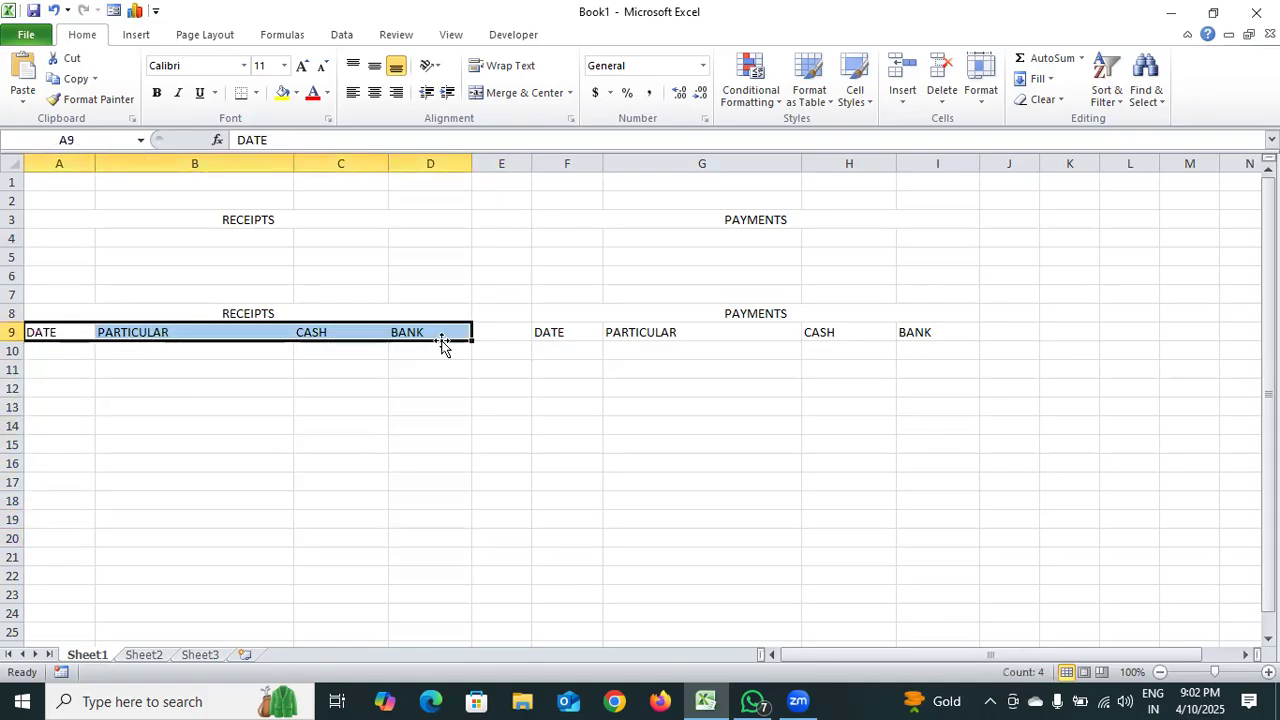
{"action": "left_click", "coordinate": [296, 92]}
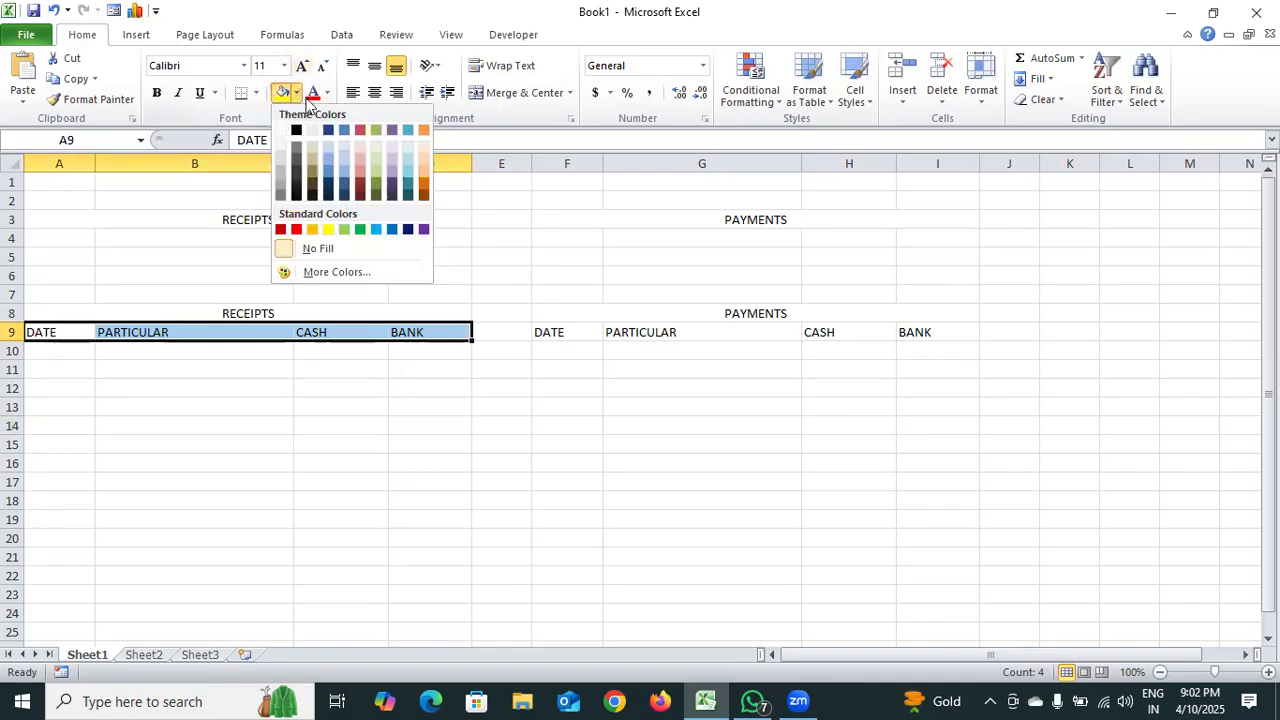
{"action": "left_click", "coordinate": [376, 183]}
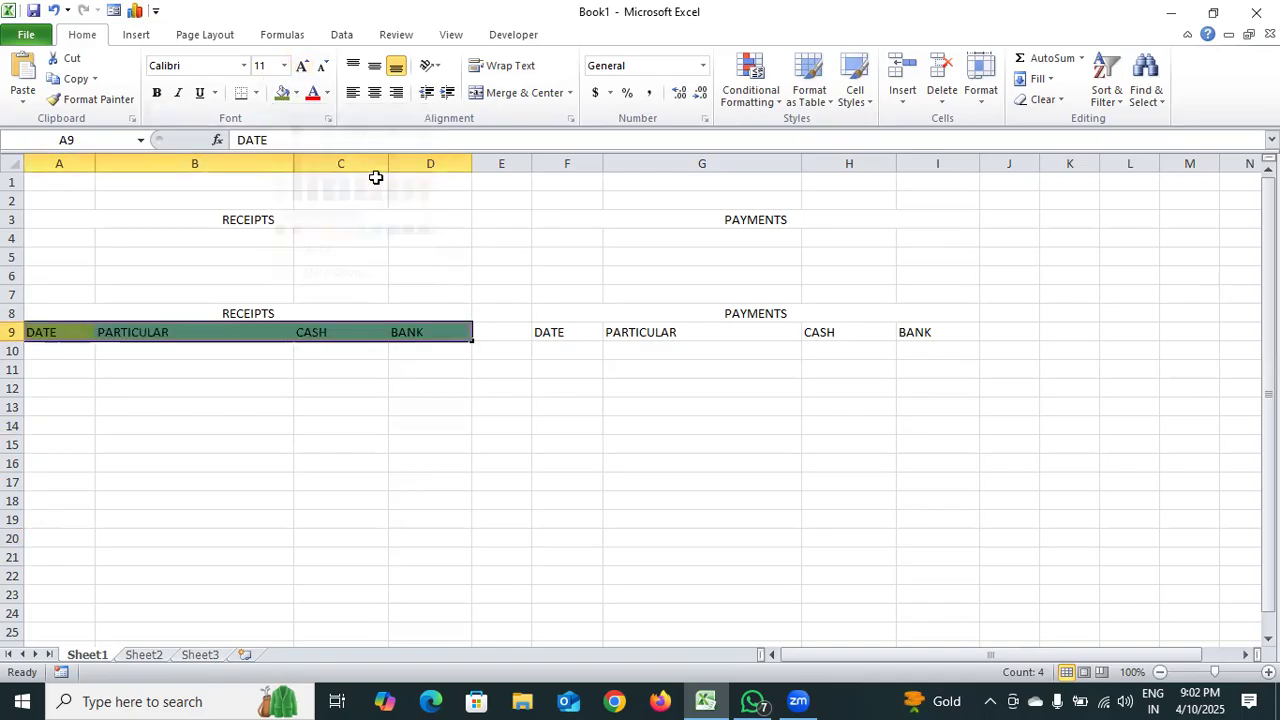
{"action": "left_click", "coordinate": [296, 92]}
{"action": "left_click", "coordinate": [375, 194]}
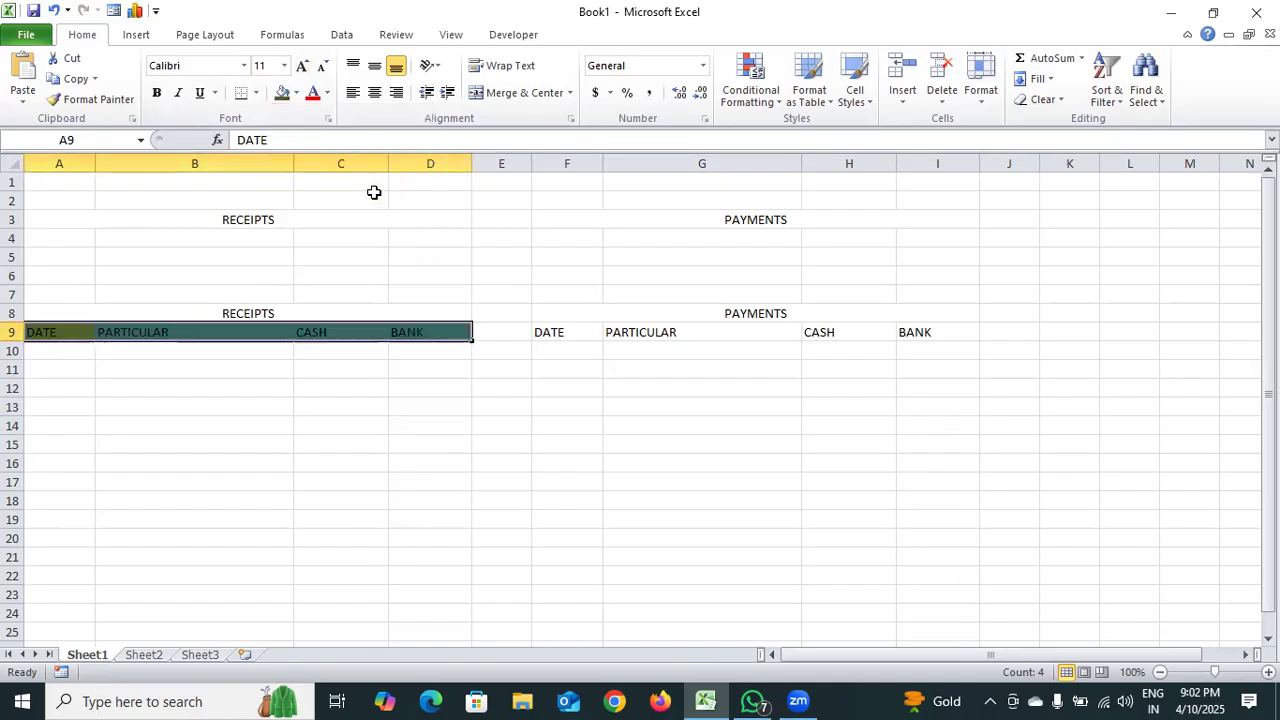
{"action": "left_click", "coordinate": [327, 92]}
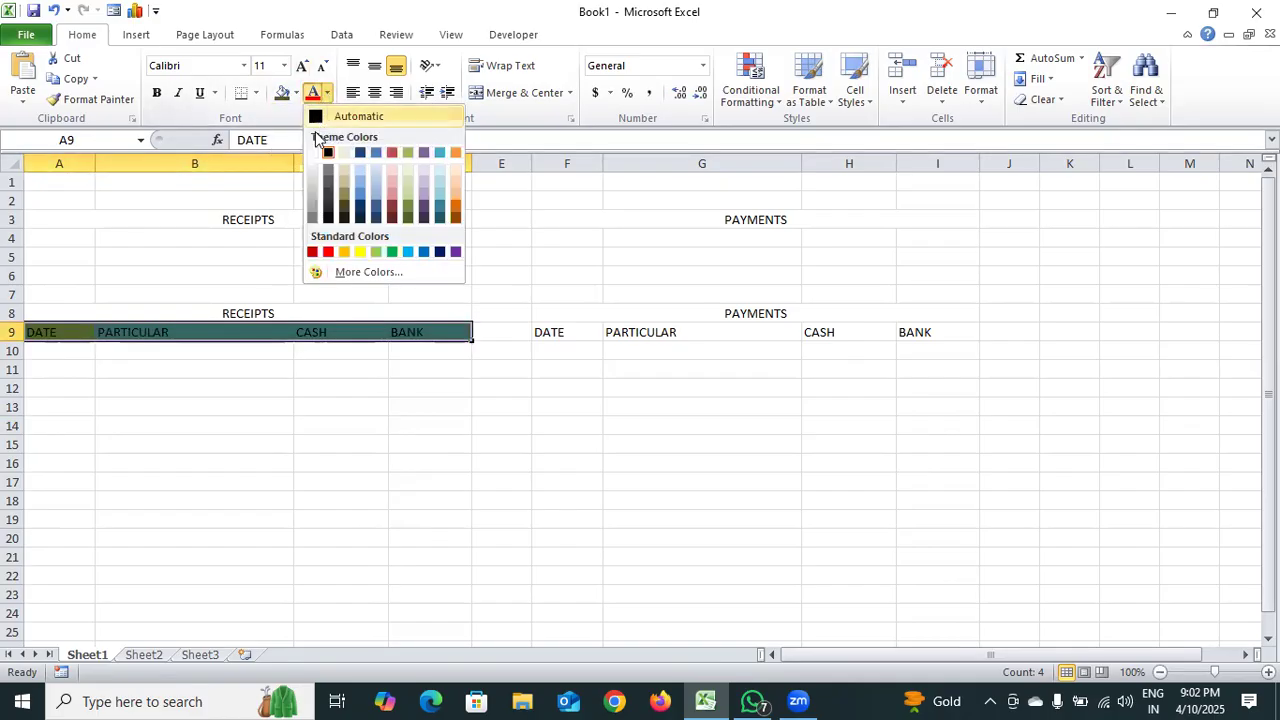
{"action": "left_click", "coordinate": [313, 153]}
{"action": "left_click", "coordinate": [399, 460]}
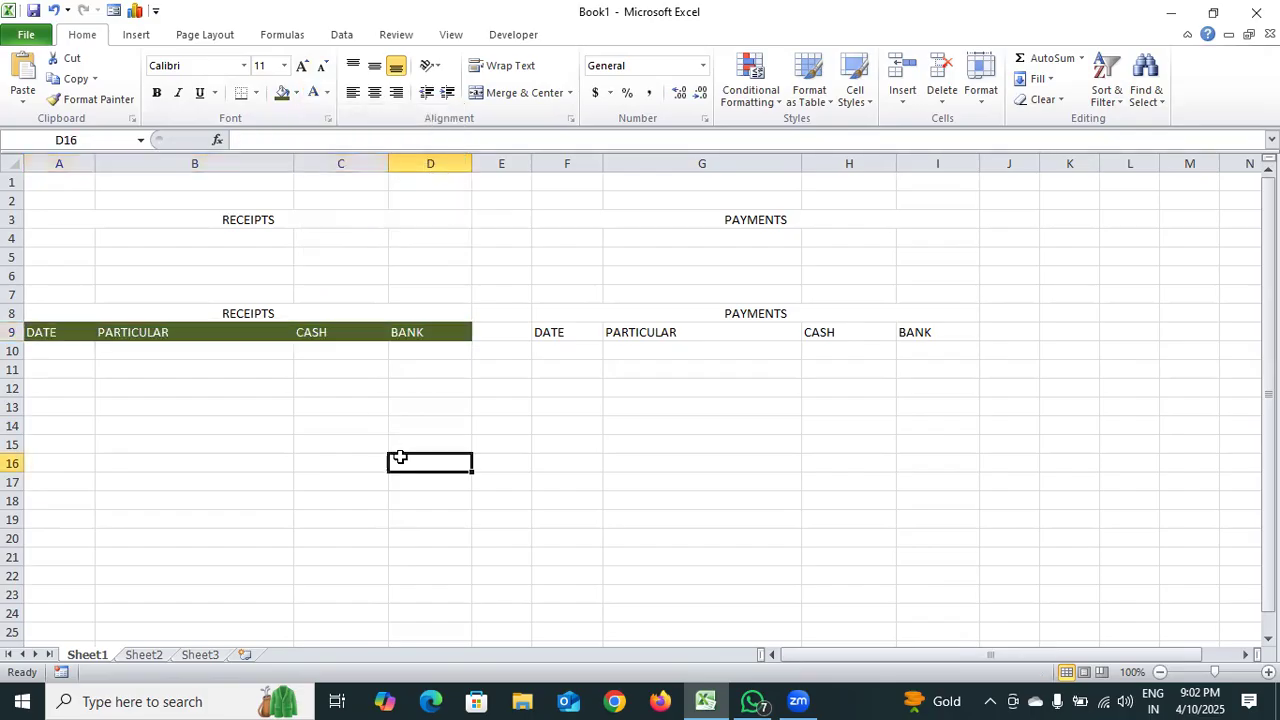
- Apply the dark olive green fill and white text to the Payments header cells F9:I9
{"action": "left_click_drag", "start_coordinate": [534, 336], "coordinate": [905, 337]}
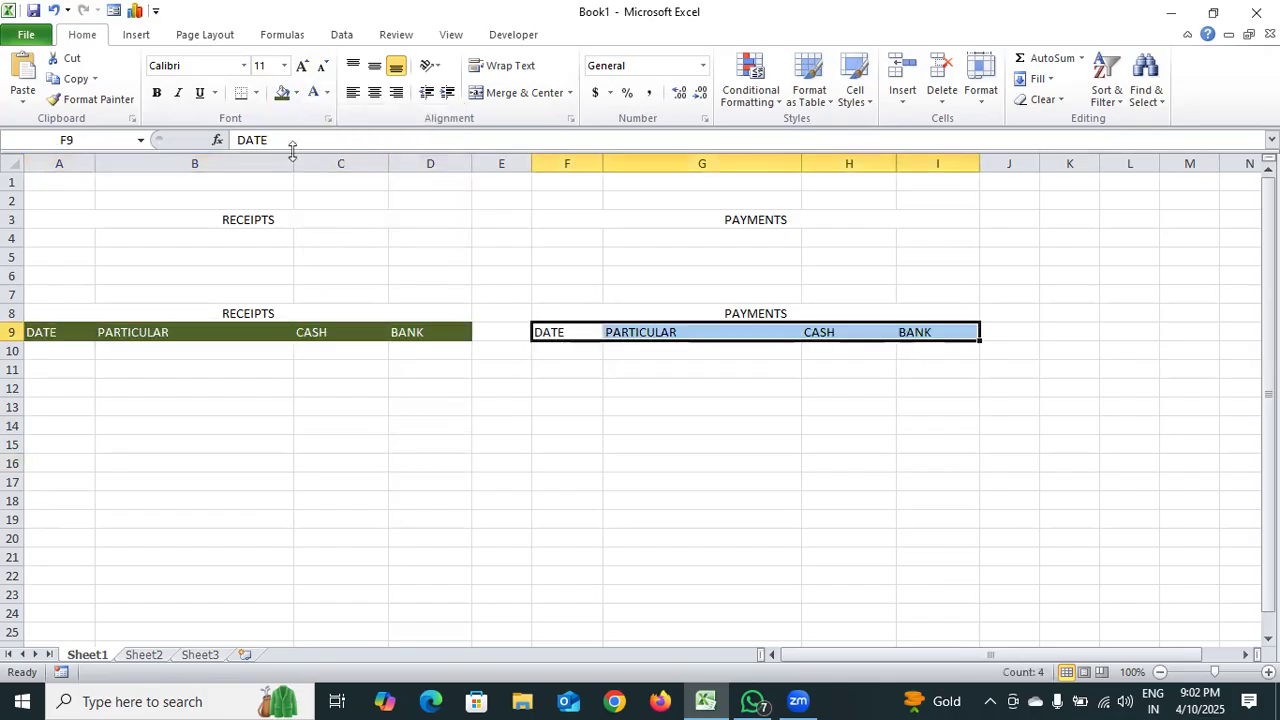
{"action": "left_click", "coordinate": [282, 92]}
{"action": "left_click", "coordinate": [313, 92]}
{"action": "left_click", "coordinate": [779, 513]}
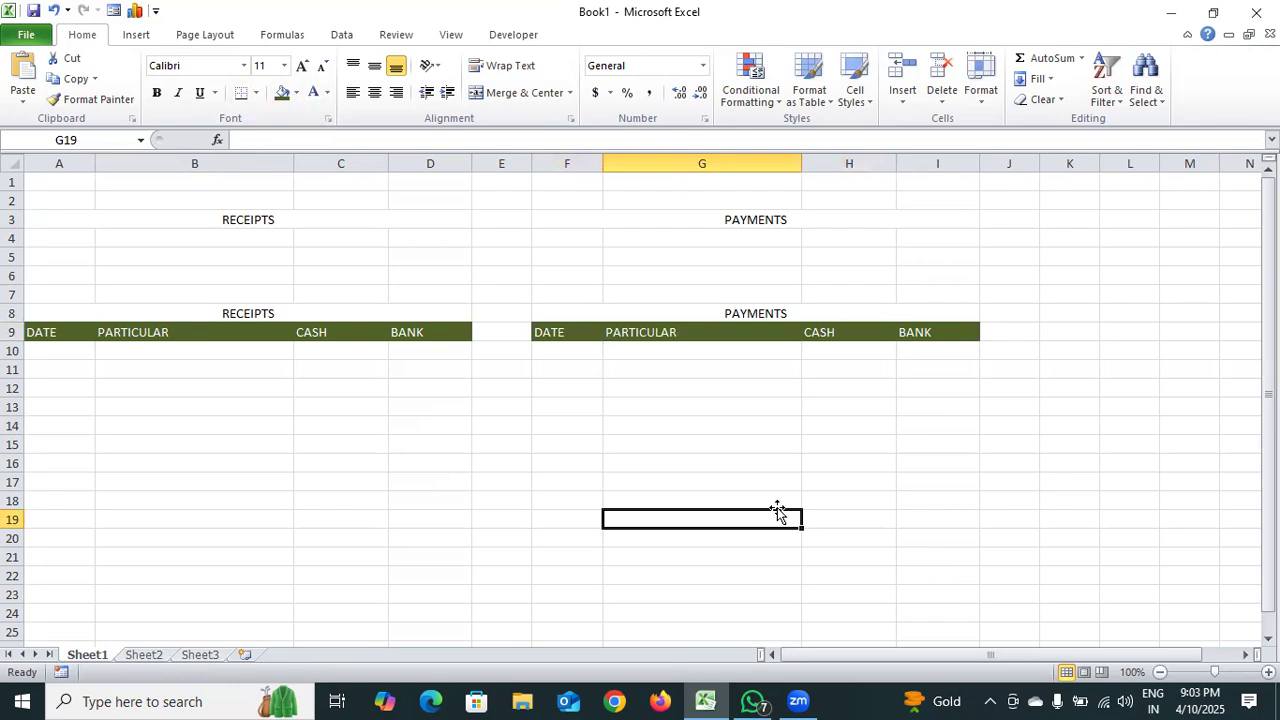
- Fill the merged RECEIPTS and PAYMENTS titles in row 8 with dark olive green and make their text white
{"action": "left_click", "coordinate": [297, 316]}
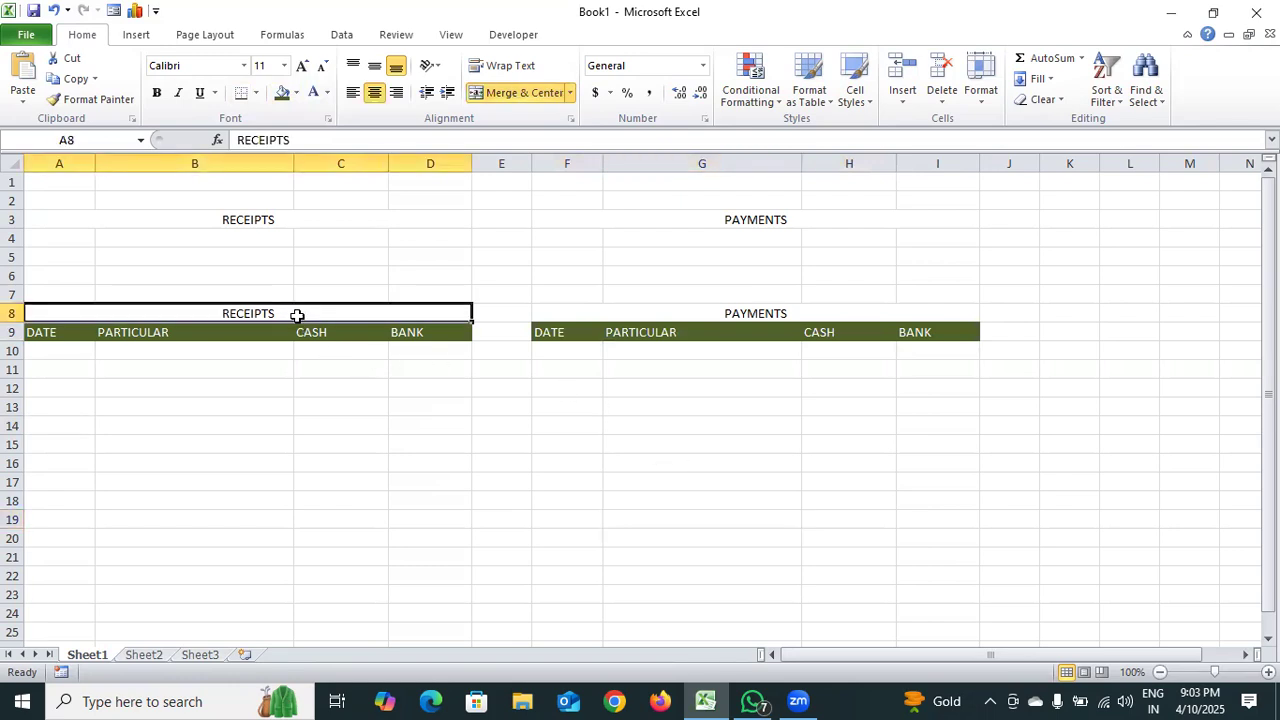
{"action": "left_click", "coordinate": [283, 92]}
{"action": "left_click", "coordinate": [672, 317]}
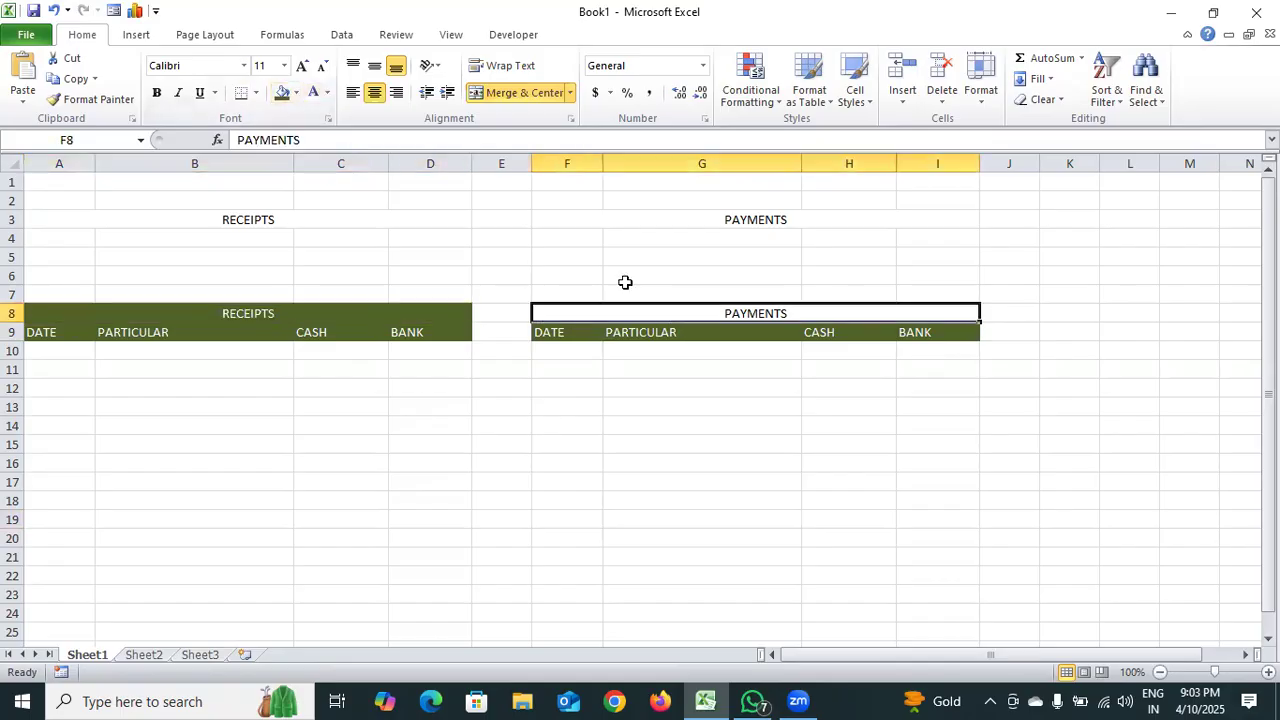
{"action": "left_click", "coordinate": [296, 94]}
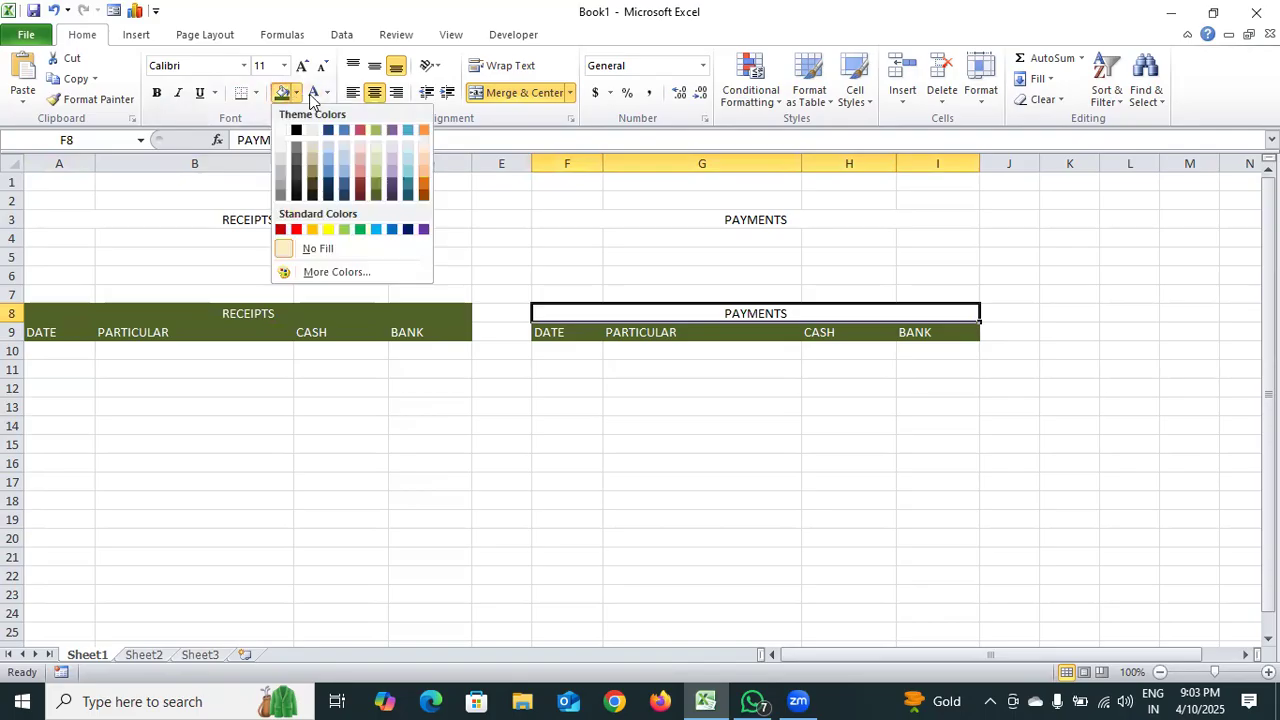
{"action": "left_click", "coordinate": [315, 96]}
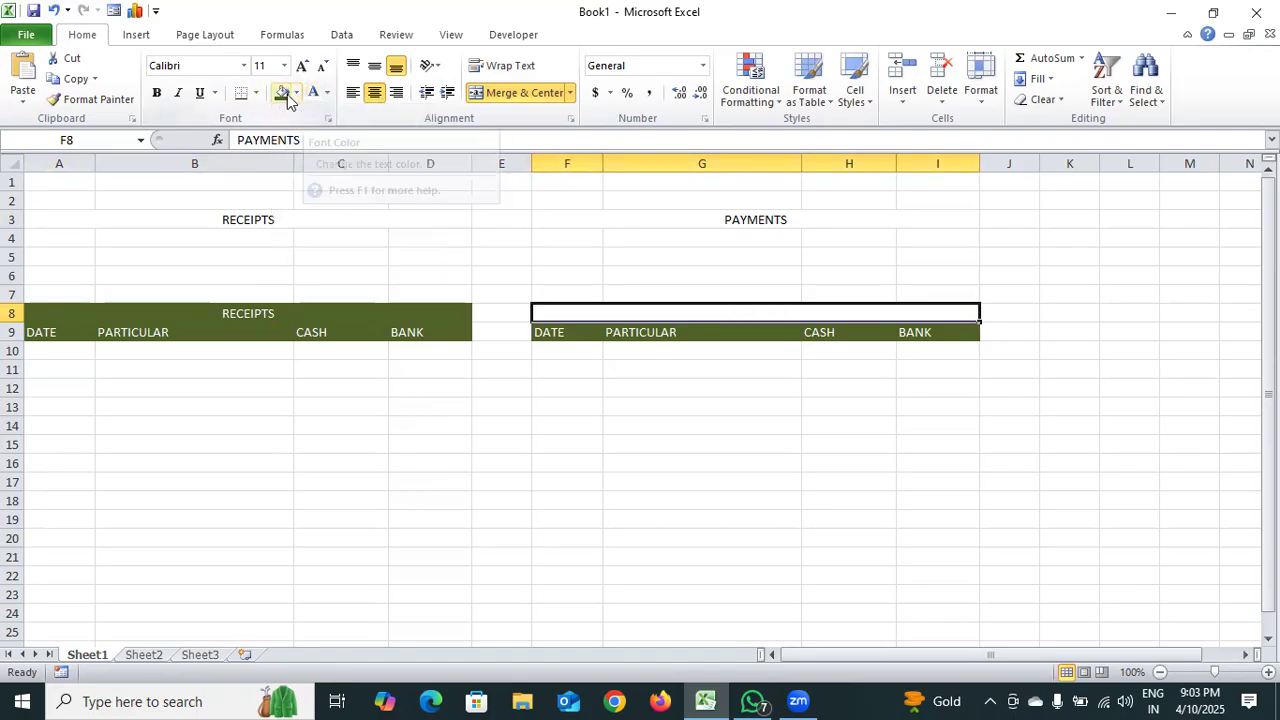
{"action": "left_click", "coordinate": [285, 97]}
{"action": "left_click", "coordinate": [643, 535]}
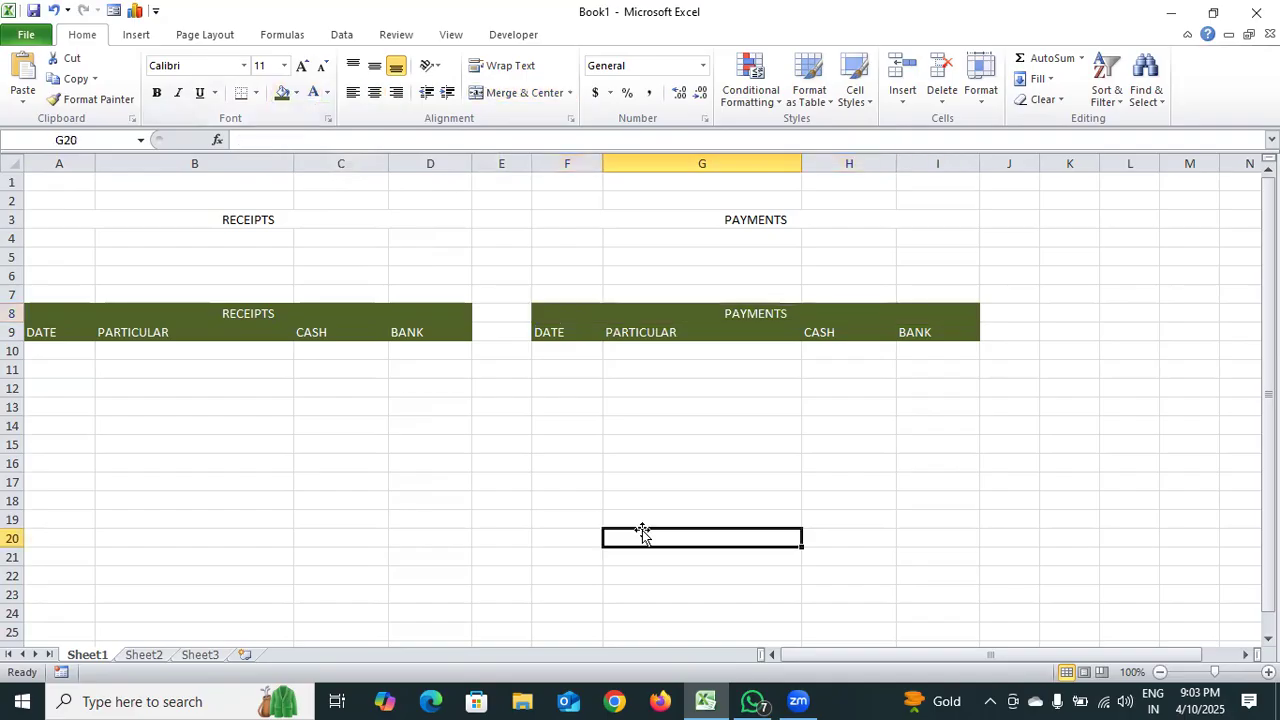
- Extend the dark olive green fill over both table bodies, covering A9:D21 and F9:I21
{"action": "left_click", "coordinate": [184, 316]}
{"action": "left_click_drag", "start_coordinate": [57, 335], "coordinate": [428, 550]}
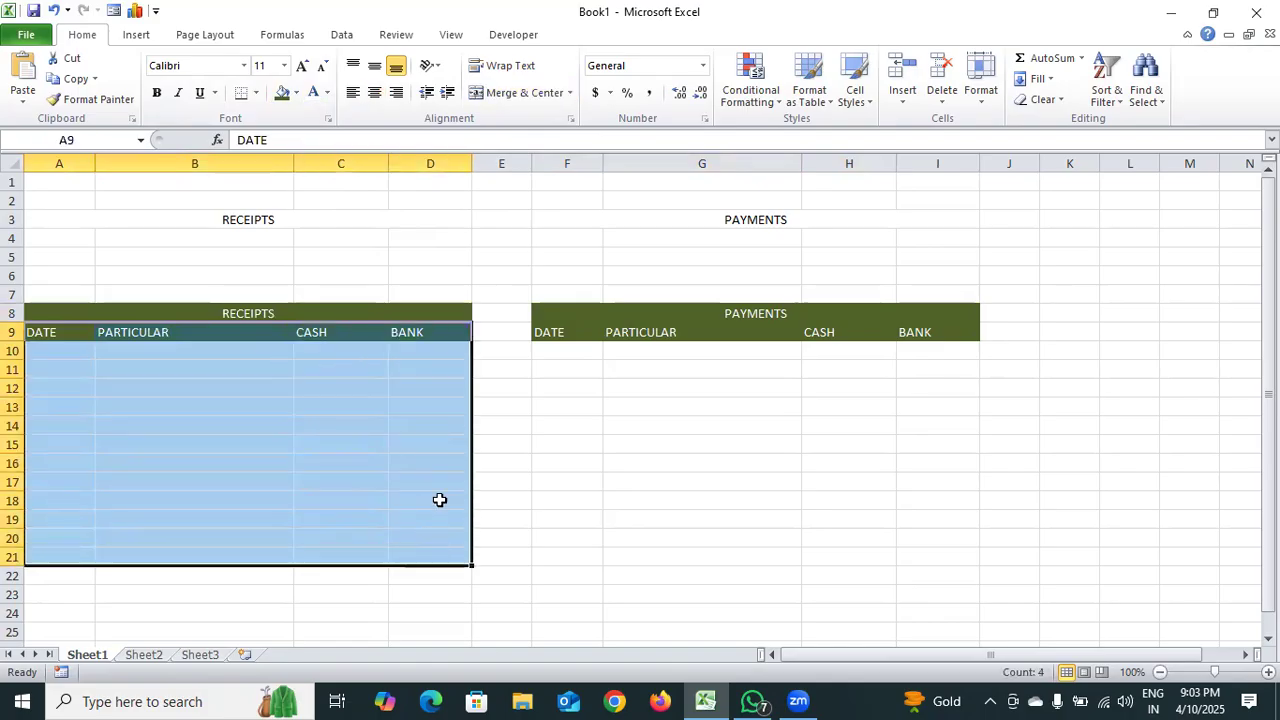
{"action": "left_click", "coordinate": [284, 96]}
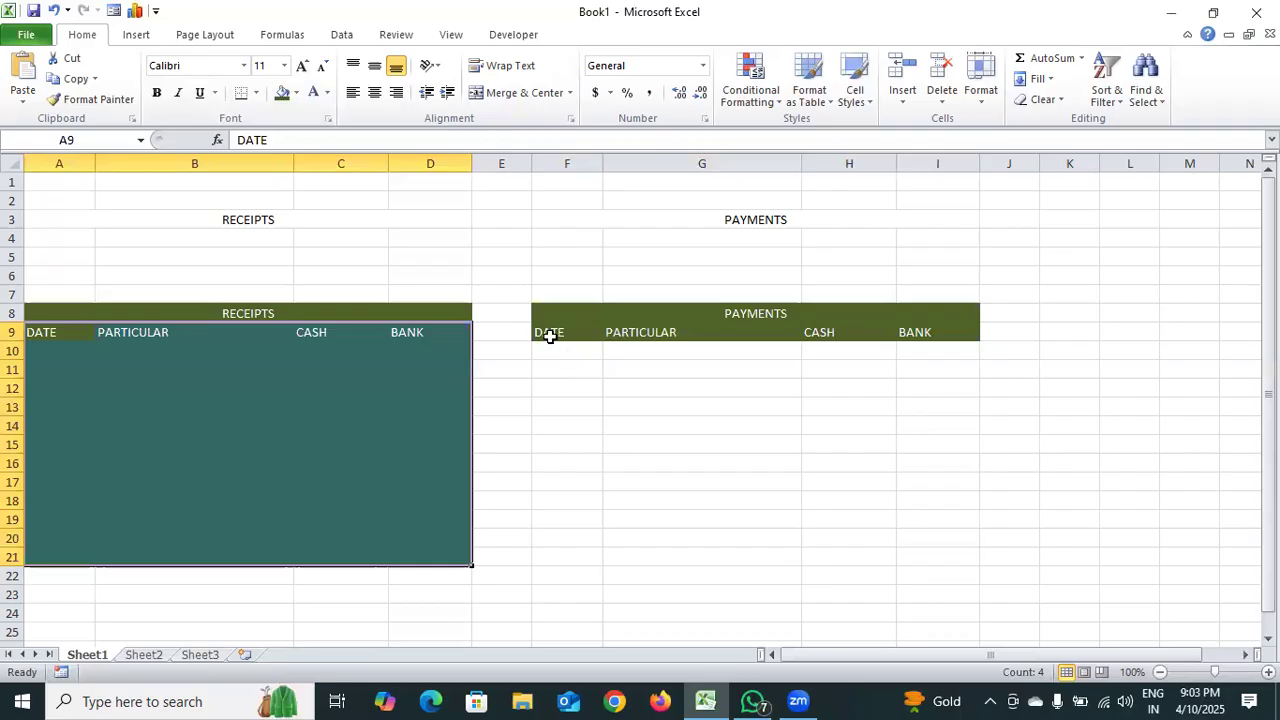
{"action": "left_click", "coordinate": [547, 336]}
{"action": "left_click_drag", "start_coordinate": [547, 336], "coordinate": [930, 560]}
{"action": "left_click", "coordinate": [284, 96]}
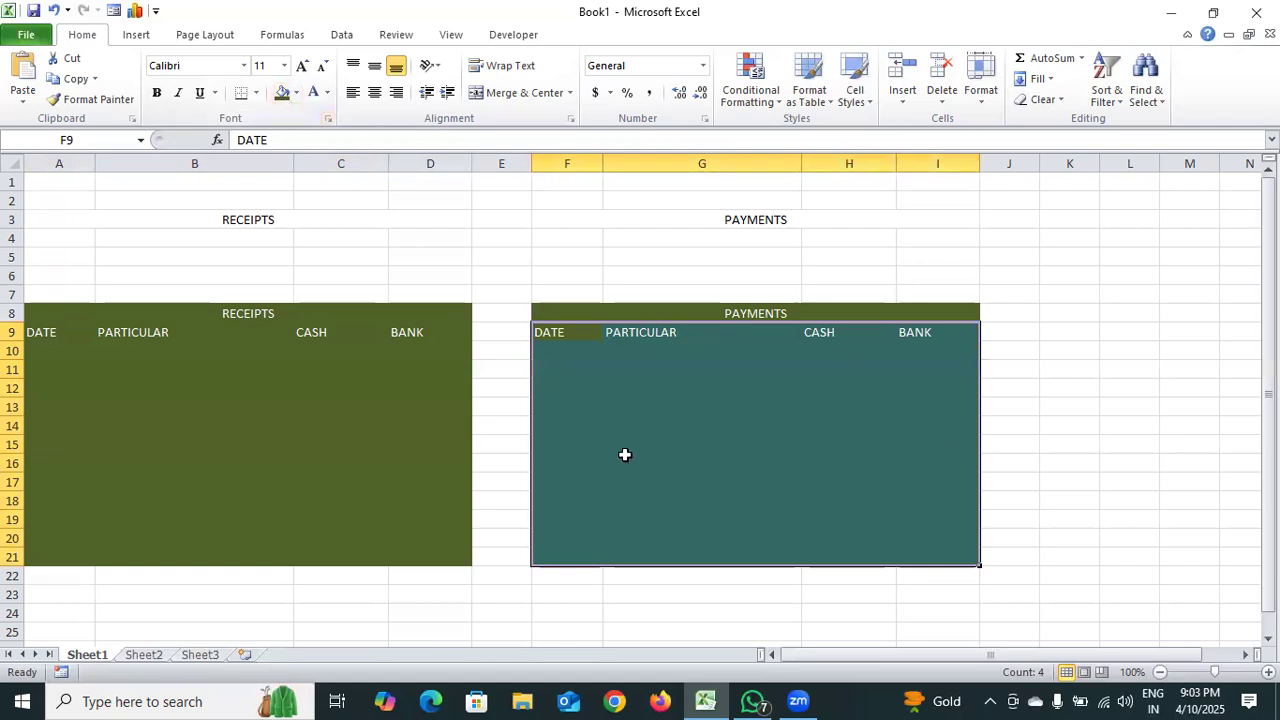
{"action": "left_click", "coordinate": [257, 93]}
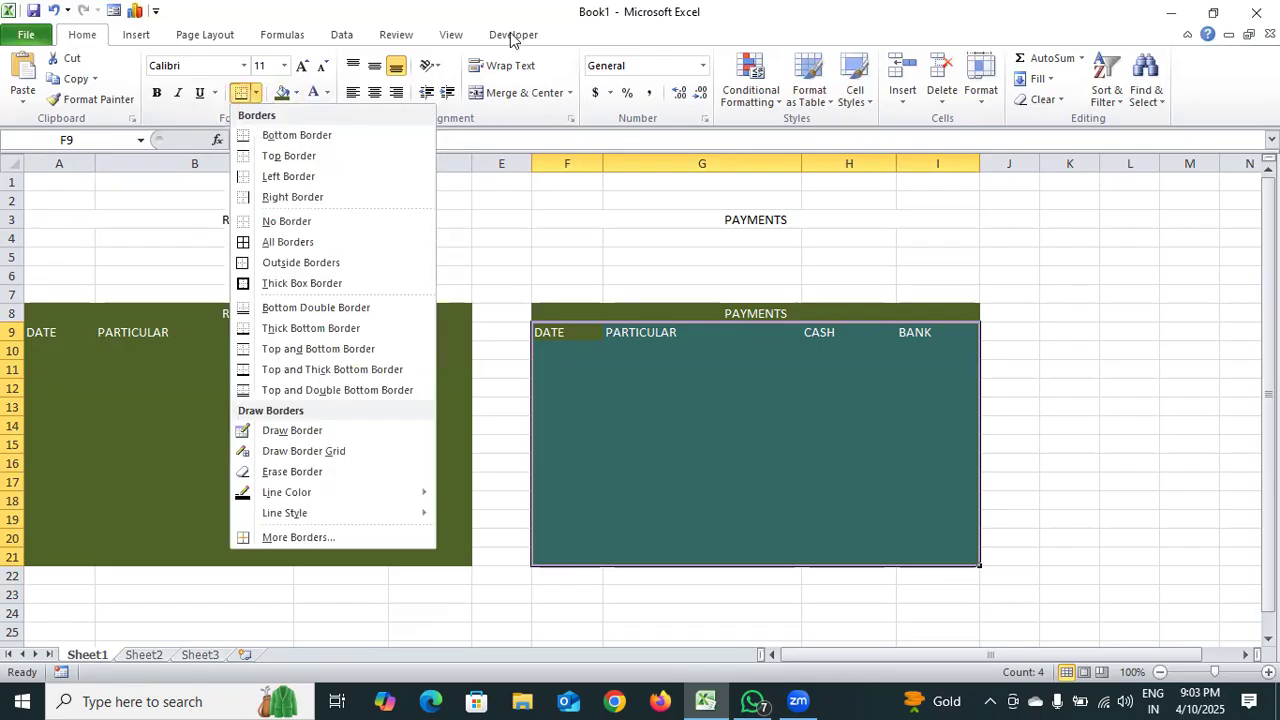
{"action": "left_click", "coordinate": [600, 31]}
{"action": "left_click_drag", "start_coordinate": [188, 358], "coordinate": [188, 361]}
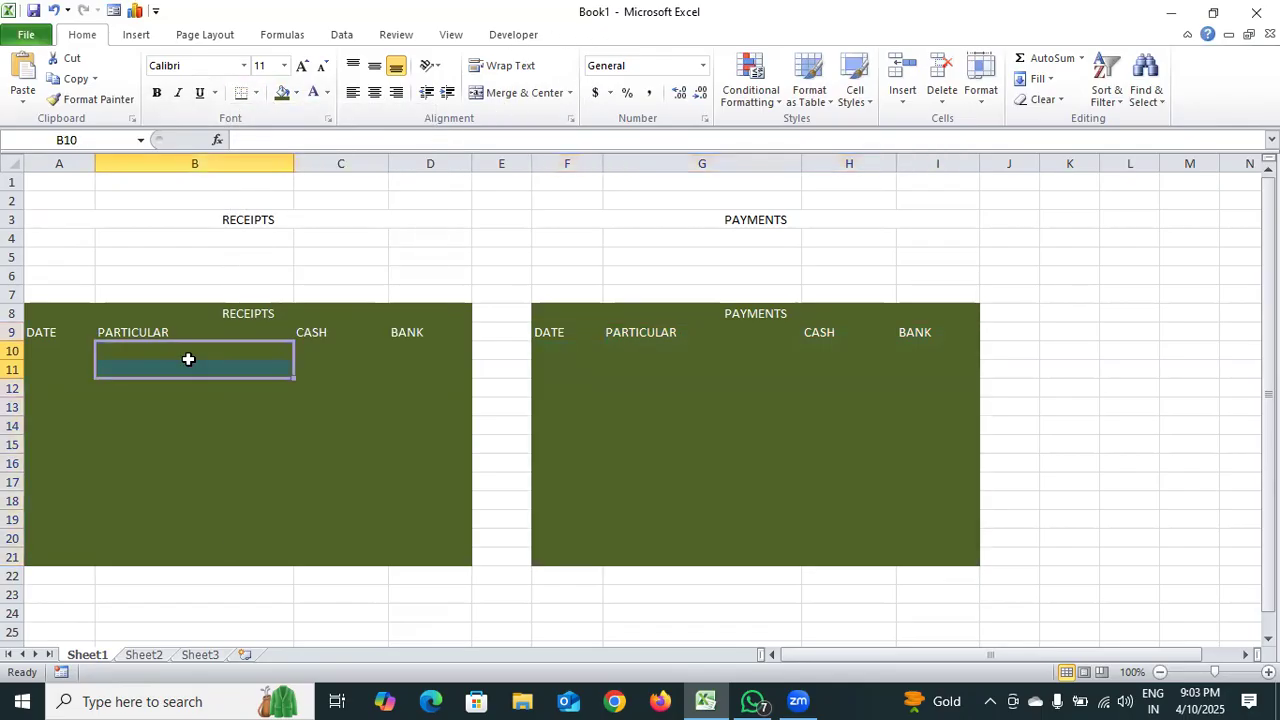
{"action": "left_click", "coordinate": [140, 425]}
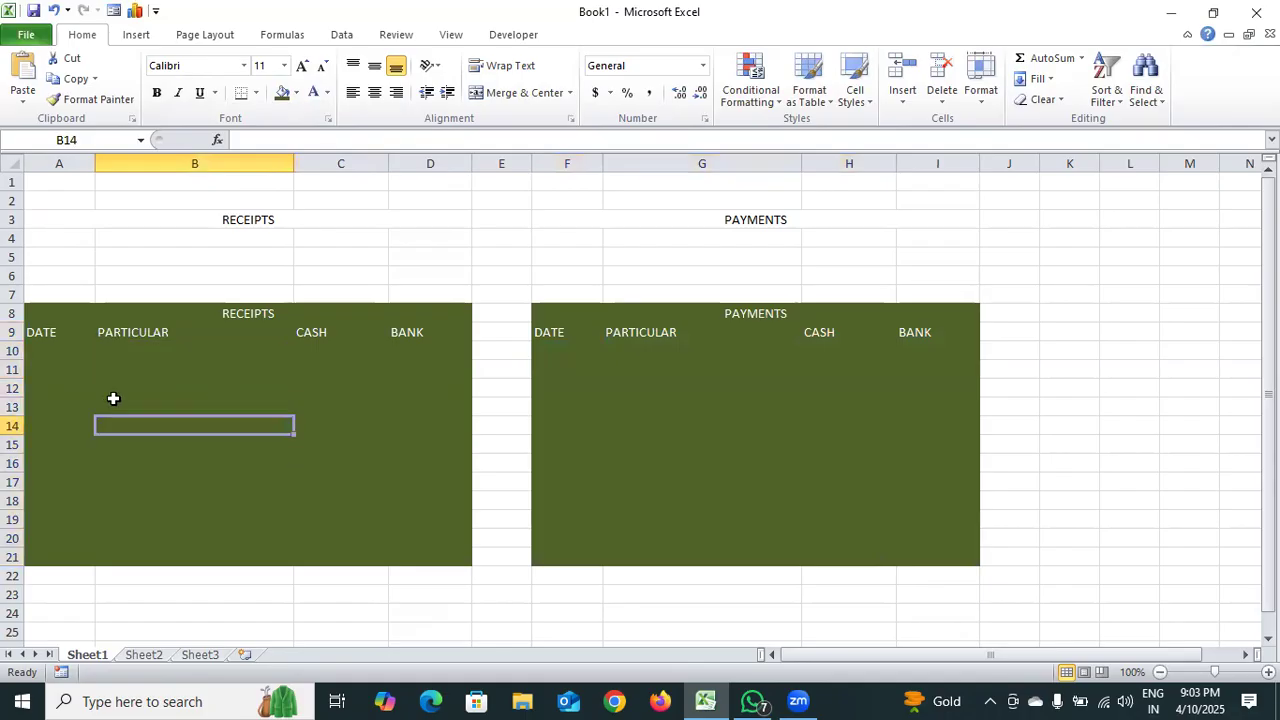
- Put a thick box border around the RECEIPTS and PAYMENTS titles in row 8
{"action": "left_click", "coordinate": [60, 316]}
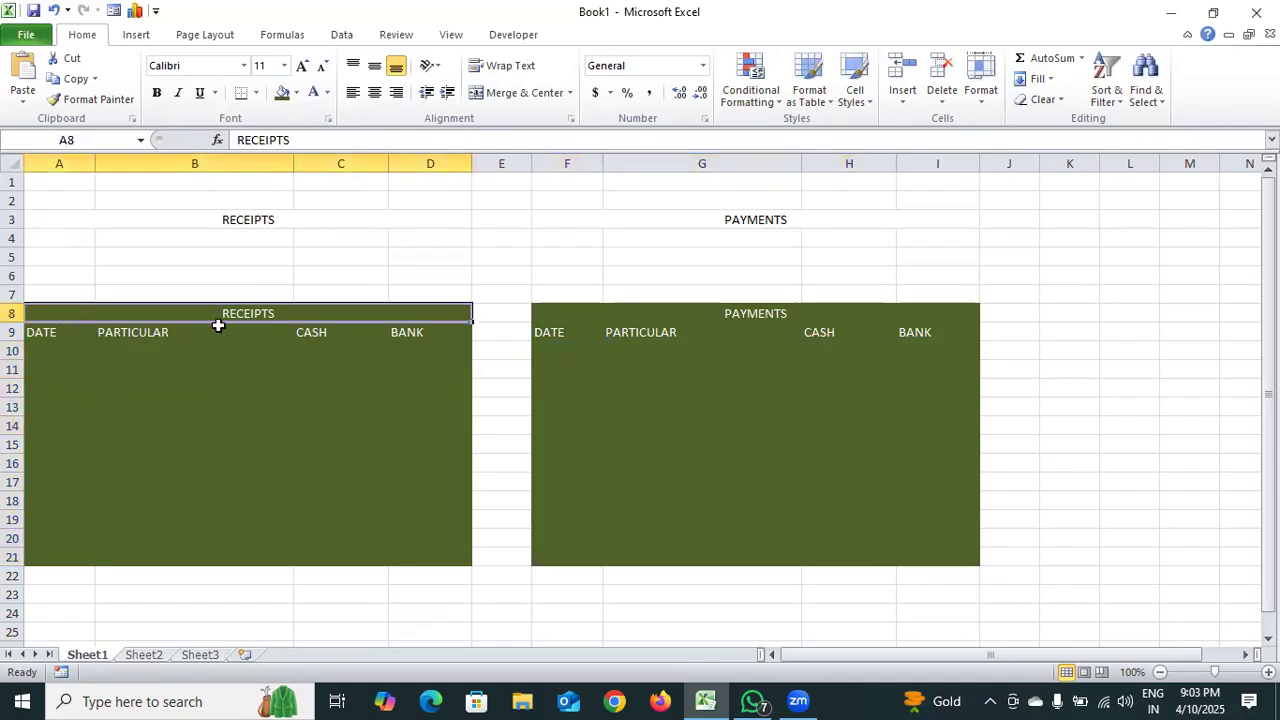
{"action": "left_click", "coordinate": [256, 93]}
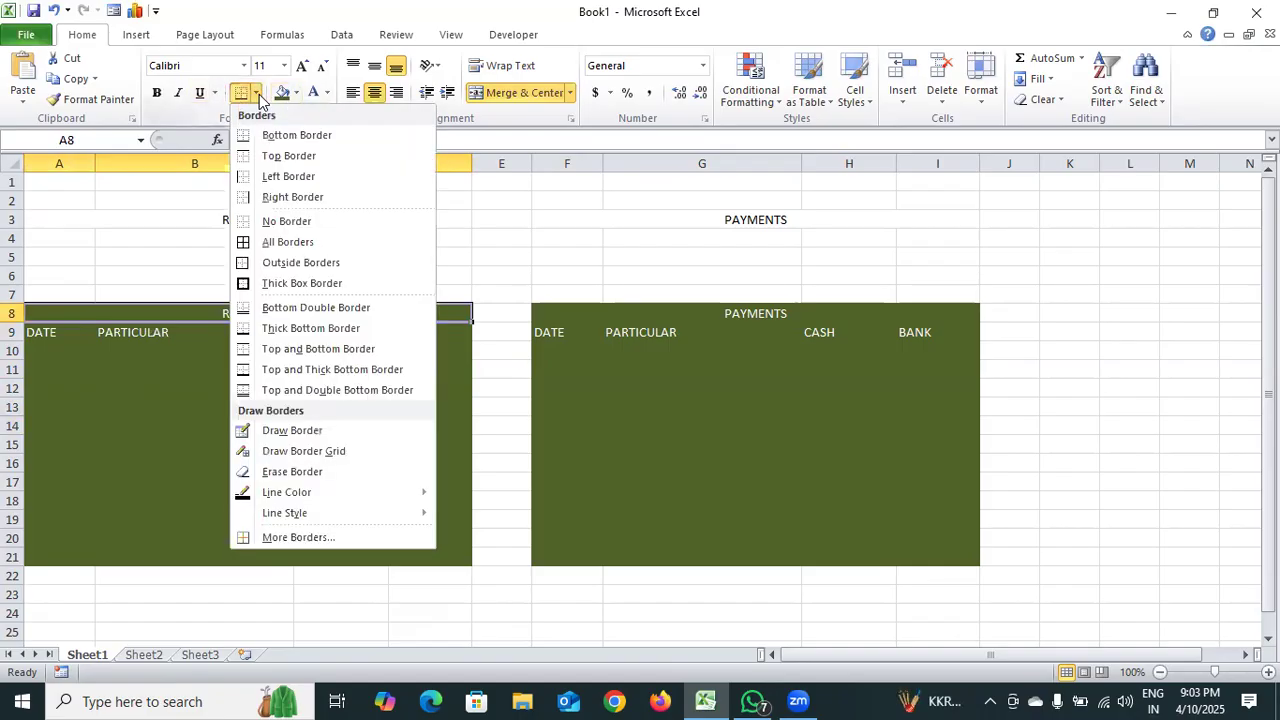
{"action": "left_click", "coordinate": [263, 283]}
{"action": "left_click", "coordinate": [649, 314]}
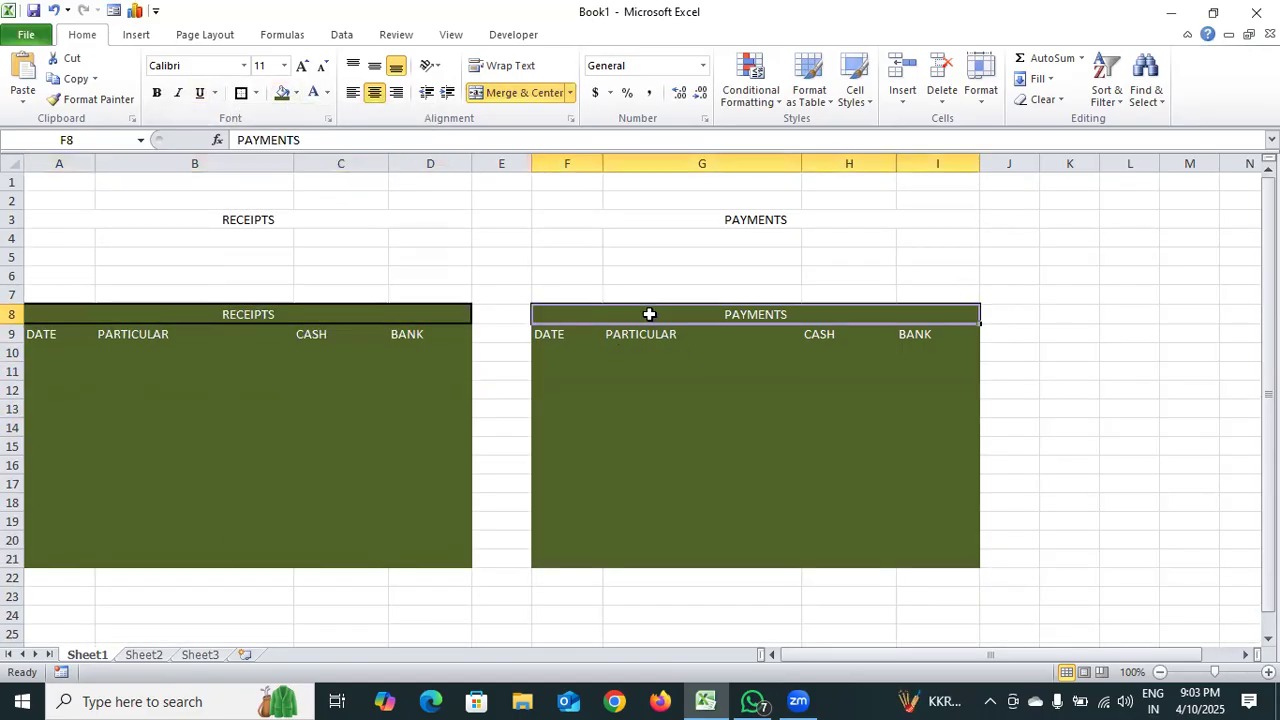
{"action": "left_click", "coordinate": [241, 93]}
- Add a thick box border around each Receipts header cell in row 9: DATE, PARTICULAR, CASH and BANK
{"action": "left_click", "coordinate": [85, 334]}
{"action": "mouse_move", "coordinate": [85, 334]}
{"action": "left_mouse_down"}
{"action": "mouse_move", "coordinate": [366, 343]}
{"action": "mouse_move", "coordinate": [77, 334]}
{"action": "left_mouse_up"}
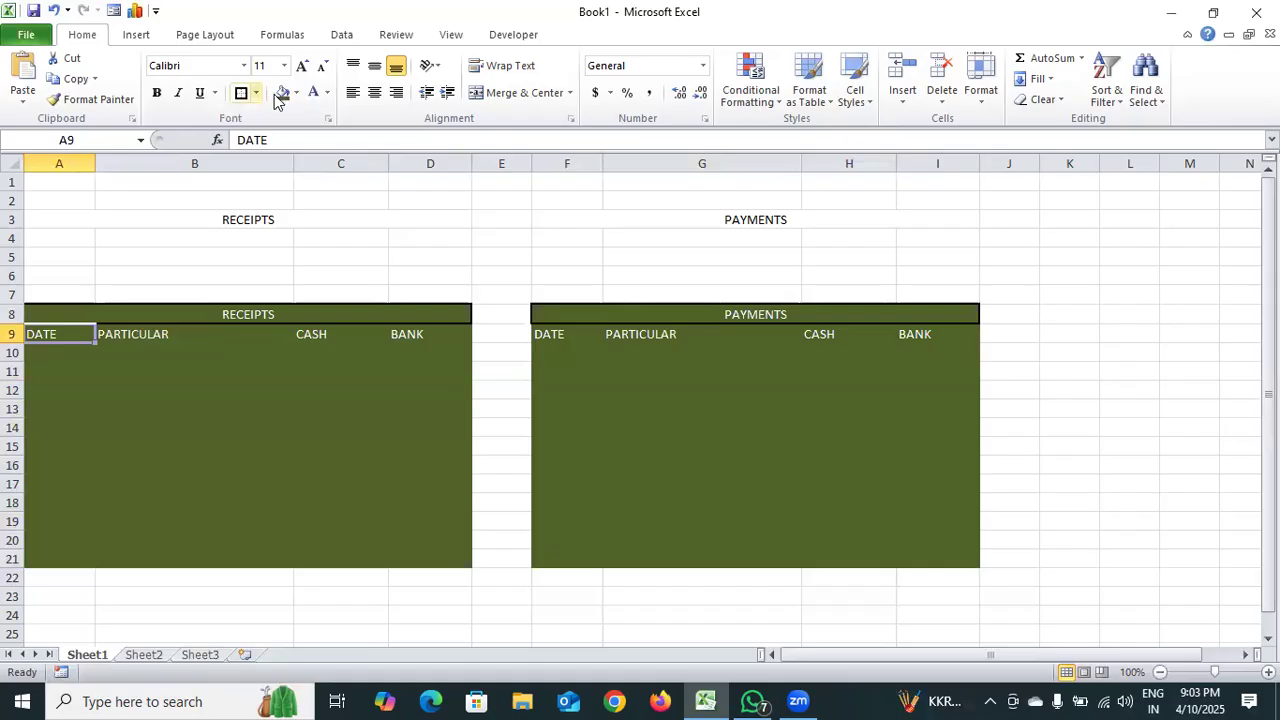
{"action": "left_click", "coordinate": [240, 98]}
{"action": "left_click", "coordinate": [123, 333]}
{"action": "left_click", "coordinate": [245, 95]}
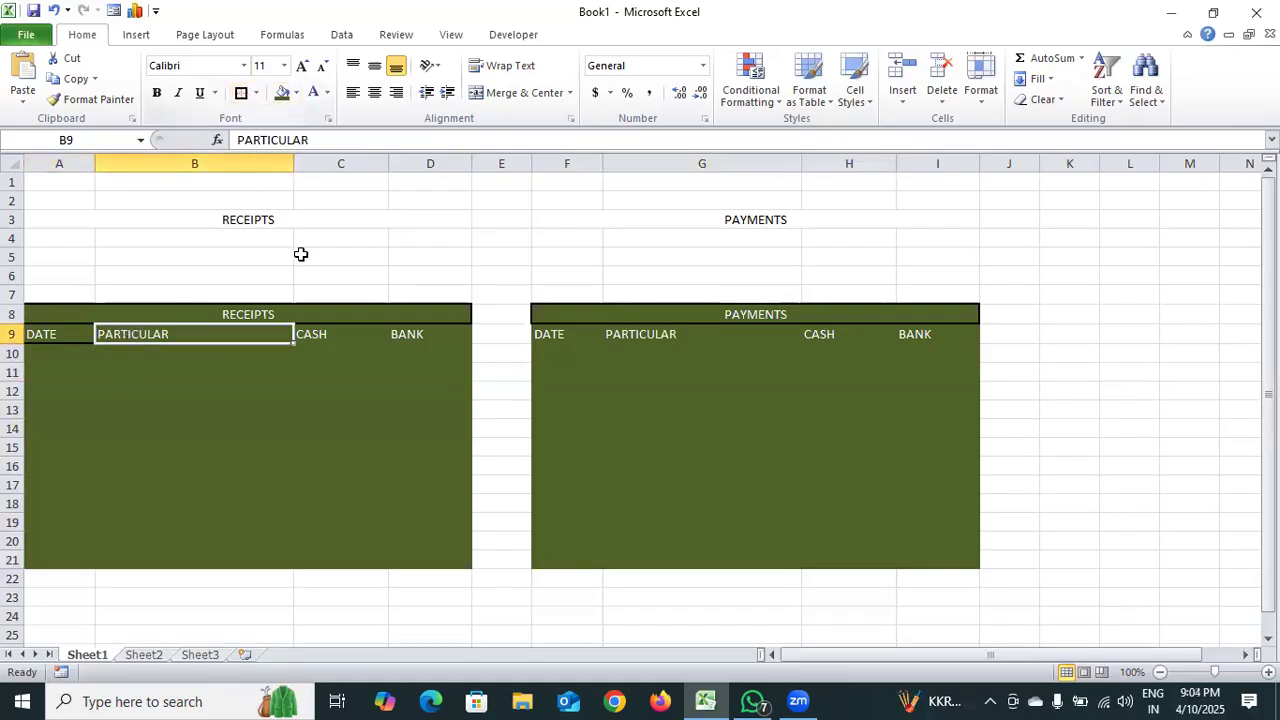
{"action": "left_click", "coordinate": [313, 333]}
{"action": "left_click", "coordinate": [241, 94]}
{"action": "left_click", "coordinate": [405, 333]}
{"action": "left_click", "coordinate": [238, 95]}
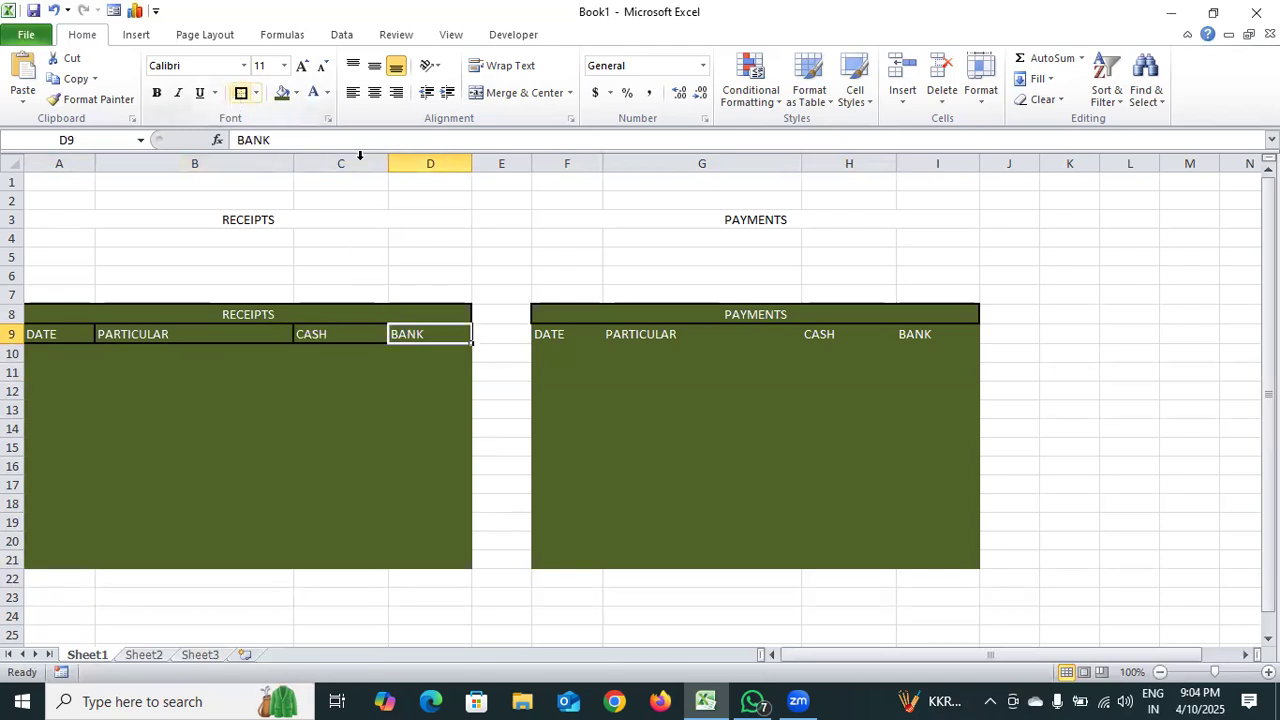
- Add a thick box border around the Payments header cells DATE, PARTICULAR and CASH in row 9
{"action": "left_click", "coordinate": [548, 331]}
{"action": "left_click", "coordinate": [241, 94]}
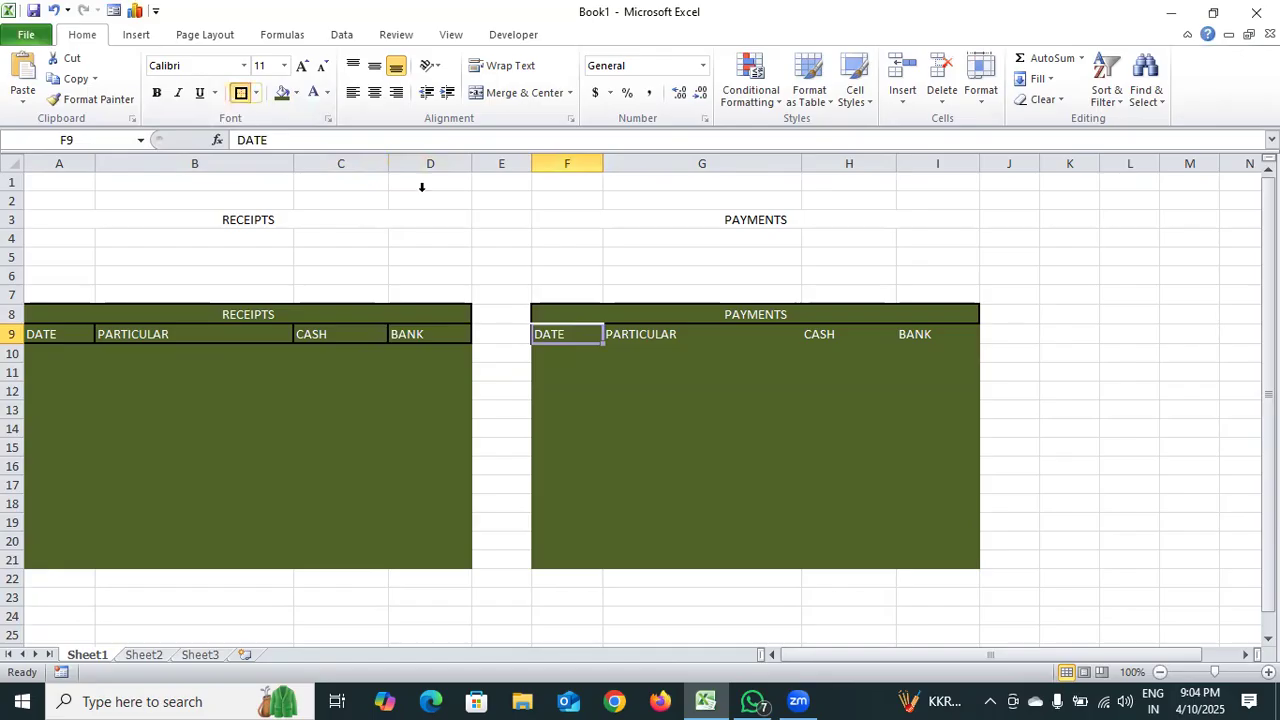
{"action": "left_click", "coordinate": [663, 334]}
{"action": "left_click", "coordinate": [241, 94]}
{"action": "left_click", "coordinate": [842, 332]}
{"action": "left_click", "coordinate": [241, 94]}
{"action": "left_click", "coordinate": [915, 333]}
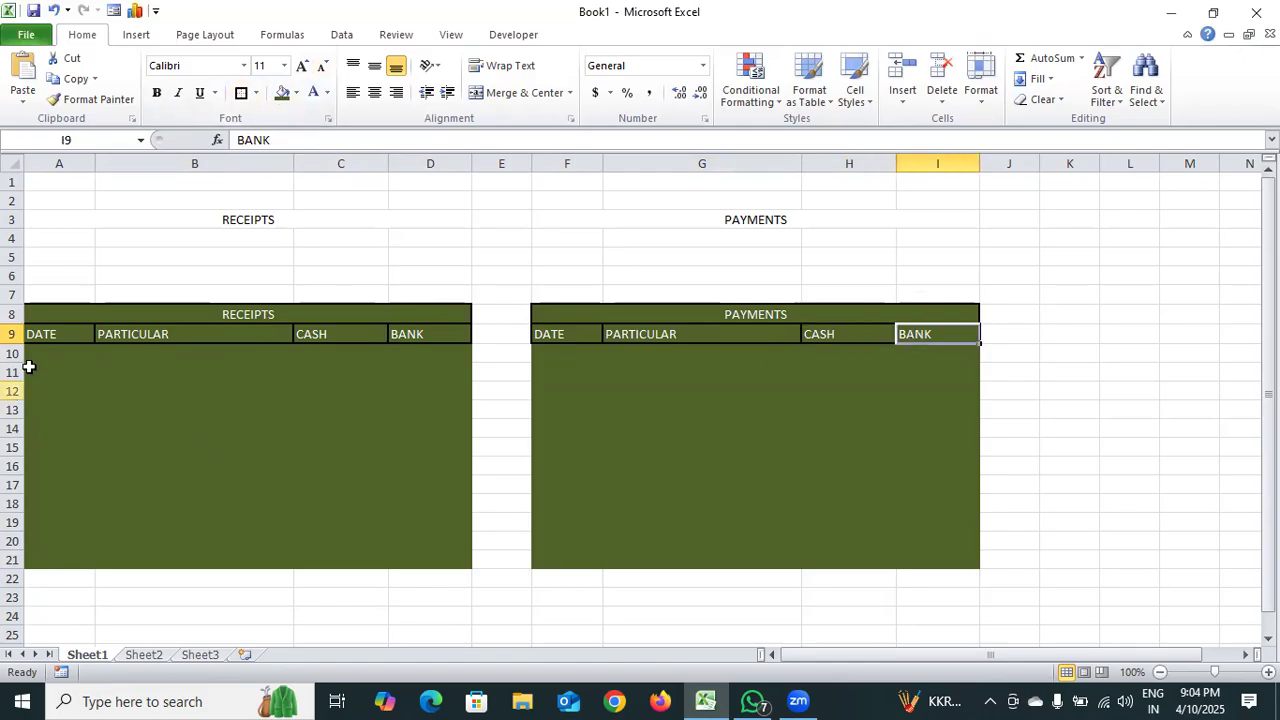
- Apply all borders to the entry rows of both tables, A10:D21 and F10:I21
{"action": "left_click_drag", "start_coordinate": [40, 354], "coordinate": [403, 560]}
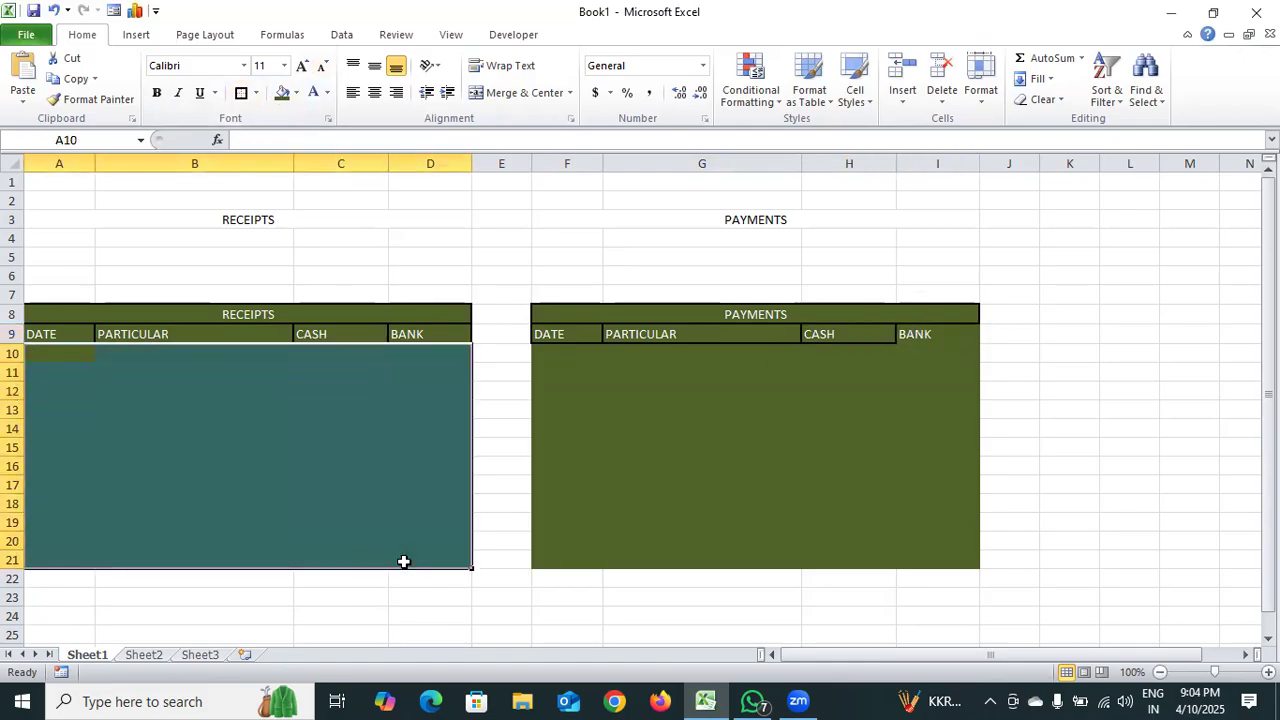
{"action": "left_click", "coordinate": [257, 93]}
{"action": "left_click", "coordinate": [297, 241]}
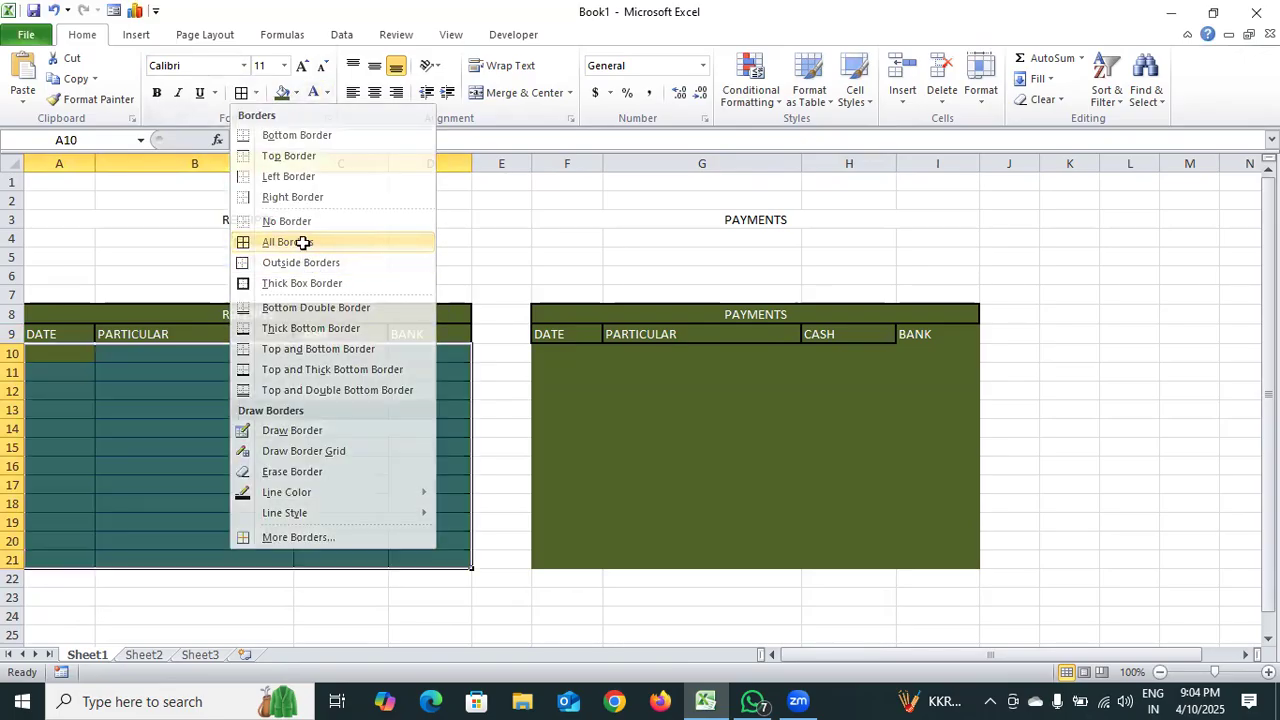
{"action": "left_click_drag", "start_coordinate": [551, 353], "coordinate": [960, 554]}
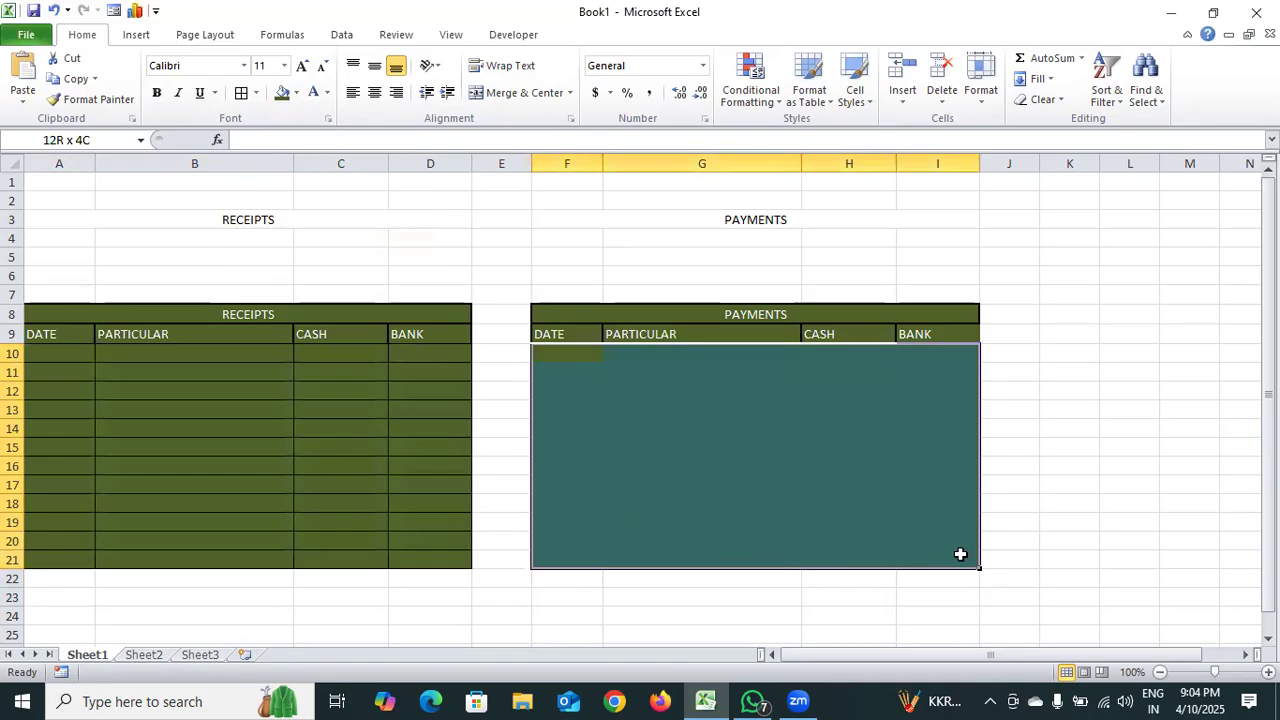
{"action": "left_click", "coordinate": [241, 93]}
{"action": "left_click", "coordinate": [1080, 447]}
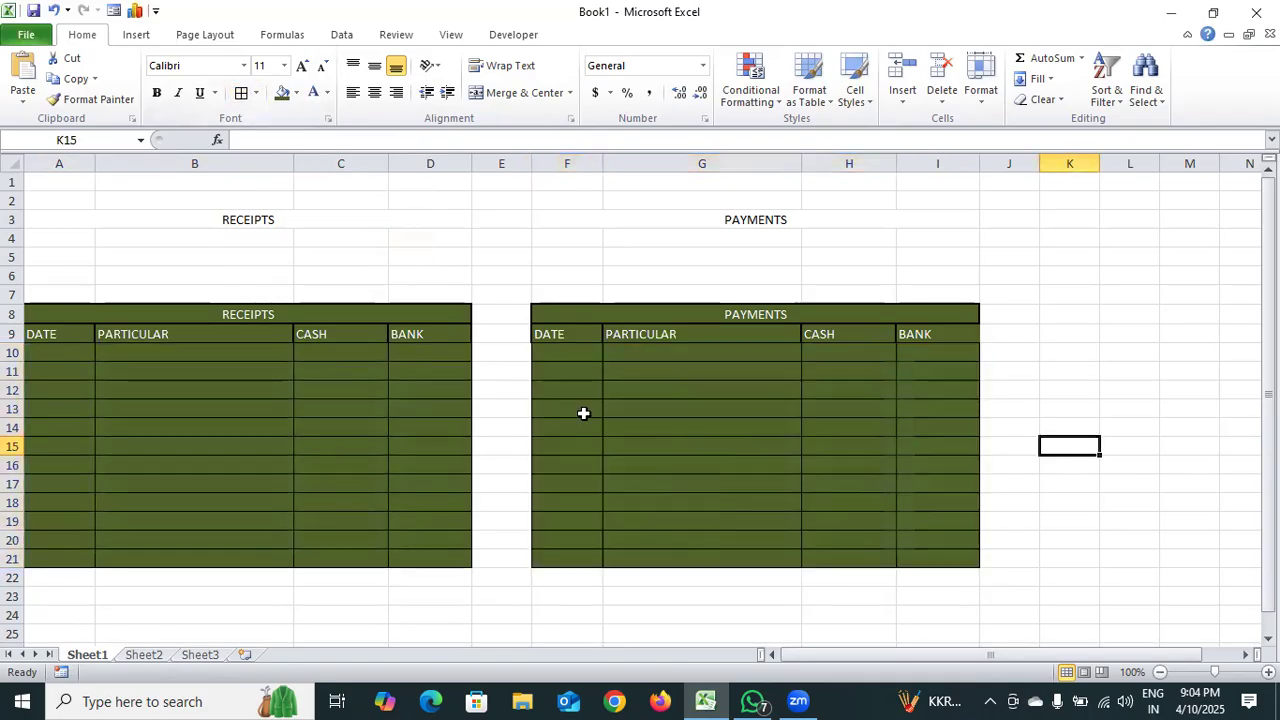
{"action": "left_click_drag", "start_coordinate": [55, 317], "coordinate": [110, 450]}
{"action": "left_click", "coordinate": [129, 503]}
{"action": "left_click_drag", "start_coordinate": [72, 344], "coordinate": [445, 550]}
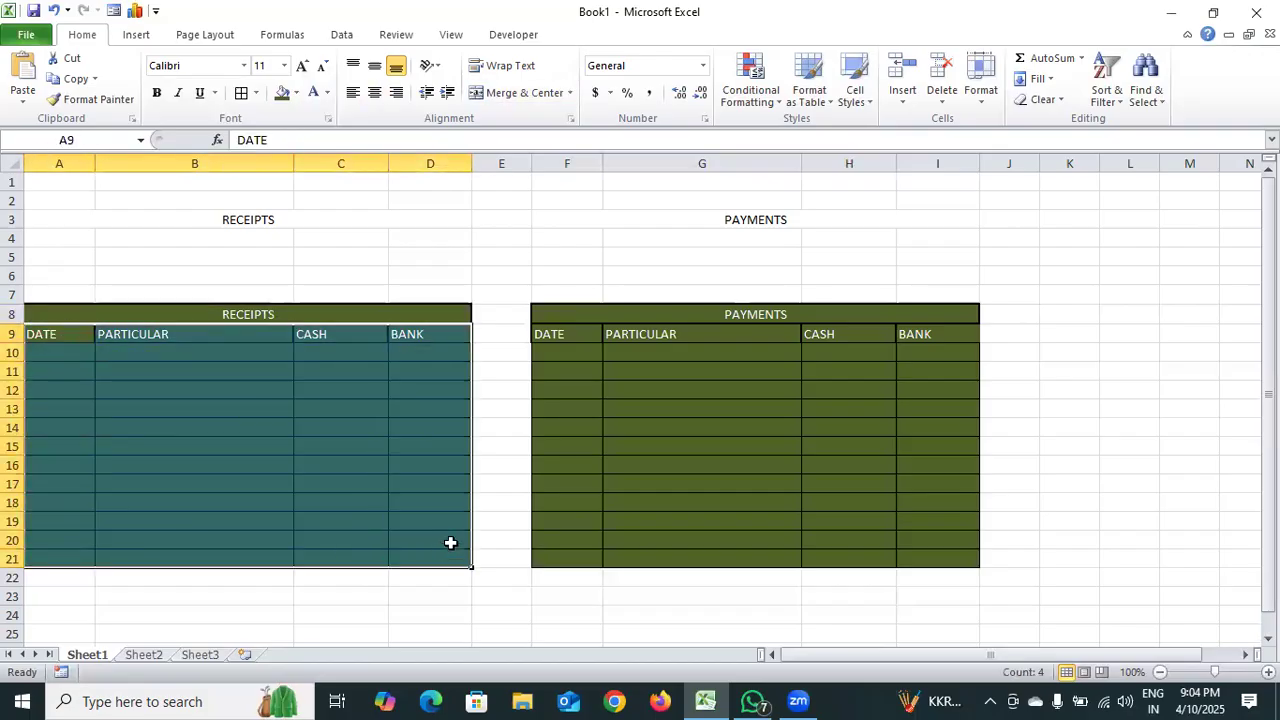
{"action": "left_click_drag", "start_coordinate": [563, 337], "coordinate": [929, 548]}
{"action": "left_click_drag", "start_coordinate": [930, 547], "coordinate": [938, 558]}
{"action": "left_click", "coordinate": [1057, 500]}
{"action": "left_click", "coordinate": [55, 336]}
{"action": "left_click_drag", "start_coordinate": [59, 336], "coordinate": [452, 558]}
{"action": "left_click_drag", "start_coordinate": [566, 334], "coordinate": [928, 550]}
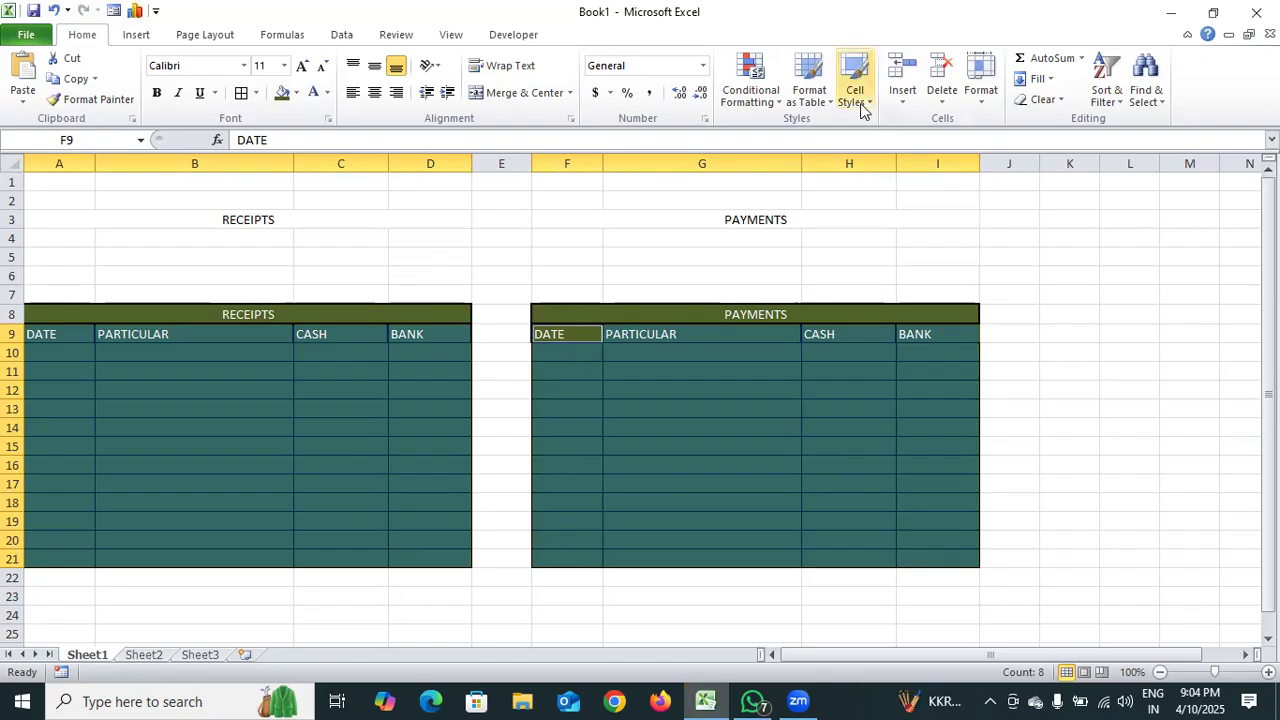
{"action": "left_click", "coordinate": [830, 108]}
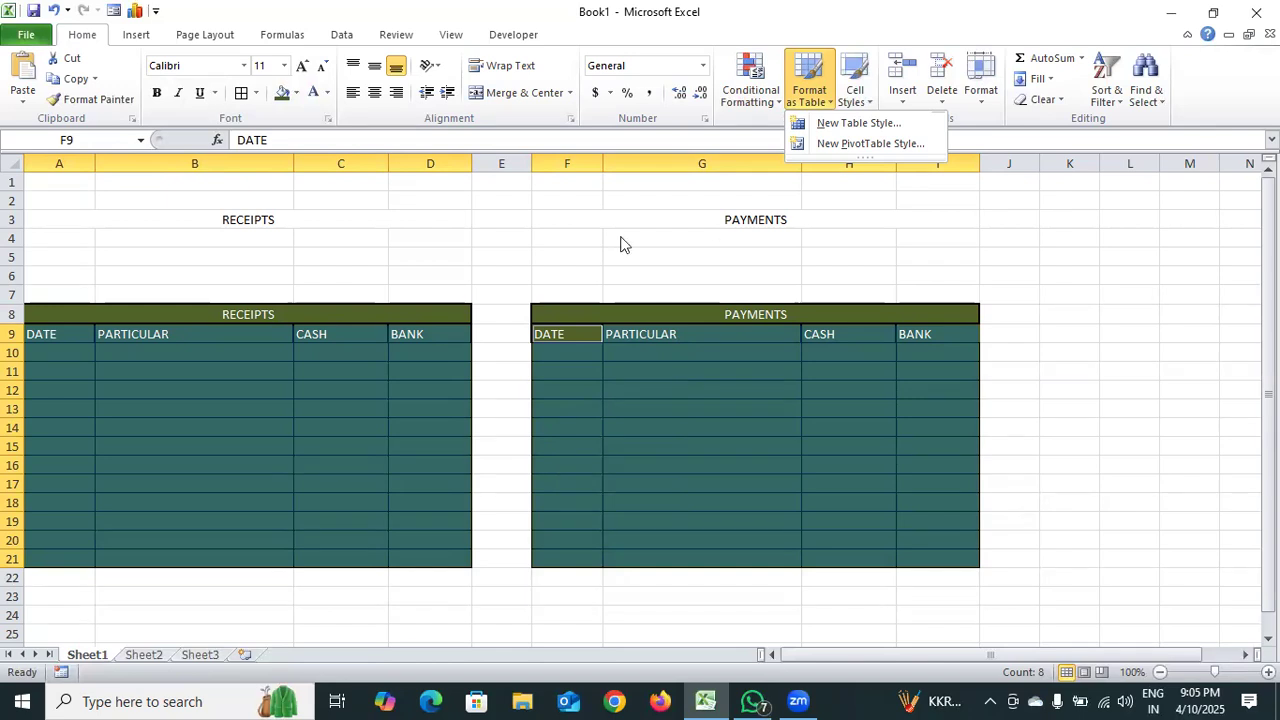
- Enter the labels TOTAL CASH, TOTAL BANK and GRAND TOTAL in A4, A5 and A6 under the upper RECEIPTS title
{"action": "double_click", "coordinate": [56, 232]}
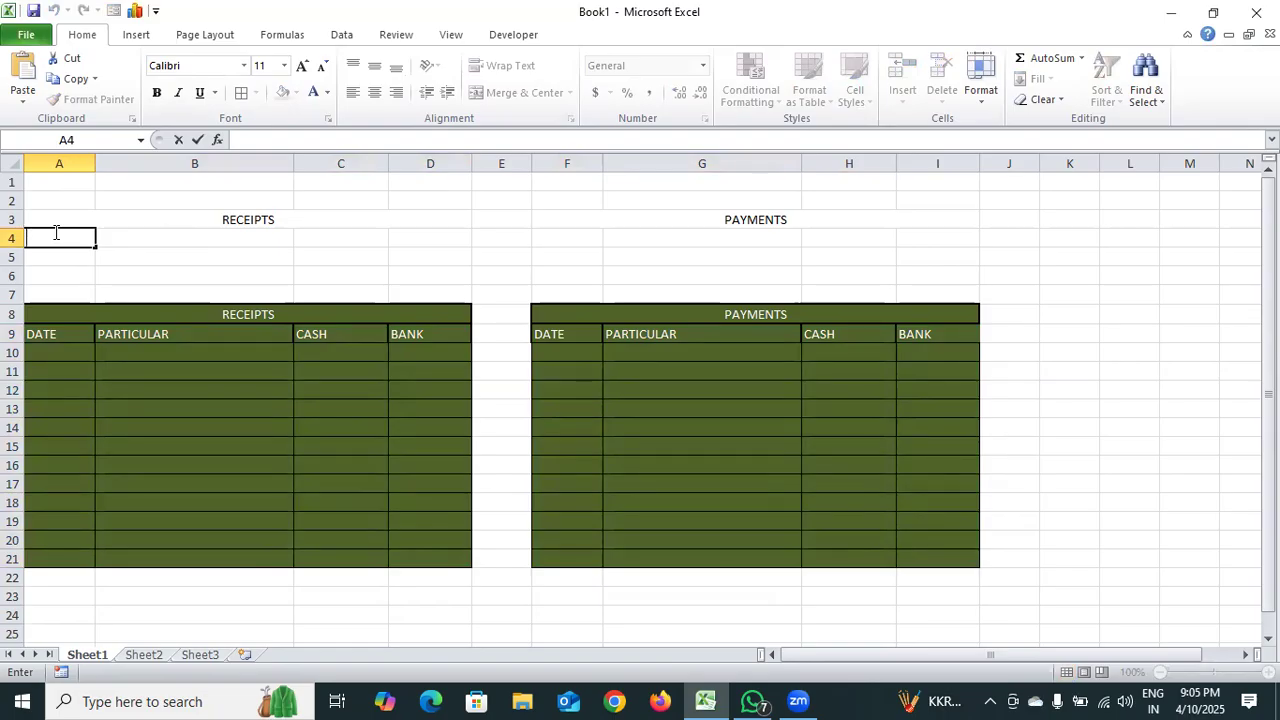
{"action": "type", "text": "CASH"}
{"action": "double_click", "coordinate": [48, 259]}
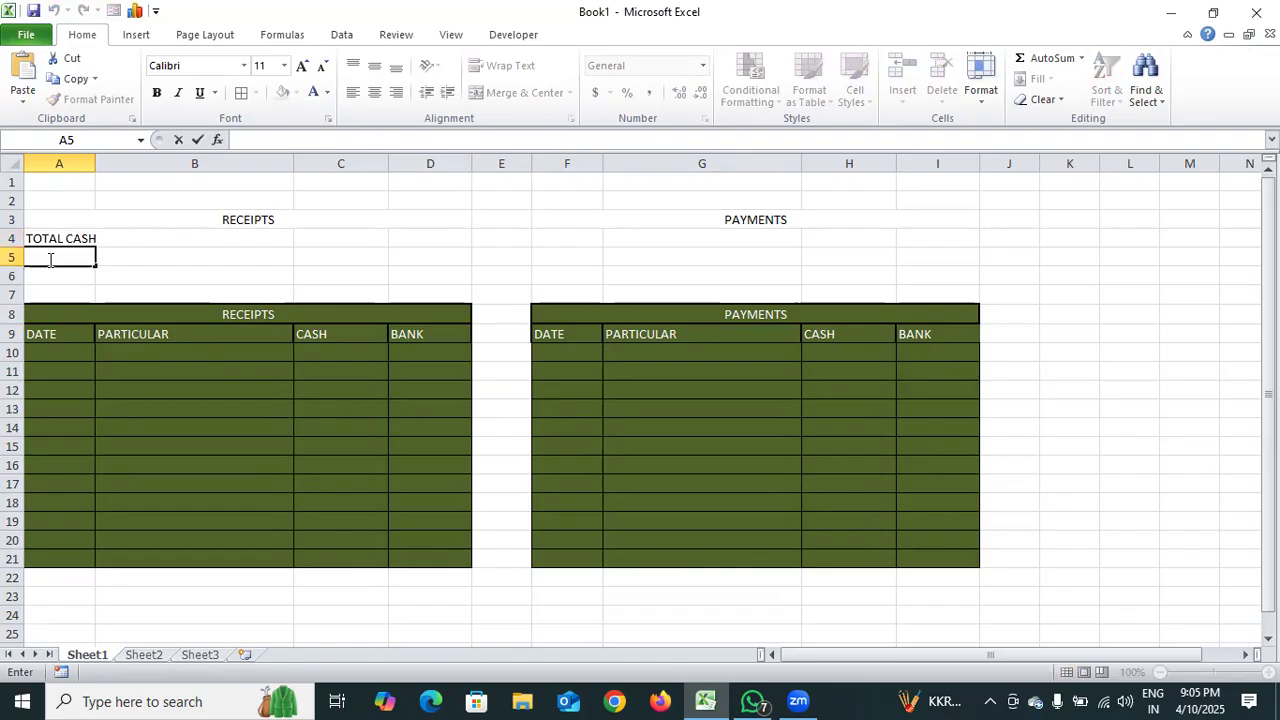
{"action": "type", "text": "T"}
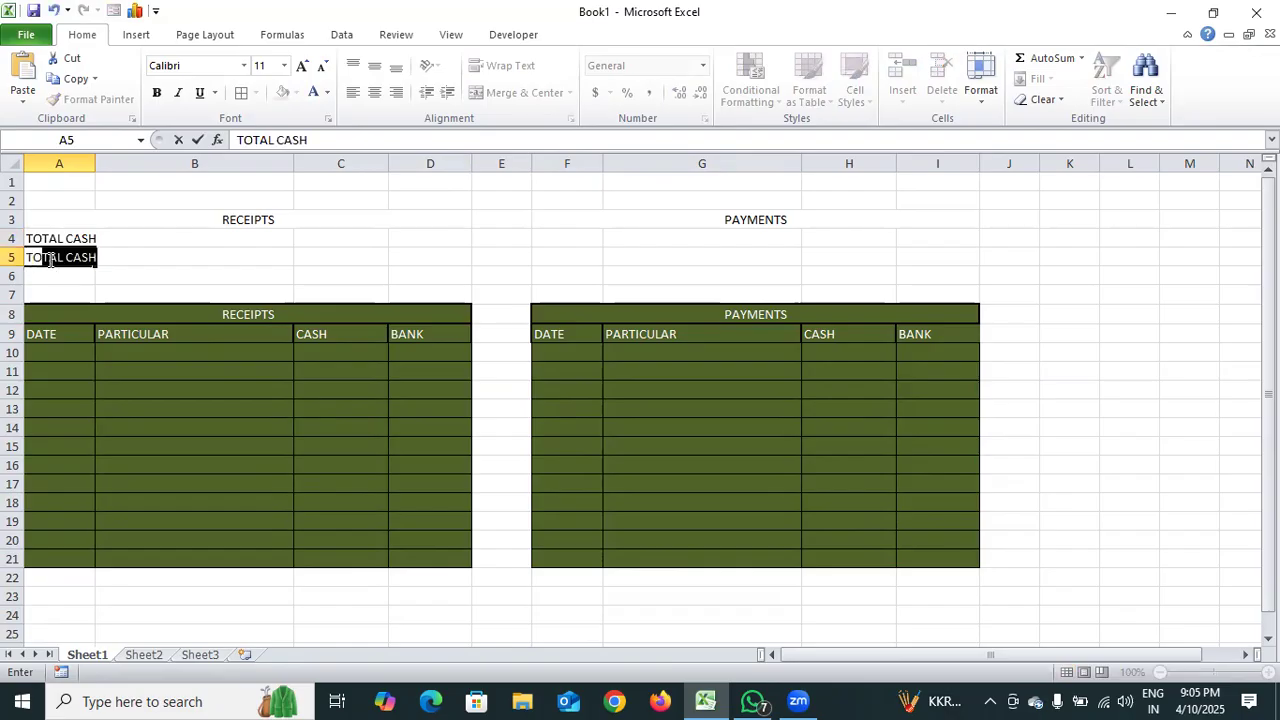
{"action": "type", "text": "OTAL BANK"}
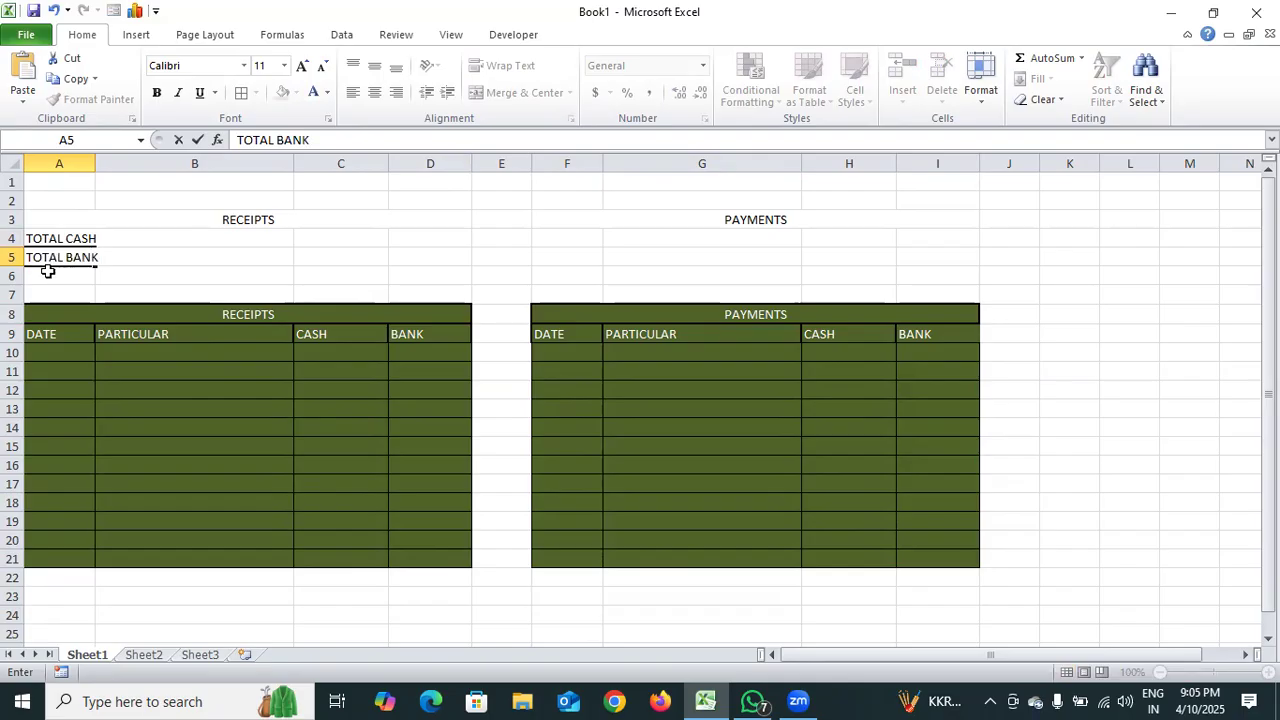
{"action": "left_click", "coordinate": [48, 271]}
{"action": "type", "text": "GRAND TOT"}
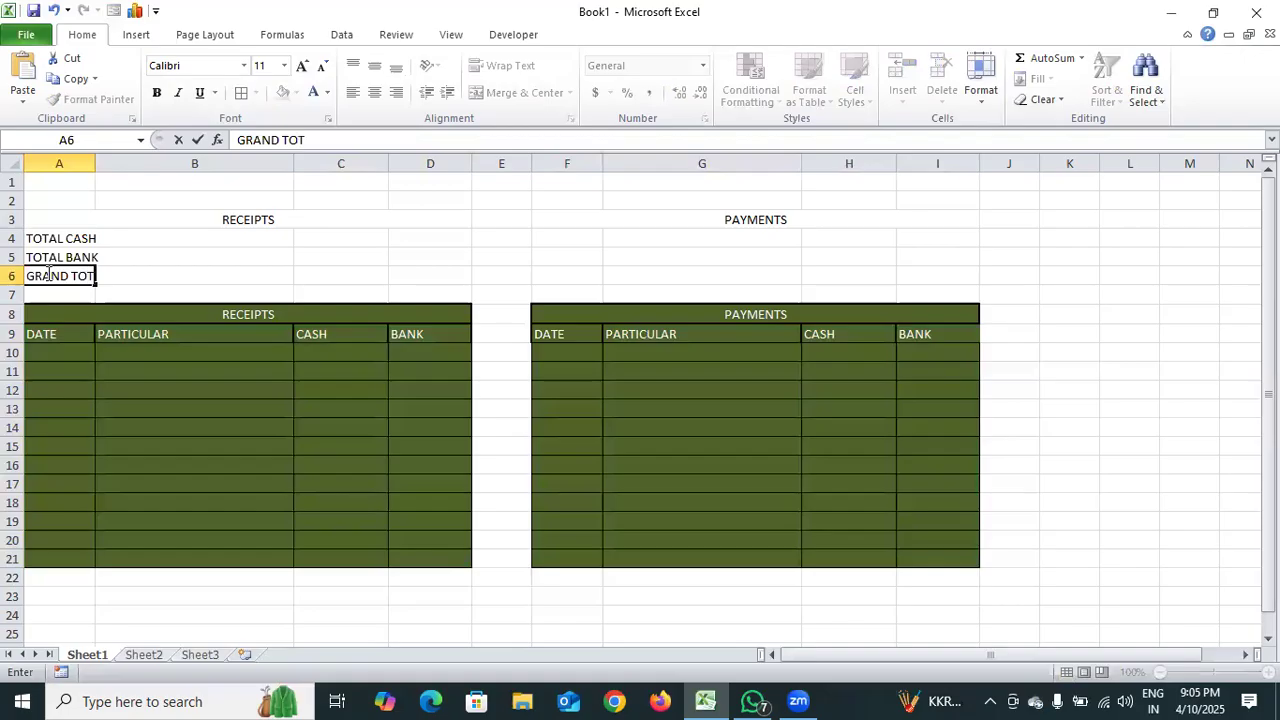
{"action": "type", "text": "AL"}
- Merge and center the blank row 7 cells above each table, A7:D7 and F7:I7
{"action": "left_click_drag", "start_coordinate": [47, 295], "coordinate": [431, 303]}
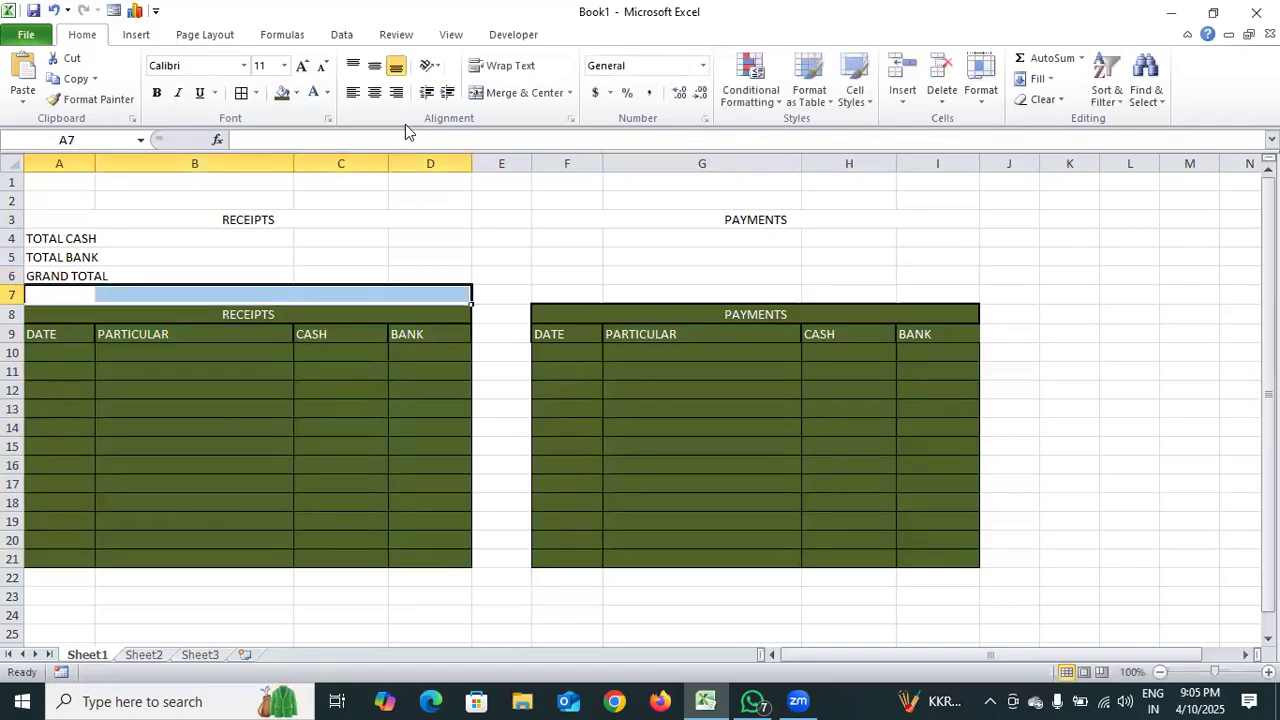
{"action": "left_click", "coordinate": [505, 92]}
{"action": "left_click_drag", "start_coordinate": [563, 294], "coordinate": [929, 294]}
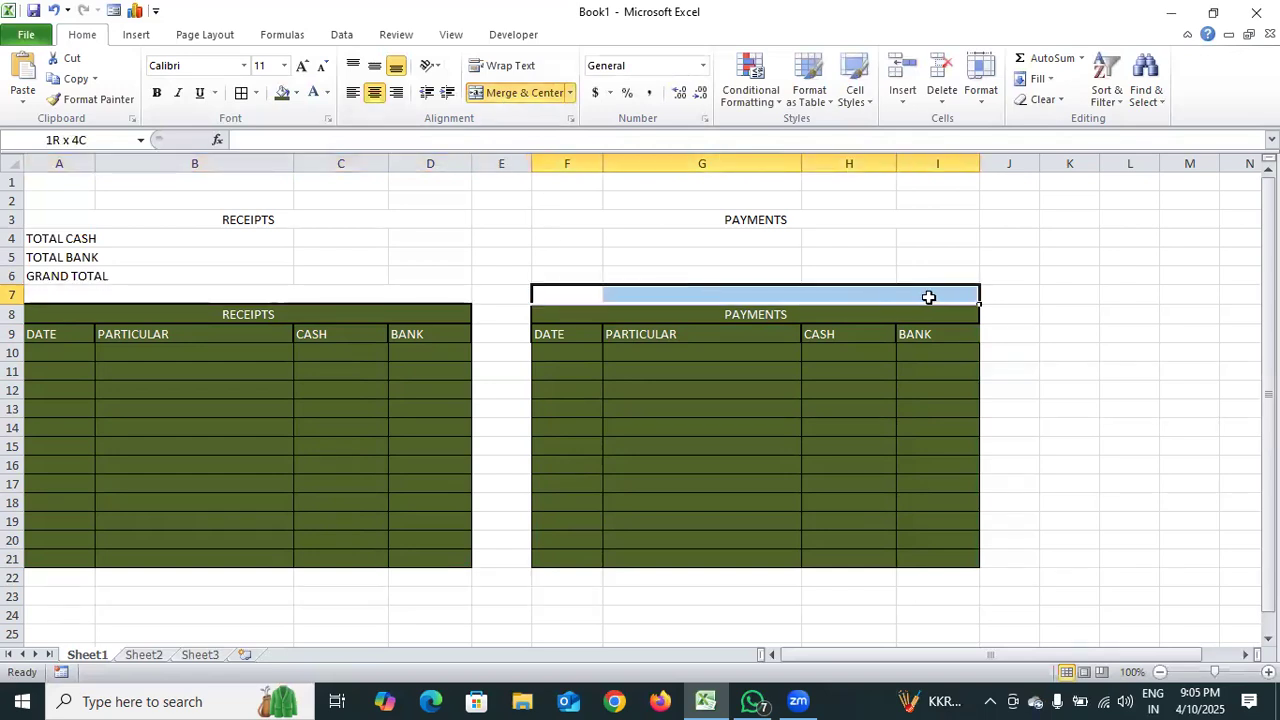
{"action": "left_click", "coordinate": [519, 93]}
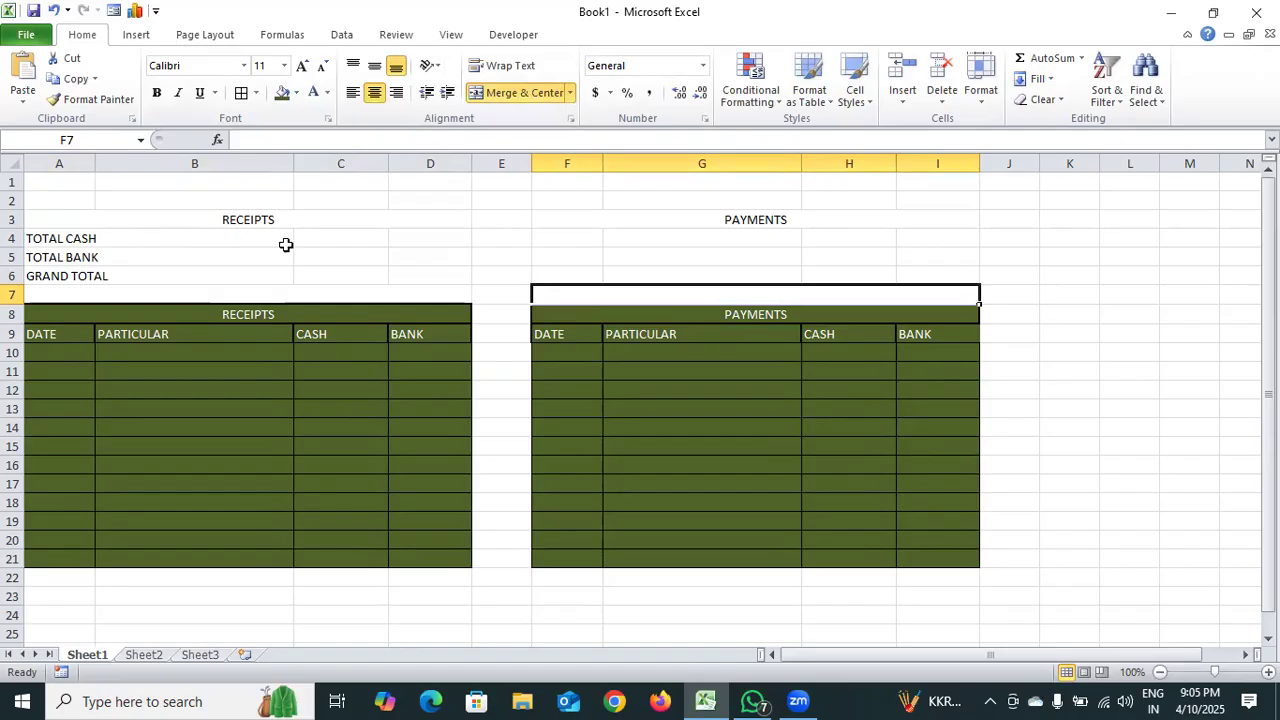
- Merge and center the Receipts total value cells C4:D4, C5:D5 and C6:D6, each row separately
{"action": "left_click_drag", "start_coordinate": [384, 238], "coordinate": [480, 238]}
{"action": "left_click_drag", "start_coordinate": [360, 237], "coordinate": [404, 237]}
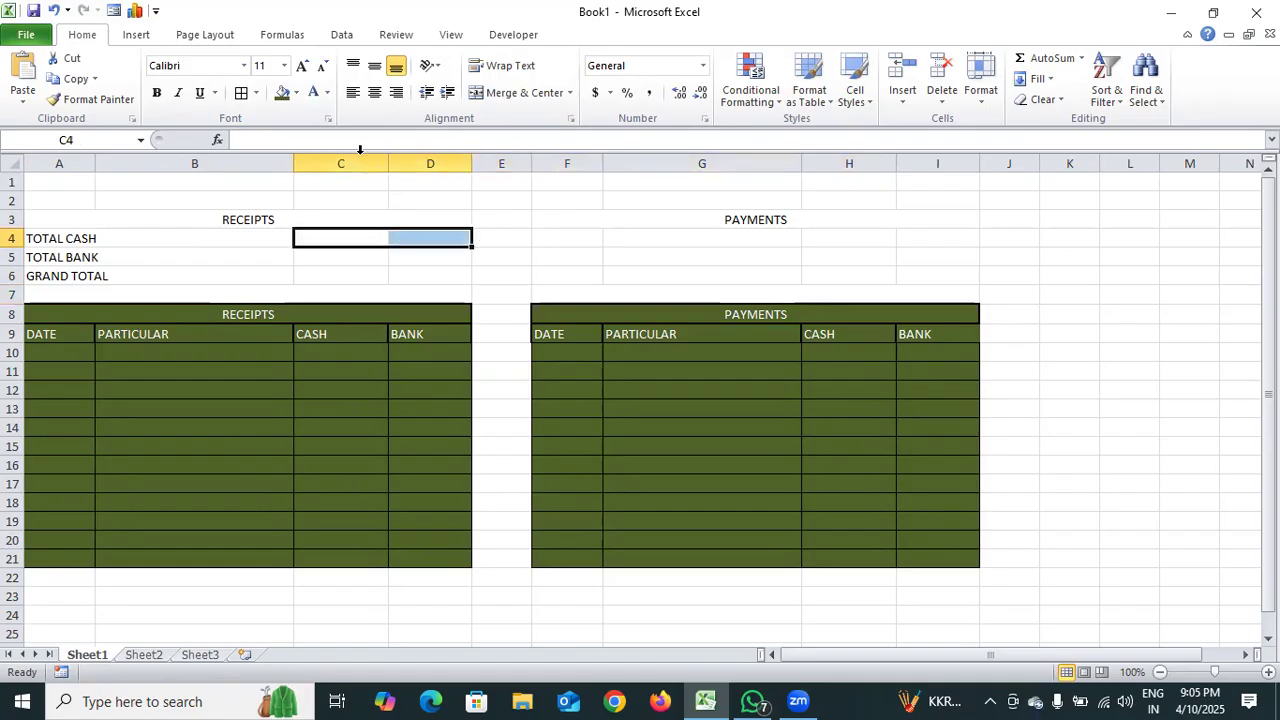
{"action": "left_click", "coordinate": [512, 93]}
{"action": "left_click", "coordinate": [308, 258]}
{"action": "left_click_drag", "start_coordinate": [308, 258], "coordinate": [437, 251]}
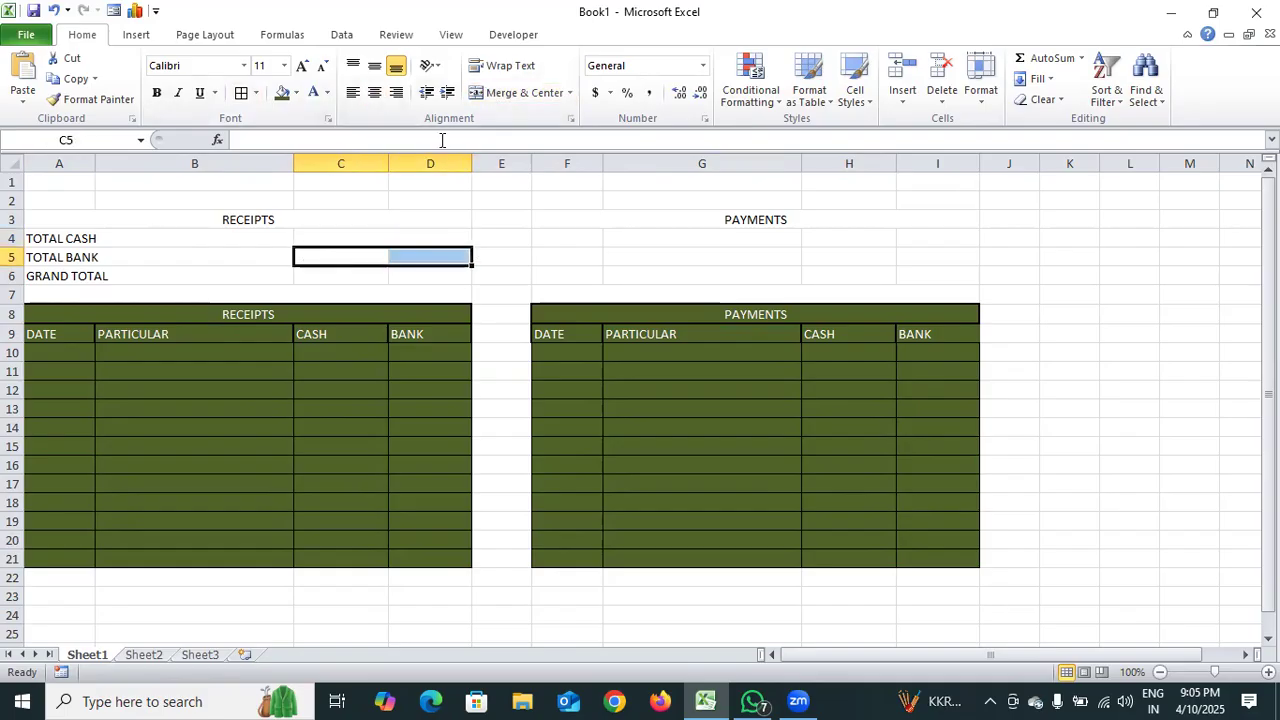
{"action": "left_click", "coordinate": [500, 93]}
{"action": "left_click_drag", "start_coordinate": [317, 276], "coordinate": [434, 274]}
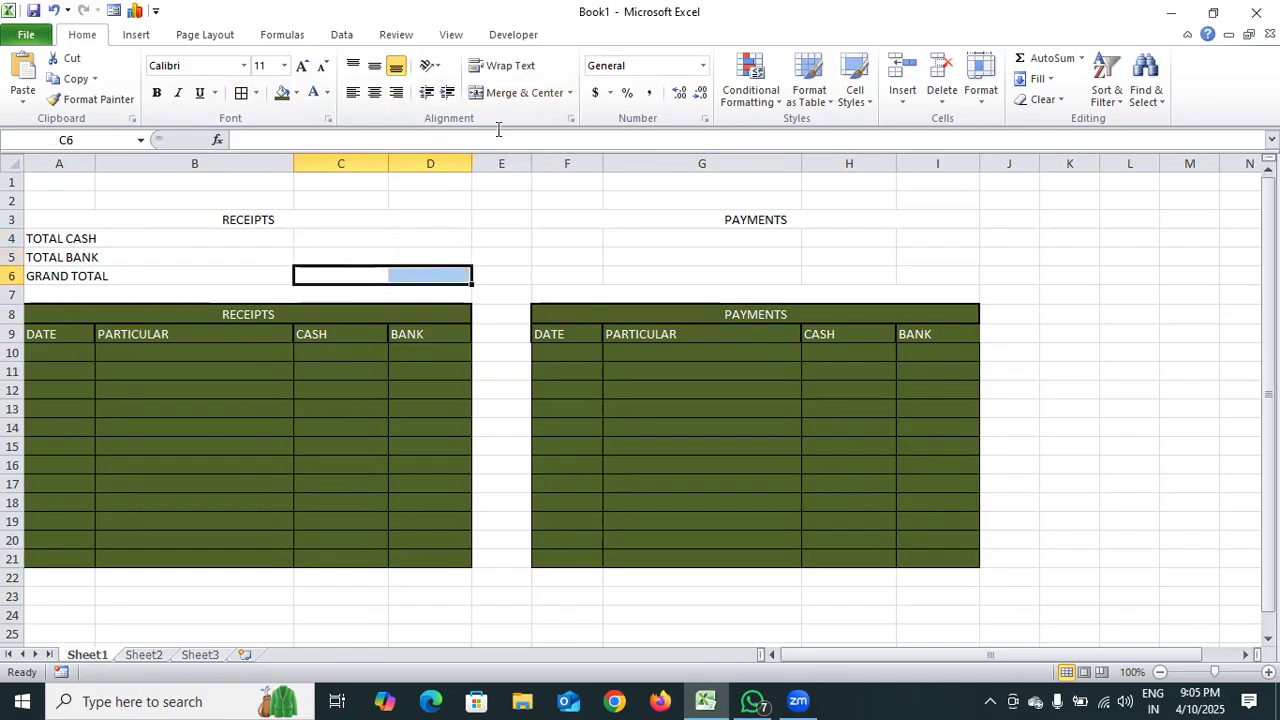
{"action": "left_click", "coordinate": [506, 93]}
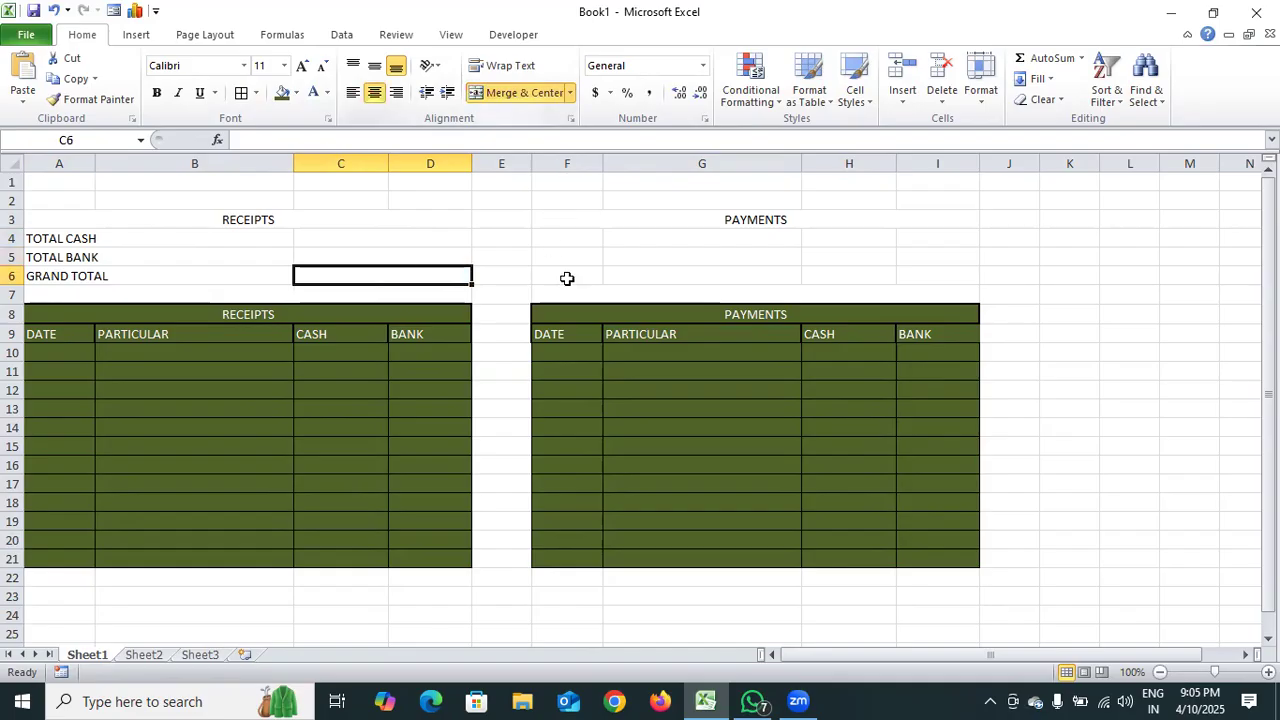
- Merge and center the Payments summary cells H5:I5 and H6:I6, each row separately
{"action": "left_click", "coordinate": [823, 238]}
{"action": "left_click_drag", "start_coordinate": [894, 240], "coordinate": [920, 237]}
{"action": "left_click_drag", "start_coordinate": [821, 258], "coordinate": [917, 257]}
{"action": "left_click", "coordinate": [525, 98]}
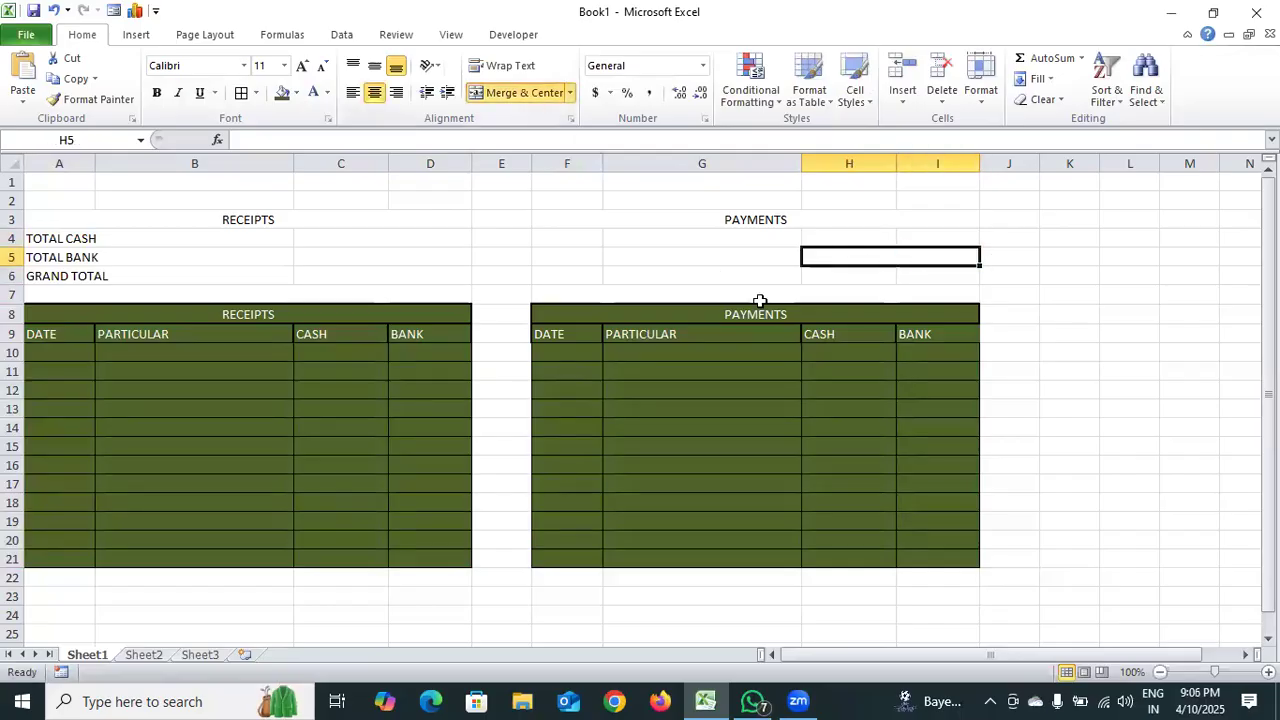
{"action": "left_click_drag", "start_coordinate": [823, 272], "coordinate": [940, 278]}
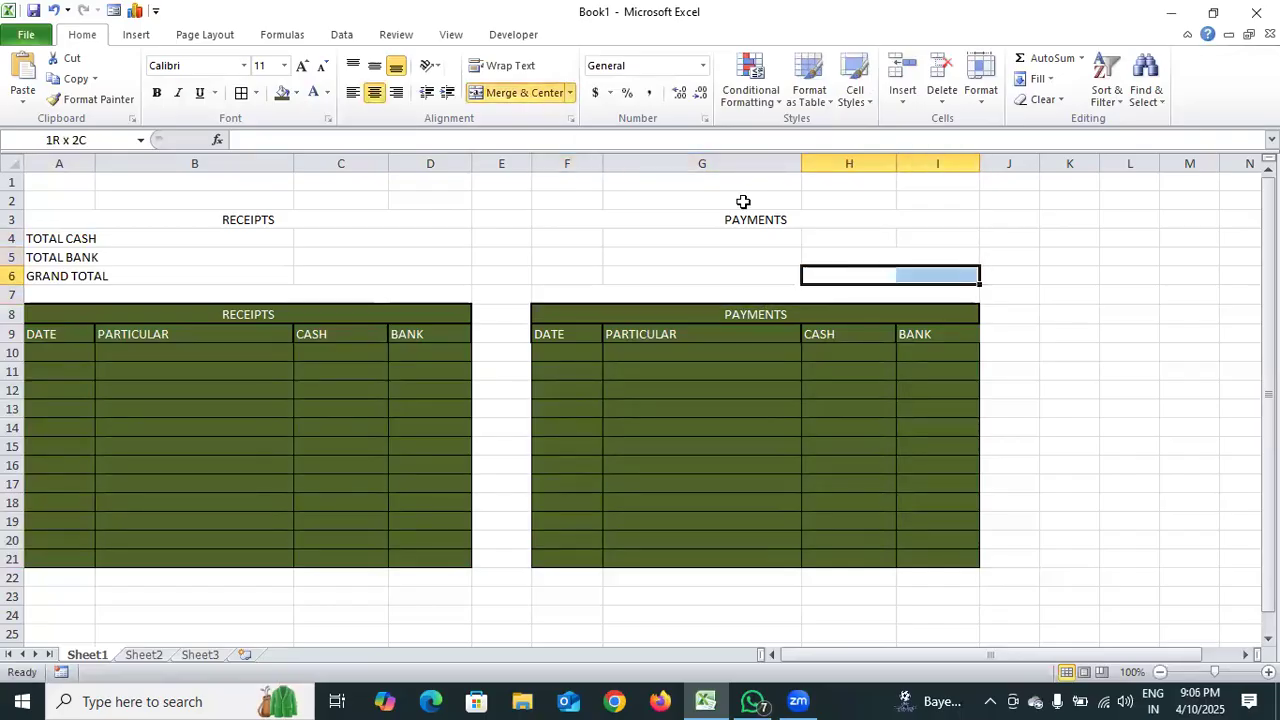
{"action": "left_click", "coordinate": [525, 93]}
{"action": "left_click", "coordinate": [1073, 413]}
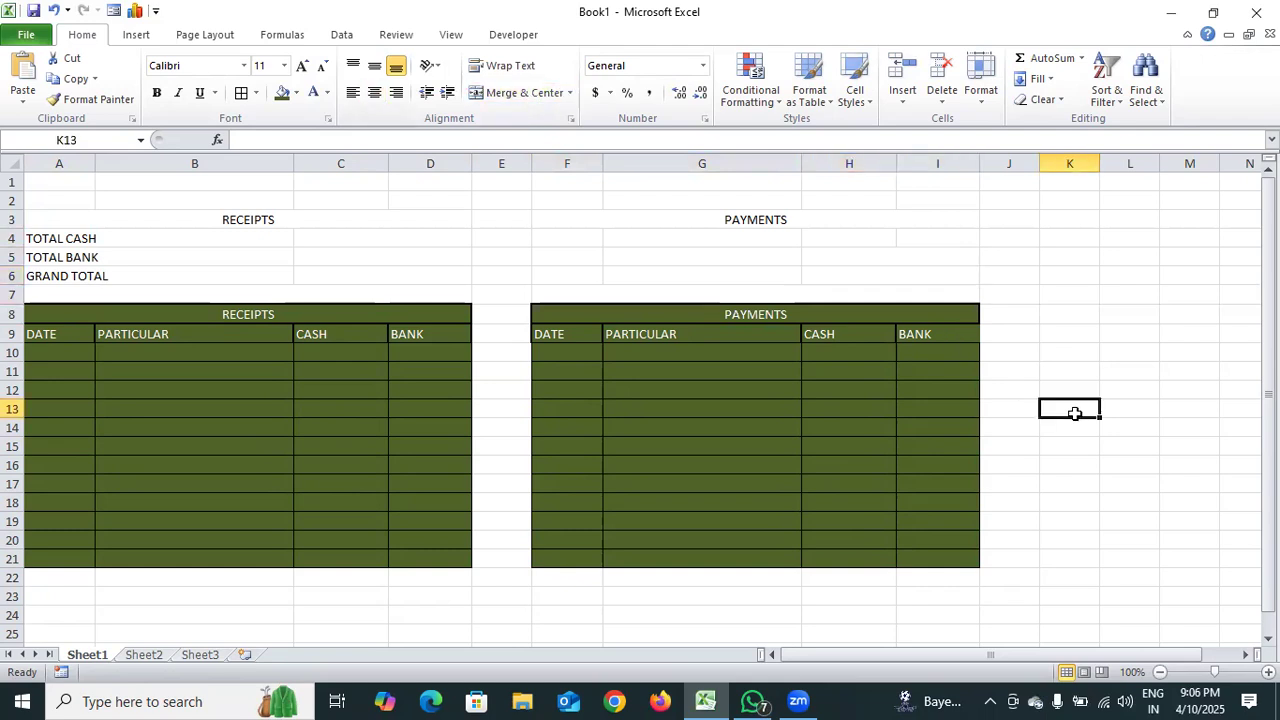
- Put a thick box border around the RECEIPTS and PAYMENTS titles in row 3
{"action": "left_click", "coordinate": [272, 220]}
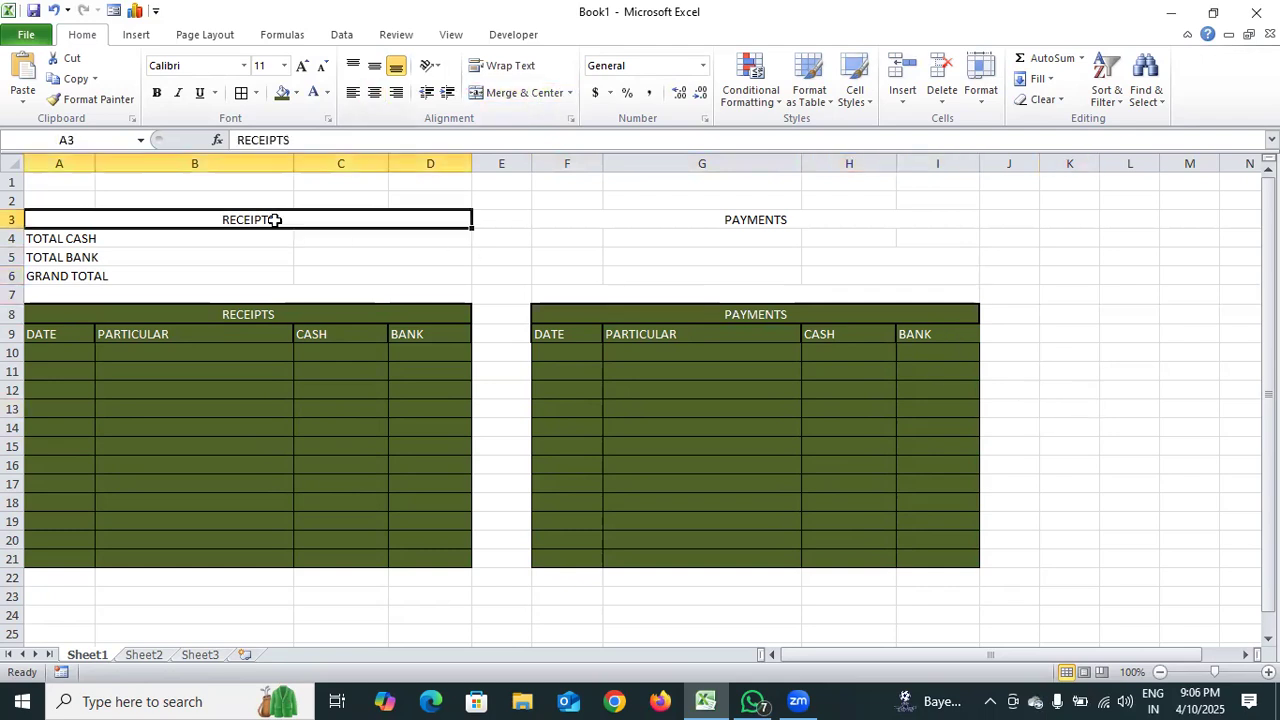
{"action": "left_click", "coordinate": [256, 93]}
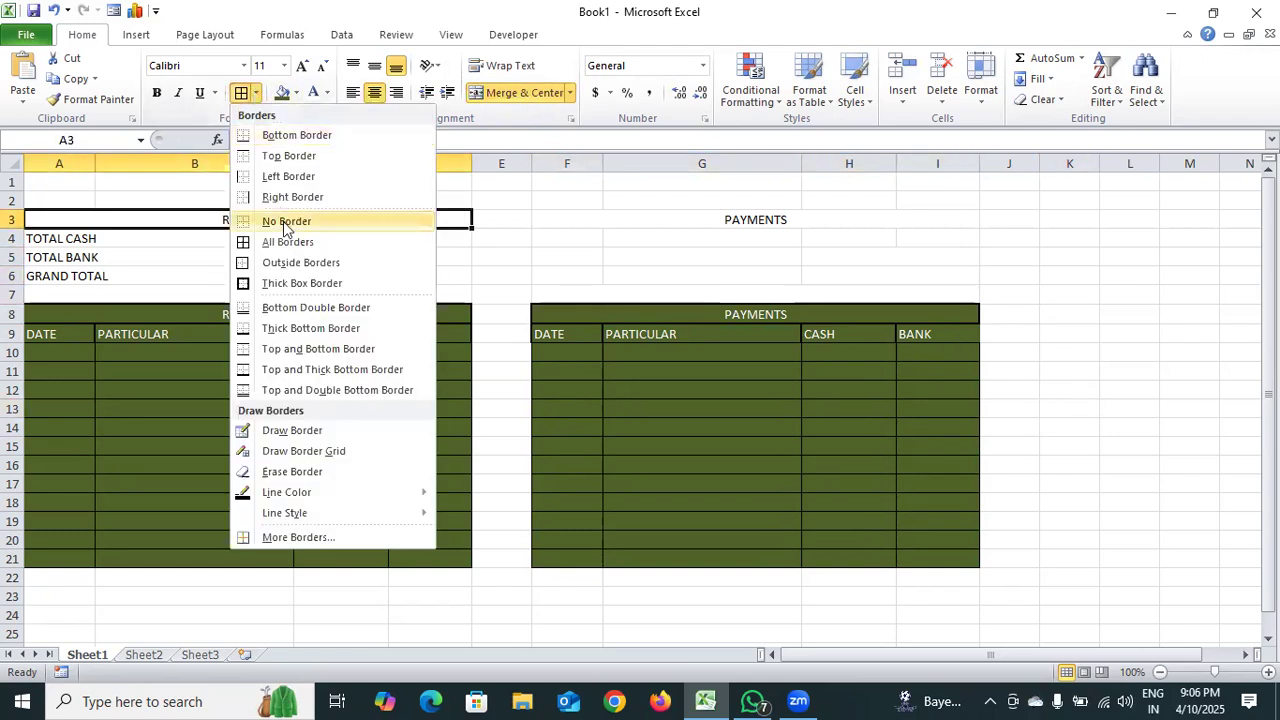
{"action": "left_click", "coordinate": [285, 284]}
{"action": "left_click", "coordinate": [711, 220]}
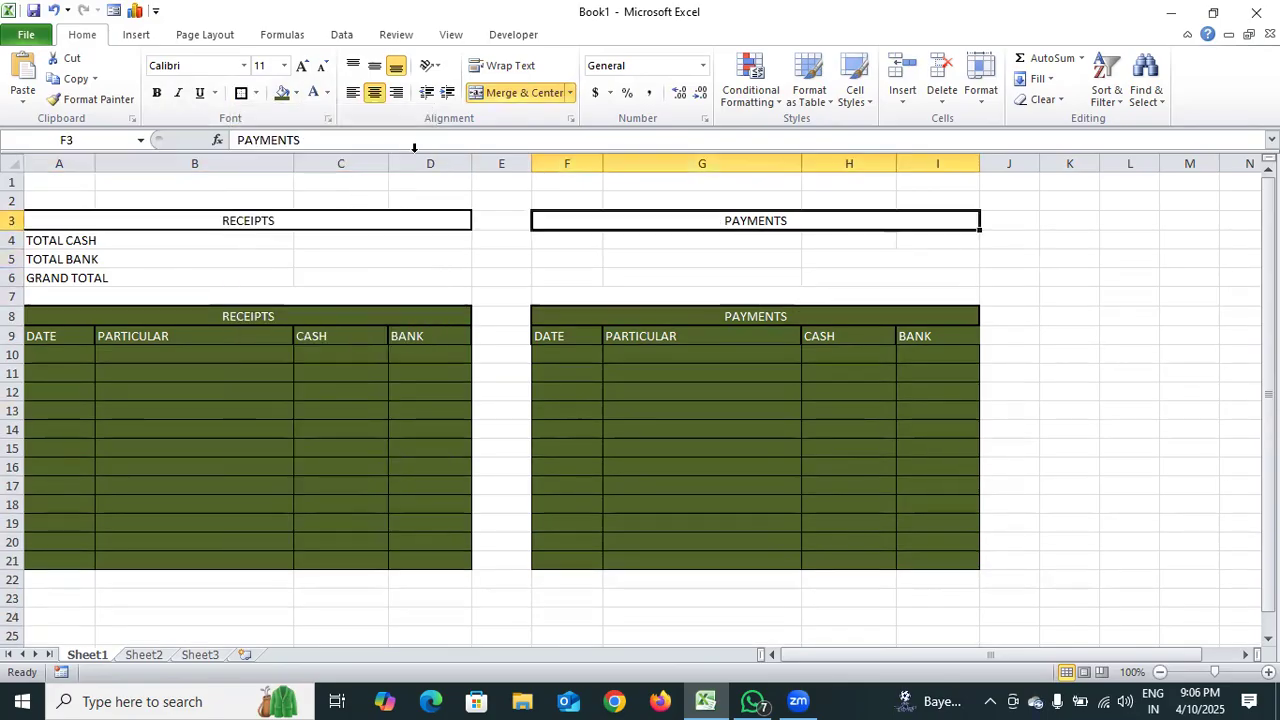
{"action": "left_click", "coordinate": [257, 93]}
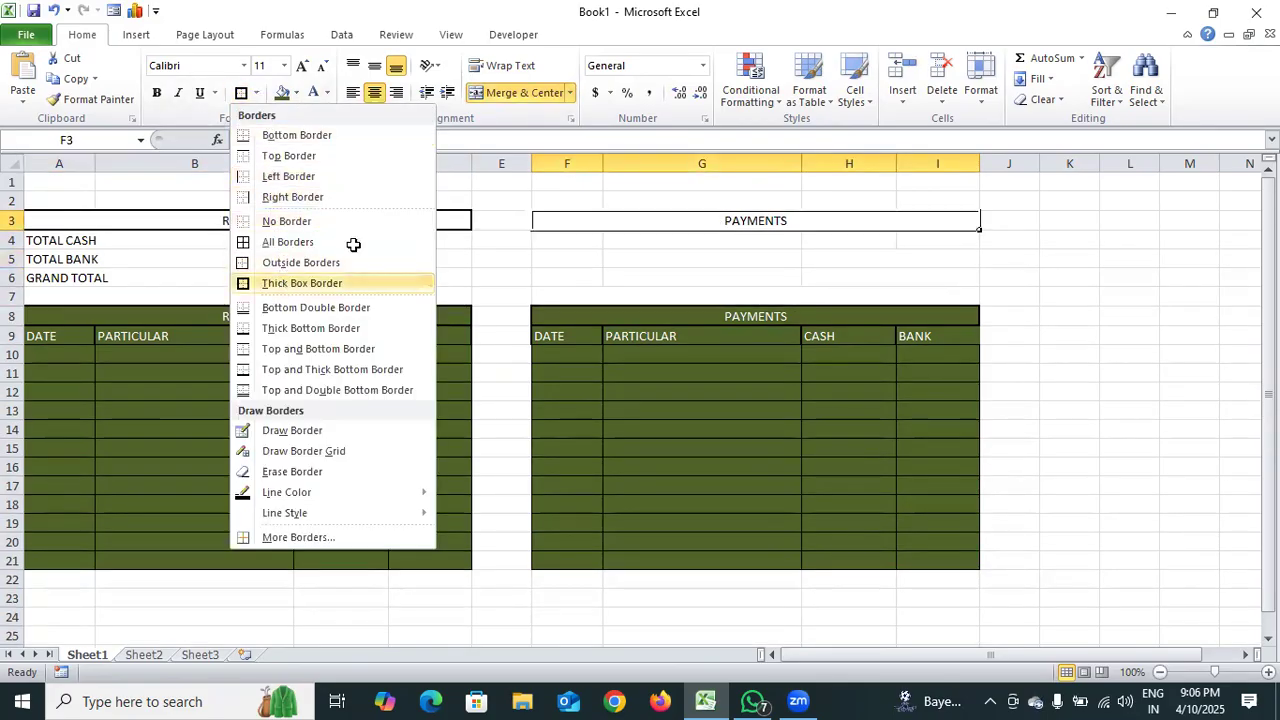
{"action": "left_click", "coordinate": [345, 283]}
- Add a thick box border around each merged Receipts total value cell, C4, C5 and C6
{"action": "left_click", "coordinate": [397, 253]}
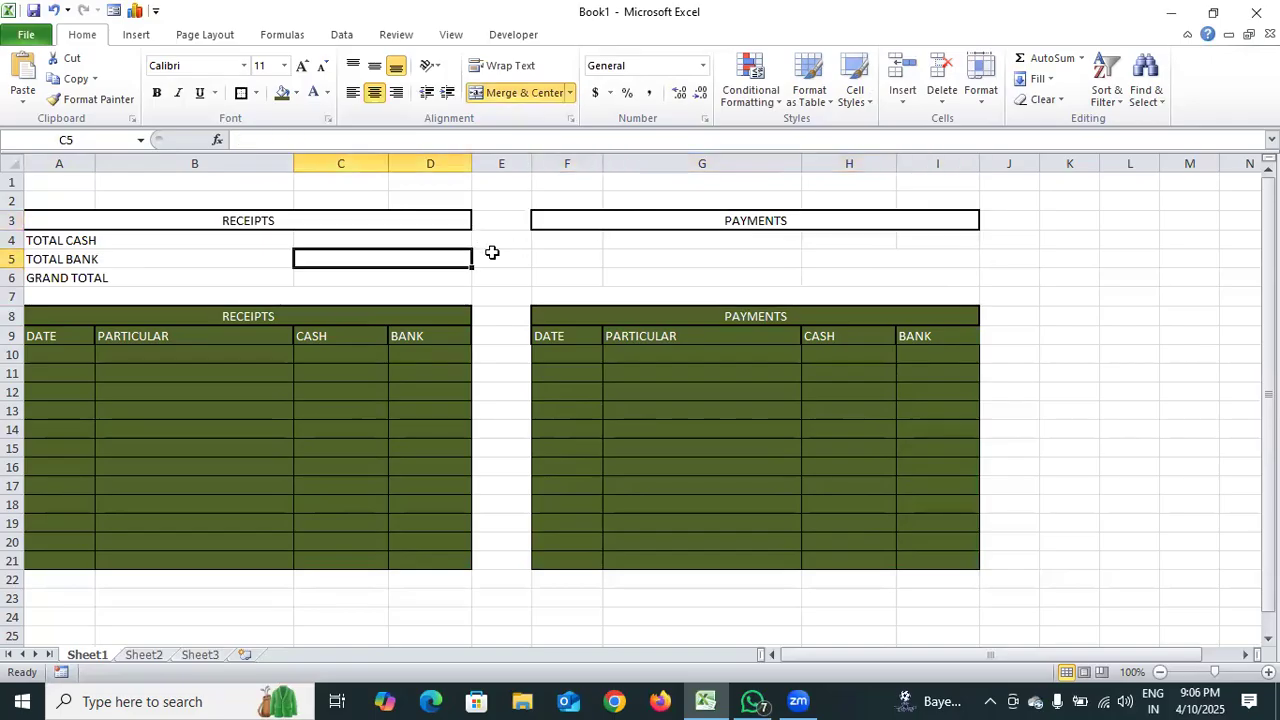
{"action": "left_click", "coordinate": [383, 241]}
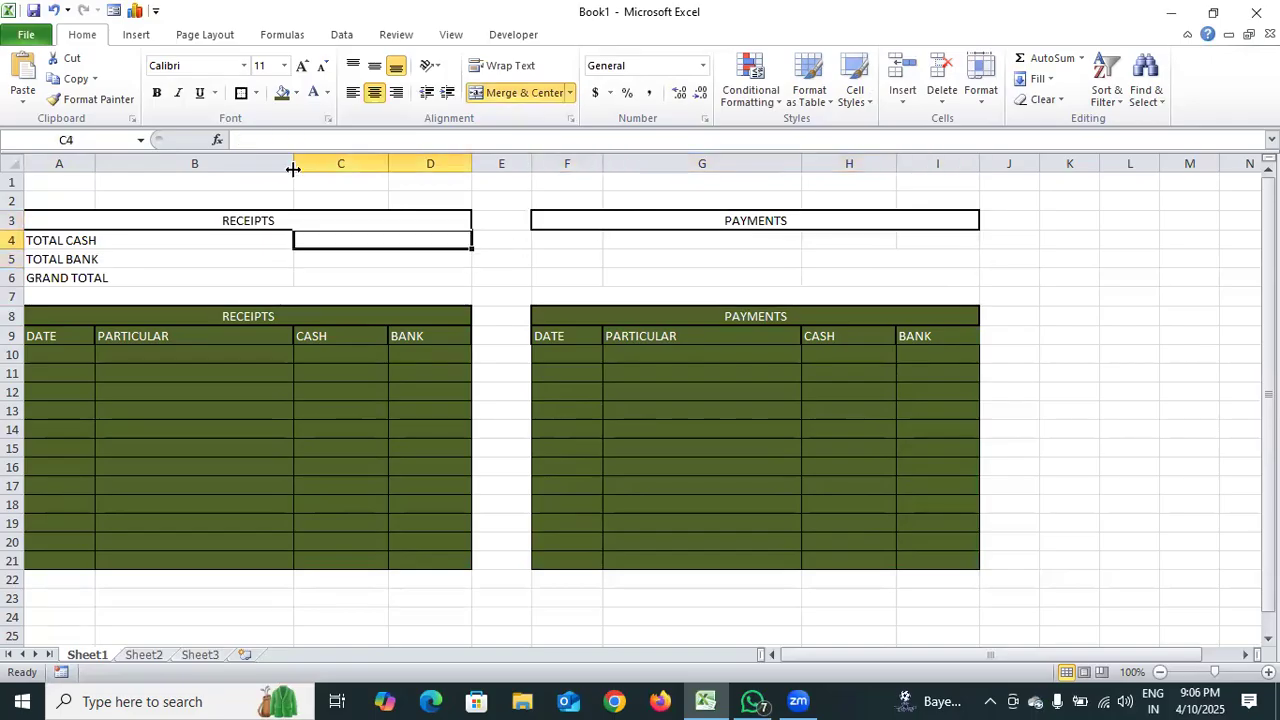
{"action": "left_click", "coordinate": [243, 98]}
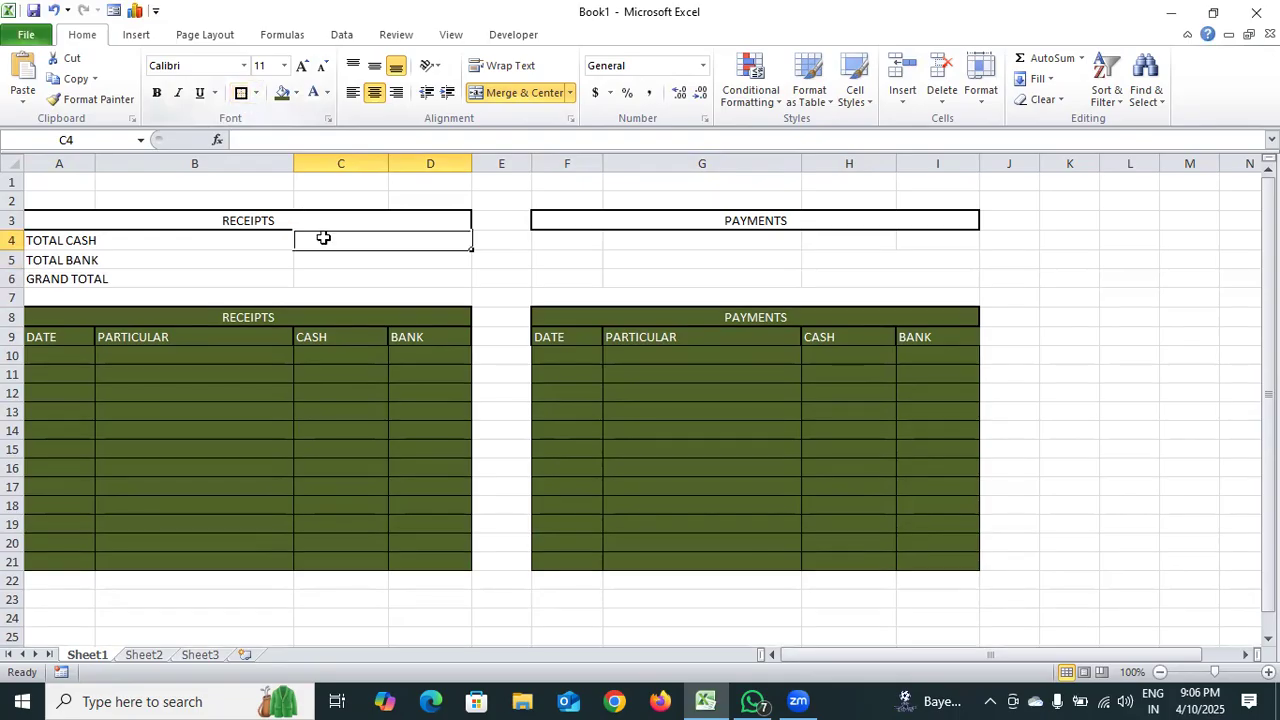
{"action": "left_click", "coordinate": [331, 260]}
{"action": "left_click", "coordinate": [240, 95]}
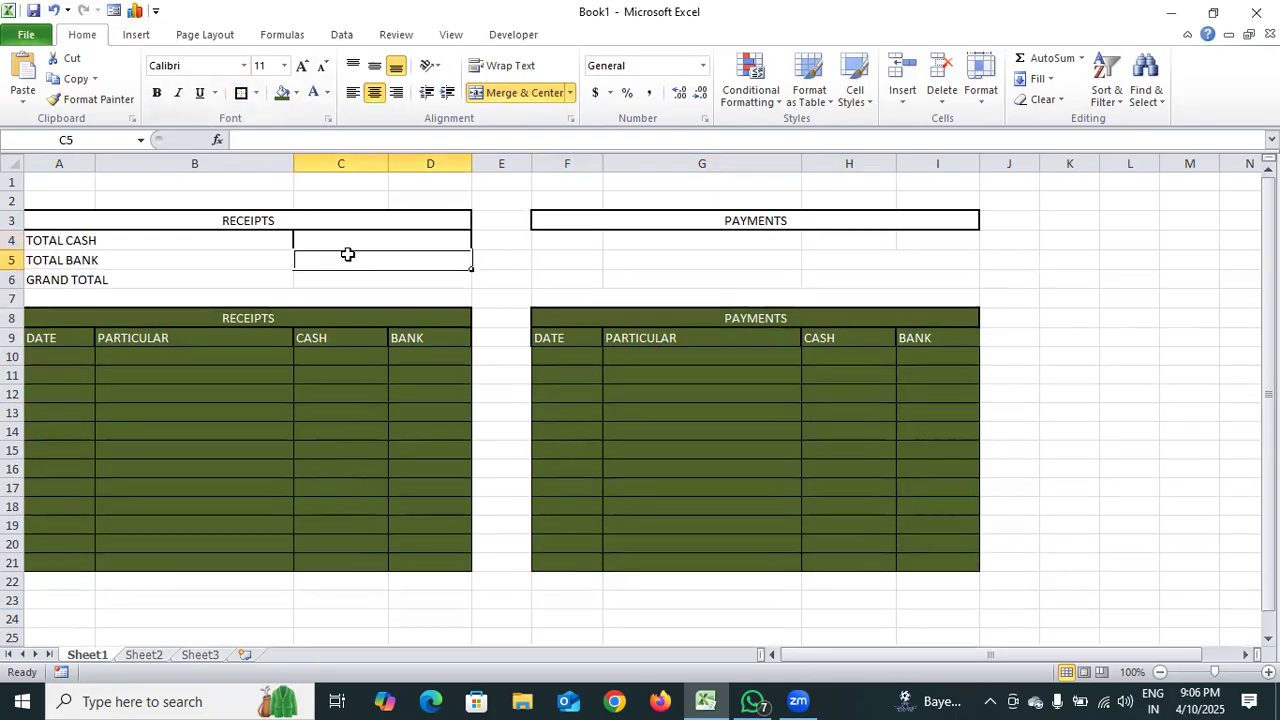
{"action": "left_click", "coordinate": [352, 278]}
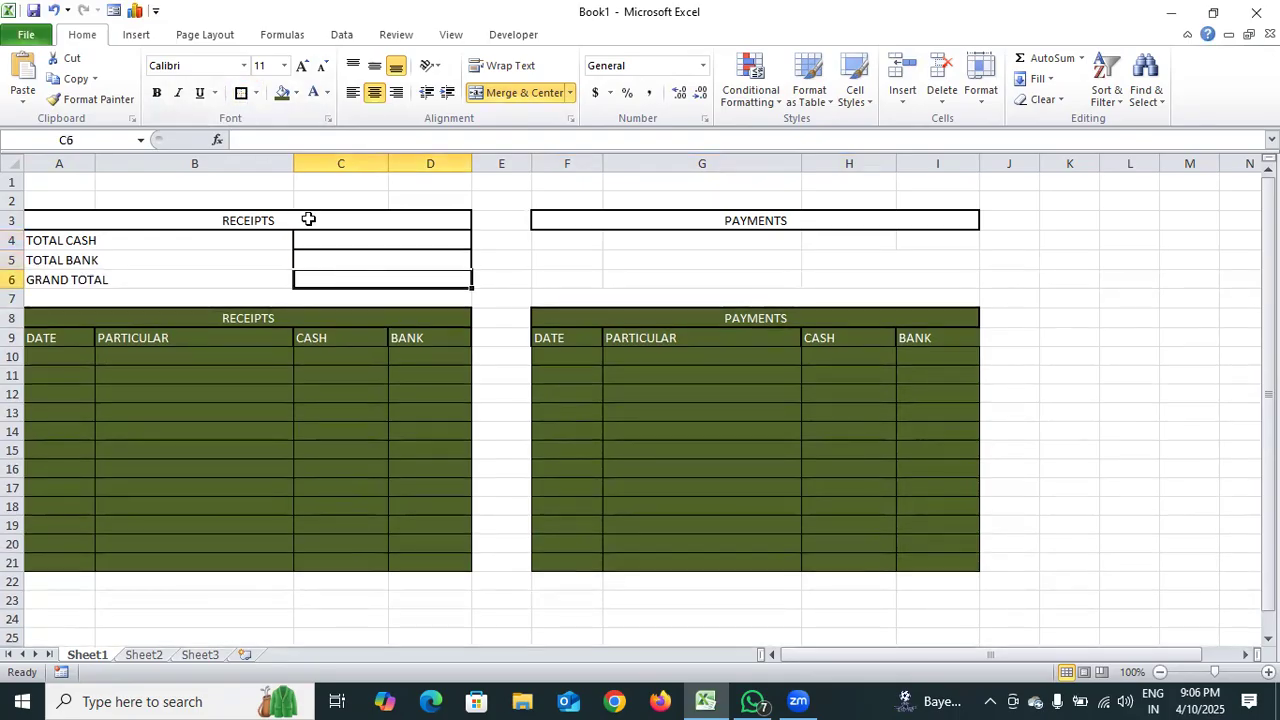
{"action": "left_click", "coordinate": [243, 96]}
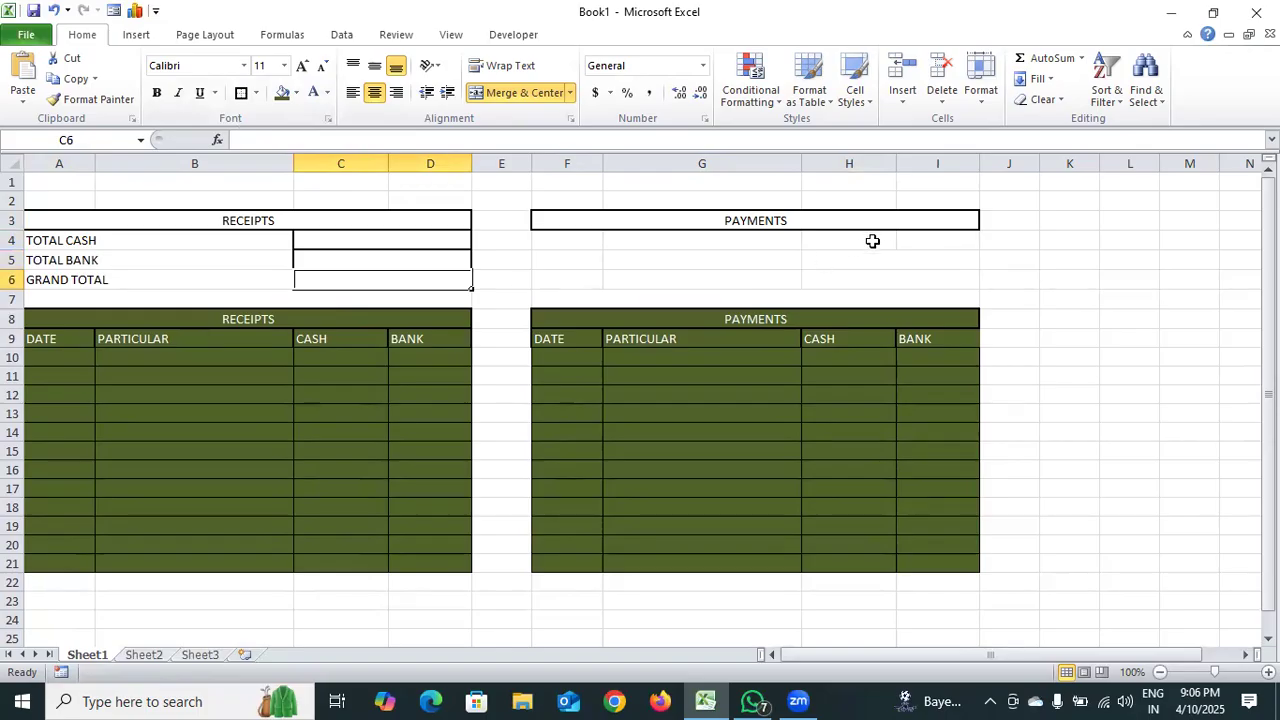
- Add a thick box border around each of the merged Payments summary cells H5 and H6
{"action": "left_click", "coordinate": [866, 240]}
{"action": "left_click", "coordinate": [849, 265]}
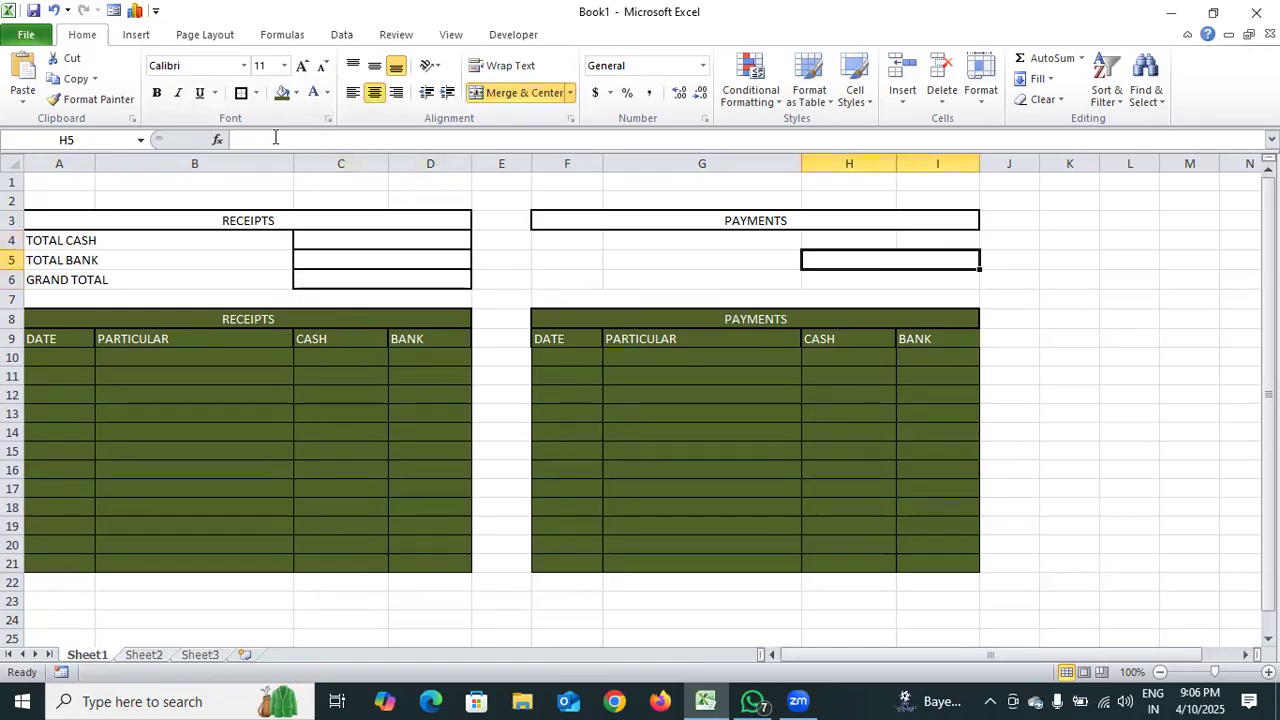
{"action": "left_click", "coordinate": [243, 94]}
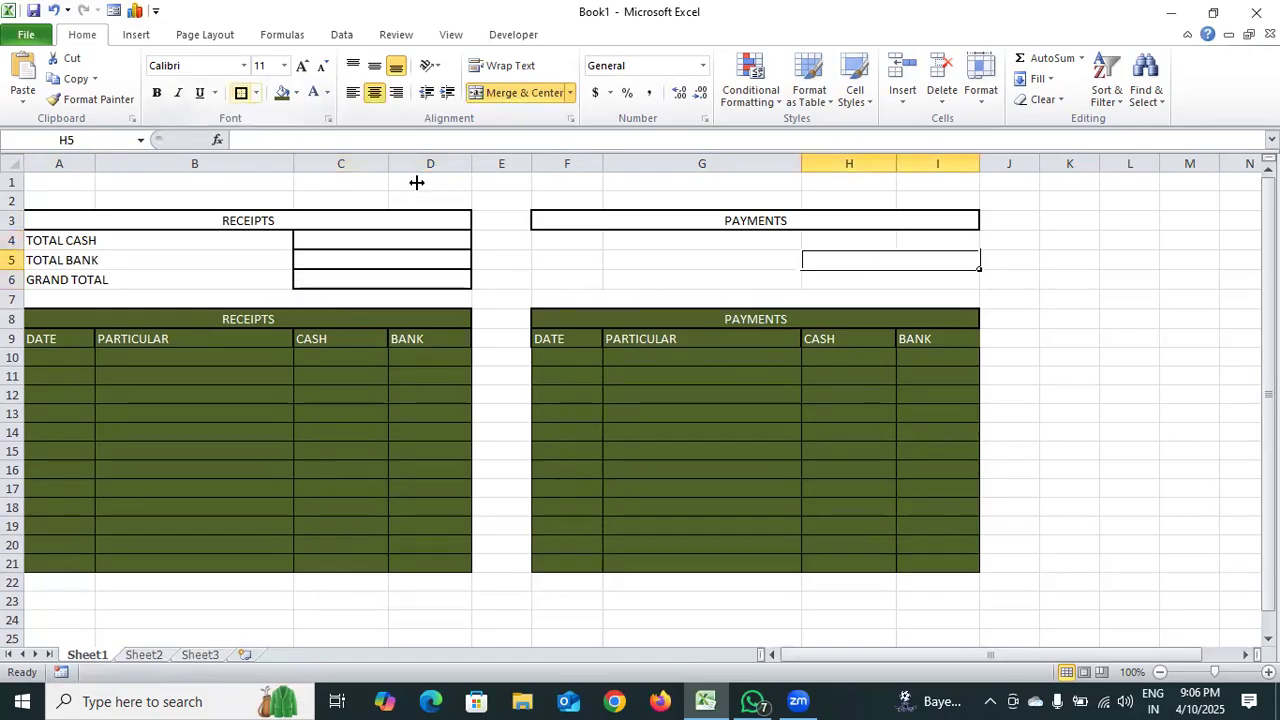
{"action": "left_click", "coordinate": [820, 286]}
{"action": "left_click", "coordinate": [243, 94]}
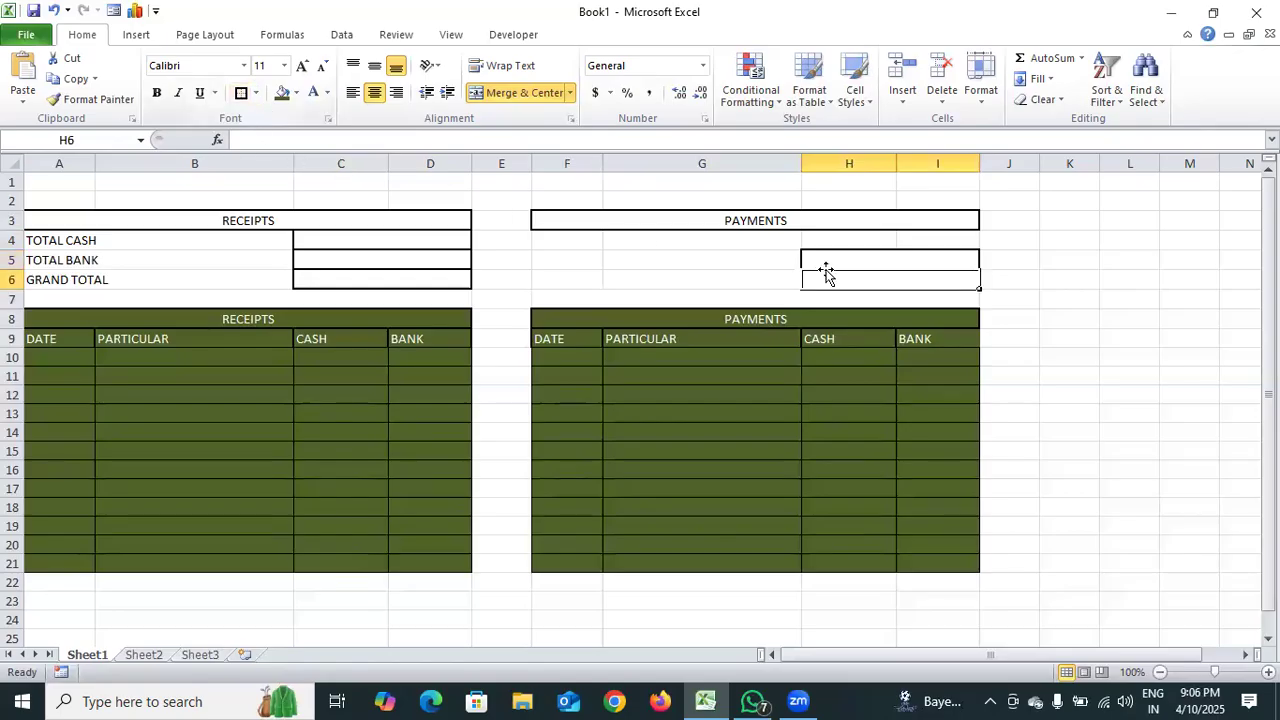
- Merge and center H4:I4 in the Payments summary and give it a thick box border
{"action": "left_click", "coordinate": [878, 236]}
{"action": "left_click_drag", "start_coordinate": [878, 236], "coordinate": [914, 237]}
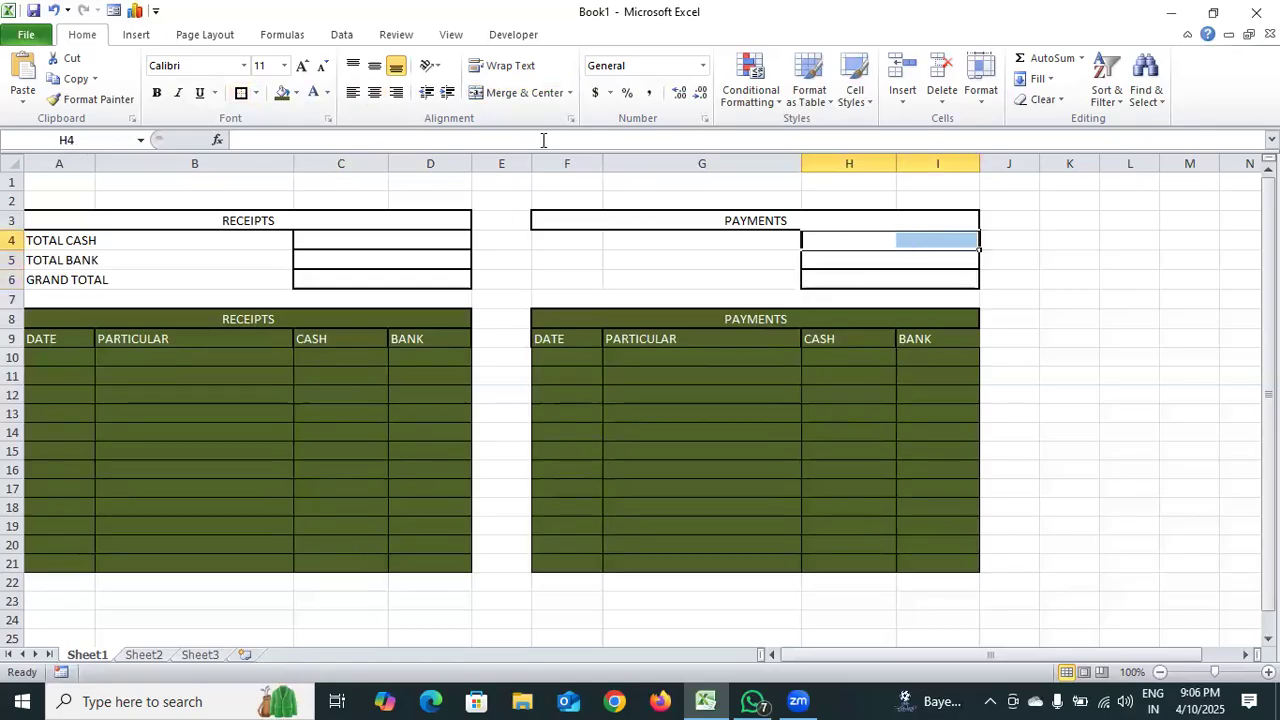
{"action": "left_click", "coordinate": [527, 98]}
{"action": "left_click", "coordinate": [243, 94]}
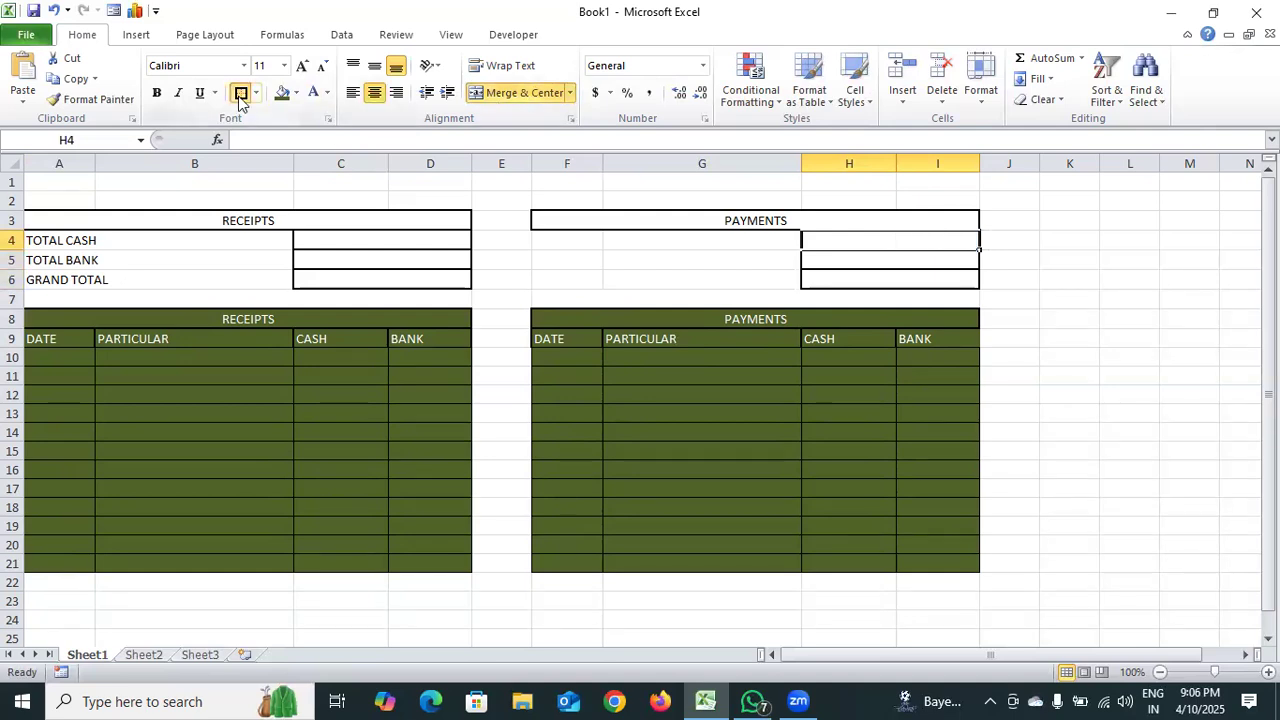
{"action": "left_click", "coordinate": [1084, 374]}
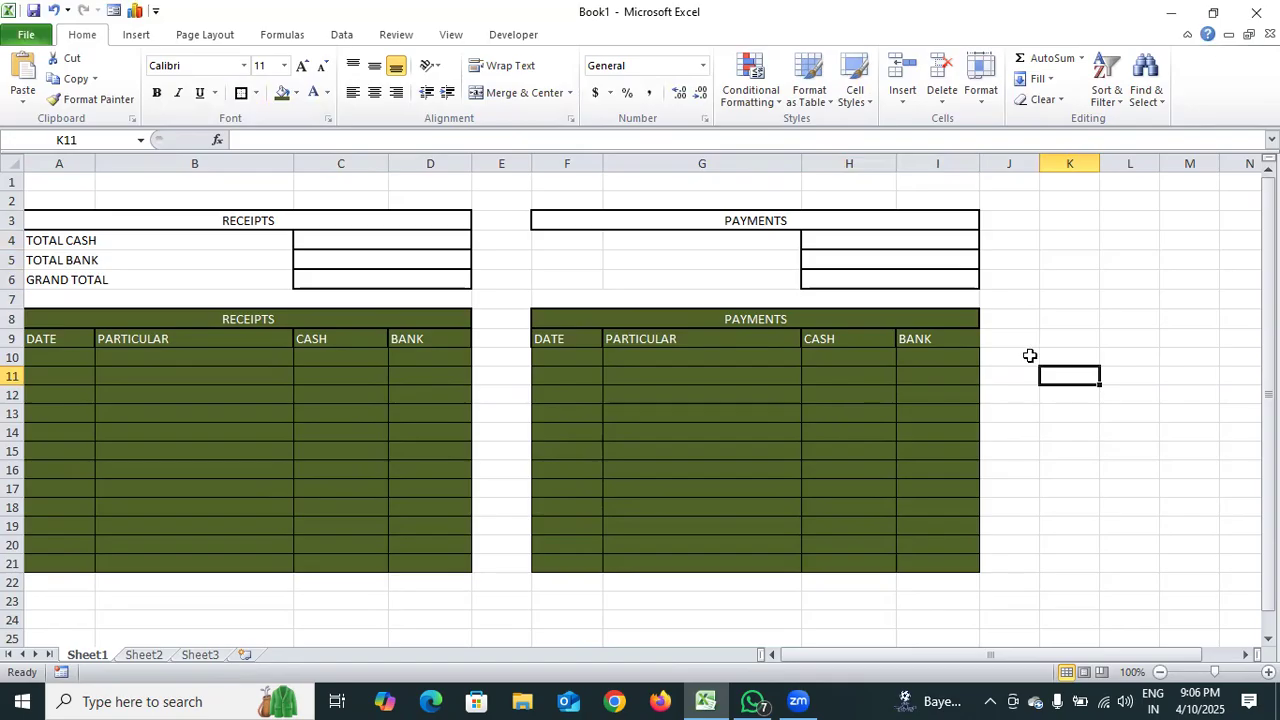
- Try filling the summary's RECEIPTS title and its total value cells C4, C5 and C6 with a medium olive green
{"action": "left_click", "coordinate": [138, 213]}
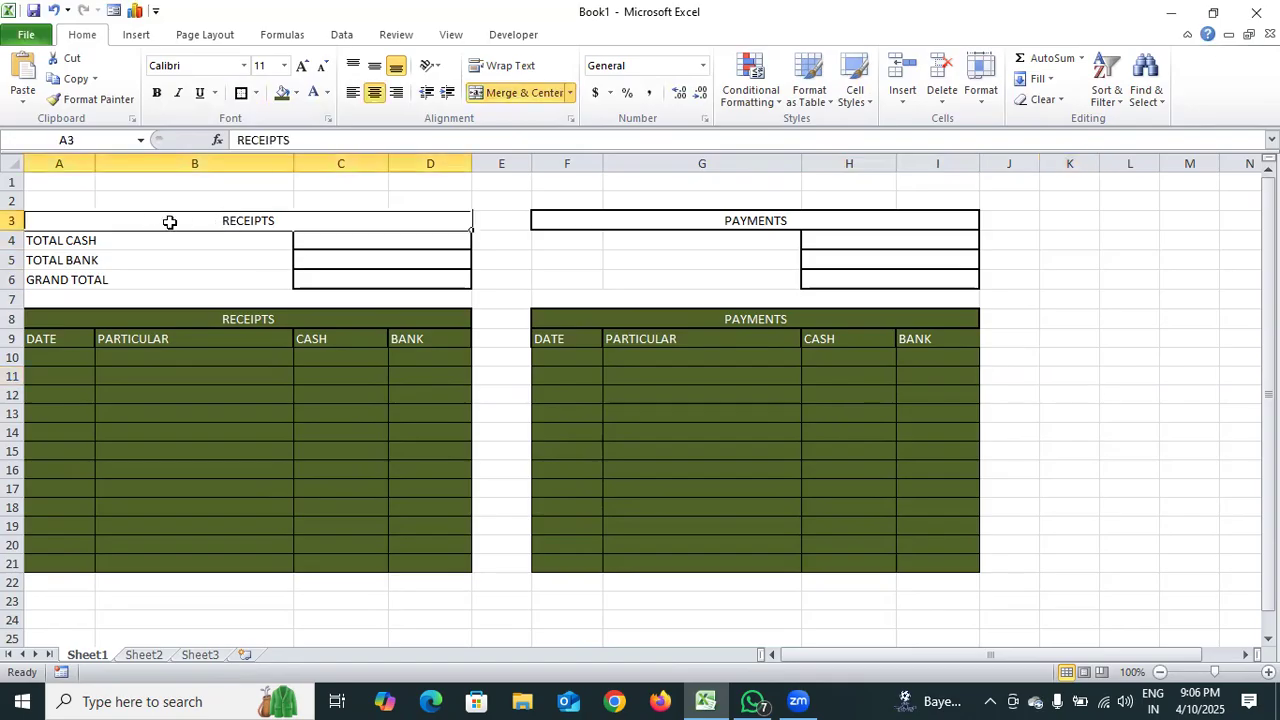
{"action": "left_click_drag", "start_coordinate": [291, 240], "coordinate": [398, 271]}
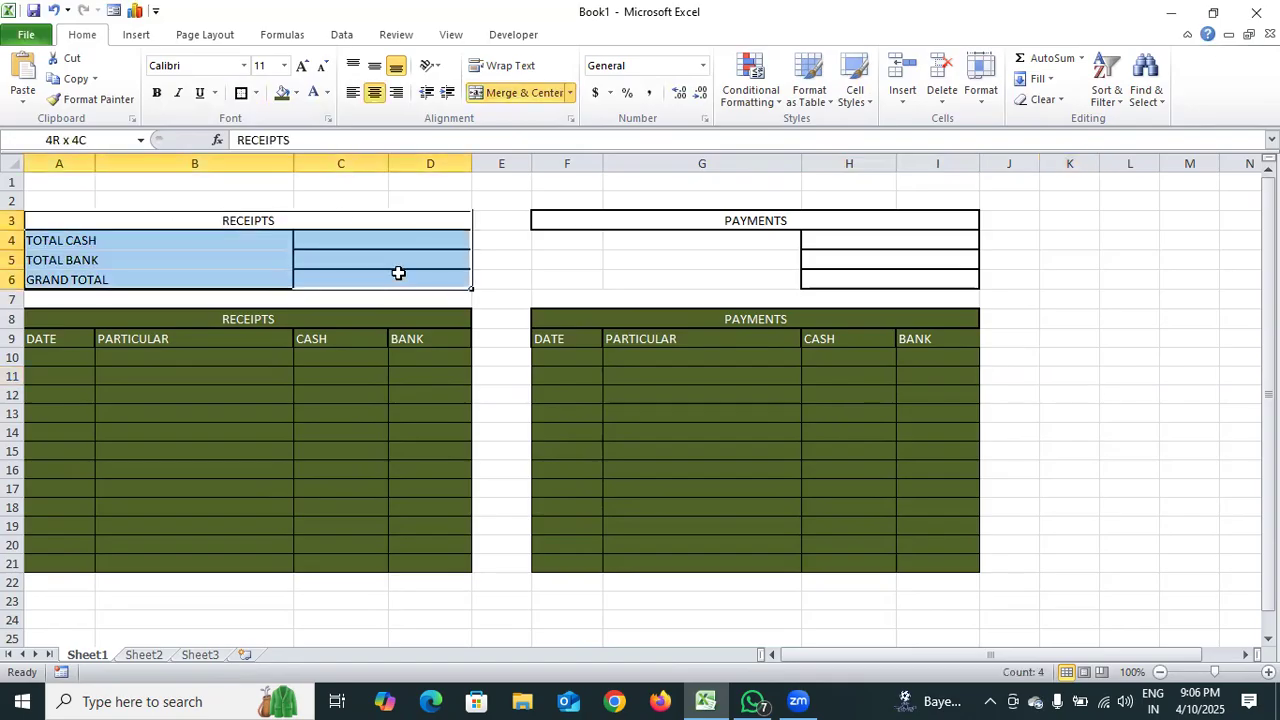
{"action": "left_click", "coordinate": [486, 272]}
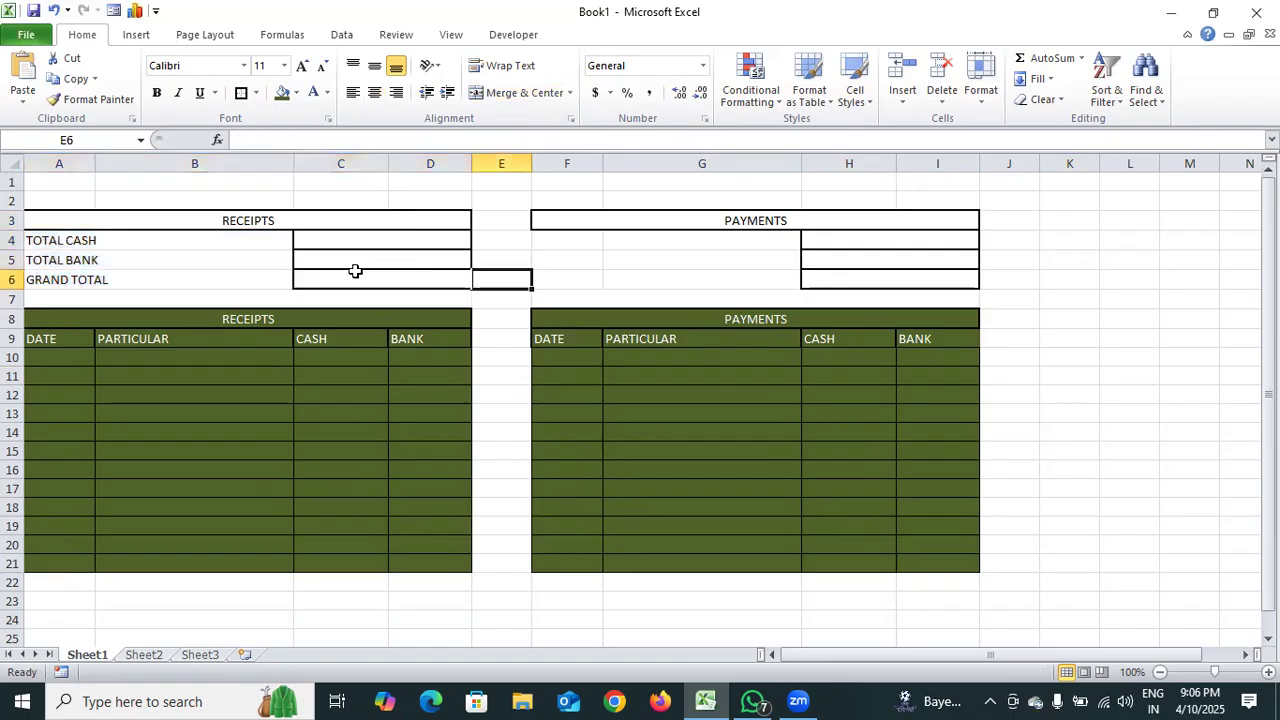
{"action": "left_click", "coordinate": [130, 217]}
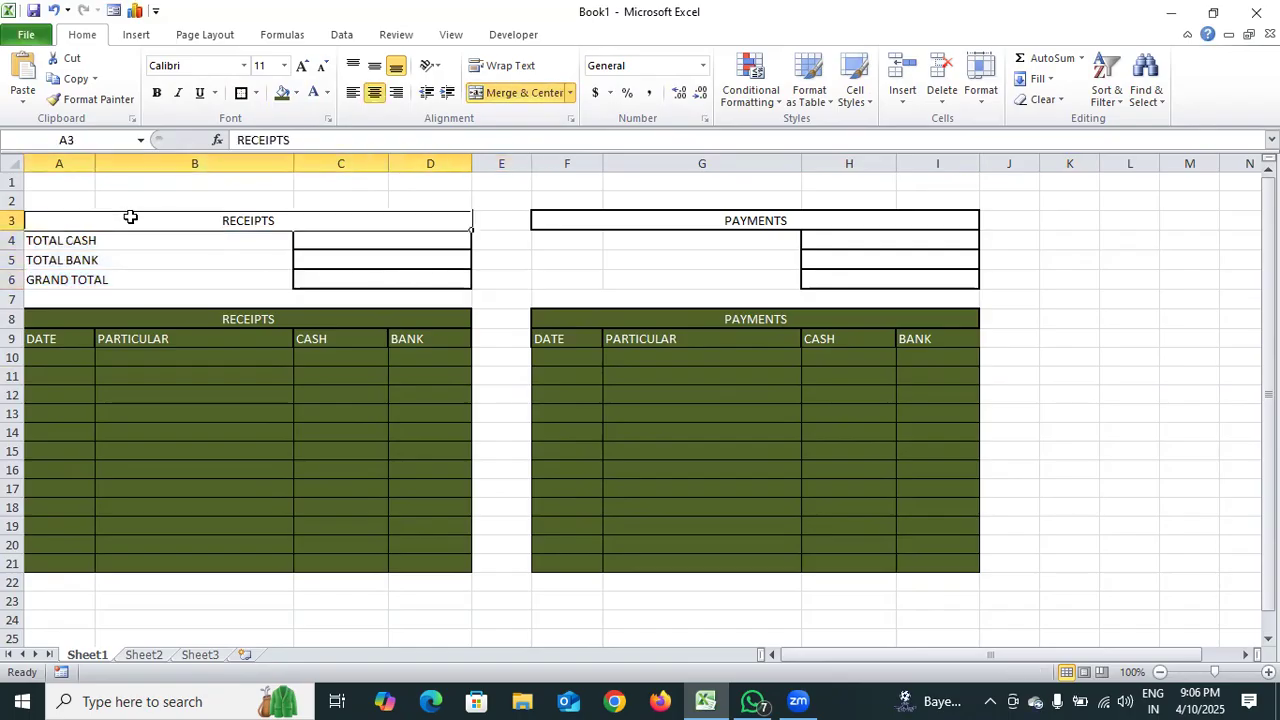
{"action": "left_click", "coordinate": [342, 245], "text": "ctrl"}
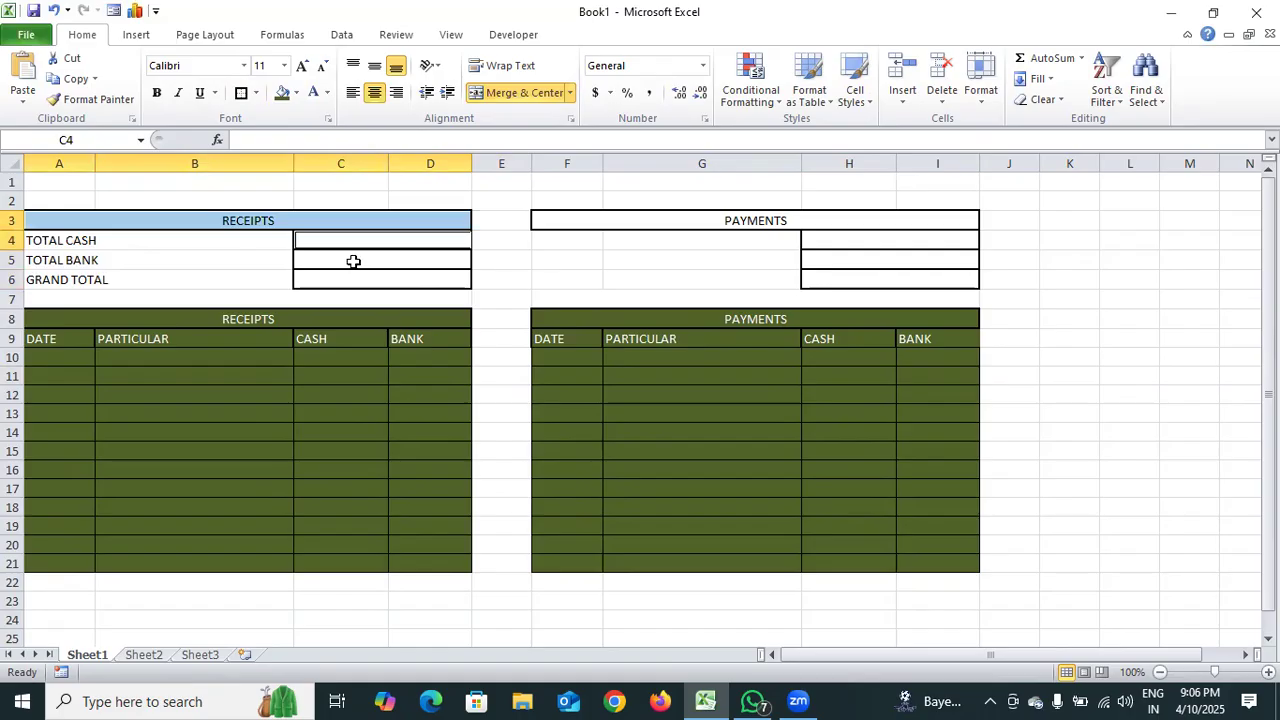
{"action": "left_click", "coordinate": [352, 262], "text": "ctrl"}
{"action": "left_click", "coordinate": [355, 281], "text": "ctrl"}
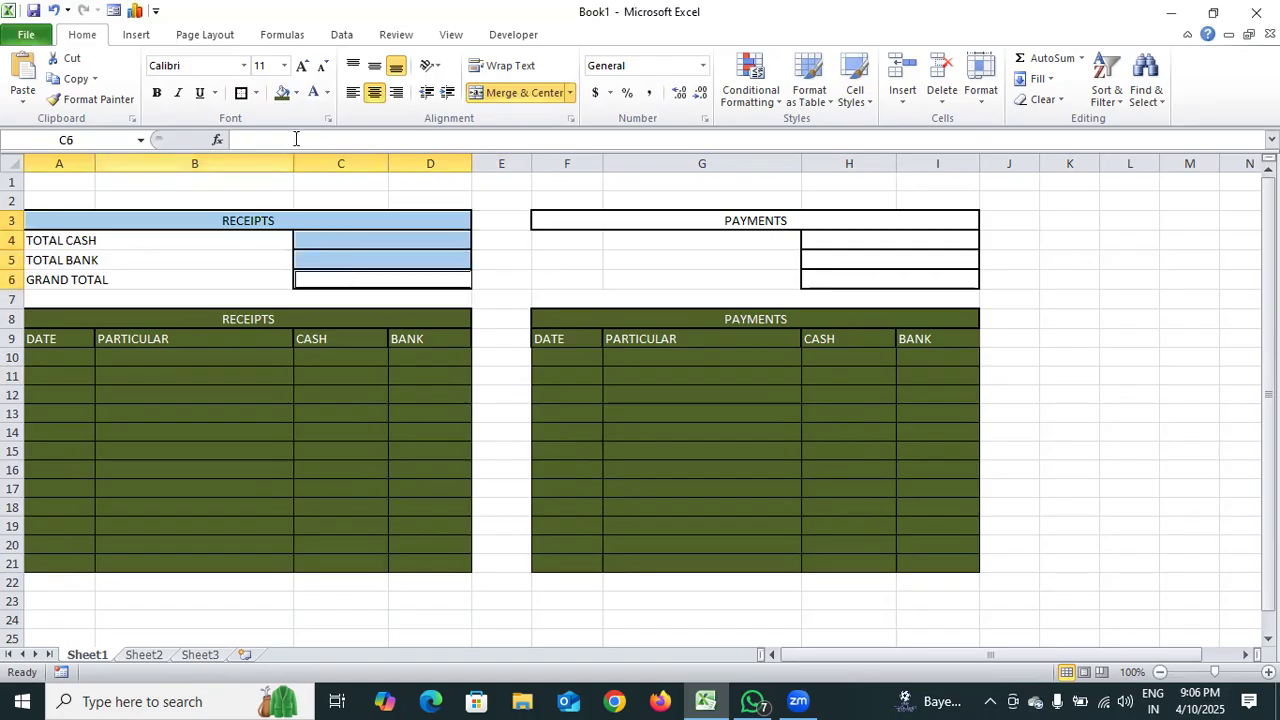
{"action": "left_click", "coordinate": [296, 93]}
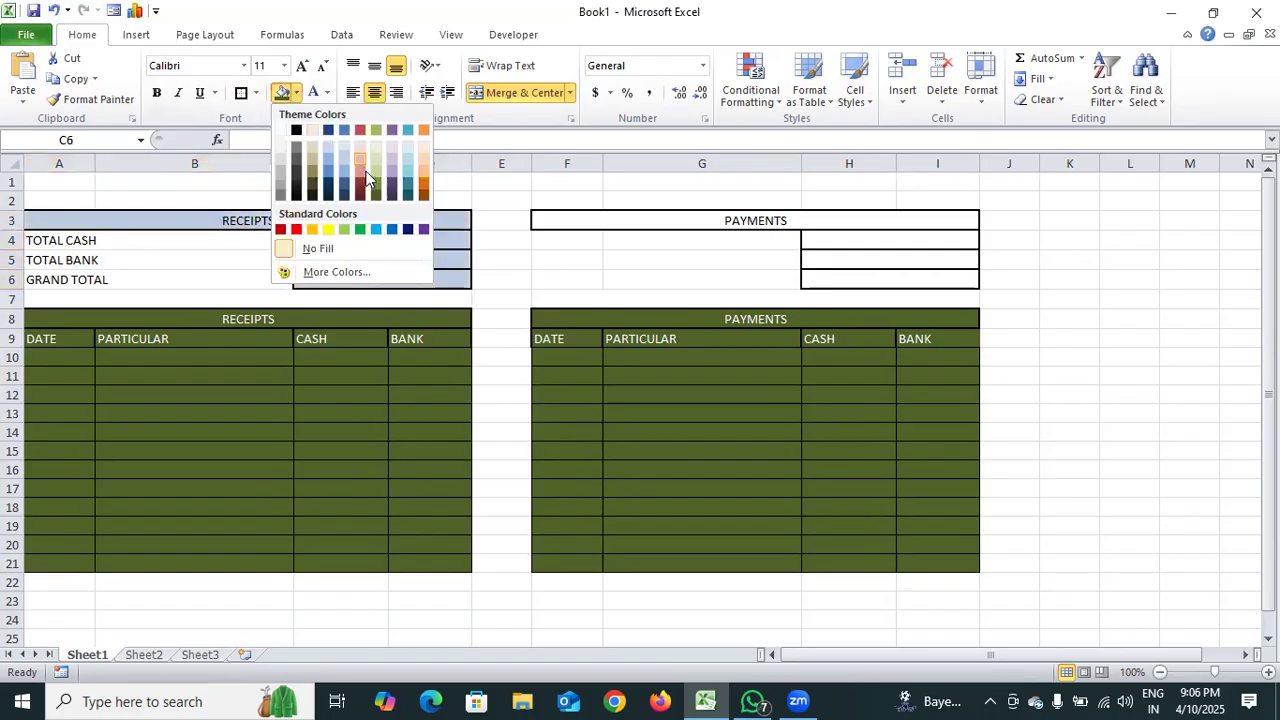
{"action": "left_click", "coordinate": [409, 181]}
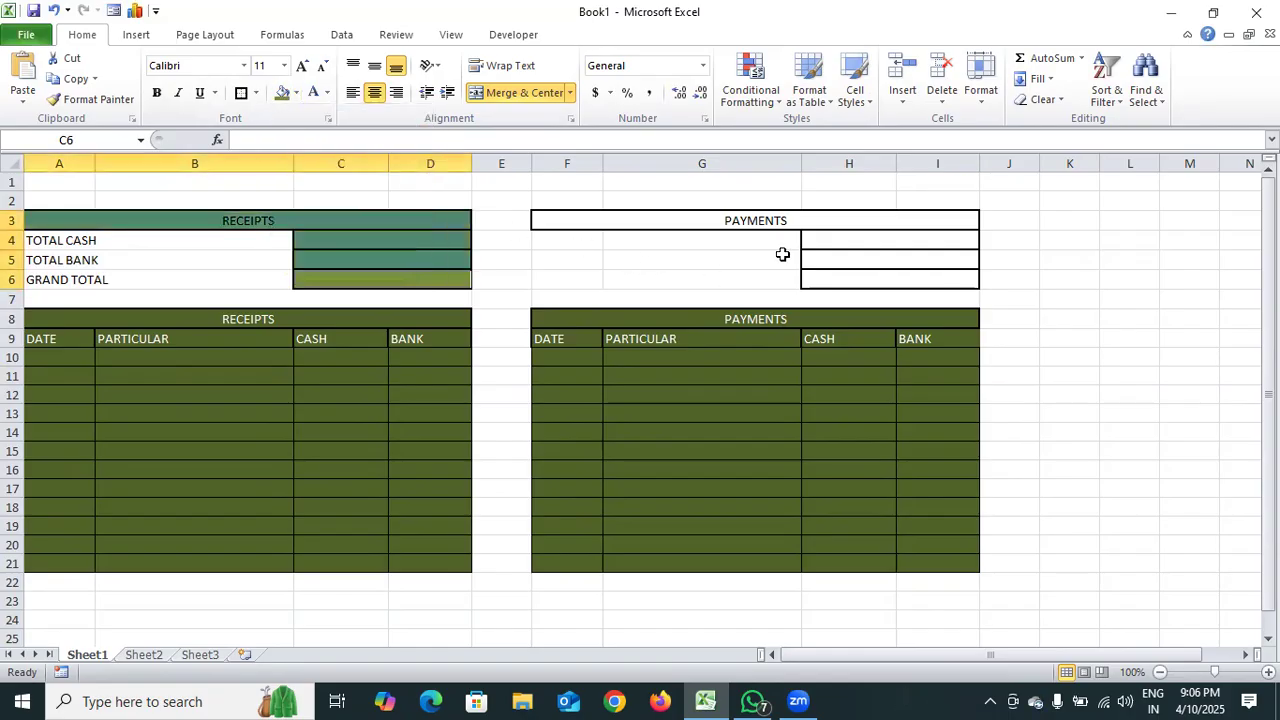
- Undo the olive green fill and the last formatting change to H4:I4
{"action": "left_click", "coordinate": [671, 216]}
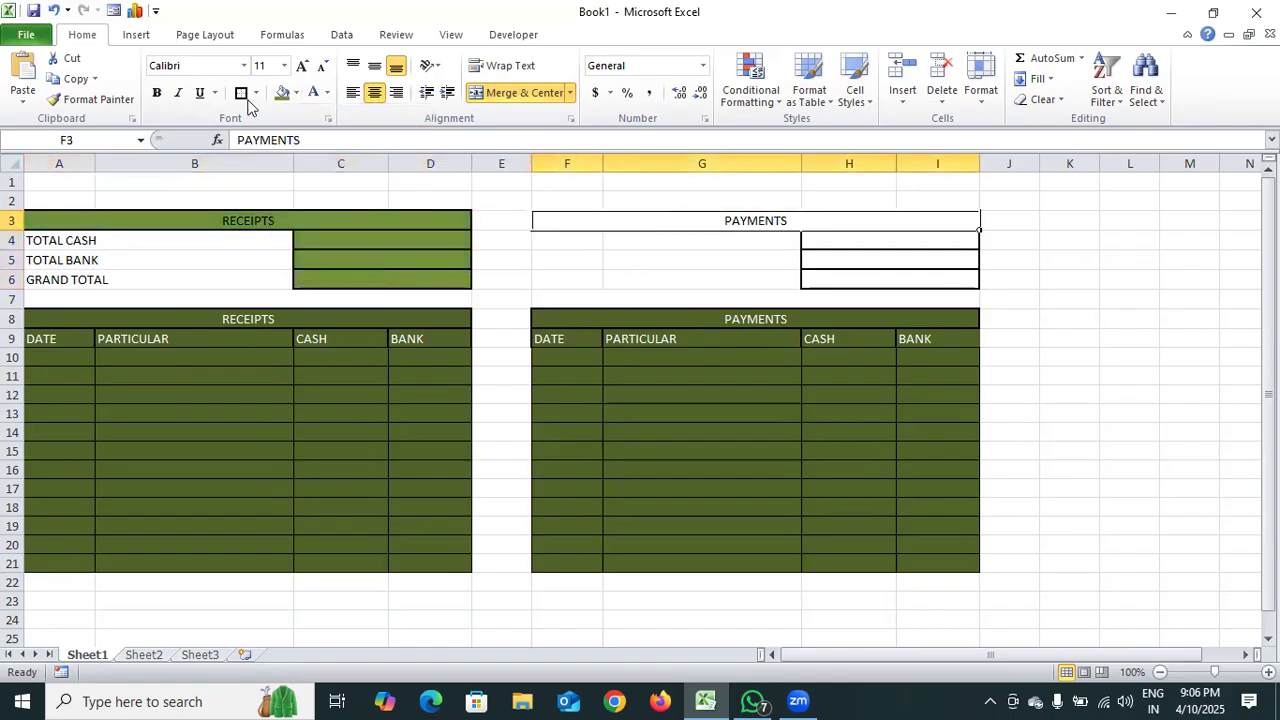
{"action": "left_click", "coordinate": [53, 10]}
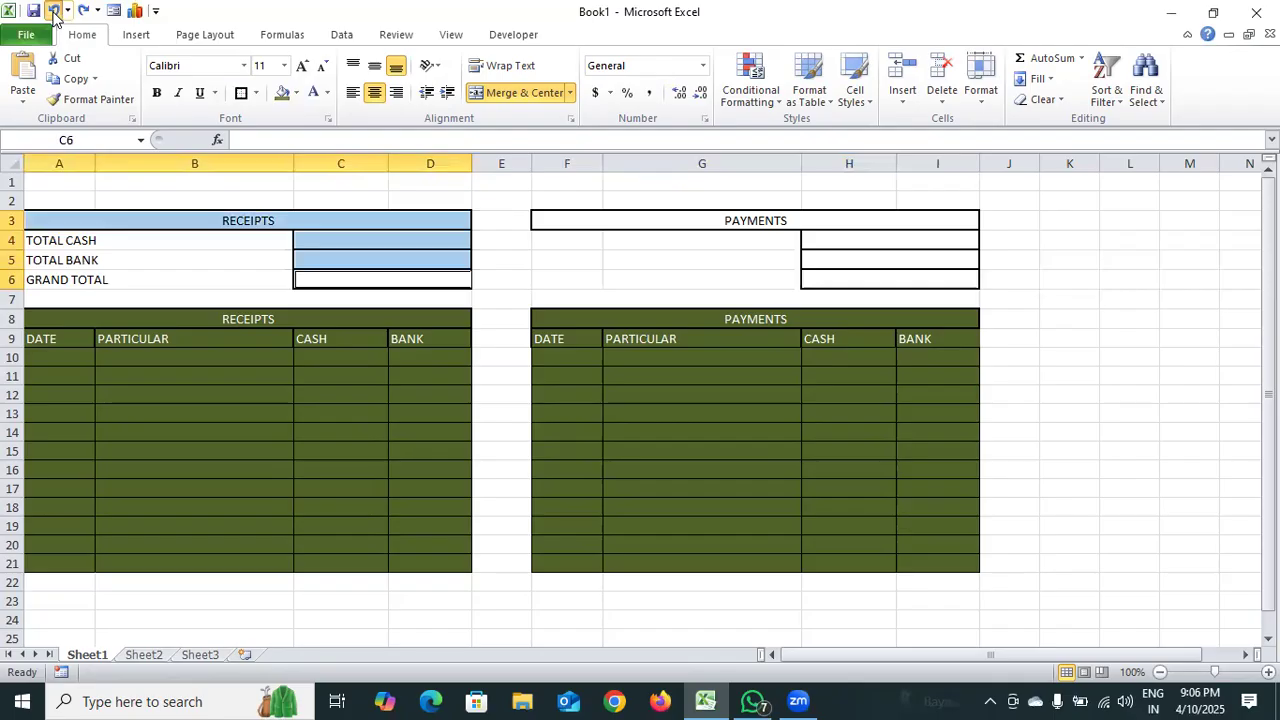
{"action": "left_click", "coordinate": [53, 10]}
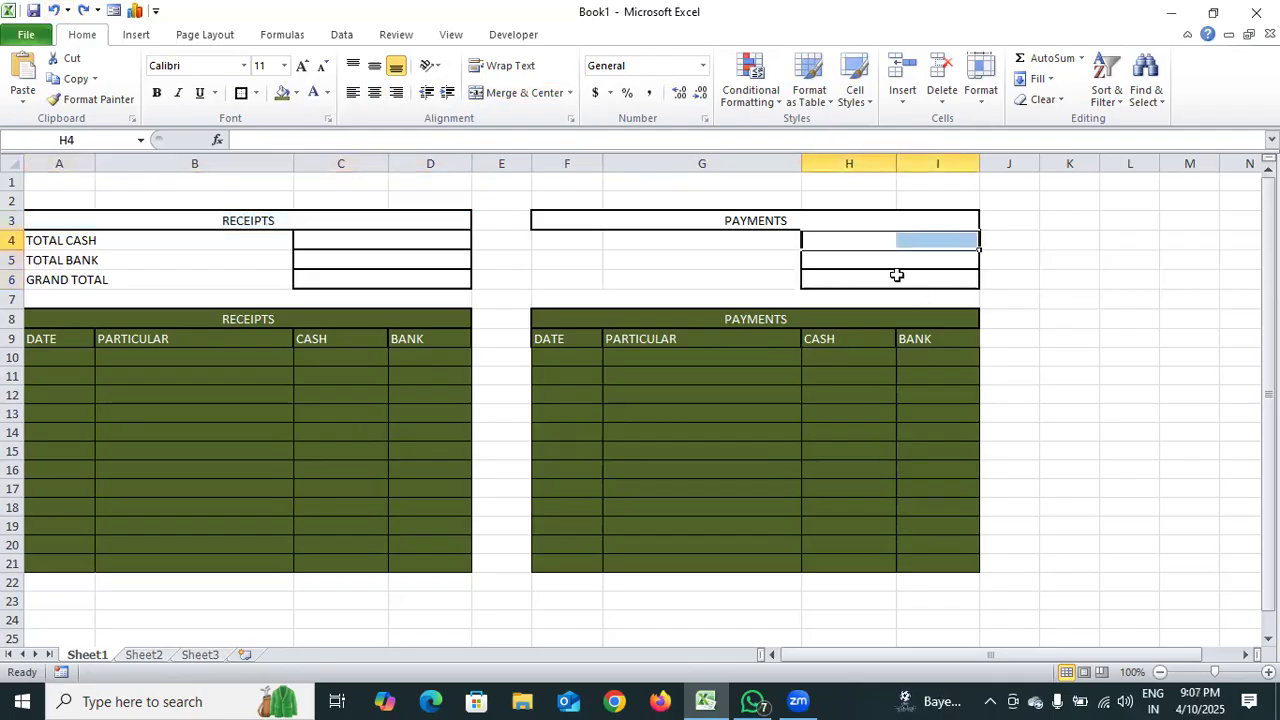
- Merge and center H4:I4 in the Payments summary again and restore its thick box border
{"action": "left_click", "coordinate": [490, 95]}
{"action": "left_click", "coordinate": [1166, 377]}
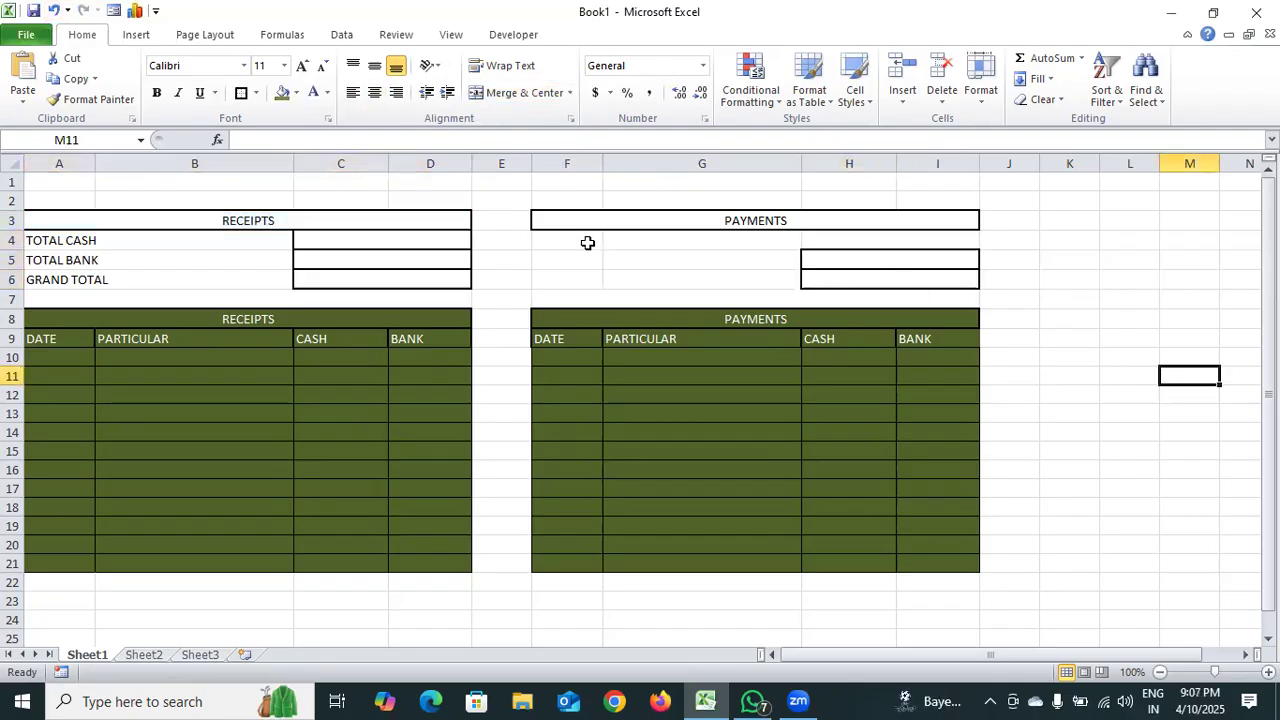
{"action": "left_click", "coordinate": [908, 243]}
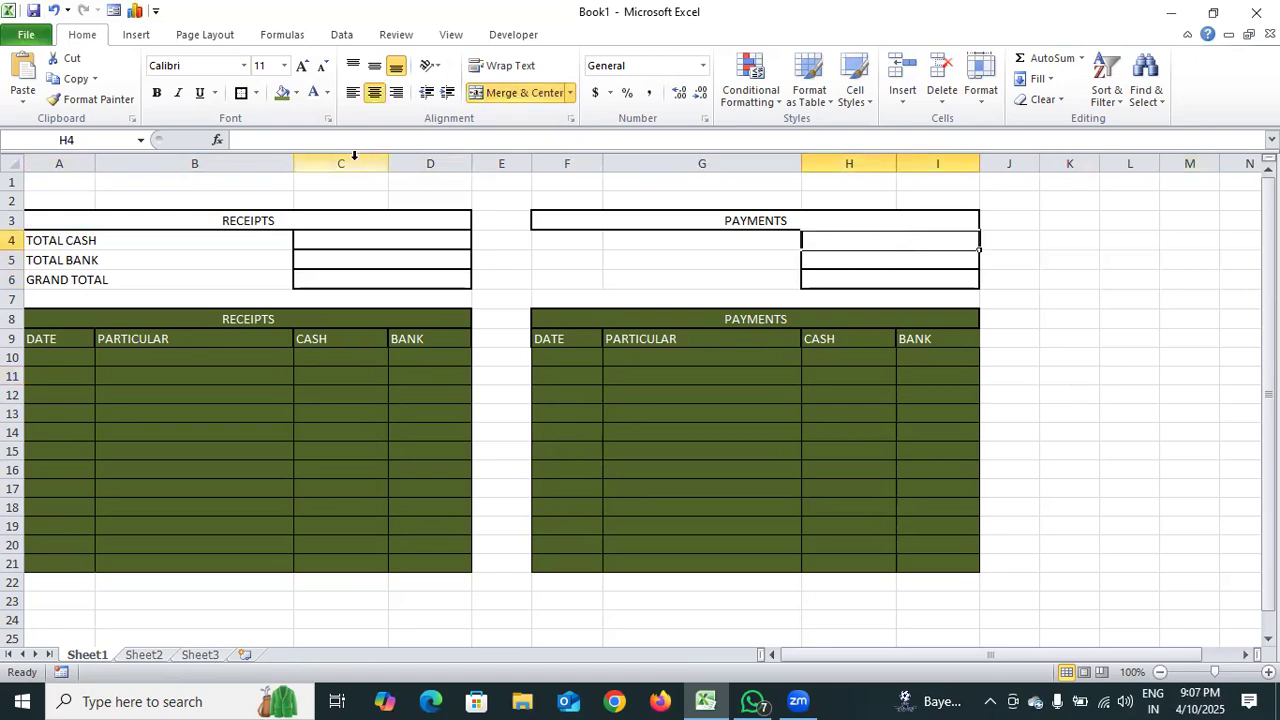
{"action": "left_click", "coordinate": [1094, 491]}
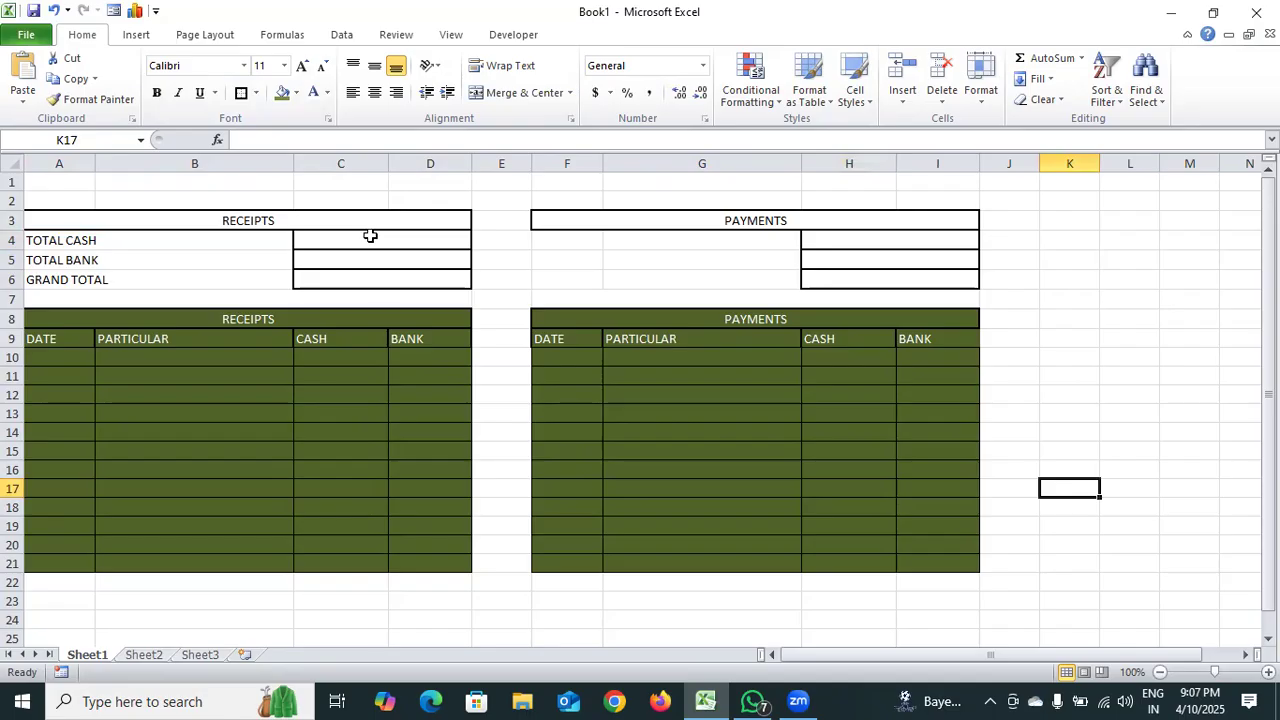
- Fill the RECEIPTS and PAYMENTS titles in row 3 and the total value cells C4:C6 and H4:H6 with standard green
{"action": "left_click", "coordinate": [301, 219], "text": "ctrl"}
{"action": "left_click", "coordinate": [322, 240], "text": "ctrl"}
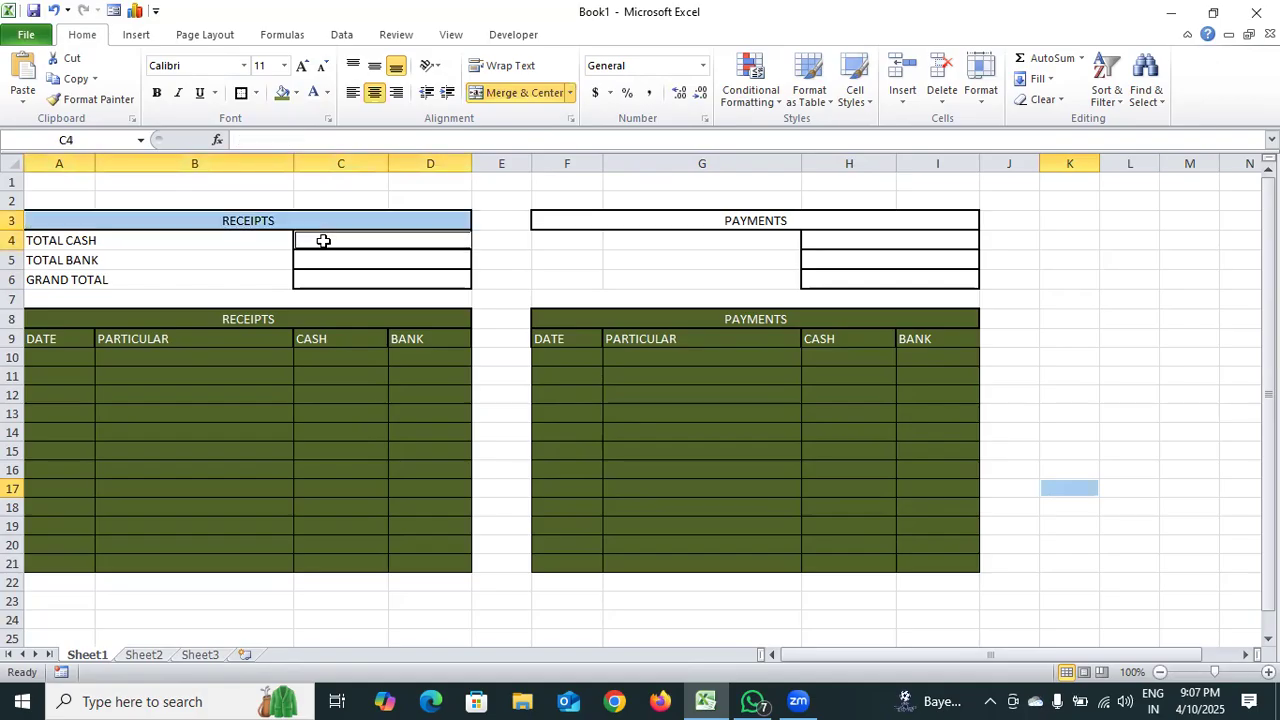
{"action": "left_click_drag", "start_coordinate": [340, 258], "coordinate": [346, 277]}
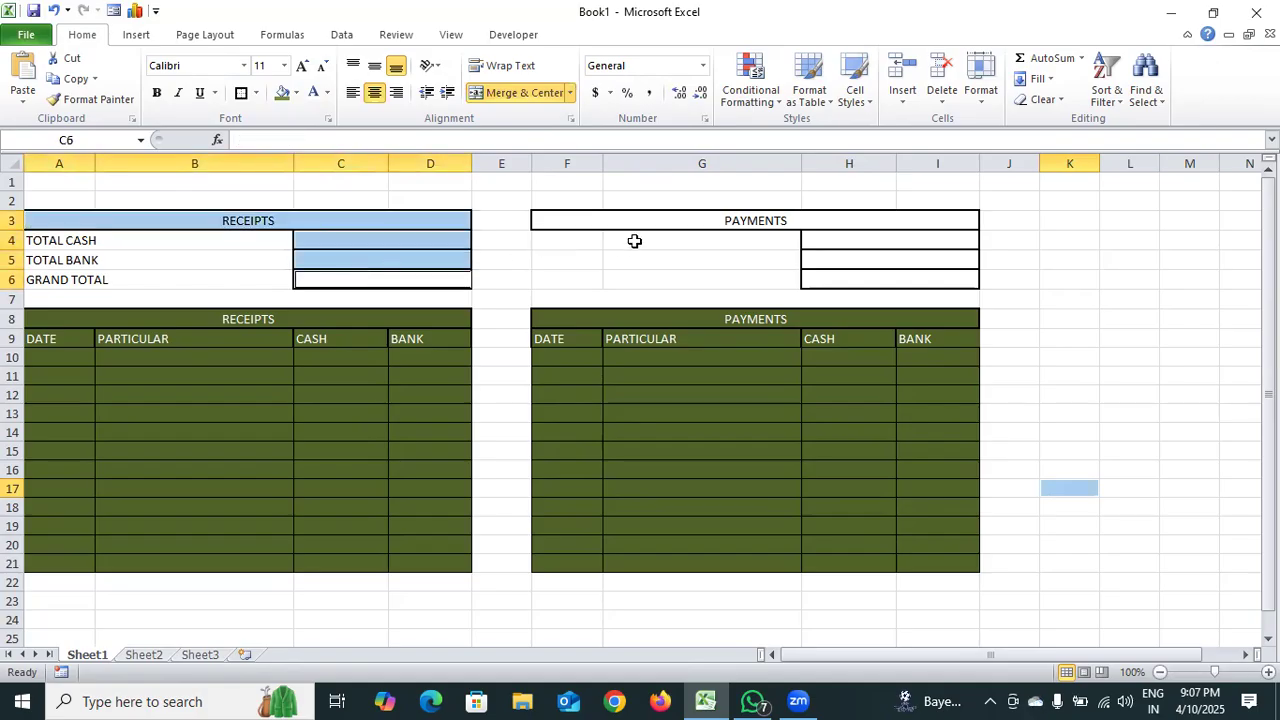
{"action": "left_click", "coordinate": [666, 217], "text": "ctrl"}
{"action": "left_click_drag", "start_coordinate": [840, 244], "coordinate": [857, 277]}
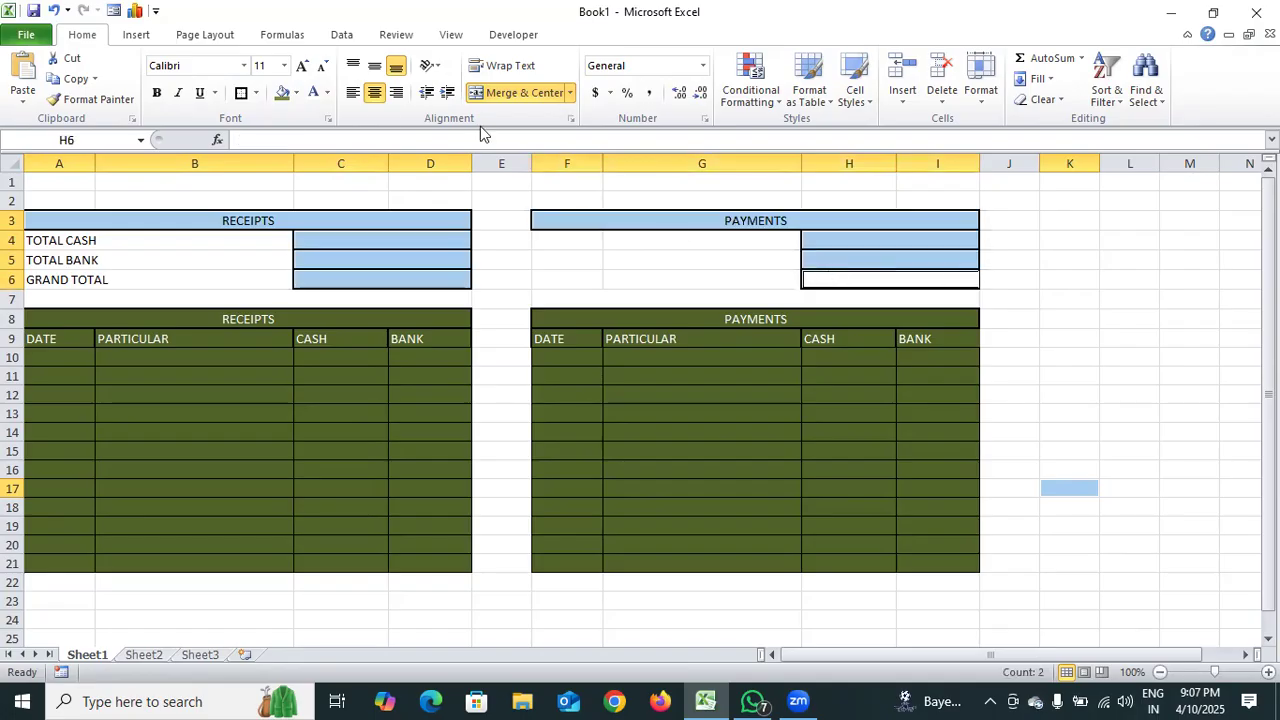
{"action": "left_click", "coordinate": [296, 93]}
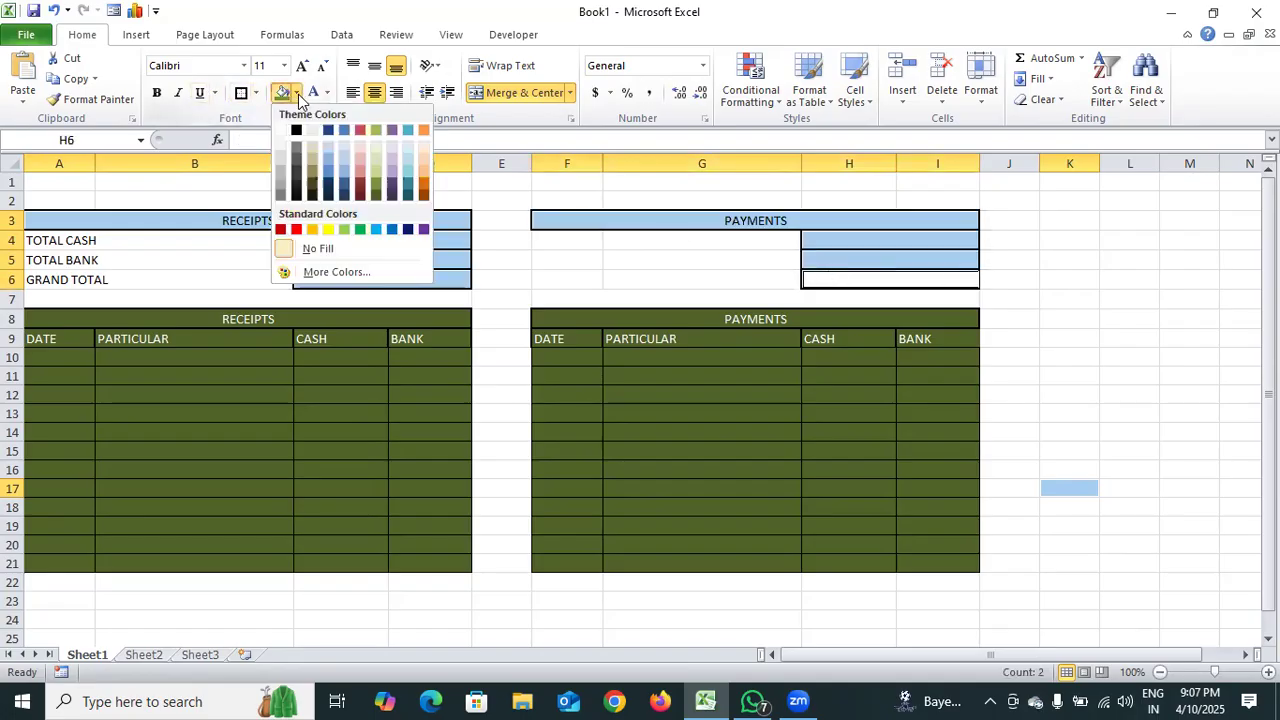
{"action": "left_click", "coordinate": [359, 232]}
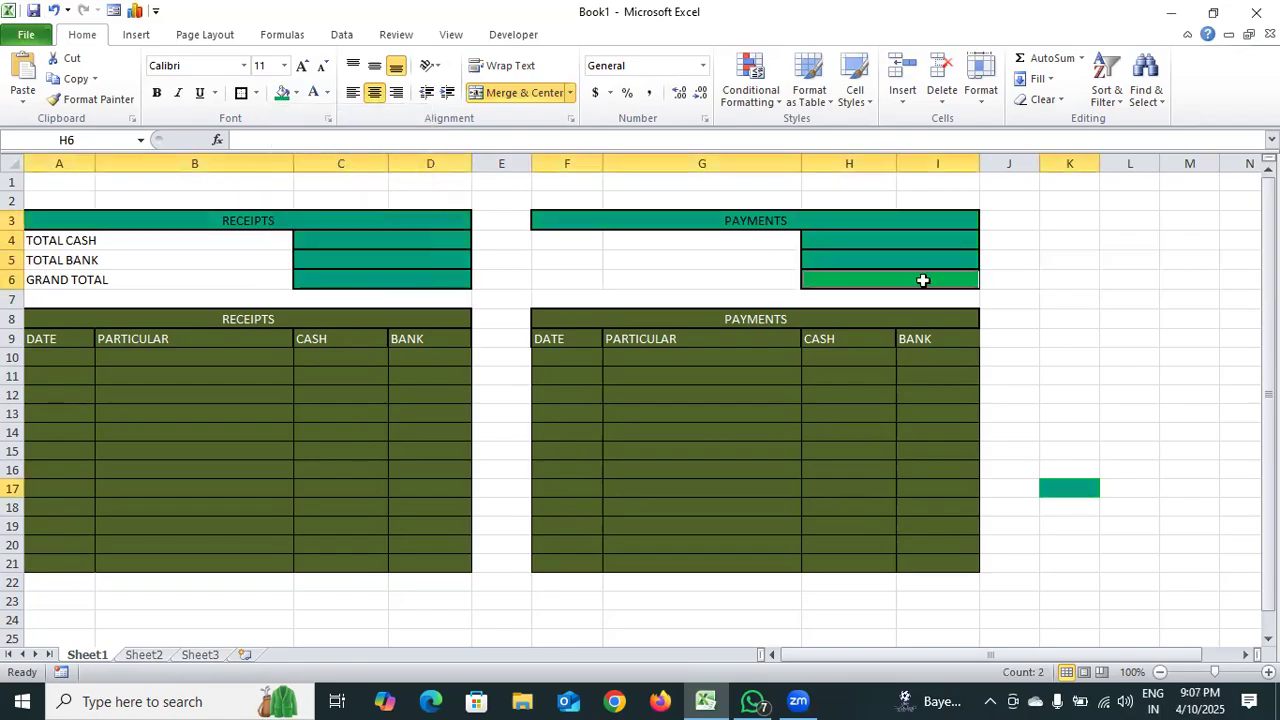
{"action": "left_click", "coordinate": [1127, 331]}
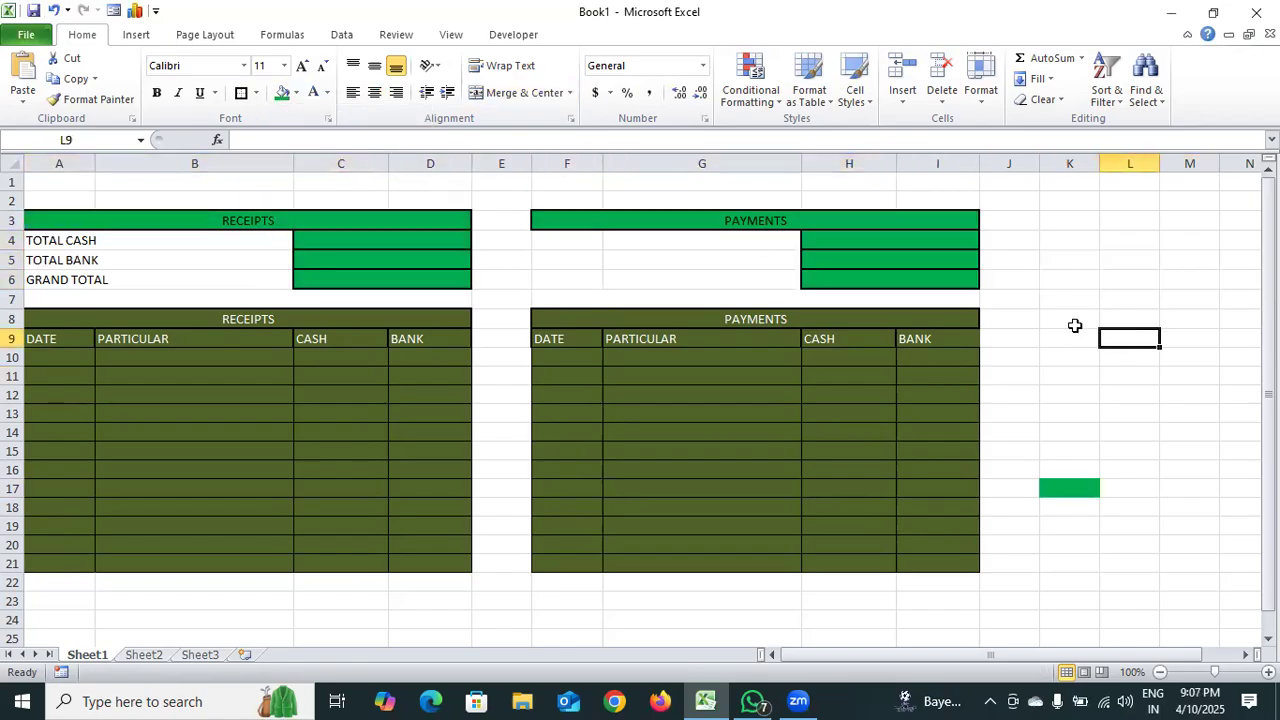
- Set the font color of the RECEIPTS and PAYMENTS titles in row 3 to white
{"action": "left_click", "coordinate": [257, 219], "text": "ctrl"}
{"action": "left_click", "coordinate": [737, 220], "text": "ctrl"}
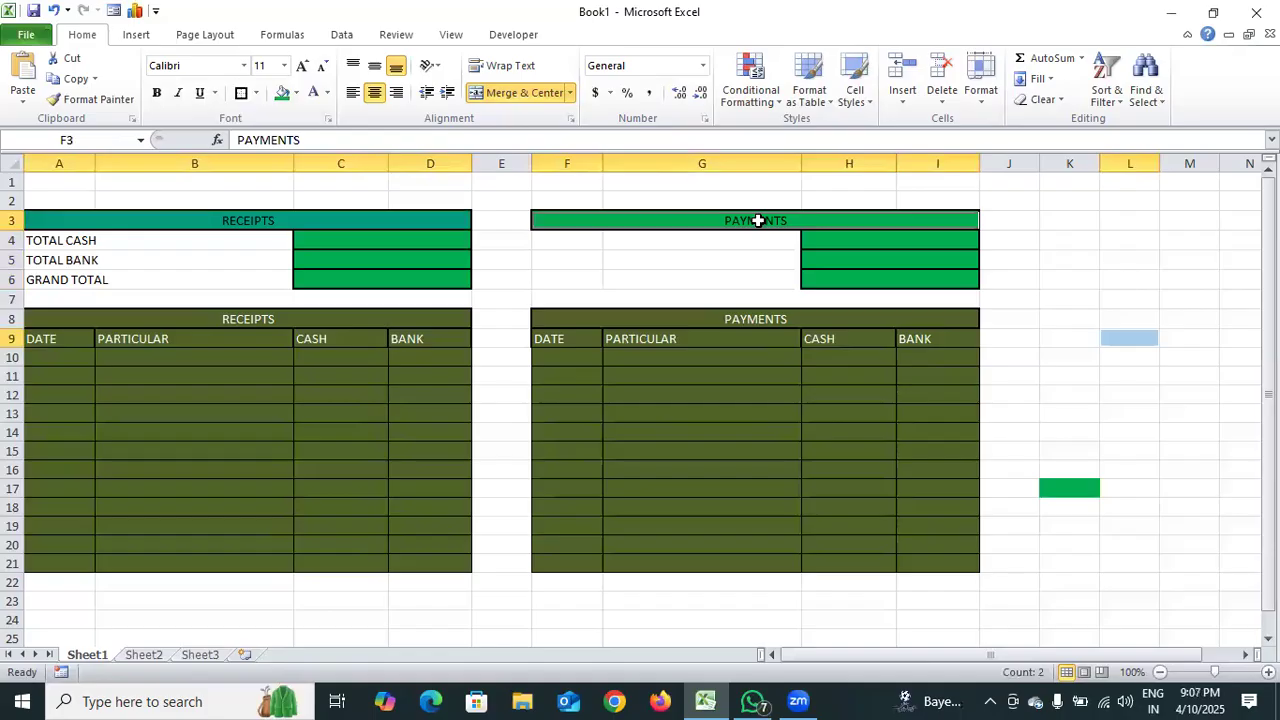
{"action": "left_click", "coordinate": [318, 100]}
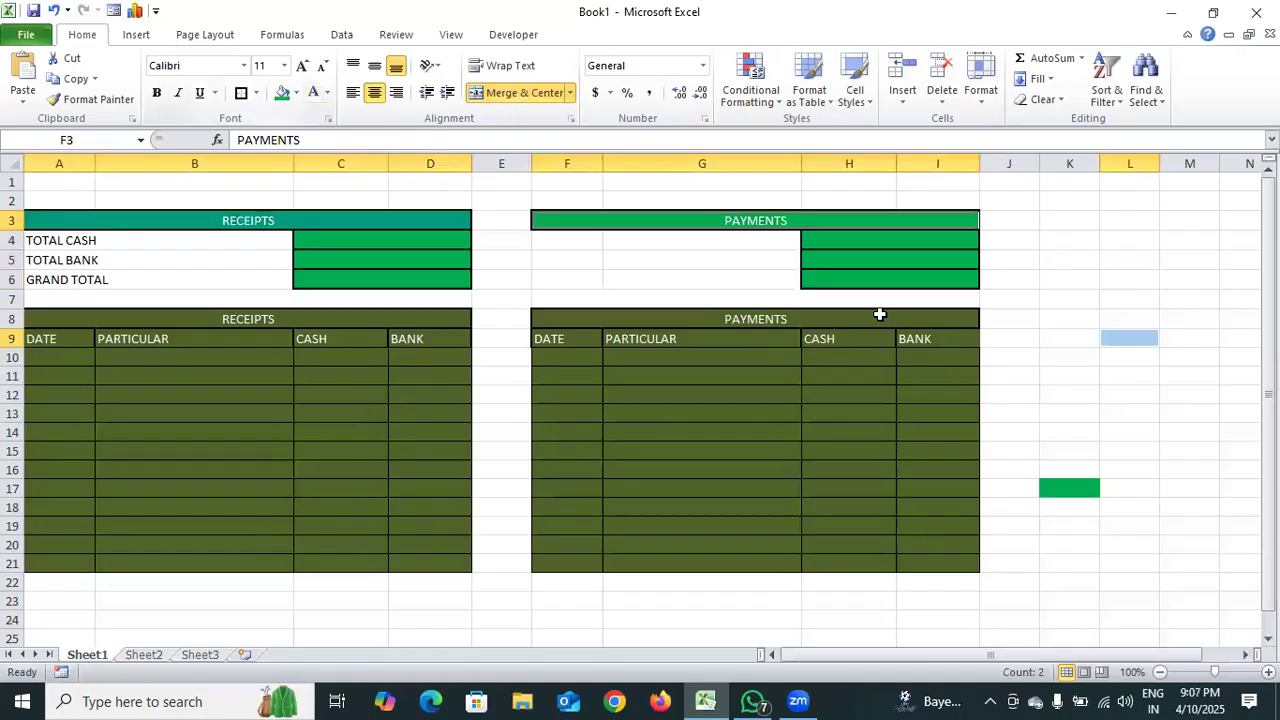
{"action": "left_click", "coordinate": [1011, 278]}
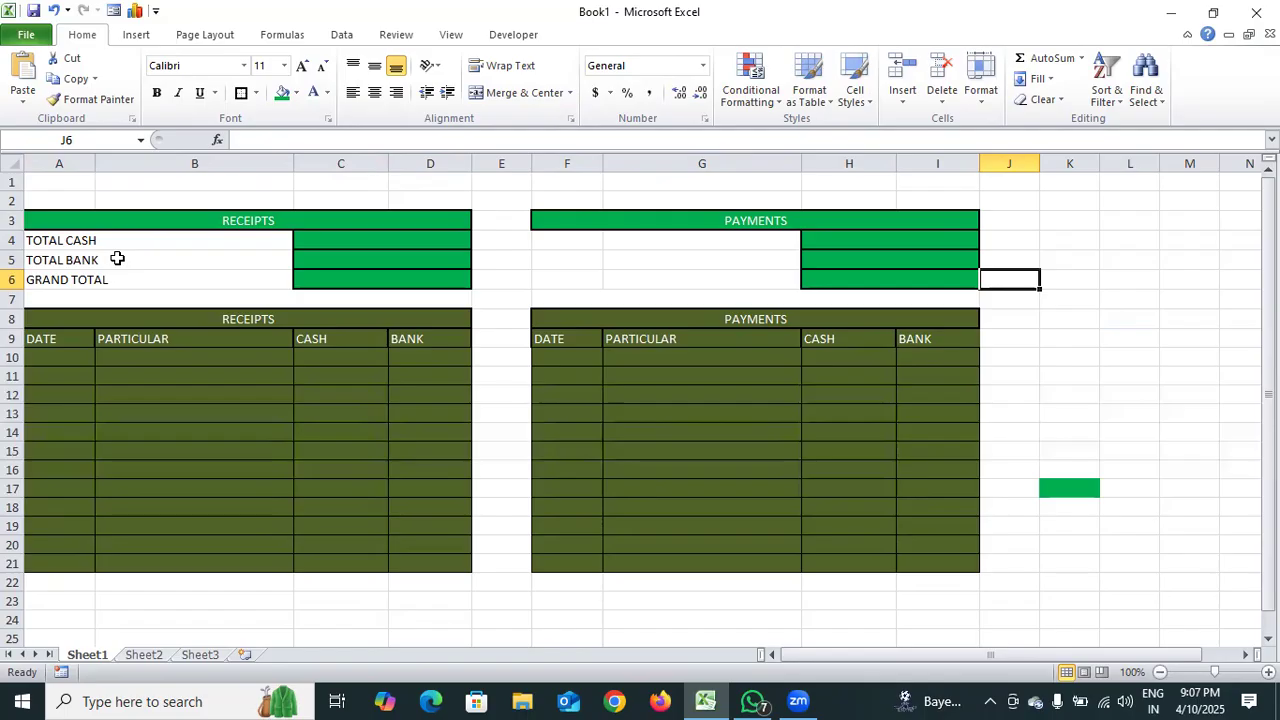
- Copy the TOTAL CASH, TOTAL BANK and GRAND TOTAL labels from A4:B6 to the Payments summary at F4
{"action": "left_click_drag", "start_coordinate": [62, 241], "coordinate": [102, 281]}
{"action": "key", "text": "ctrl+c"}
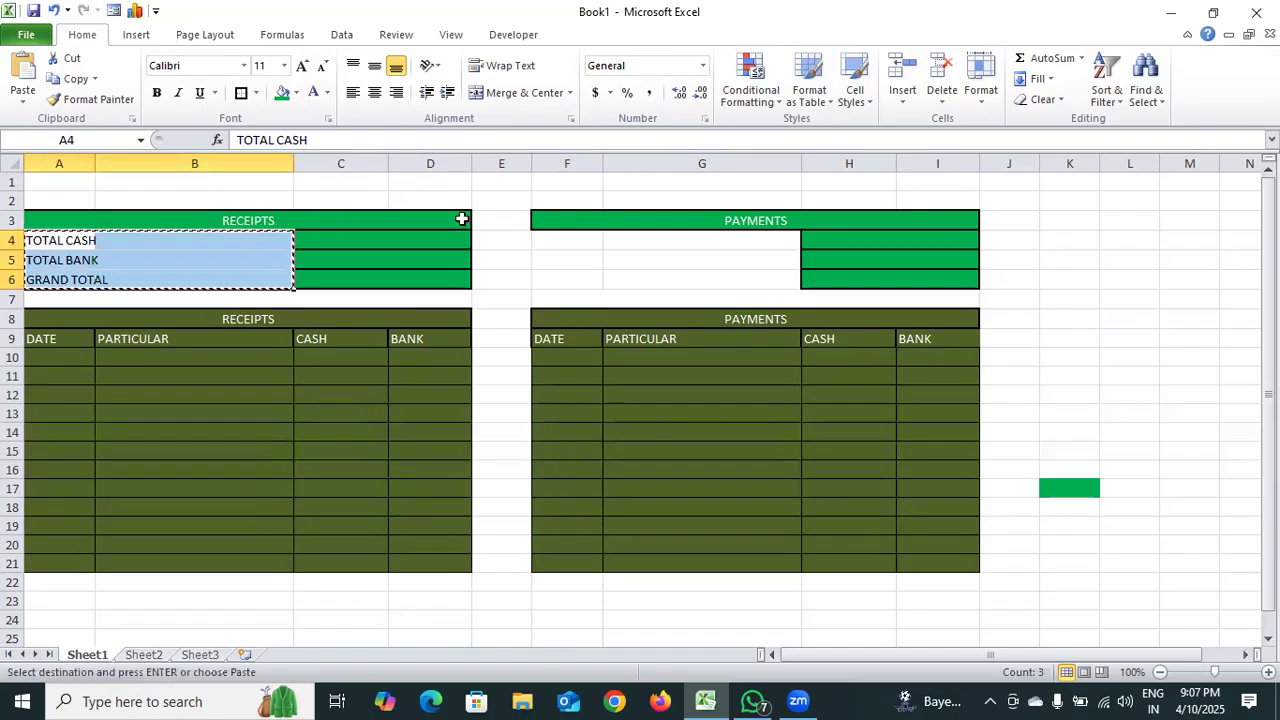
{"action": "left_click", "coordinate": [548, 242]}
{"action": "left_click_drag", "start_coordinate": [550, 258], "coordinate": [554, 277]}
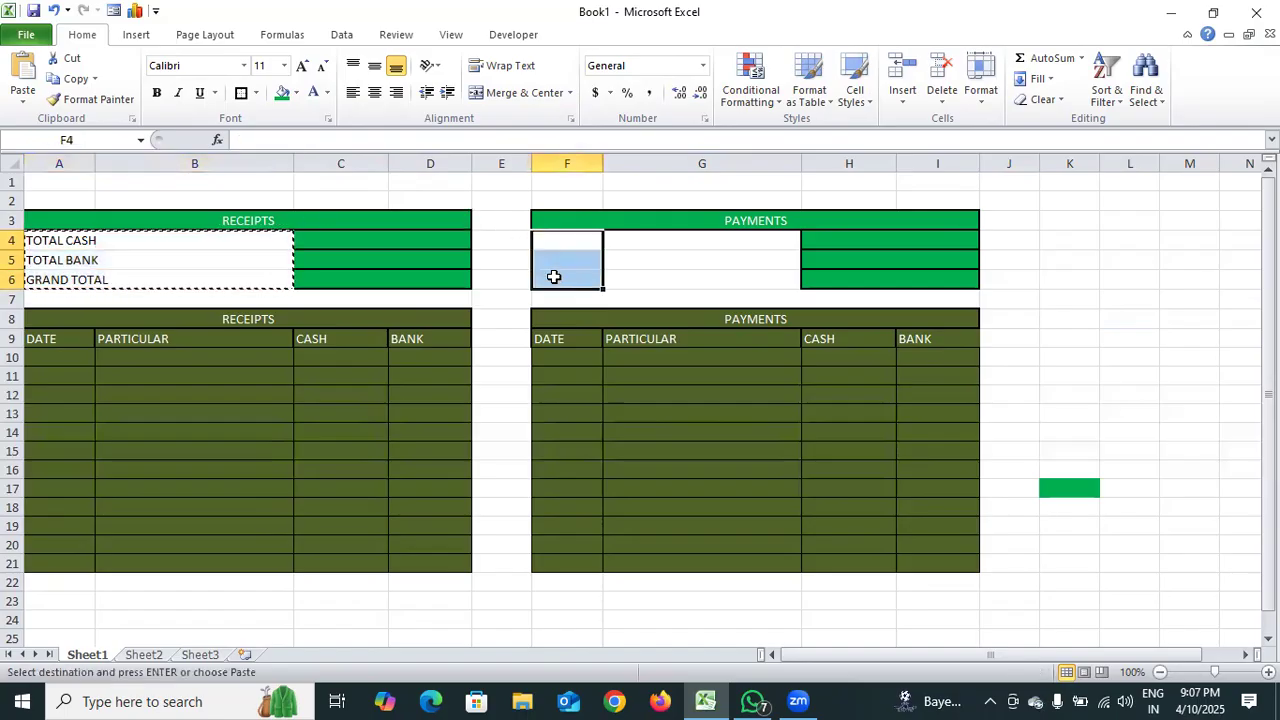
{"action": "key", "text": "ctrl+v"}
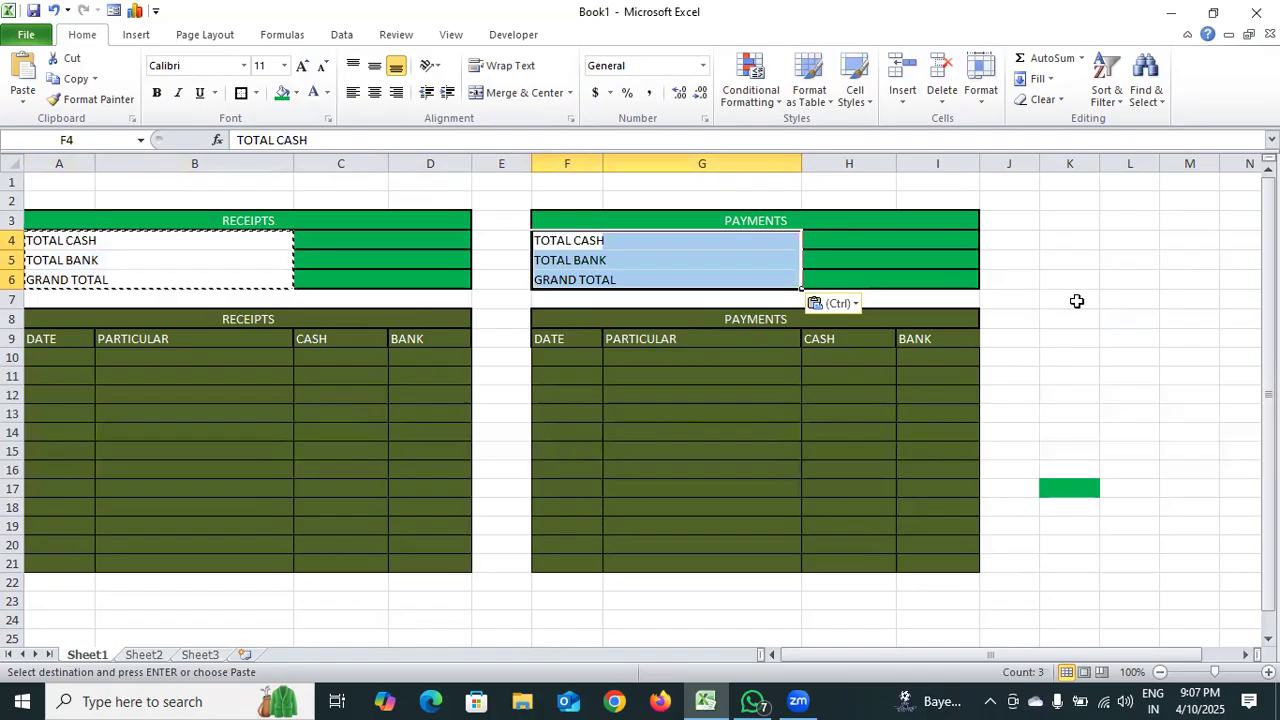
{"action": "left_click", "coordinate": [1069, 298]}
{"action": "left_click", "coordinate": [149, 260]}
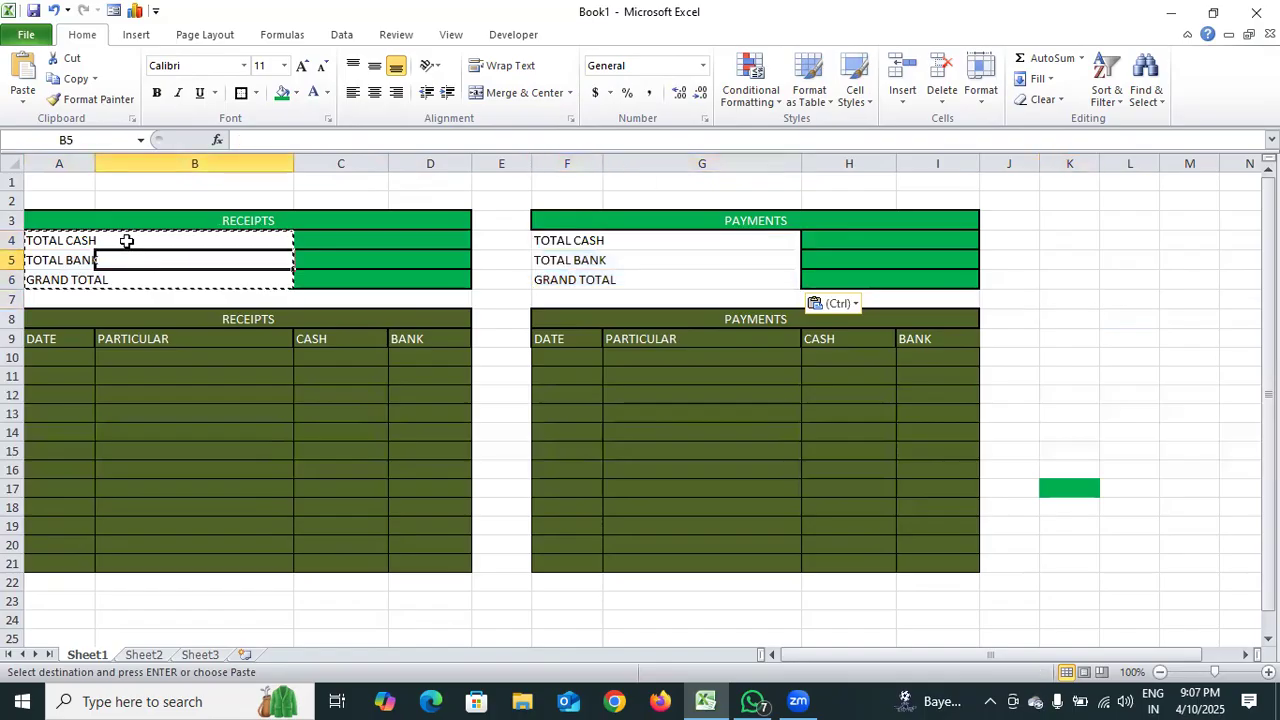
{"action": "left_click", "coordinate": [73, 241], "text": "ctrl"}
{"action": "left_click", "coordinate": [63, 260], "text": "ctrl"}
{"action": "left_click", "coordinate": [70, 280], "text": "ctrl"}
{"action": "left_click", "coordinate": [580, 241], "text": "ctrl"}
{"action": "left_click", "coordinate": [580, 260], "text": "ctrl"}
{"action": "left_click", "coordinate": [578, 281], "text": "ctrl"}
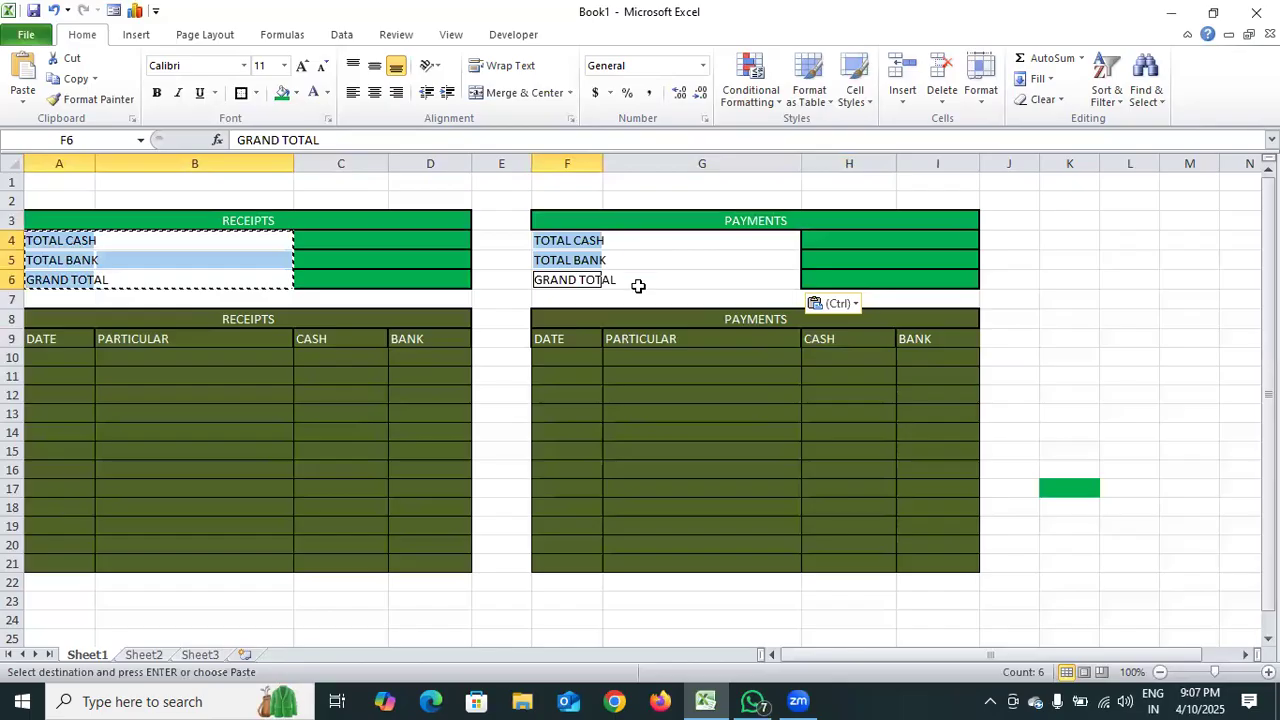
{"action": "left_click", "coordinate": [1024, 341]}
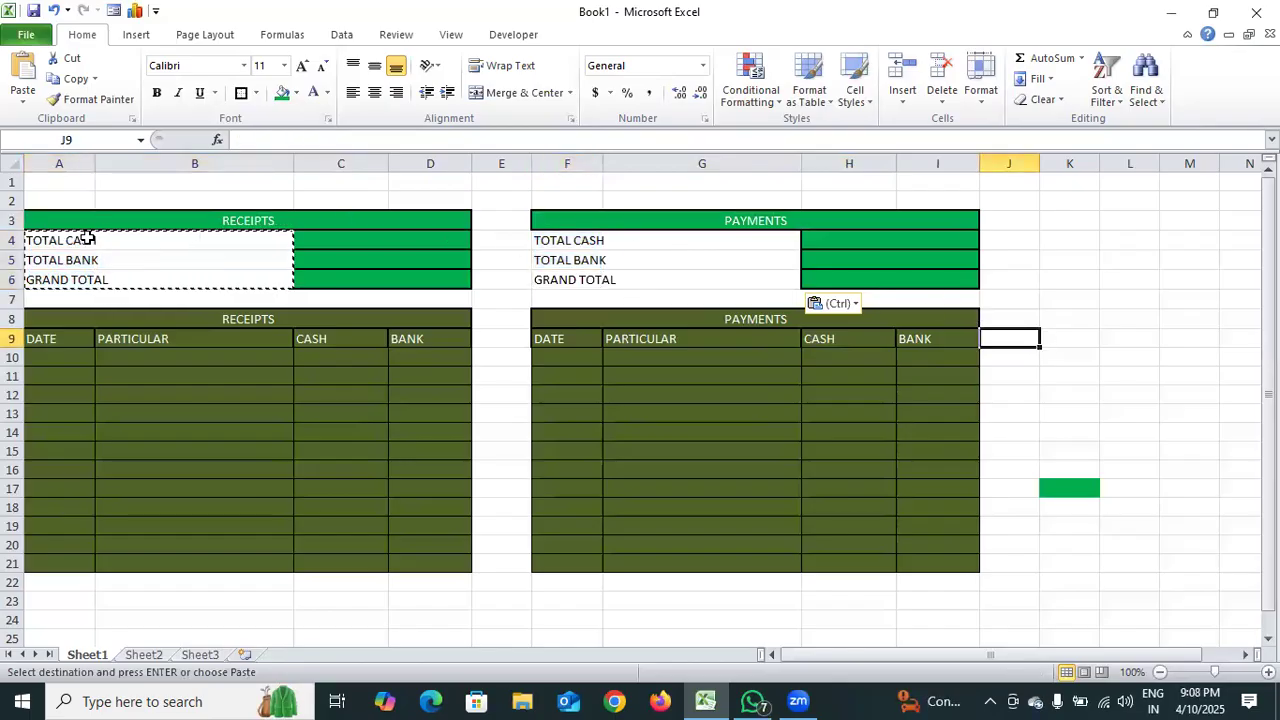
- Fill the total label areas A4:B6 and F4:G6 of both summaries with light olive green
{"action": "left_click_drag", "start_coordinate": [88, 237], "coordinate": [124, 242]}
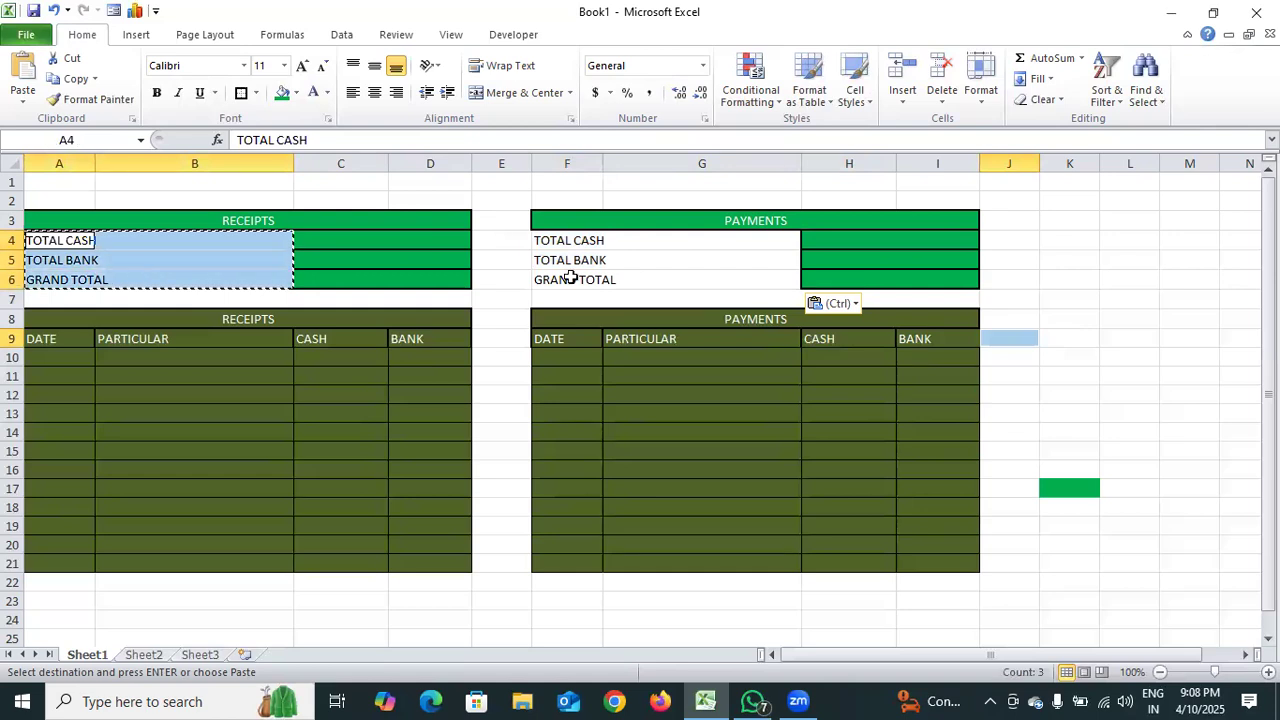
{"action": "left_click_drag", "start_coordinate": [620, 243], "coordinate": [627, 280]}
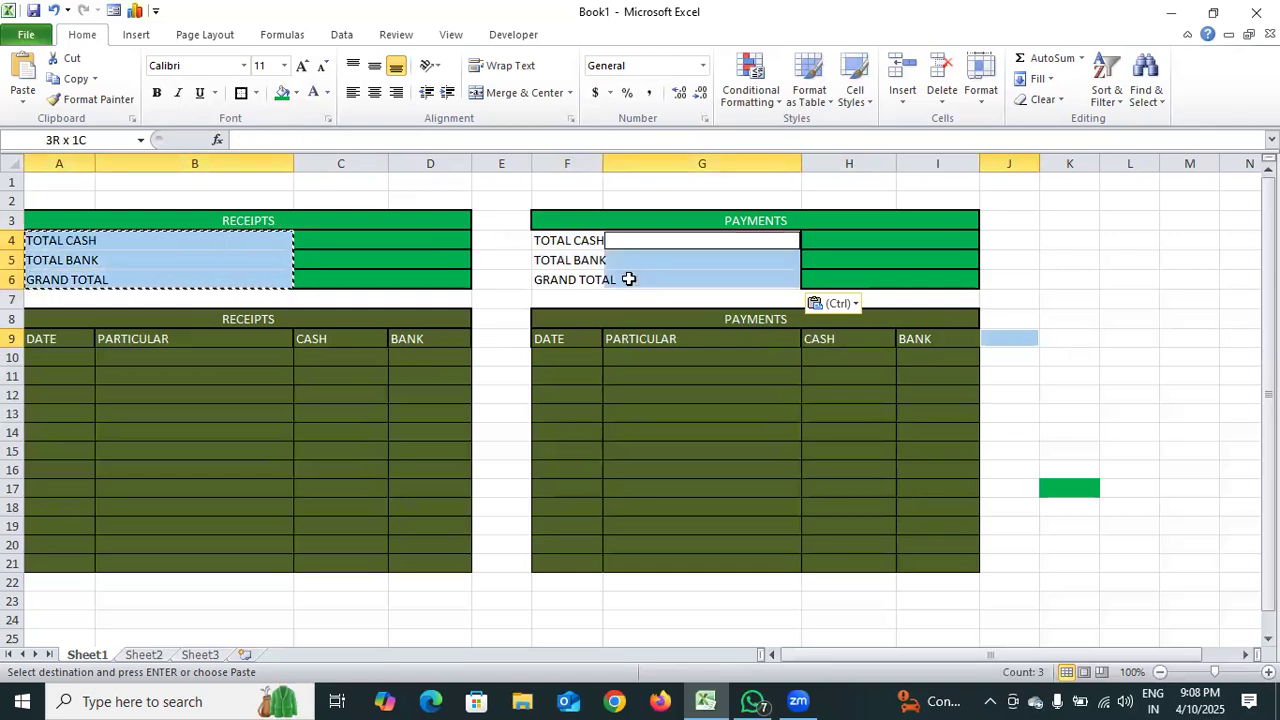
{"action": "left_click_drag", "start_coordinate": [580, 243], "coordinate": [611, 277]}
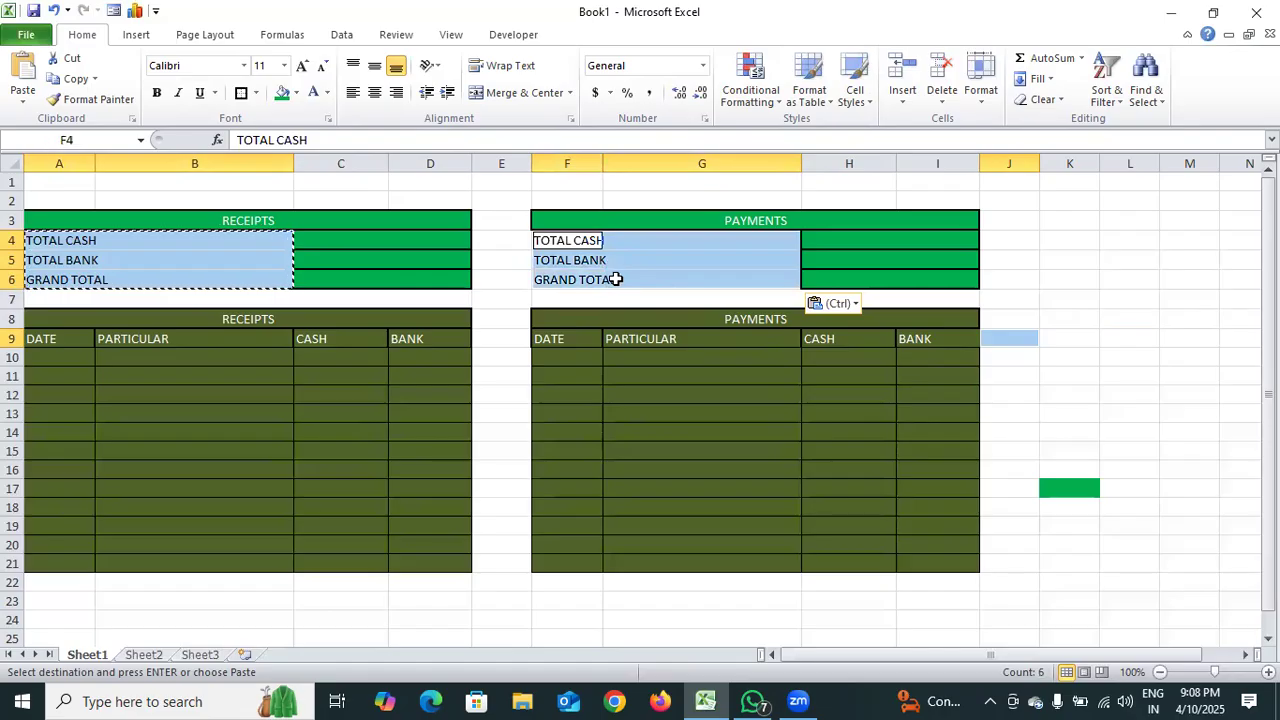
{"action": "left_click", "coordinate": [296, 92]}
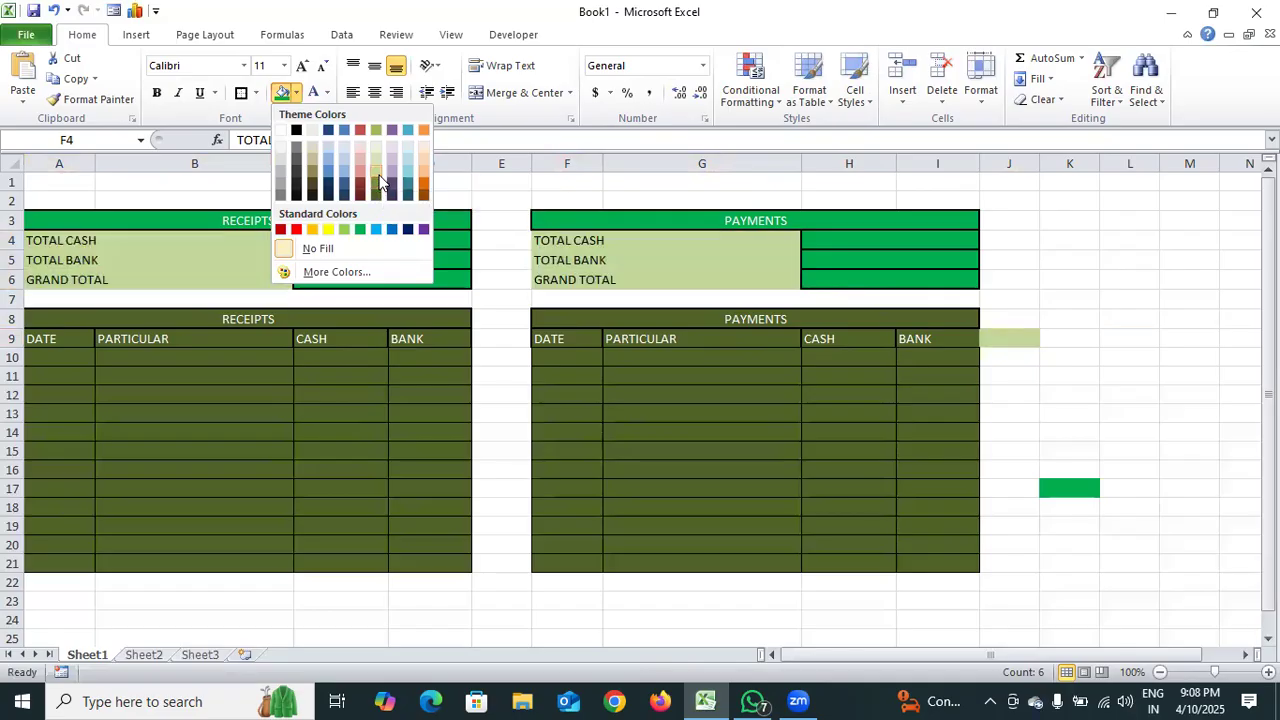
{"action": "left_click", "coordinate": [377, 171]}
{"action": "left_click", "coordinate": [1073, 299]}
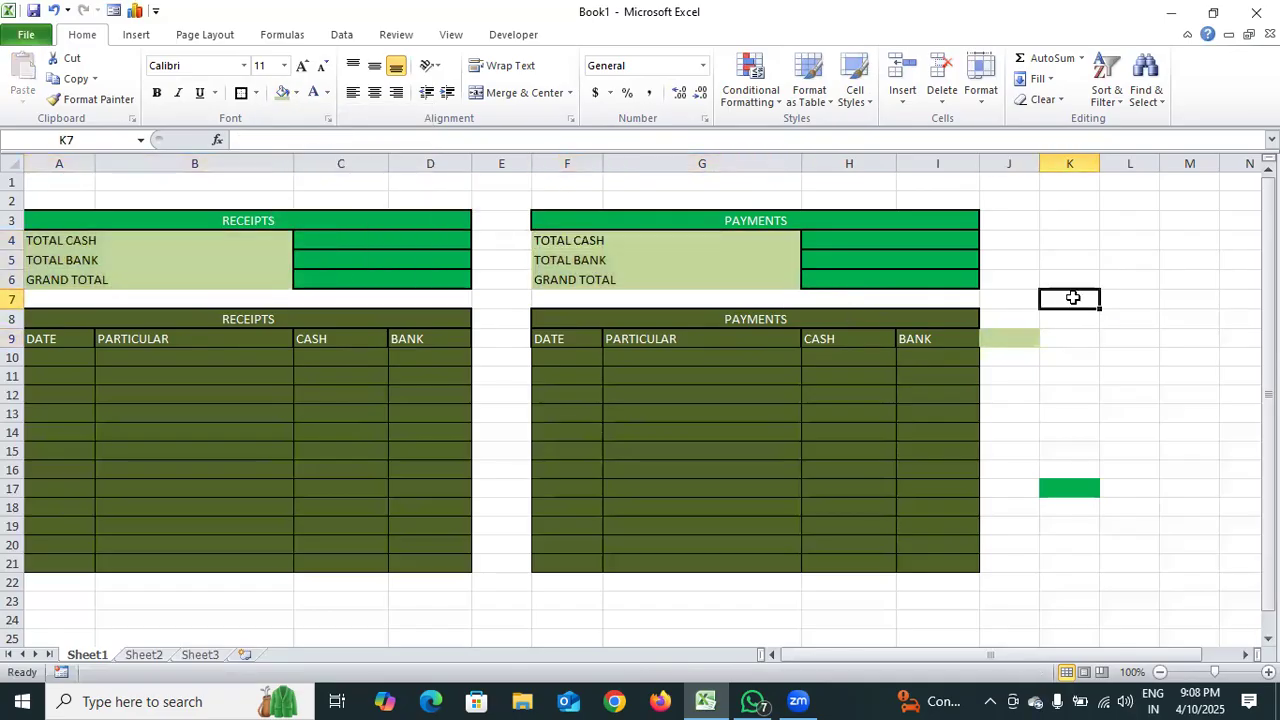
{"action": "left_click", "coordinate": [115, 248]}
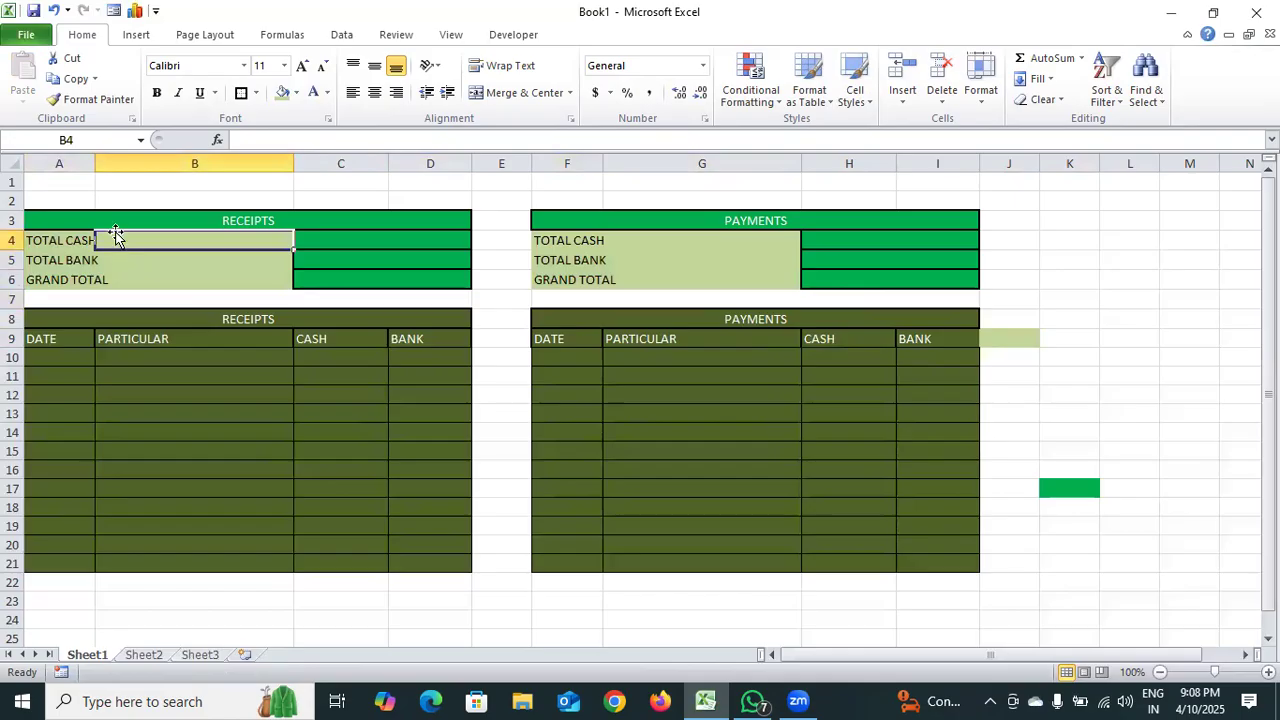
- Outline each Receipts total label in A4, A5 and A6 with a box border and widen columns A and F to fit the labels
{"action": "left_click", "coordinate": [70, 241]}
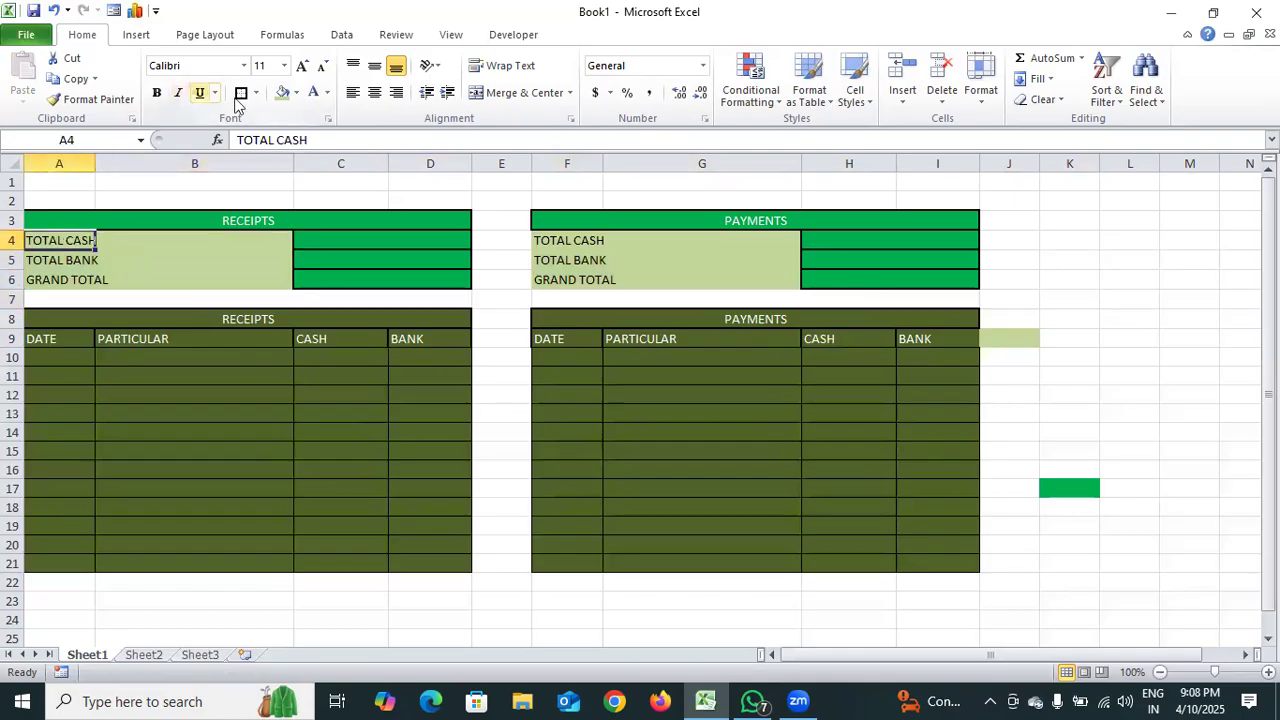
{"action": "left_click", "coordinate": [67, 260]}
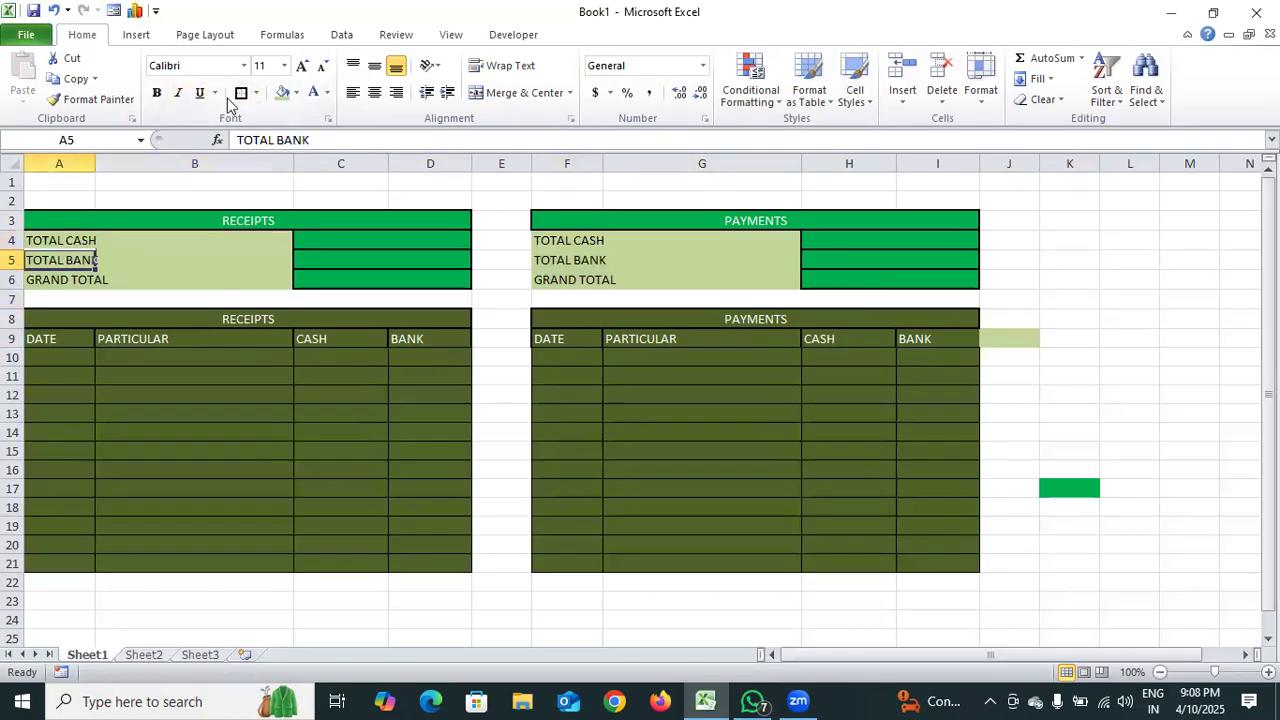
{"action": "left_click", "coordinate": [73, 278]}
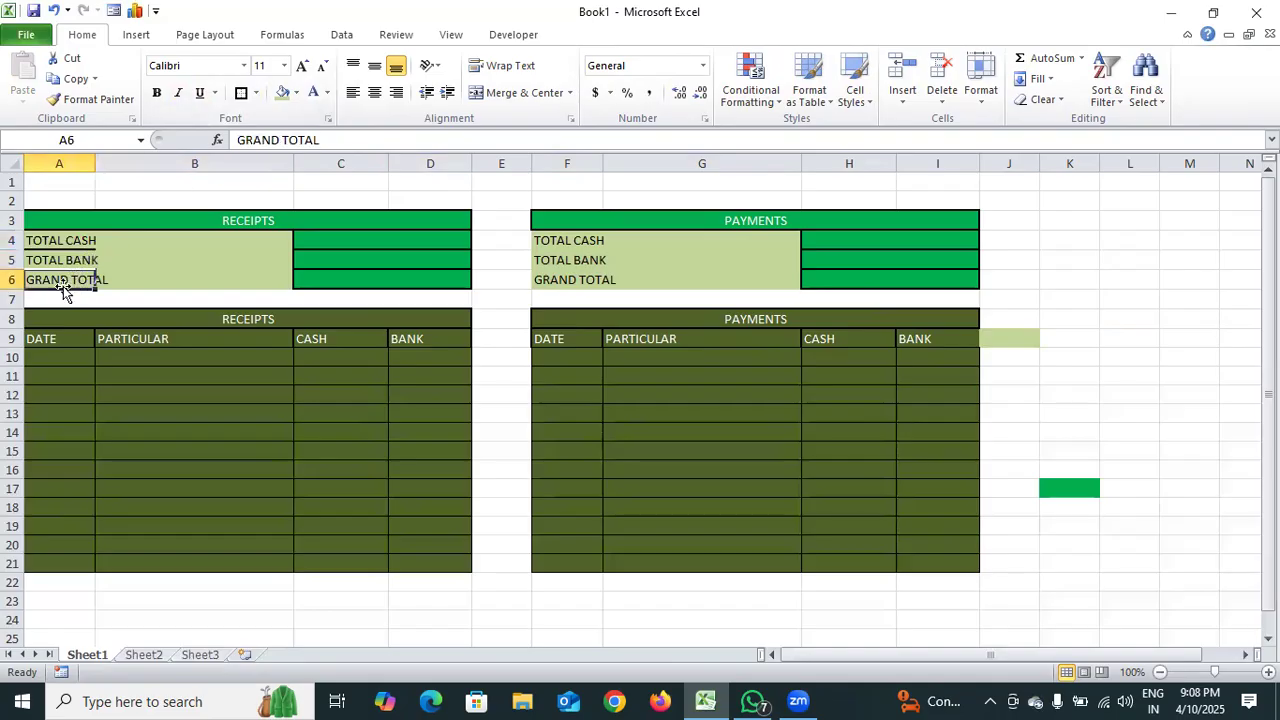
{"action": "left_click_drag", "start_coordinate": [115, 184], "coordinate": [115, 184]}
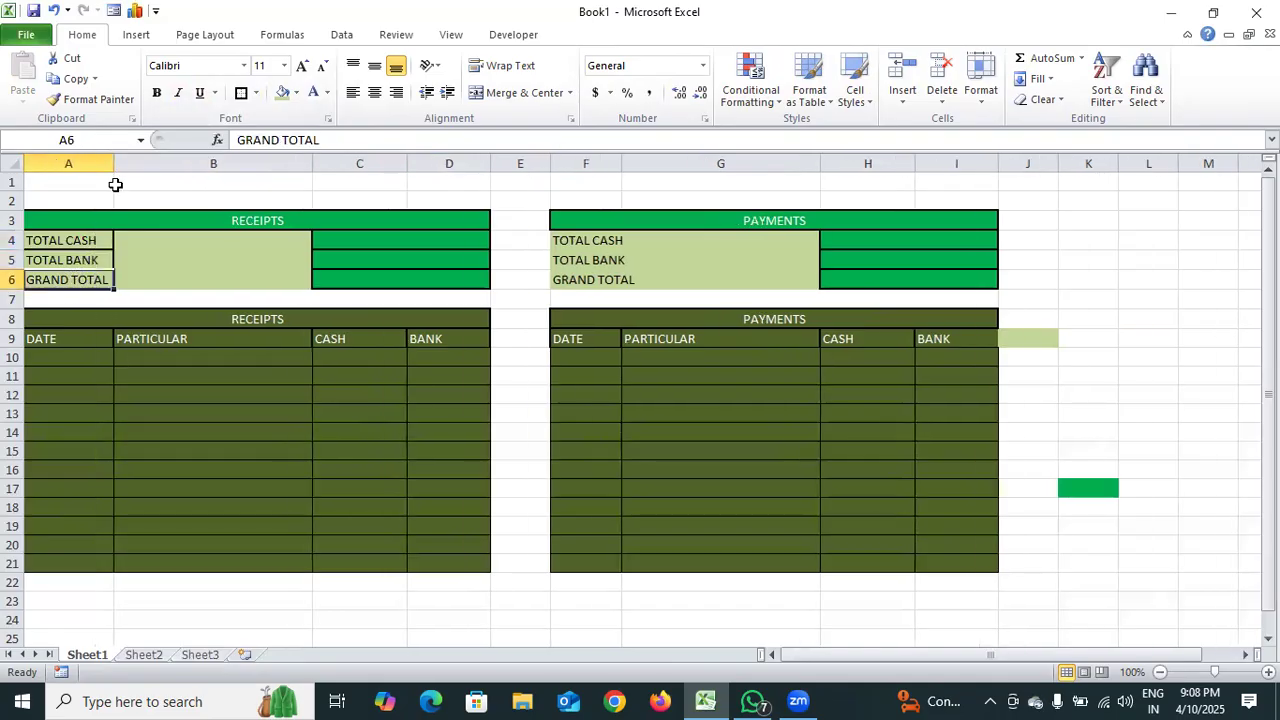
{"action": "left_click_drag", "start_coordinate": [620, 163], "coordinate": [640, 183]}
{"action": "left_click", "coordinate": [177, 294]}
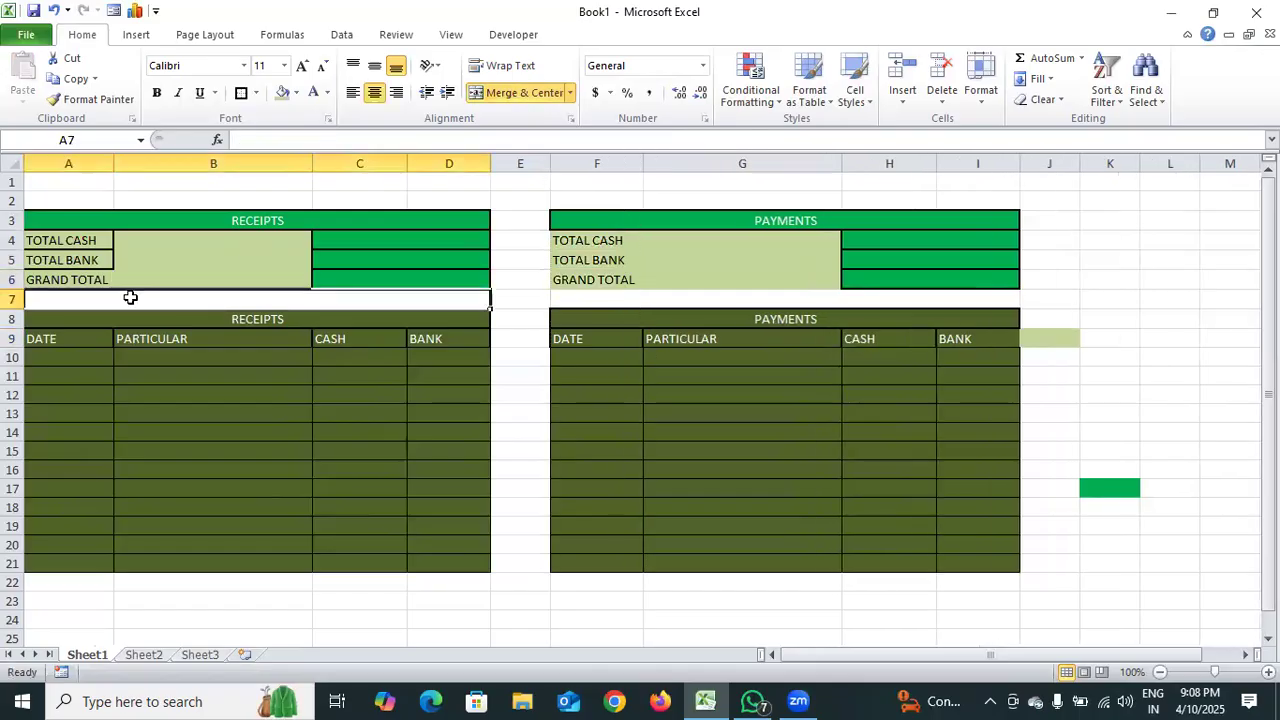
{"action": "left_click", "coordinate": [497, 364]}
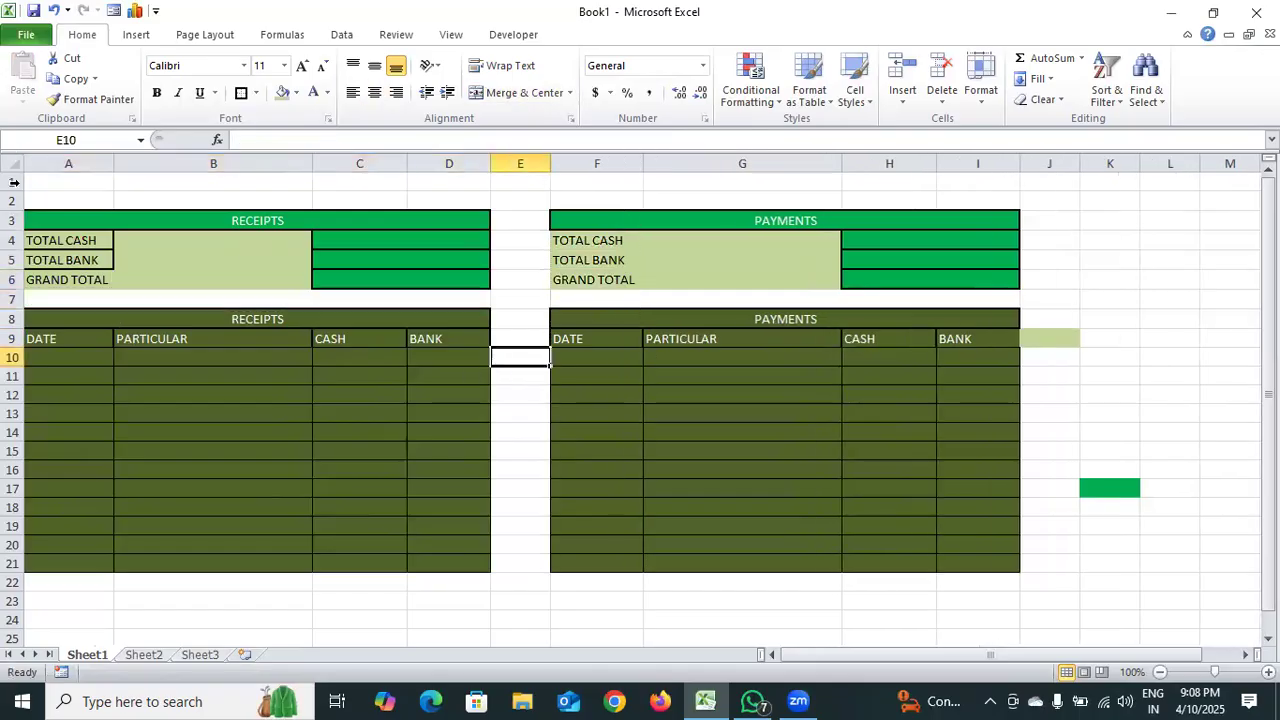
{"action": "left_click", "coordinate": [100, 282]}
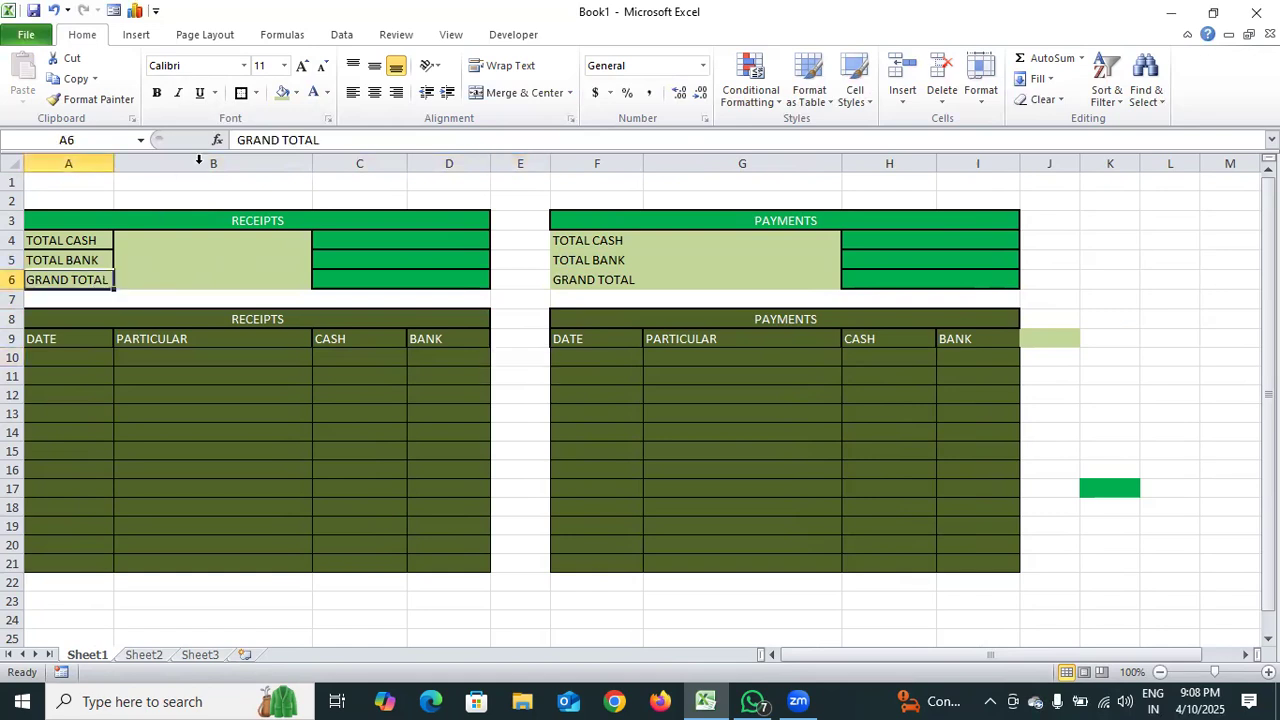
{"action": "left_click", "coordinate": [241, 92]}
- Outline each Payments total label in F4, F5 and F6 with a box border
{"action": "left_click", "coordinate": [577, 243]}
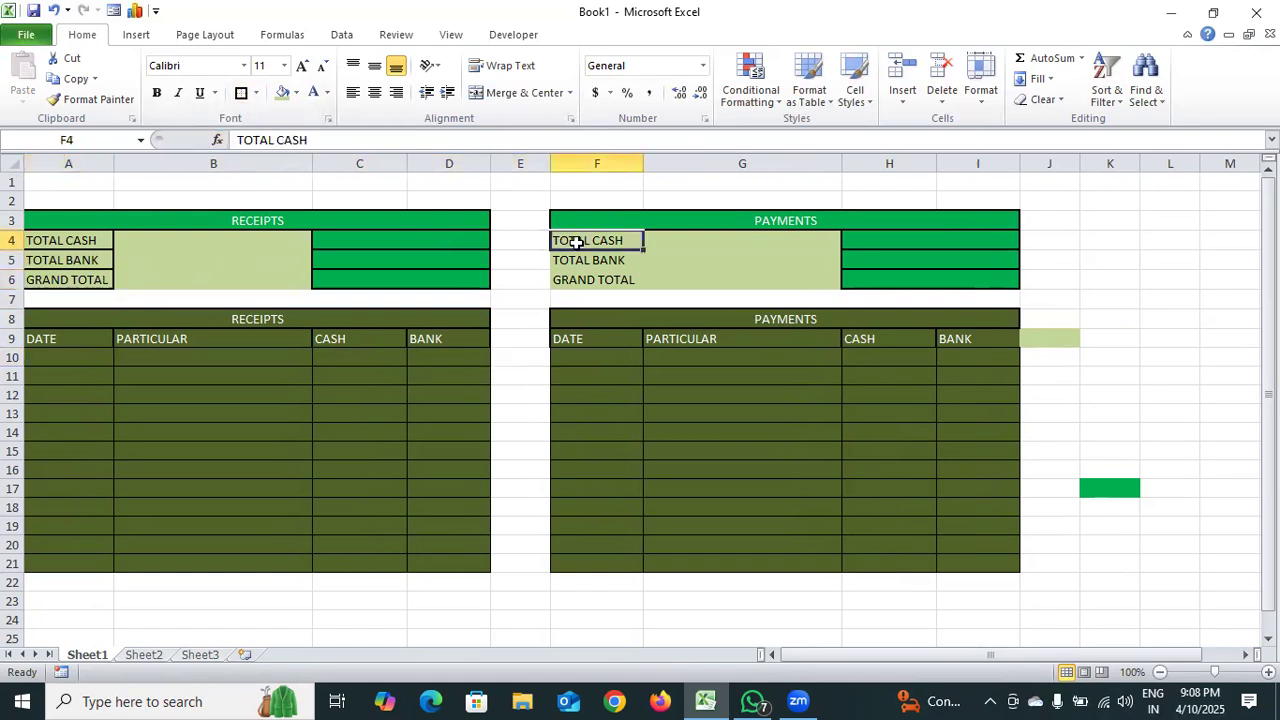
{"action": "left_click", "coordinate": [241, 93]}
{"action": "left_click", "coordinate": [568, 258]}
{"action": "left_click", "coordinate": [241, 92]}
{"action": "left_click", "coordinate": [584, 285]}
{"action": "left_click", "coordinate": [241, 92]}
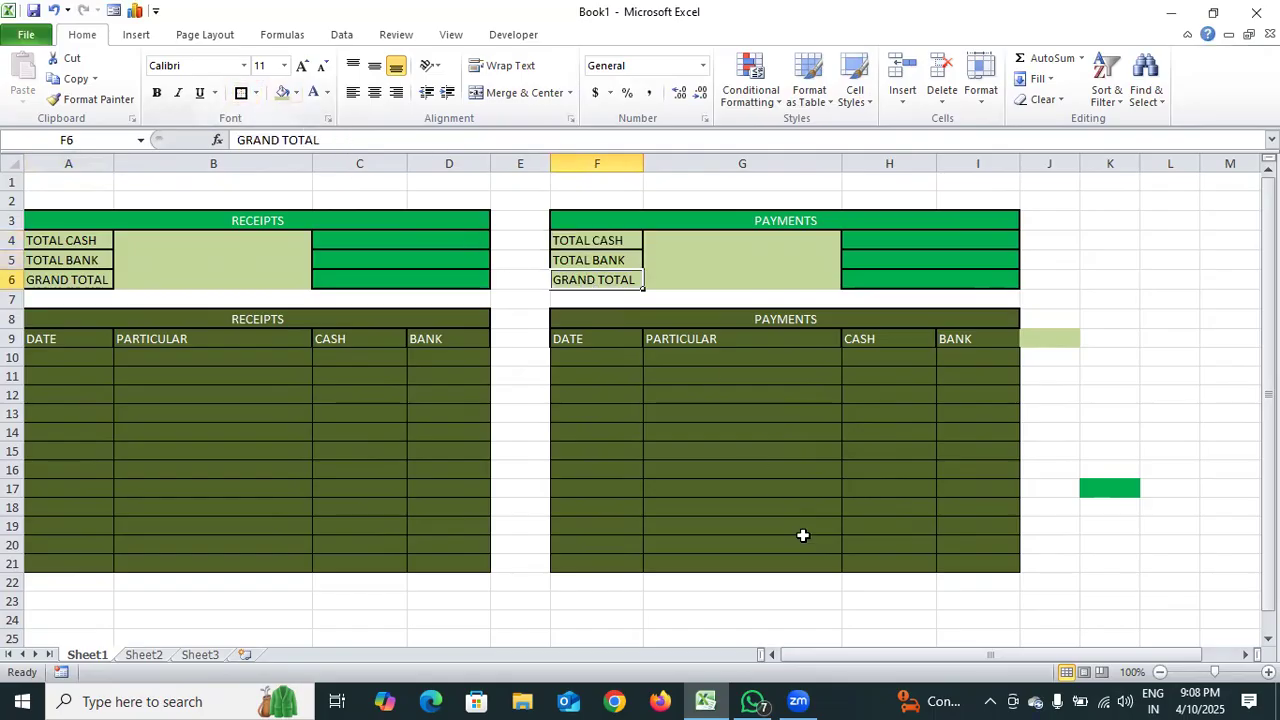
- Merge and center G4:G6 in the Payments summary, and toggle Merge & Center on the Receipts block A4:D7
{"action": "key", "text": "ctrl+End"}
{"action": "left_click", "coordinate": [683, 273]}
{"action": "left_click_drag", "start_coordinate": [677, 242], "coordinate": [679, 279]}
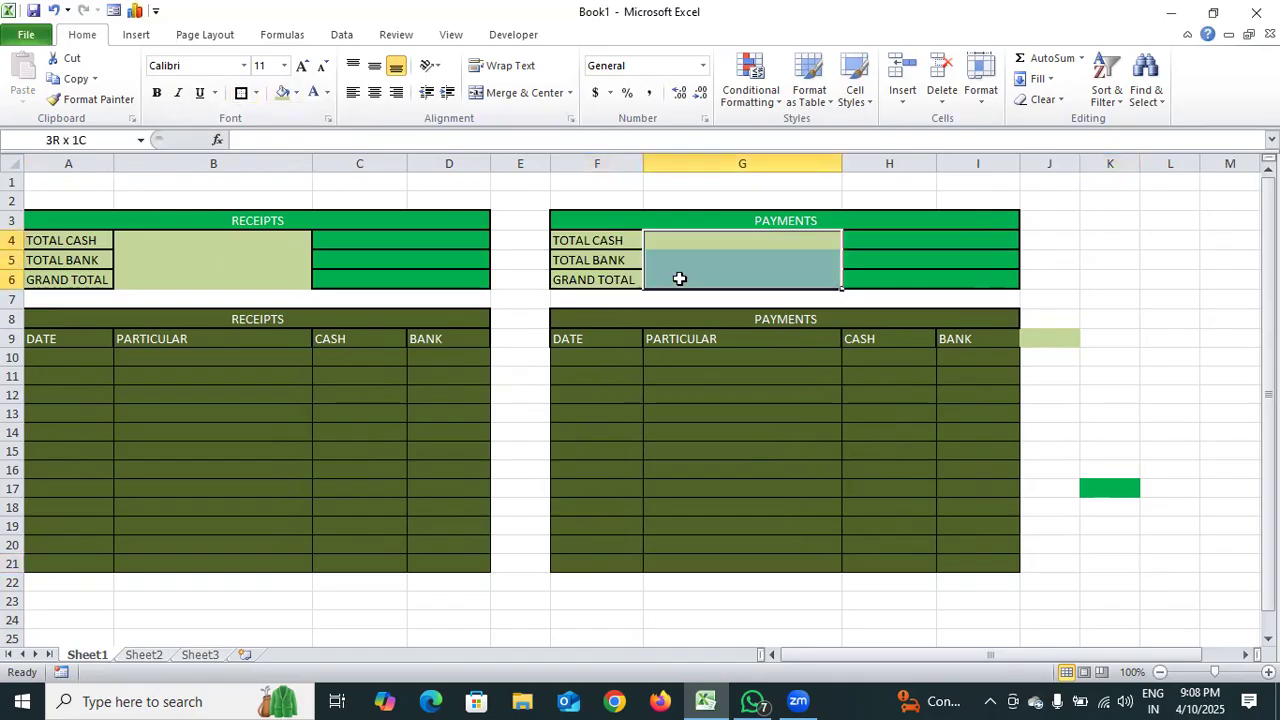
{"action": "left_click", "coordinate": [527, 98]}
{"action": "left_click_drag", "start_coordinate": [195, 244], "coordinate": [200, 292]}
{"action": "left_click", "coordinate": [486, 92]}
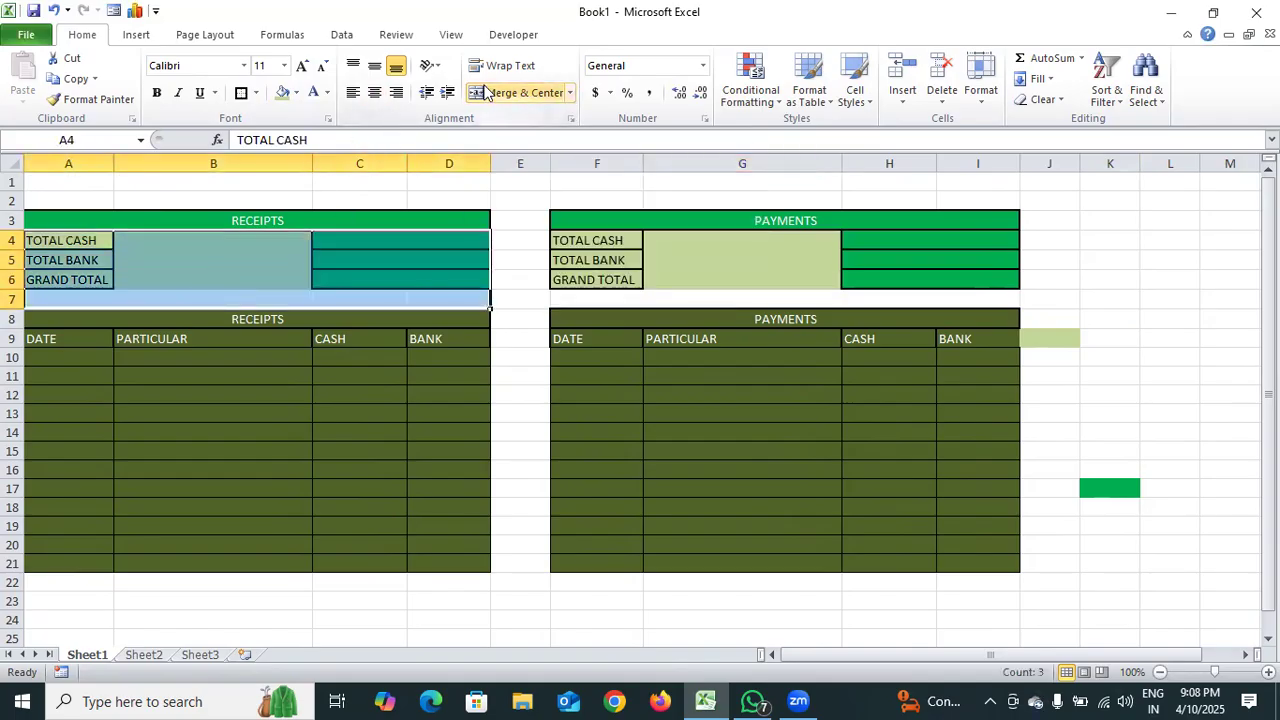
- Outline the merged cell G4:G6 in the Payments summary with a box border
{"action": "left_click", "coordinate": [728, 296]}
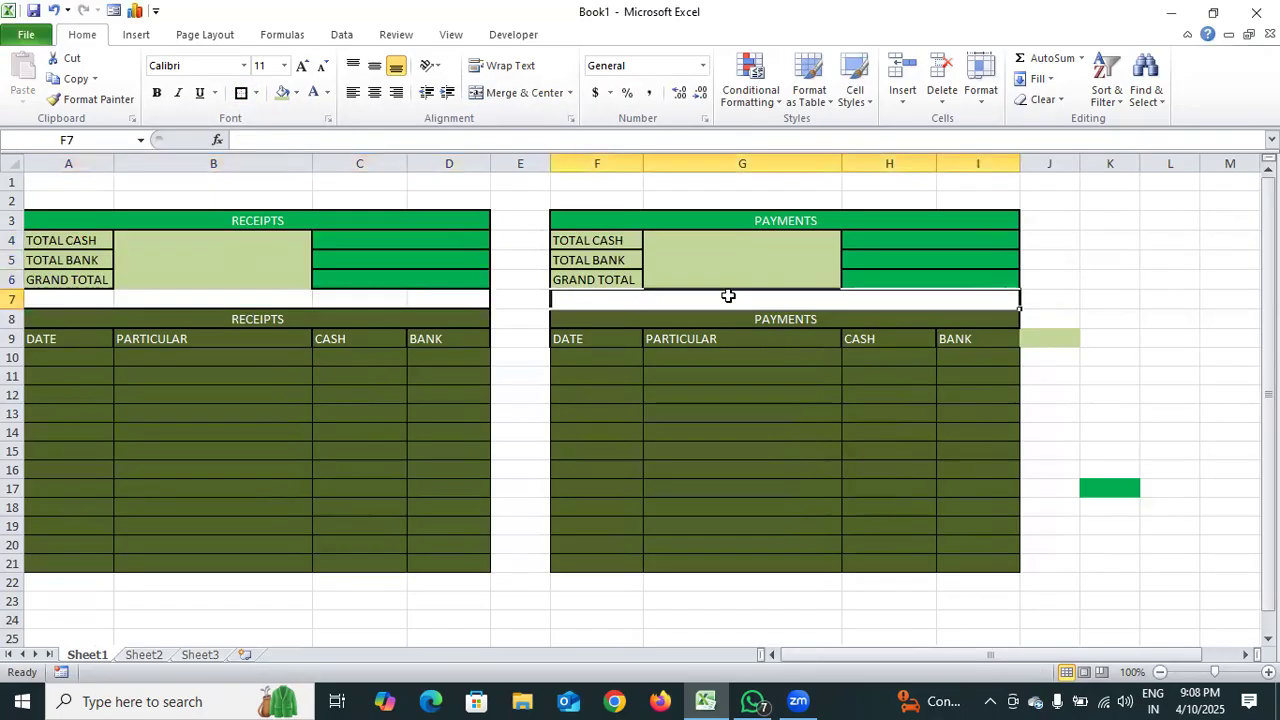
{"action": "left_click", "coordinate": [694, 262]}
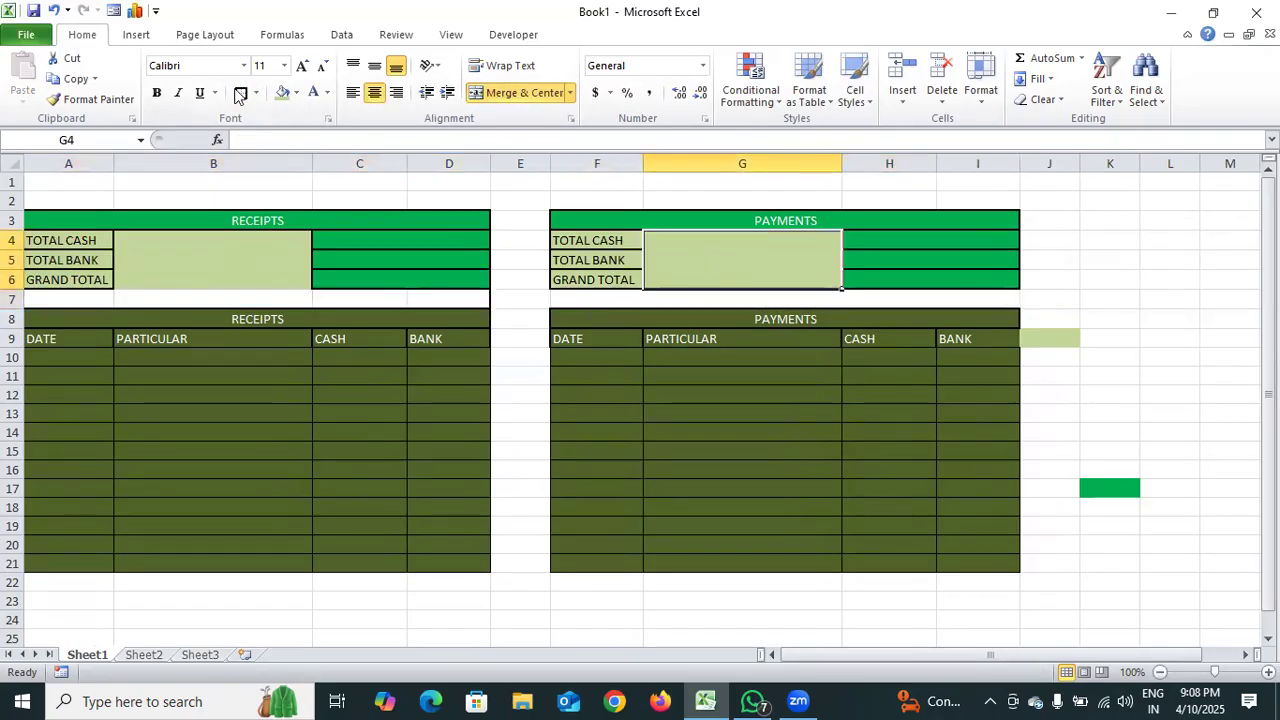
{"action": "left_click", "coordinate": [1110, 375]}
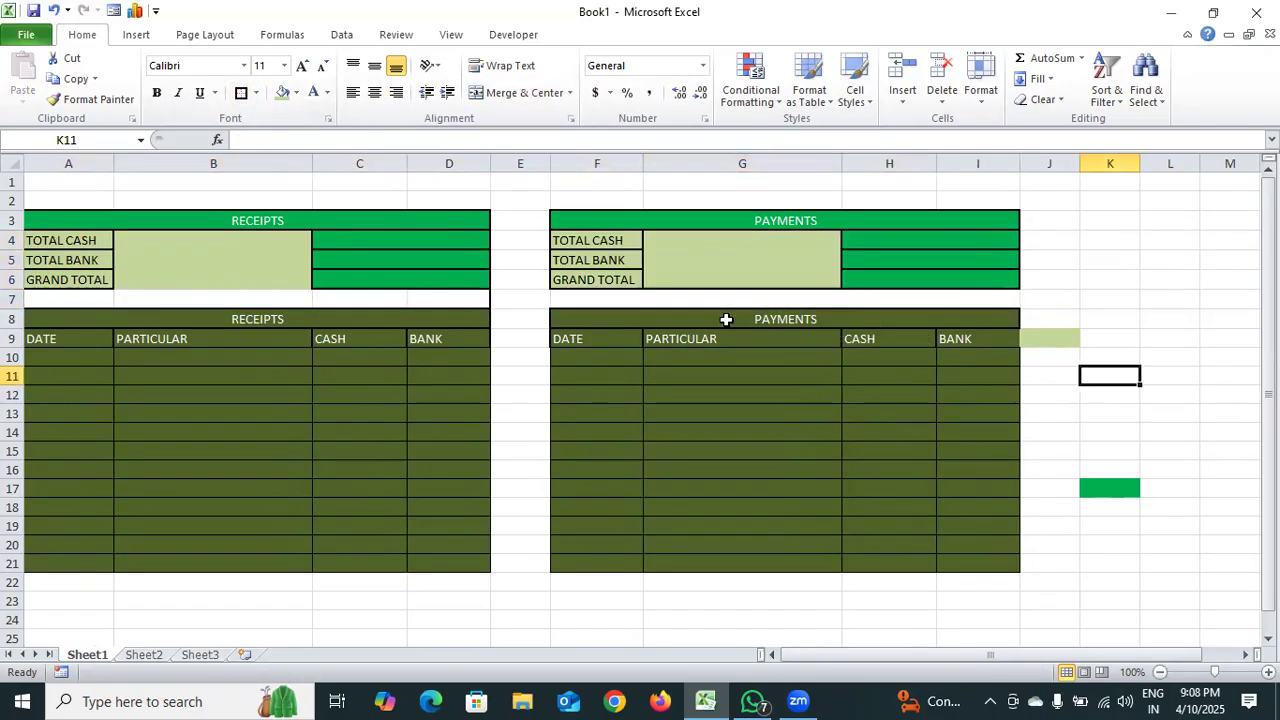
- Merge and center the Receipts total value cells C4:D4, C5:D5 and C6:D6 row by row, and check the matching Payments cells
{"action": "left_click_drag", "start_coordinate": [407, 238], "coordinate": [418, 272]}
{"action": "left_click_drag", "start_coordinate": [351, 243], "coordinate": [449, 240]}
{"action": "left_click", "coordinate": [431, 282]}
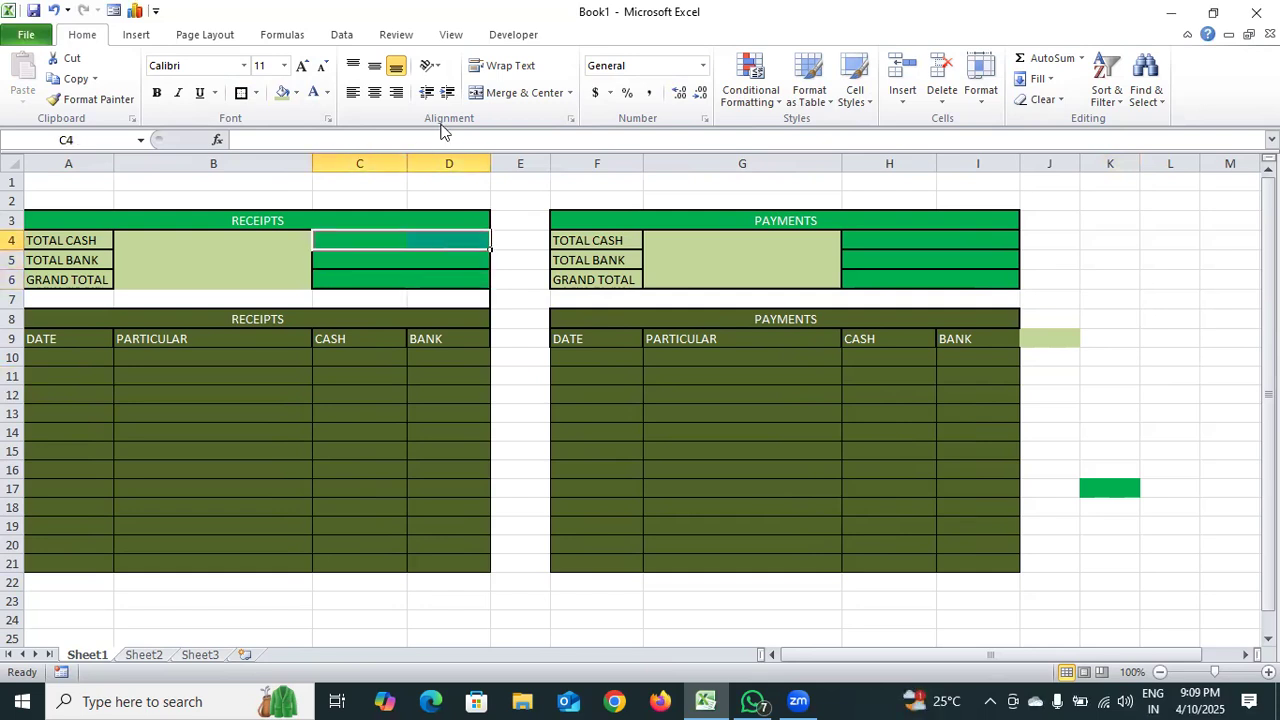
{"action": "left_click", "coordinate": [500, 93]}
{"action": "left_click_drag", "start_coordinate": [343, 258], "coordinate": [471, 279]}
{"action": "left_click", "coordinate": [514, 93]}
{"action": "left_click", "coordinate": [523, 93]}
{"action": "left_click", "coordinate": [891, 246]}
{"action": "left_click", "coordinate": [897, 259]}
{"action": "left_click", "coordinate": [900, 279]}
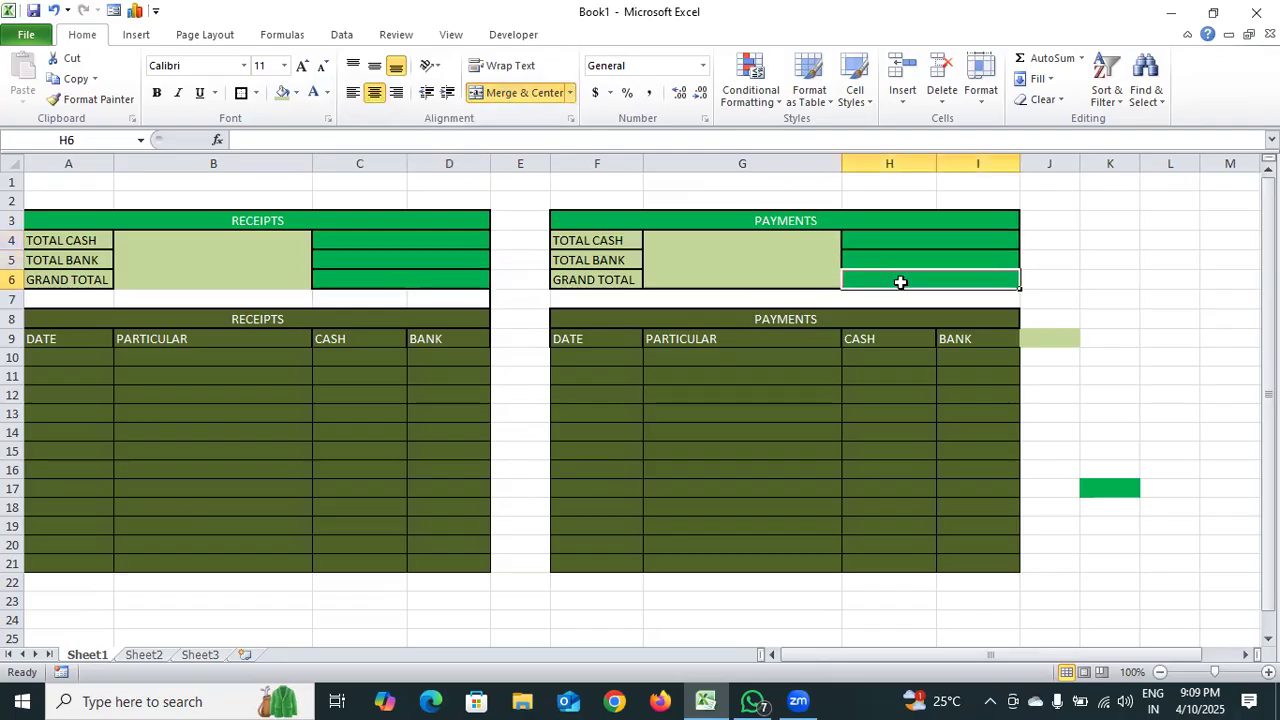
{"action": "left_click", "coordinate": [1104, 318]}
- Merge and center A7:D7 below the Receipts summary
{"action": "left_click_drag", "start_coordinate": [57, 299], "coordinate": [471, 302]}
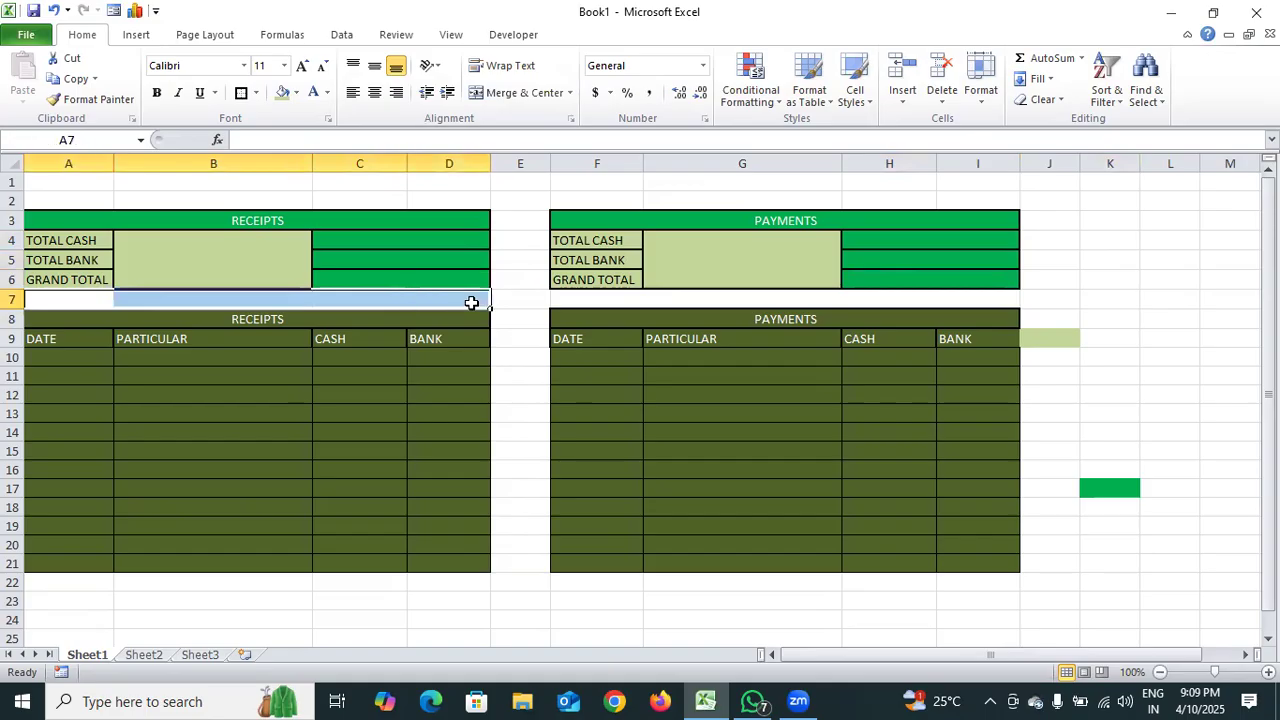
{"action": "left_click", "coordinate": [512, 92]}
{"action": "left_click", "coordinate": [586, 299]}
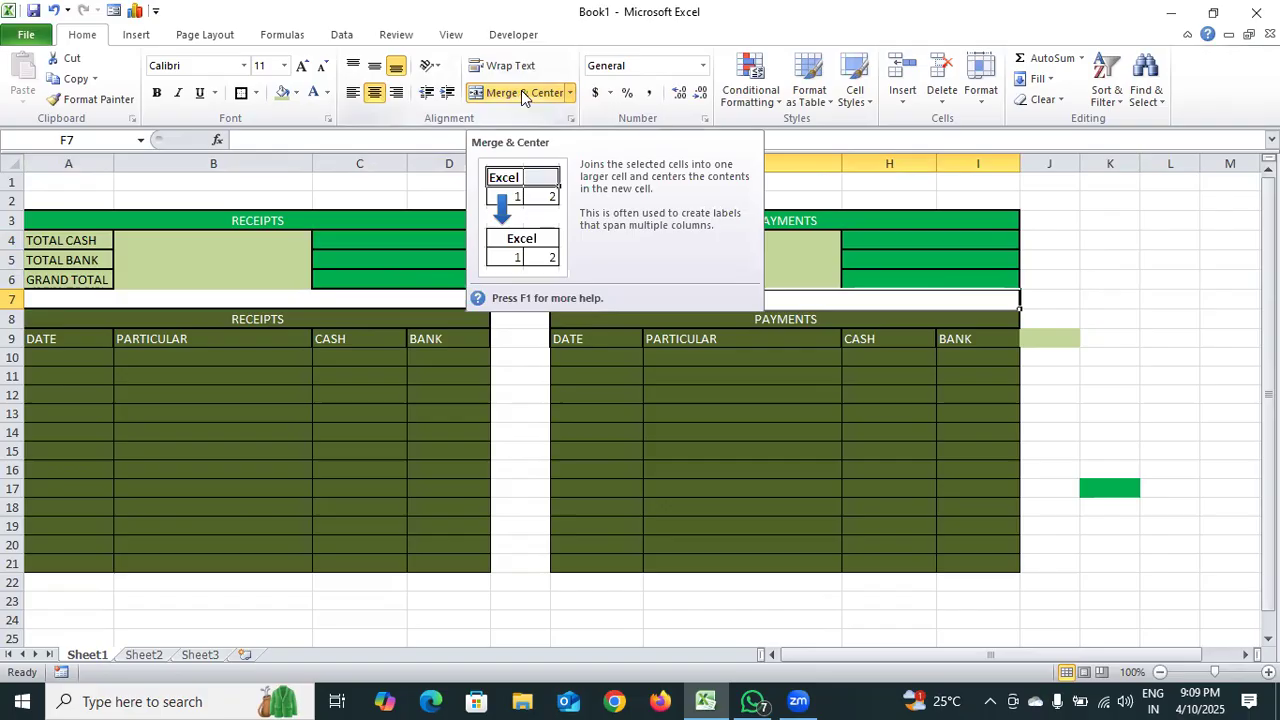
{"action": "left_click", "coordinate": [1134, 353]}
- Outline the merged row 7 cells A7:D7 and F7:I7 with box borders
{"action": "left_click", "coordinate": [364, 297]}
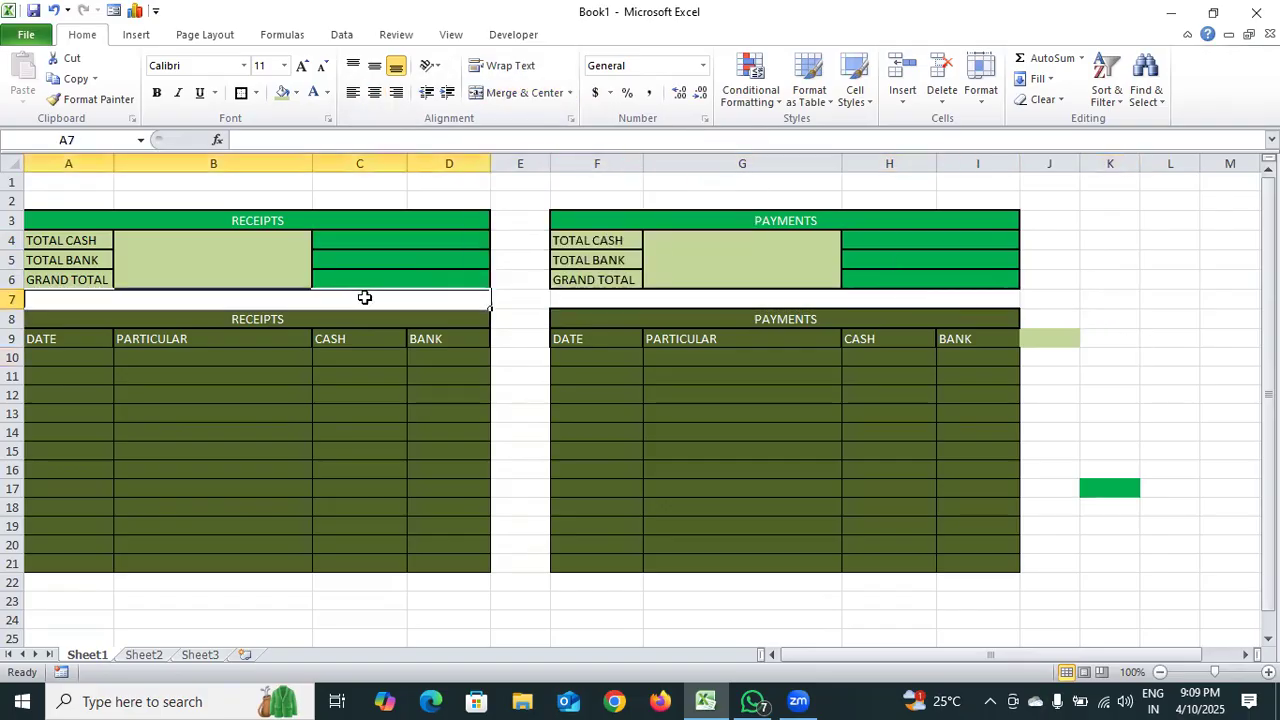
{"action": "left_click", "coordinate": [242, 92]}
{"action": "left_click", "coordinate": [604, 302]}
{"action": "left_click", "coordinate": [242, 92]}
{"action": "left_click", "coordinate": [1148, 365]}
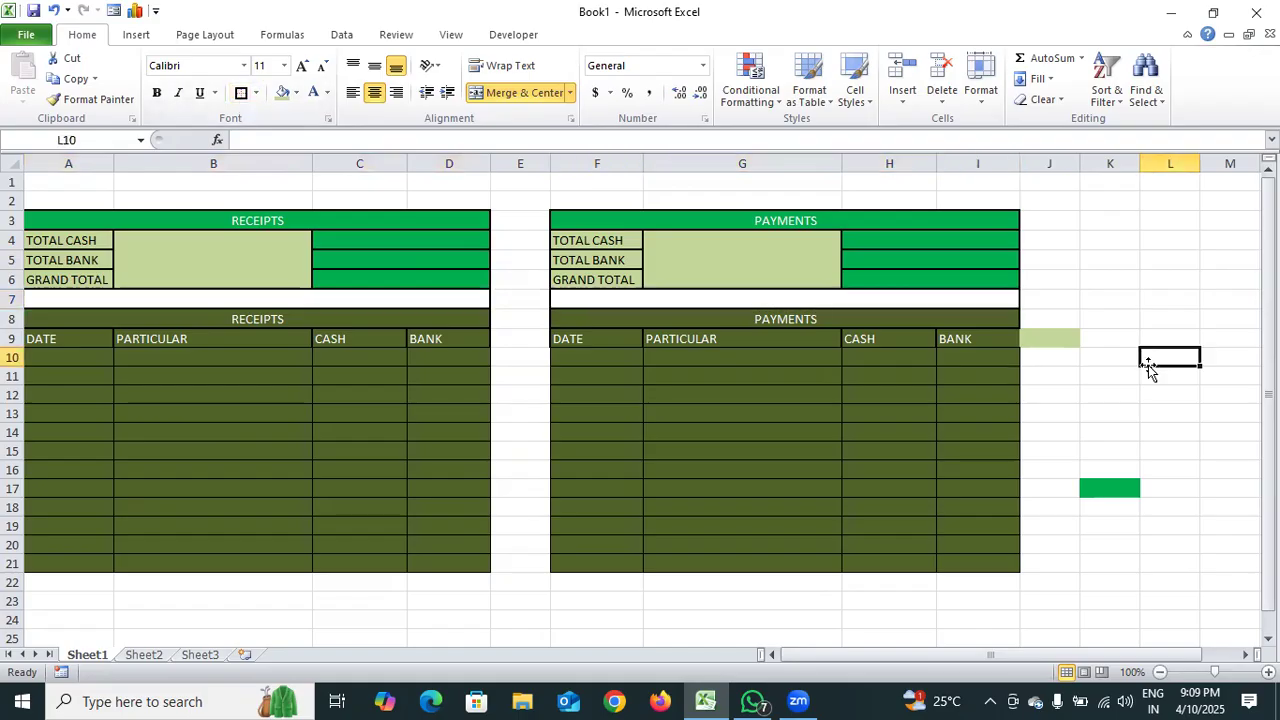
- Remove the fill color from the stray colored cells J9 and K17
{"action": "left_click", "coordinate": [1058, 337]}
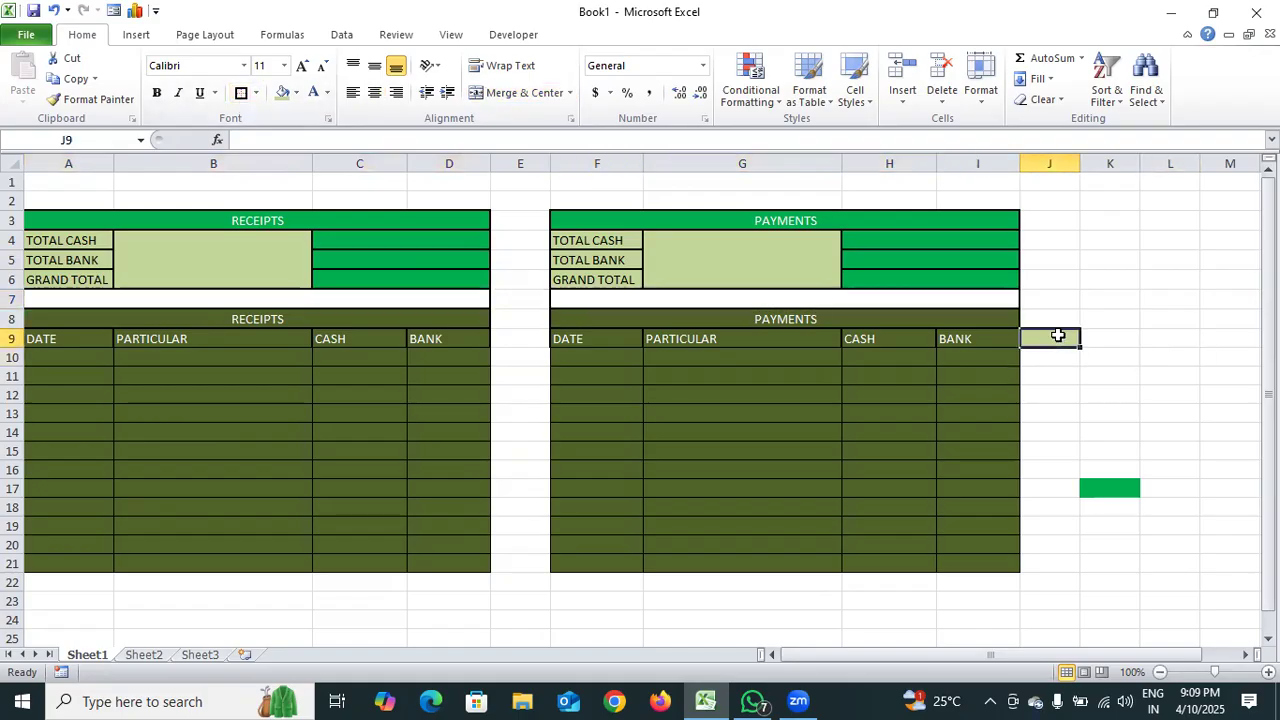
{"action": "left_click", "coordinate": [296, 93]}
{"action": "left_click", "coordinate": [310, 248]}
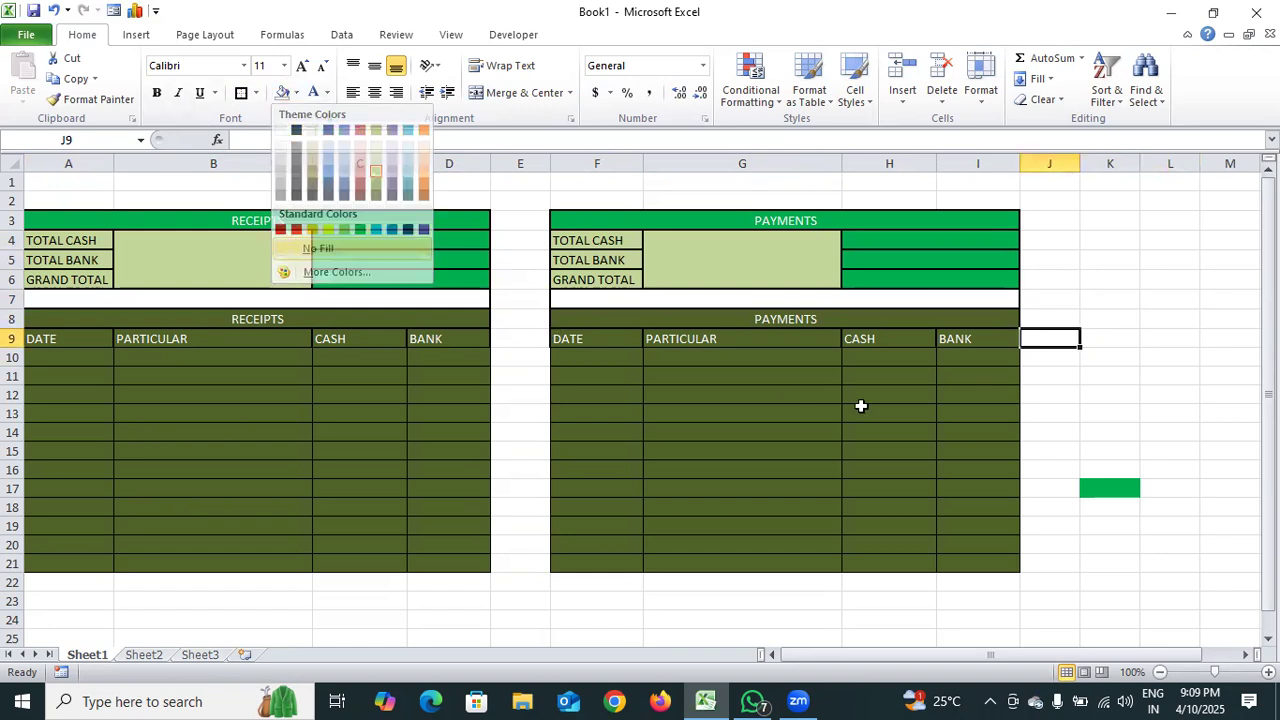
{"action": "left_click", "coordinate": [1108, 490]}
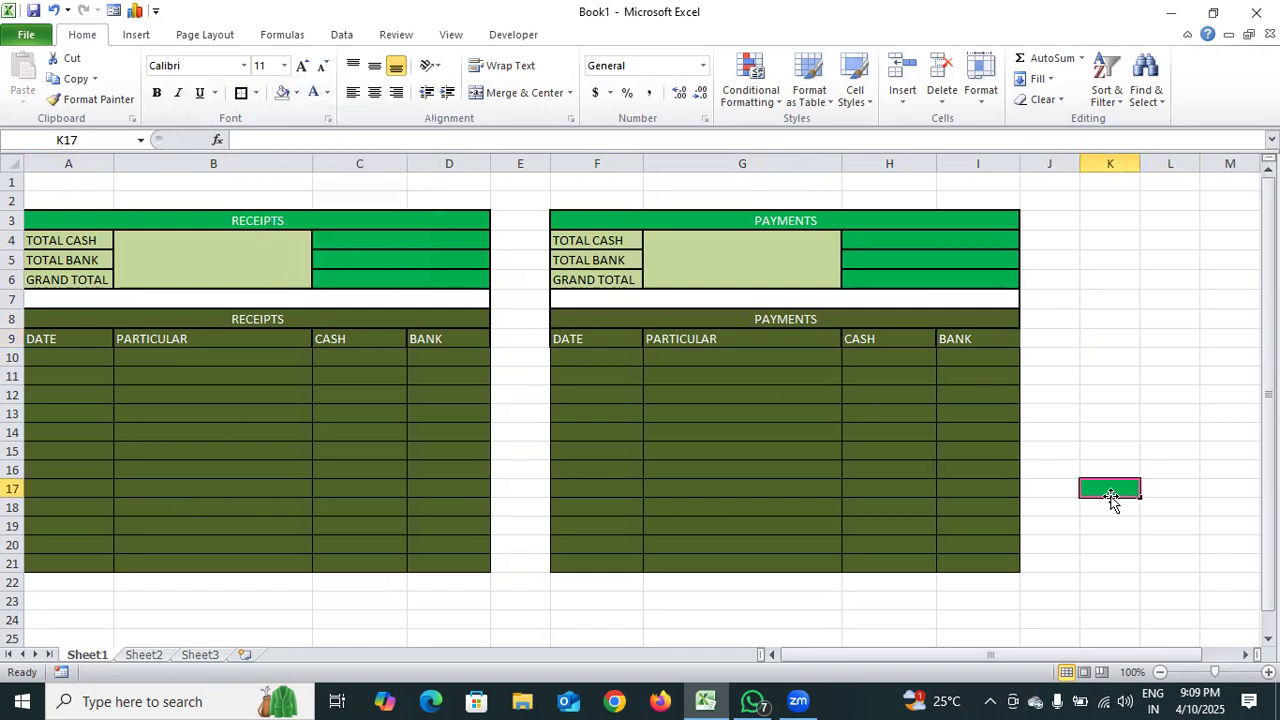
{"action": "left_click", "coordinate": [296, 93]}
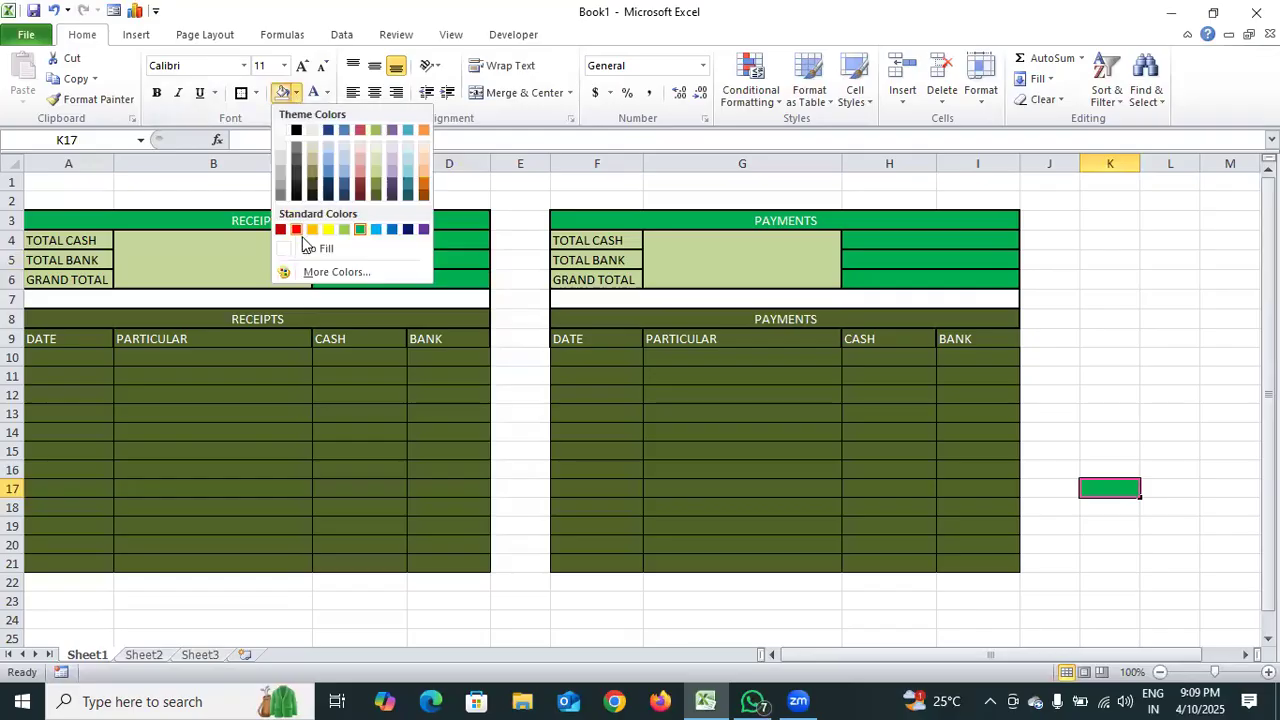
{"action": "left_click", "coordinate": [308, 250]}
{"action": "left_click", "coordinate": [1086, 410]}
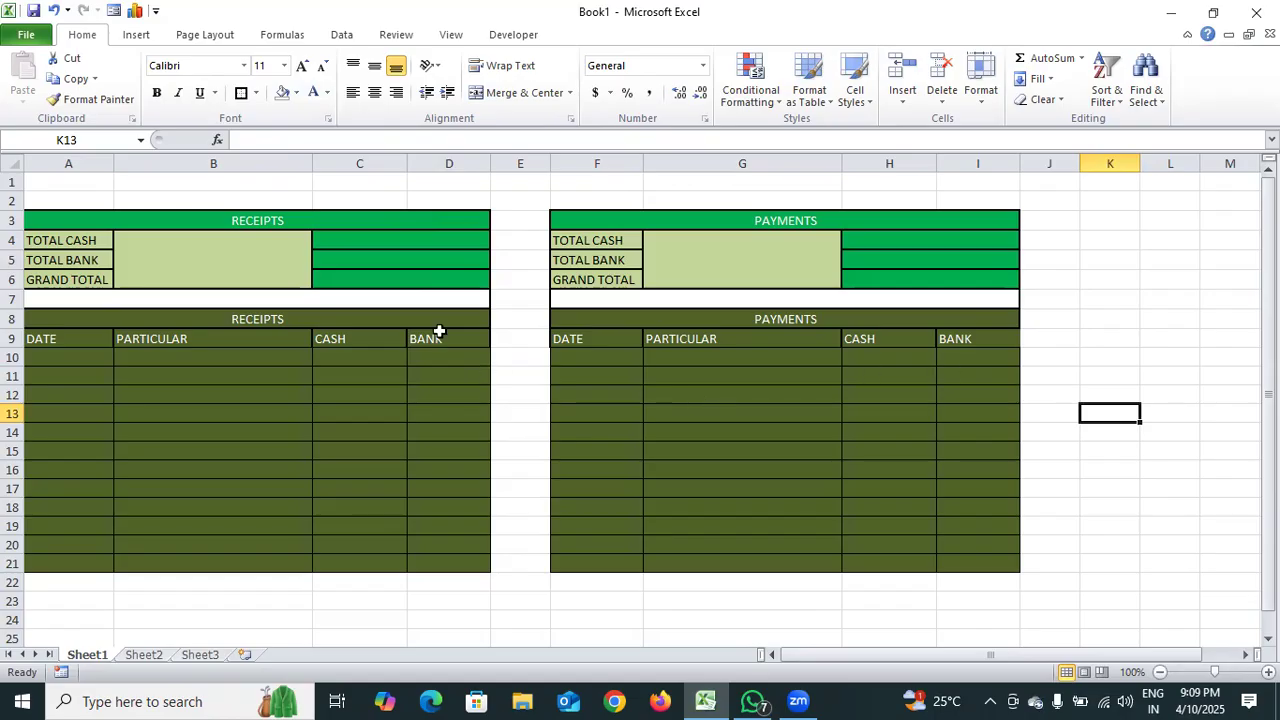
{"action": "left_click_drag", "start_coordinate": [46, 198], "coordinate": [947, 197]}
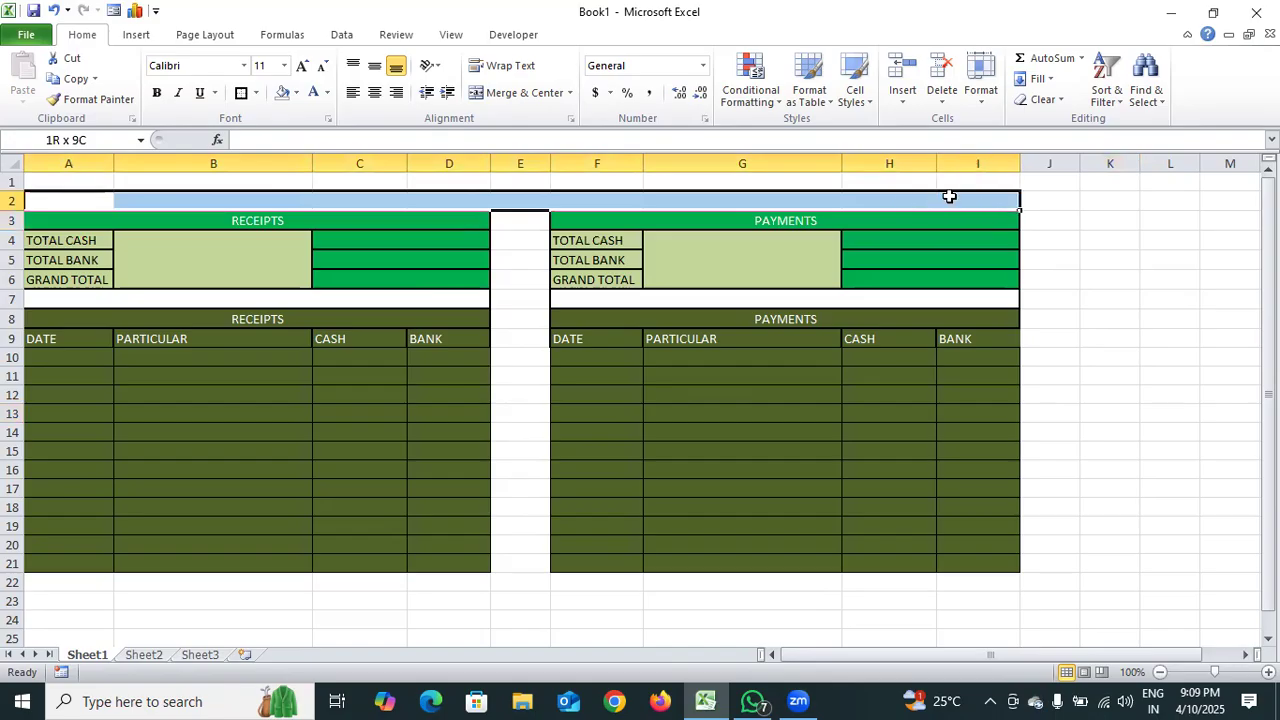
{"action": "left_click_drag", "start_coordinate": [134, 181], "coordinate": [972, 184]}
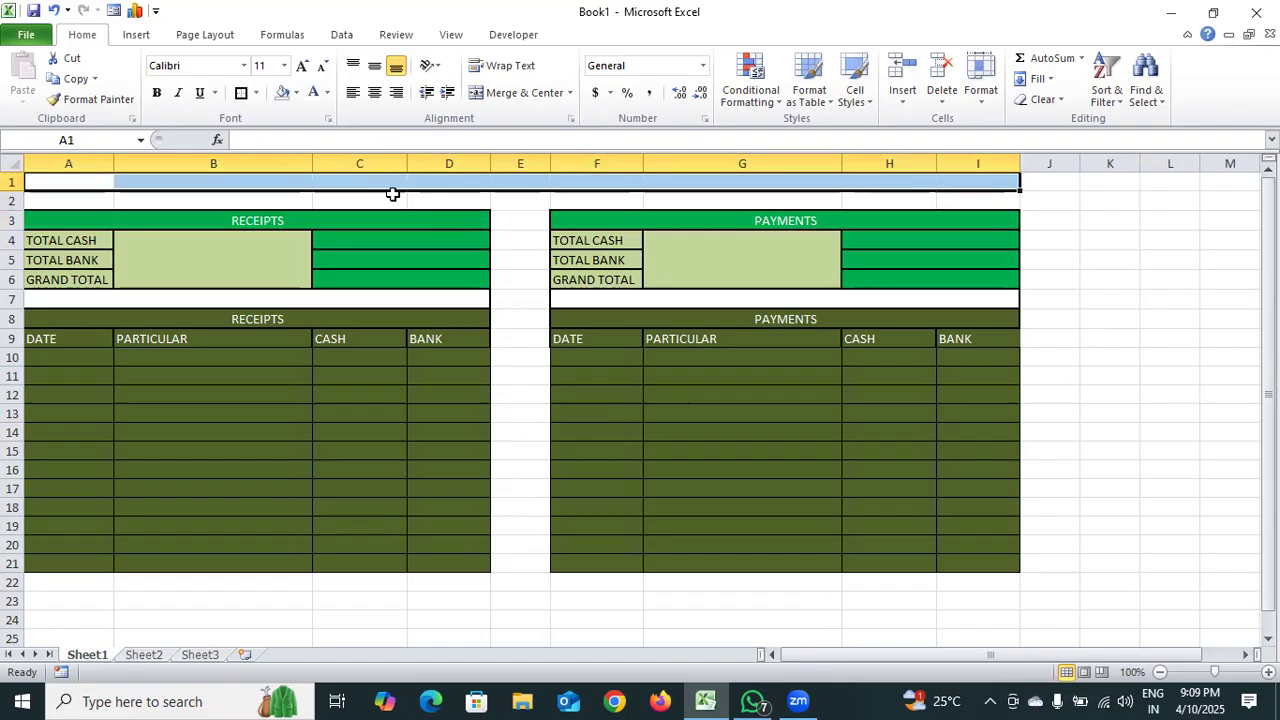
{"action": "left_click_drag", "start_coordinate": [111, 199], "coordinate": [978, 205]}
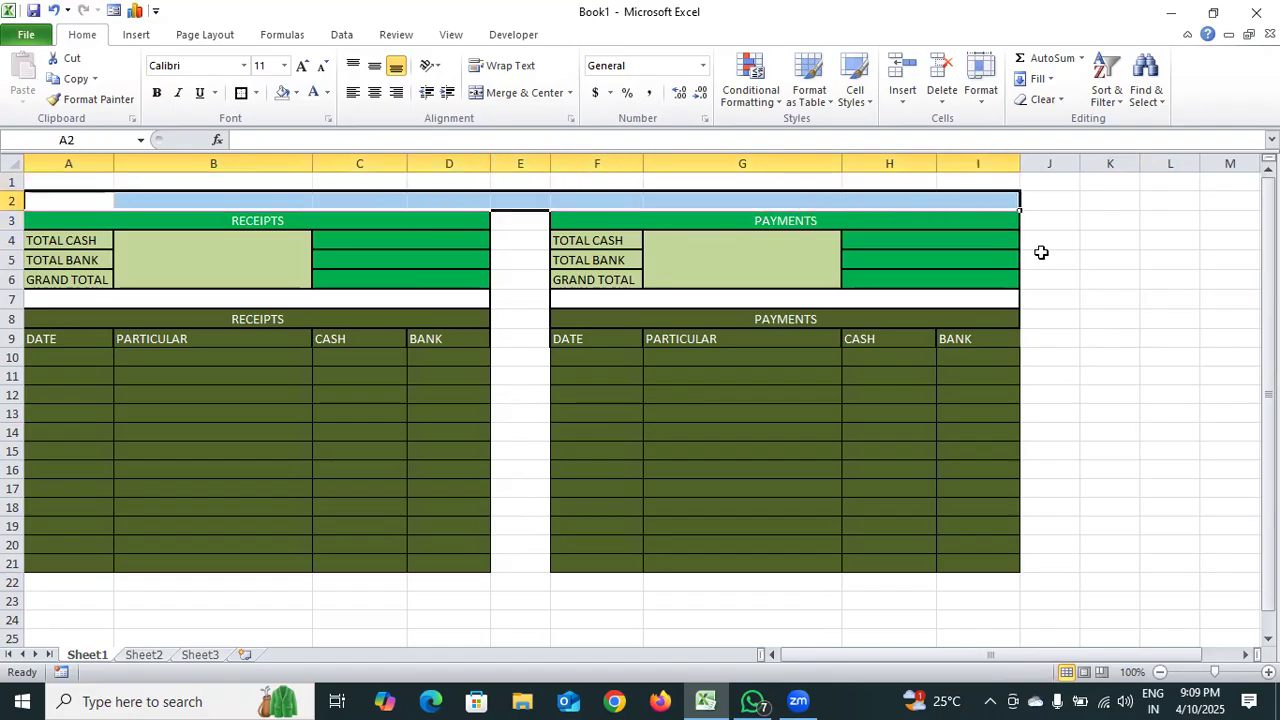
{"action": "left_click", "coordinate": [1041, 253]}
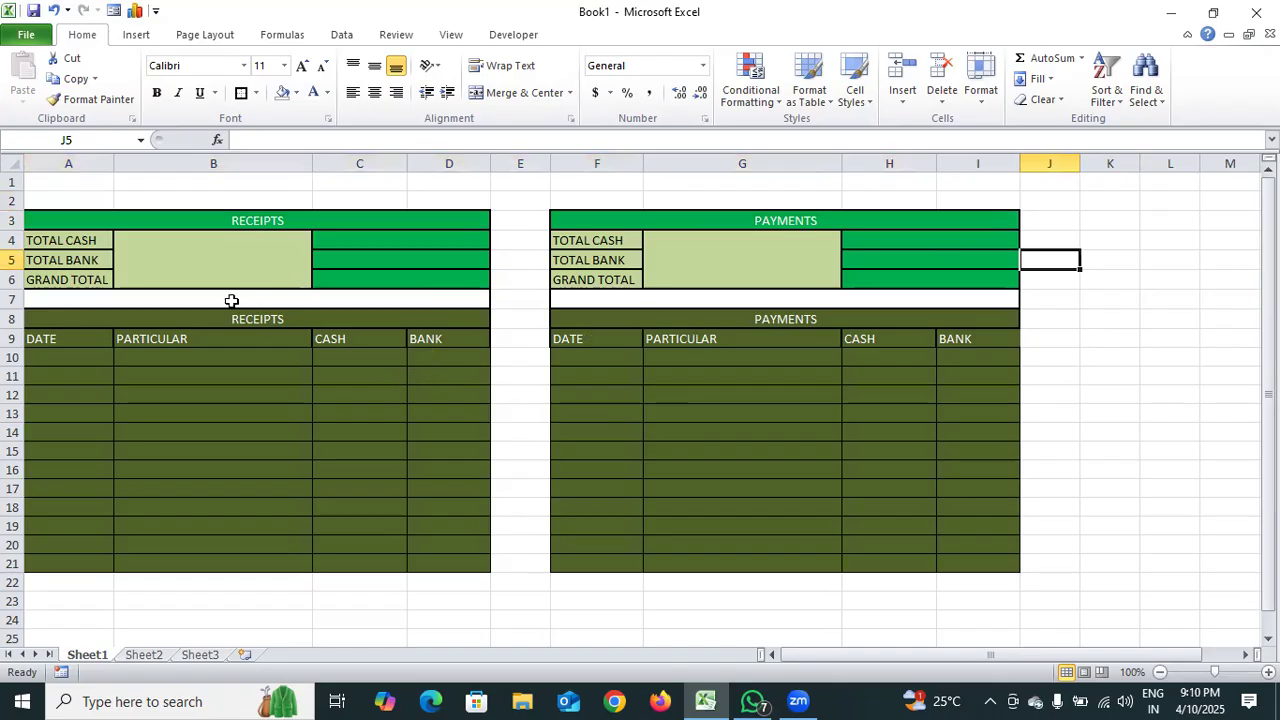
- Fill the merged row 7 cells A7:D7 and F7:I7 with the medium-dark olive green theme color
{"action": "left_click", "coordinate": [231, 301]}
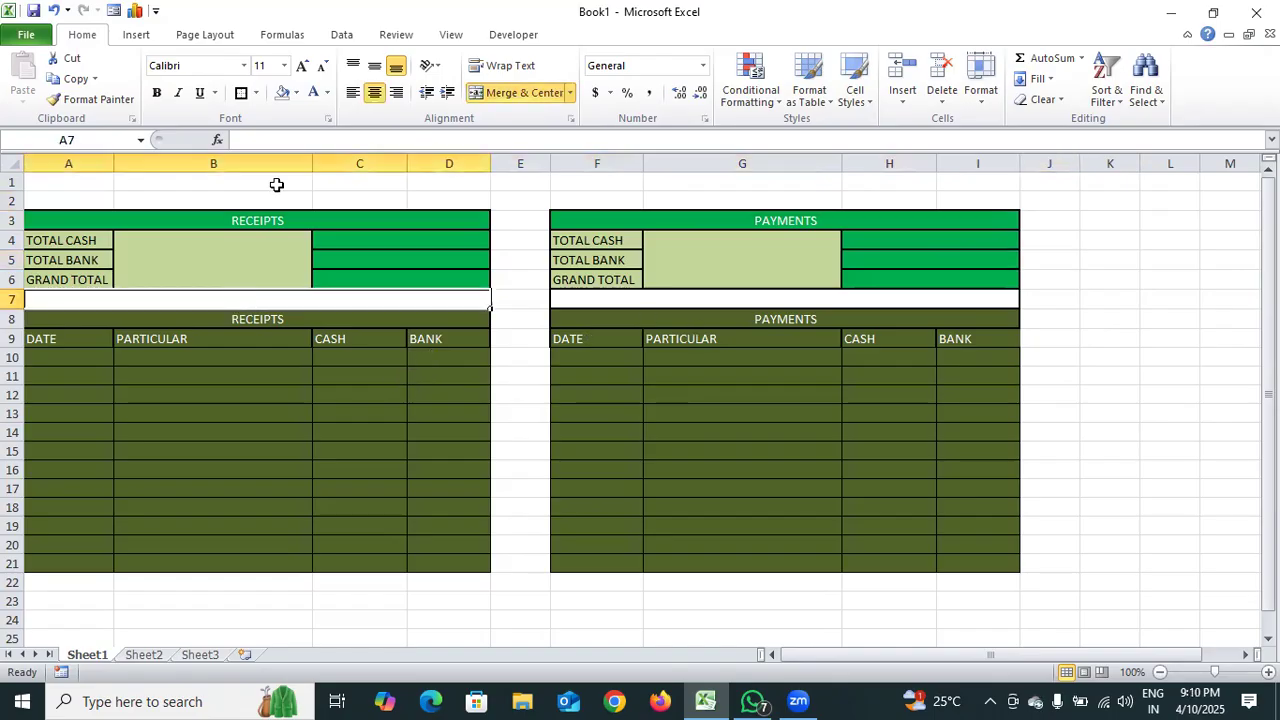
{"action": "left_click", "coordinate": [296, 93]}
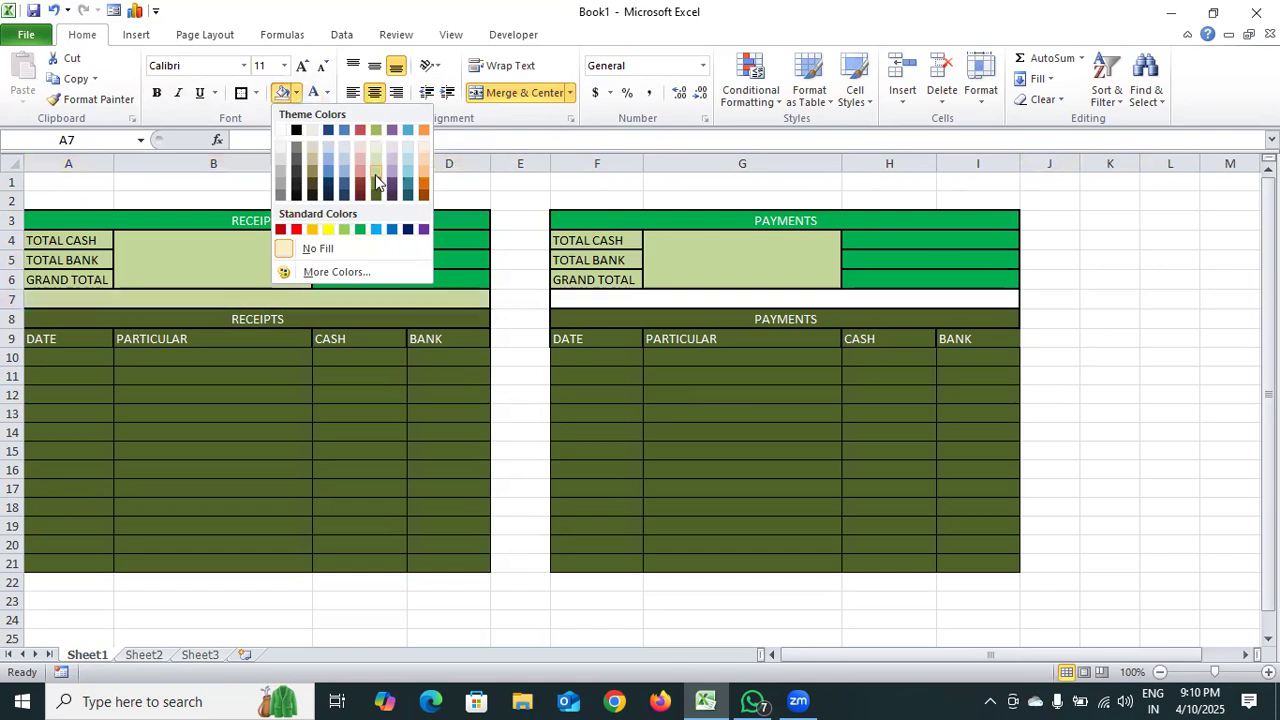
{"action": "left_click", "coordinate": [376, 186]}
{"action": "left_click", "coordinate": [608, 297]}
{"action": "left_click", "coordinate": [296, 92]}
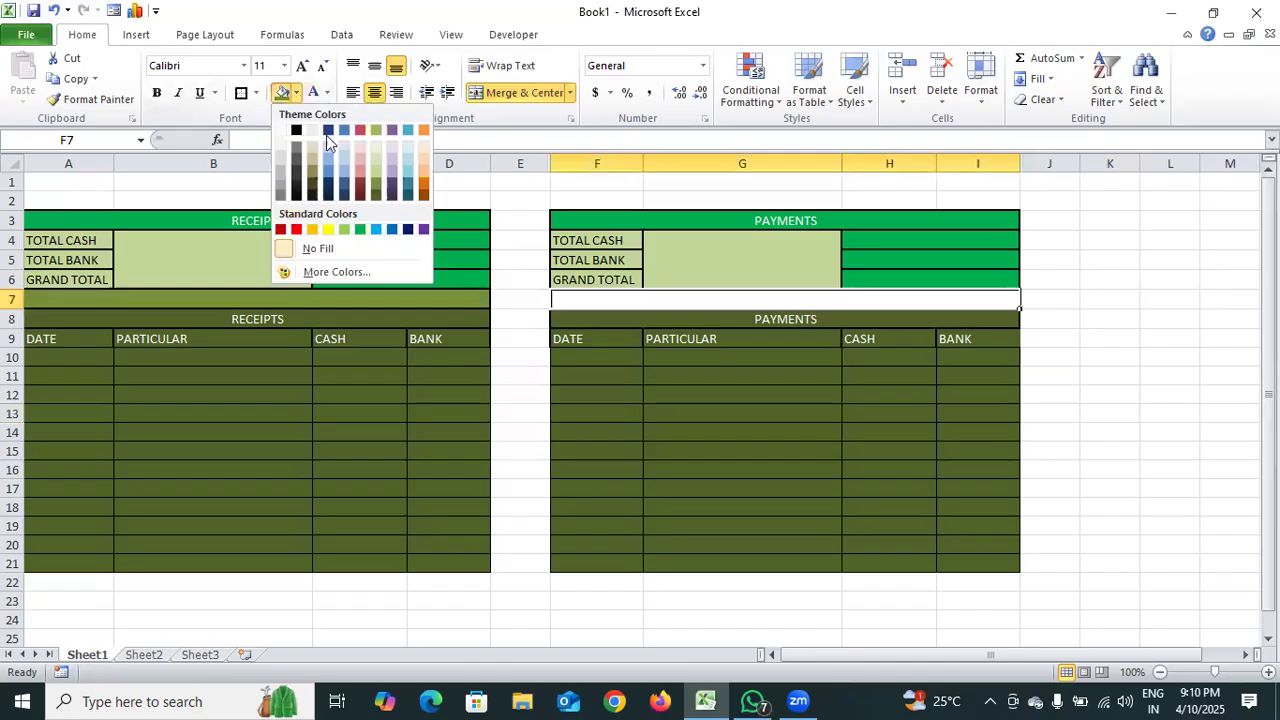
{"action": "left_click", "coordinate": [283, 94]}
{"action": "left_click", "coordinate": [1090, 376]}
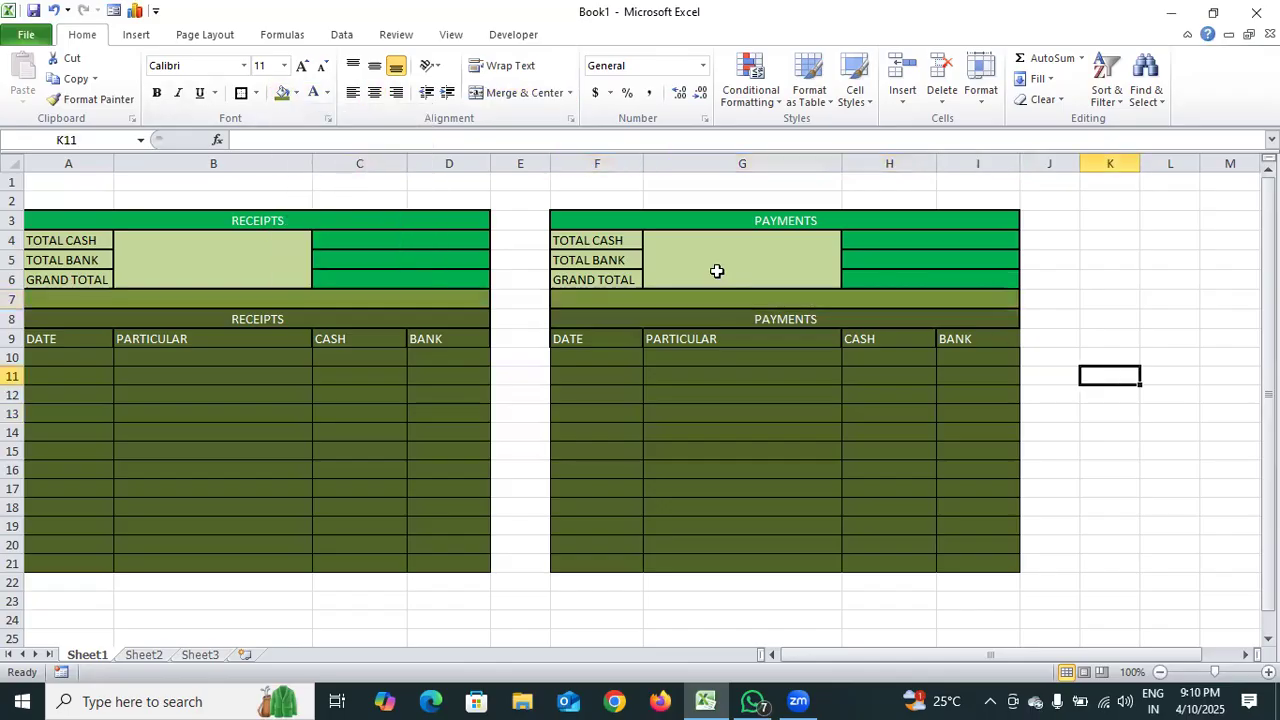
- Narrow the blank column E to a thin gap between the Receipts and Payments tables
{"action": "left_click", "coordinate": [149, 298]}
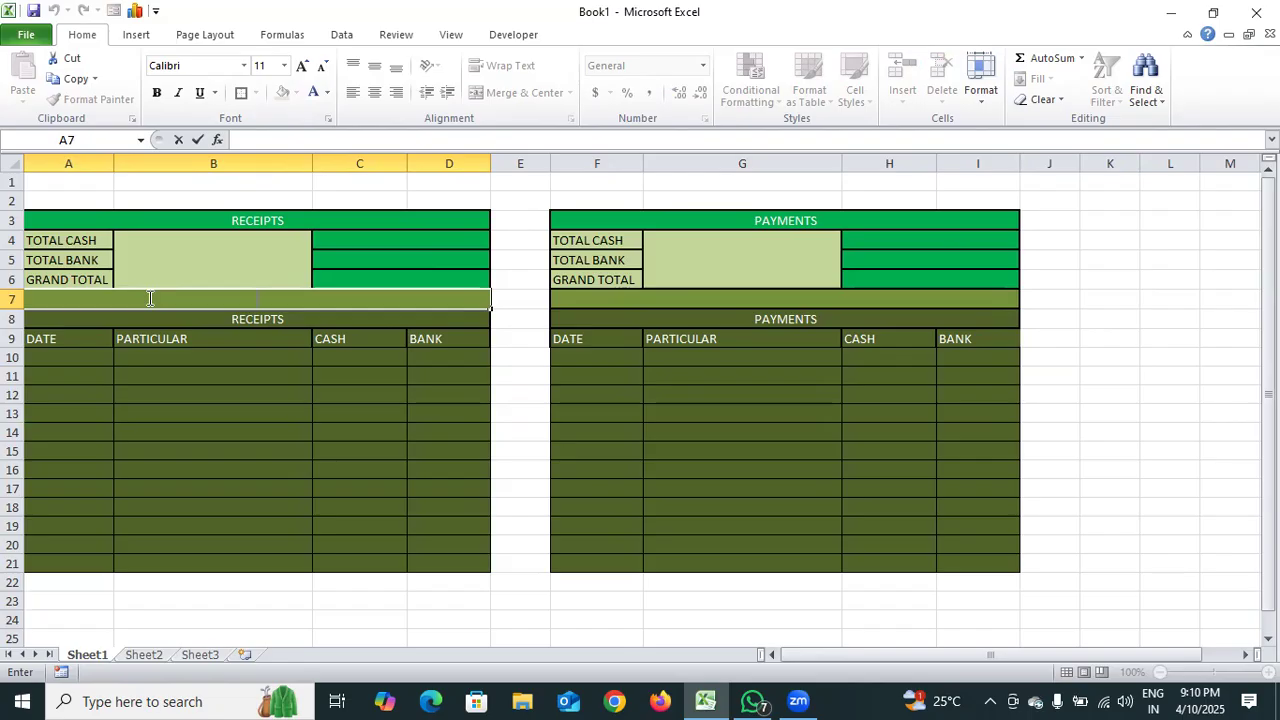
{"action": "left_click", "coordinate": [551, 166]}
{"action": "left_click_drag", "start_coordinate": [549, 166], "coordinate": [504, 201]}
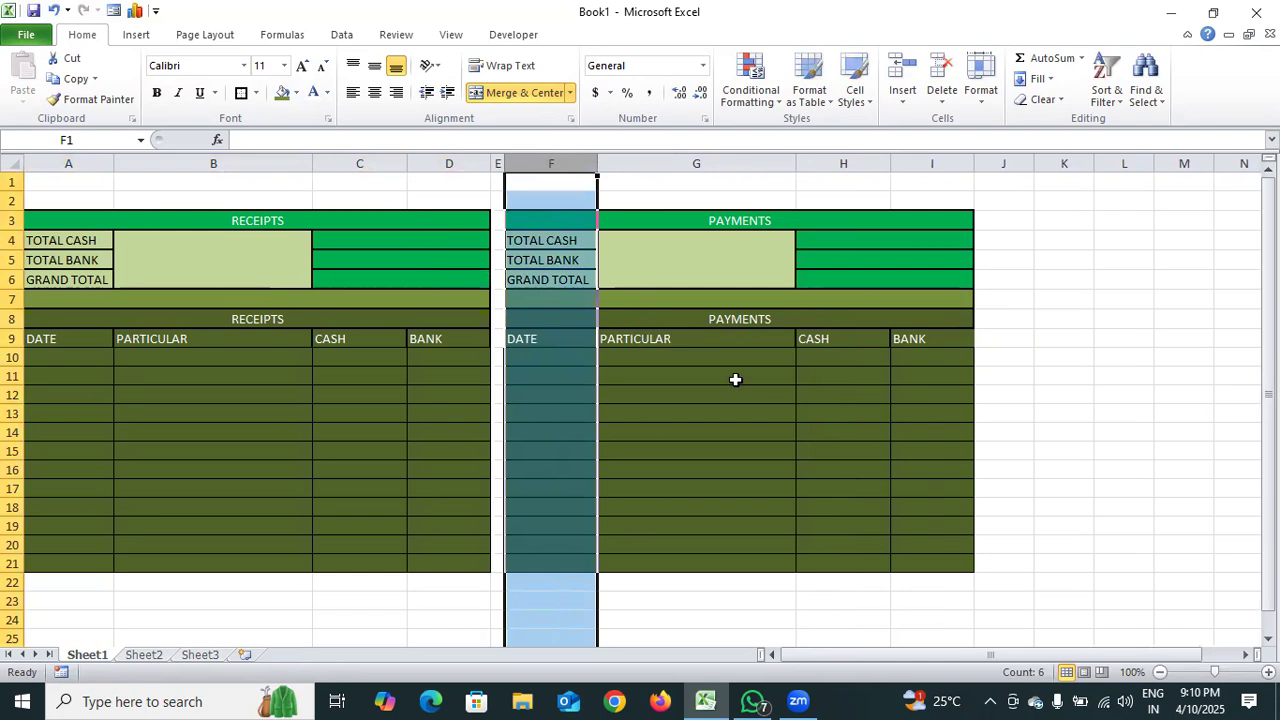
- Merge and center cells A2:I2 above the Receipts and Payments headings
{"action": "left_click", "coordinate": [1010, 358]}
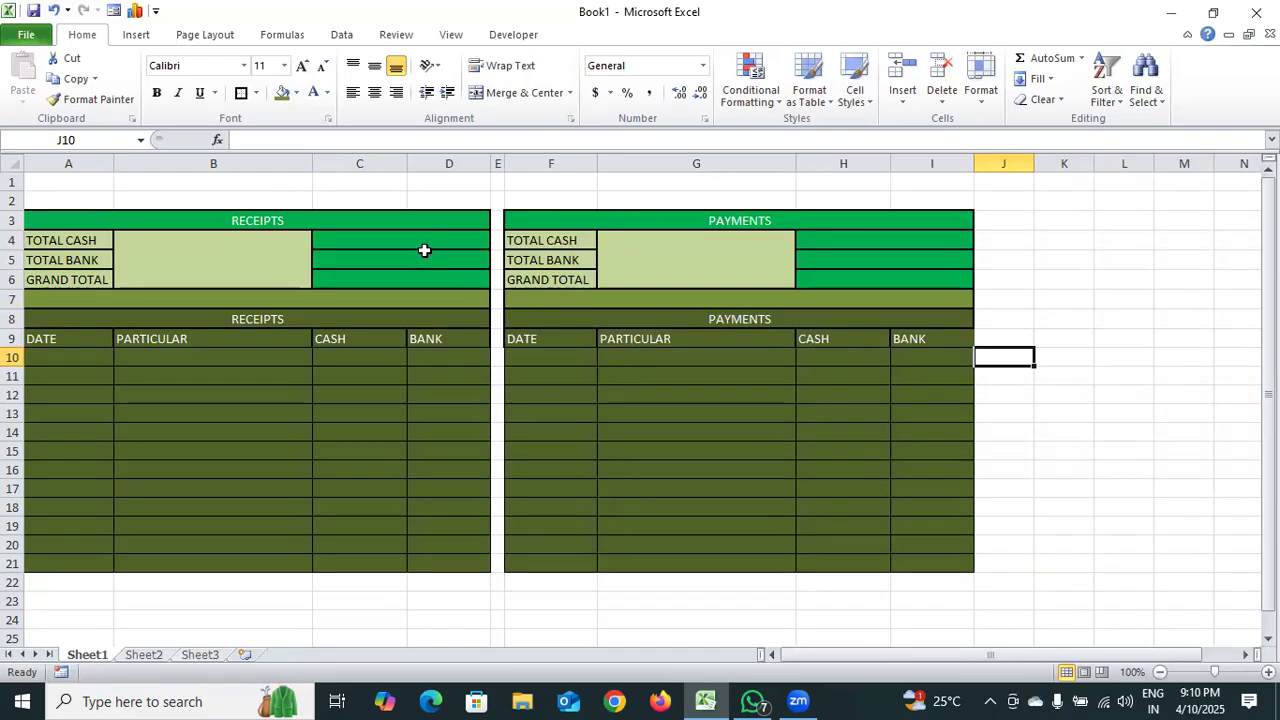
{"action": "left_click_drag", "start_coordinate": [77, 203], "coordinate": [479, 204]}
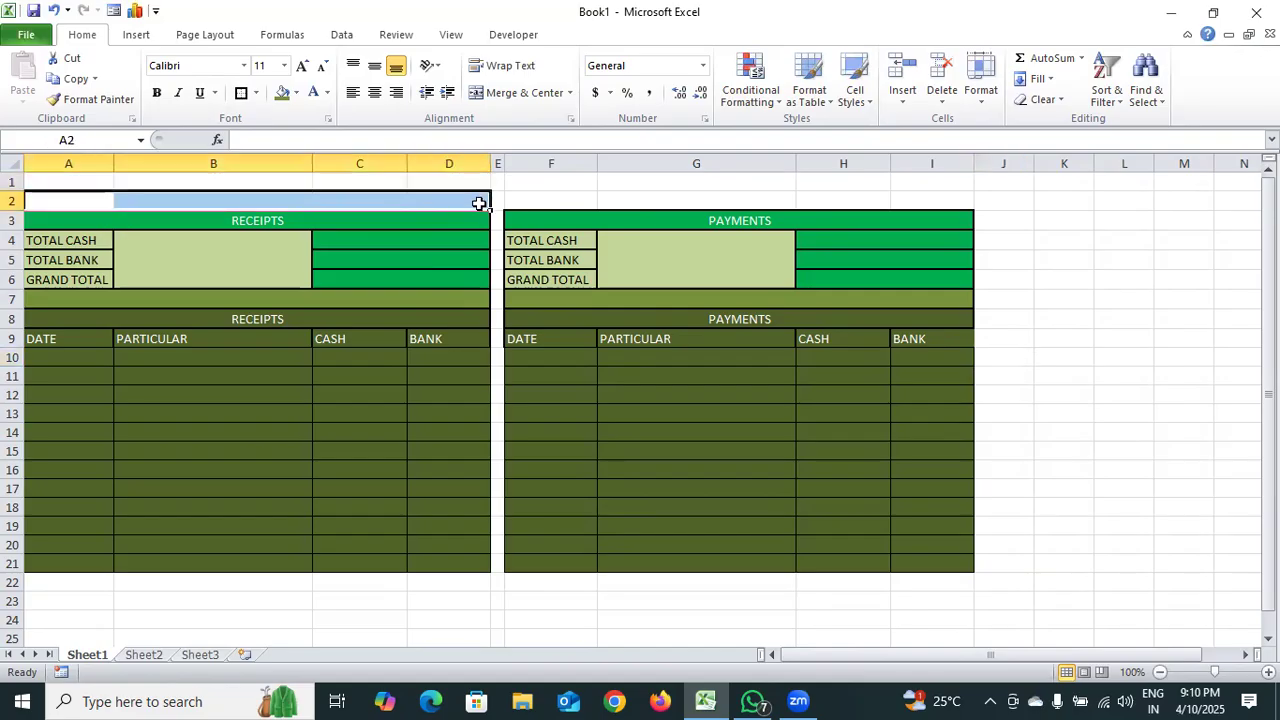
{"action": "left_click_drag", "start_coordinate": [471, 202], "coordinate": [566, 199]}
{"action": "left_click_drag", "start_coordinate": [100, 203], "coordinate": [915, 197]}
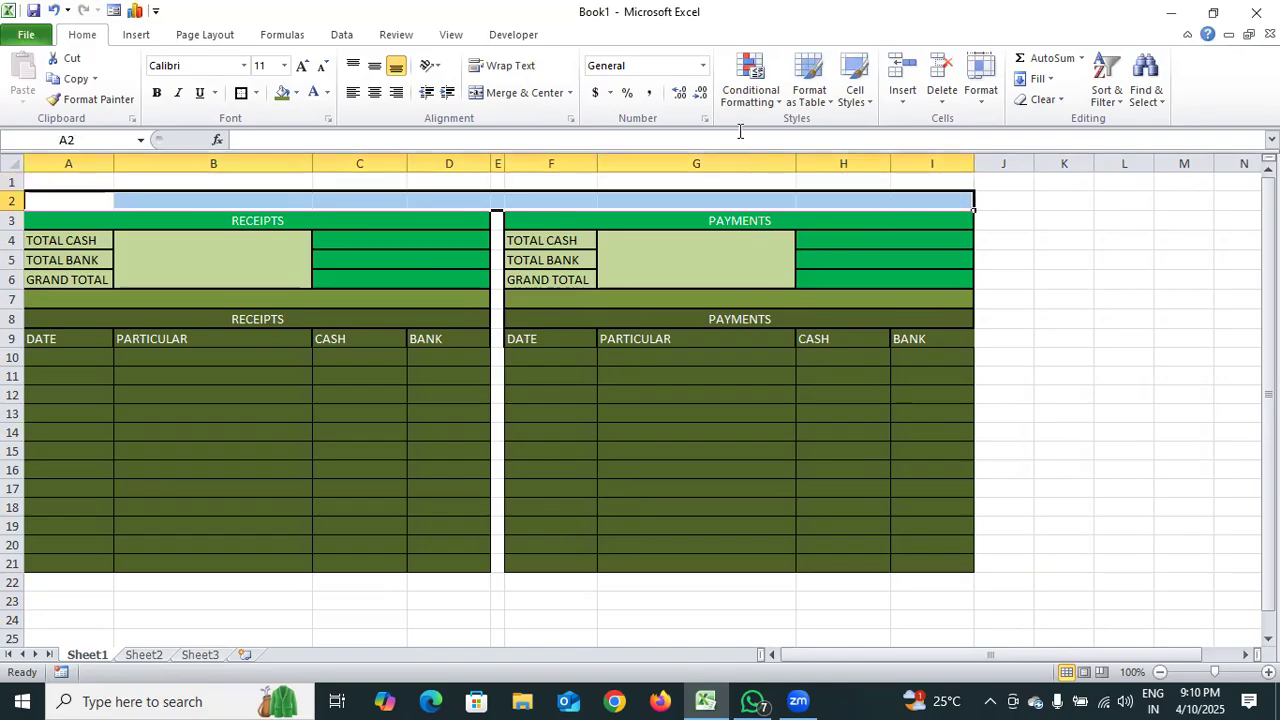
{"action": "left_click", "coordinate": [522, 94]}
- Enter the title CASH BOOK in merged row 2, with a wide gap of spaces placing CASH over Receipts and BOOK over Payments
{"action": "double_click", "coordinate": [477, 203]}
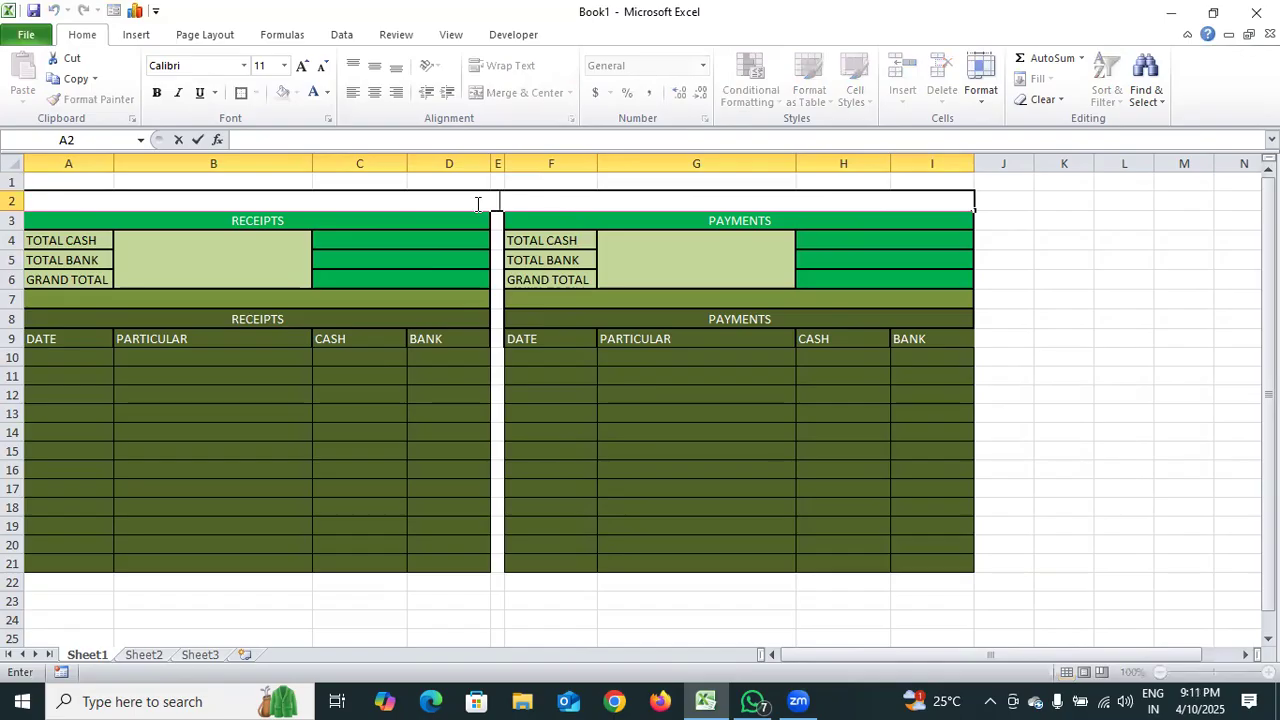
{"action": "type", "text": "CASH BOOK"}
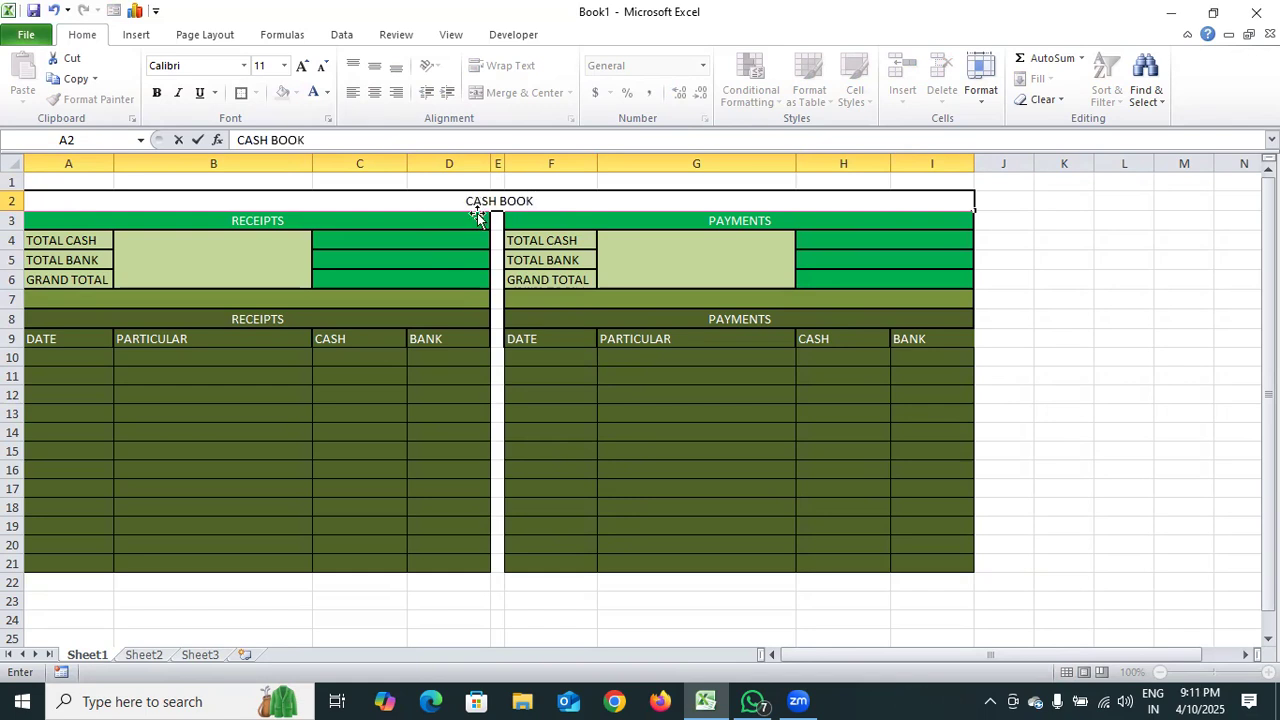
{"action": "left_click", "coordinate": [497, 204]}
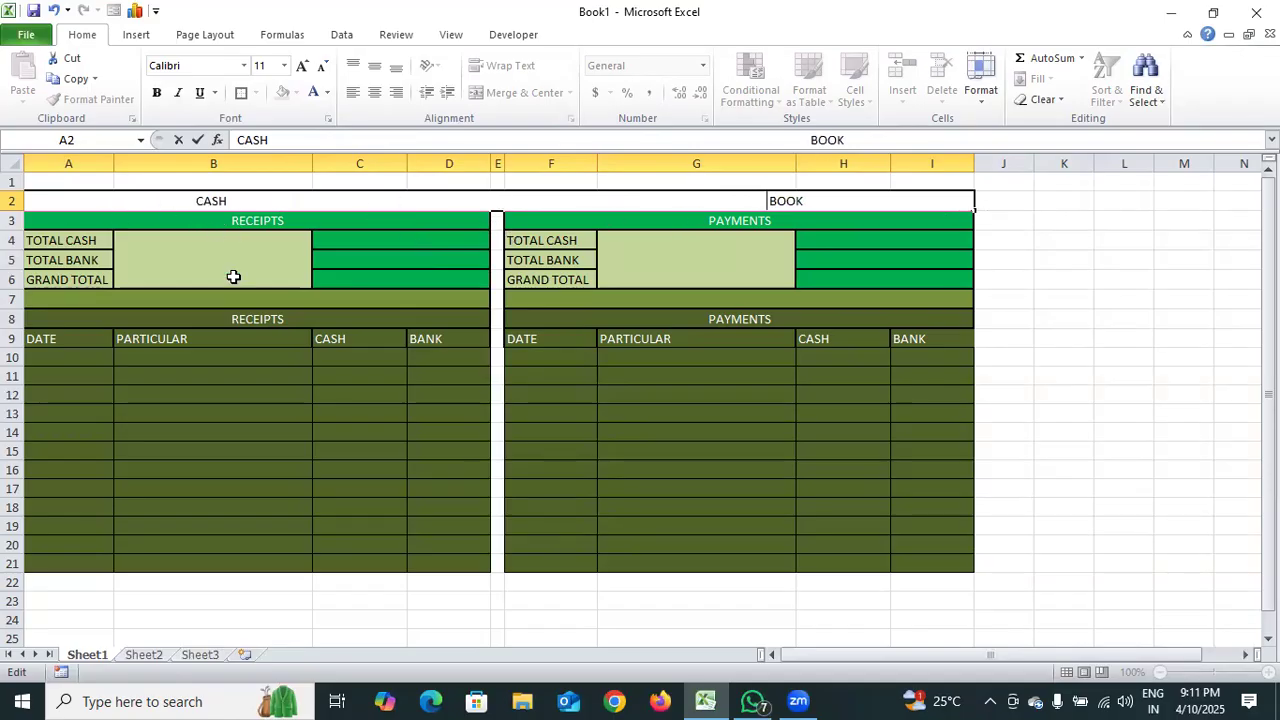
{"action": "key", "text": "Return"}
- Set the CASH BOOK title in row 2 to font size 14 and bold
{"action": "left_click", "coordinate": [209, 200]}
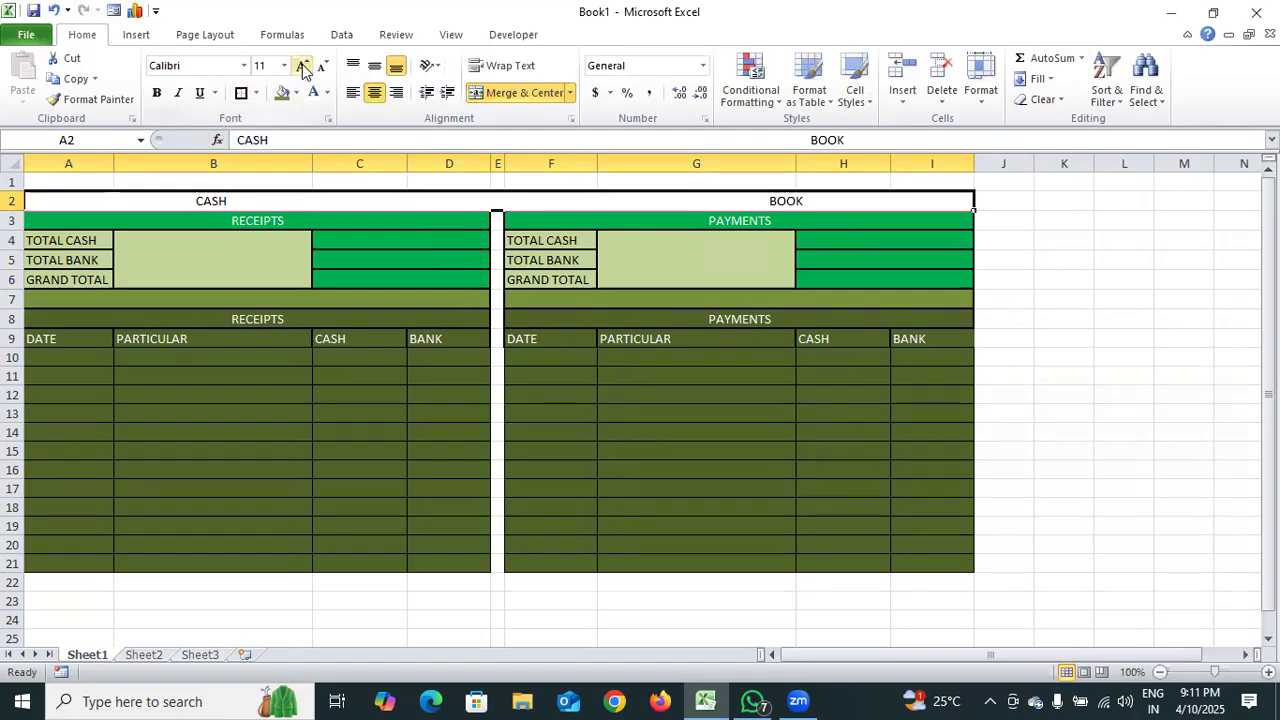
{"action": "left_click", "coordinate": [302, 66]}
{"action": "left_click", "coordinate": [302, 66]}
{"action": "left_click", "coordinate": [302, 66]}
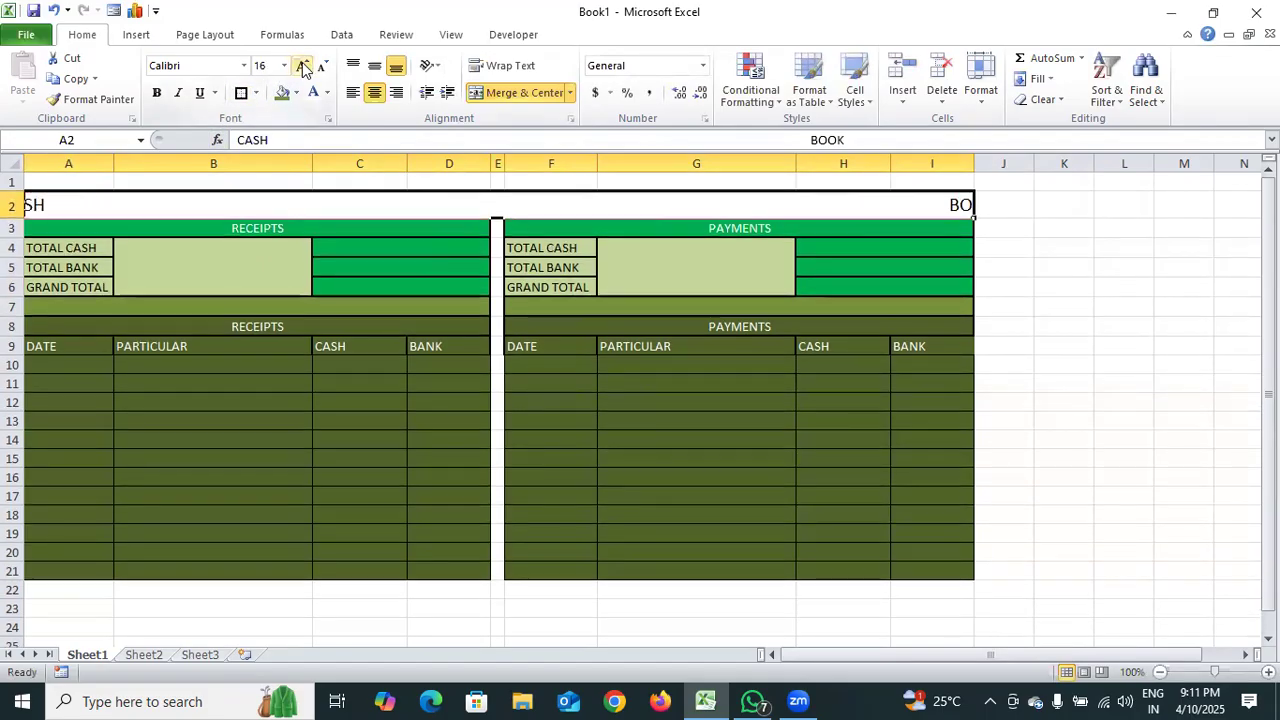
{"action": "left_click", "coordinate": [321, 68]}
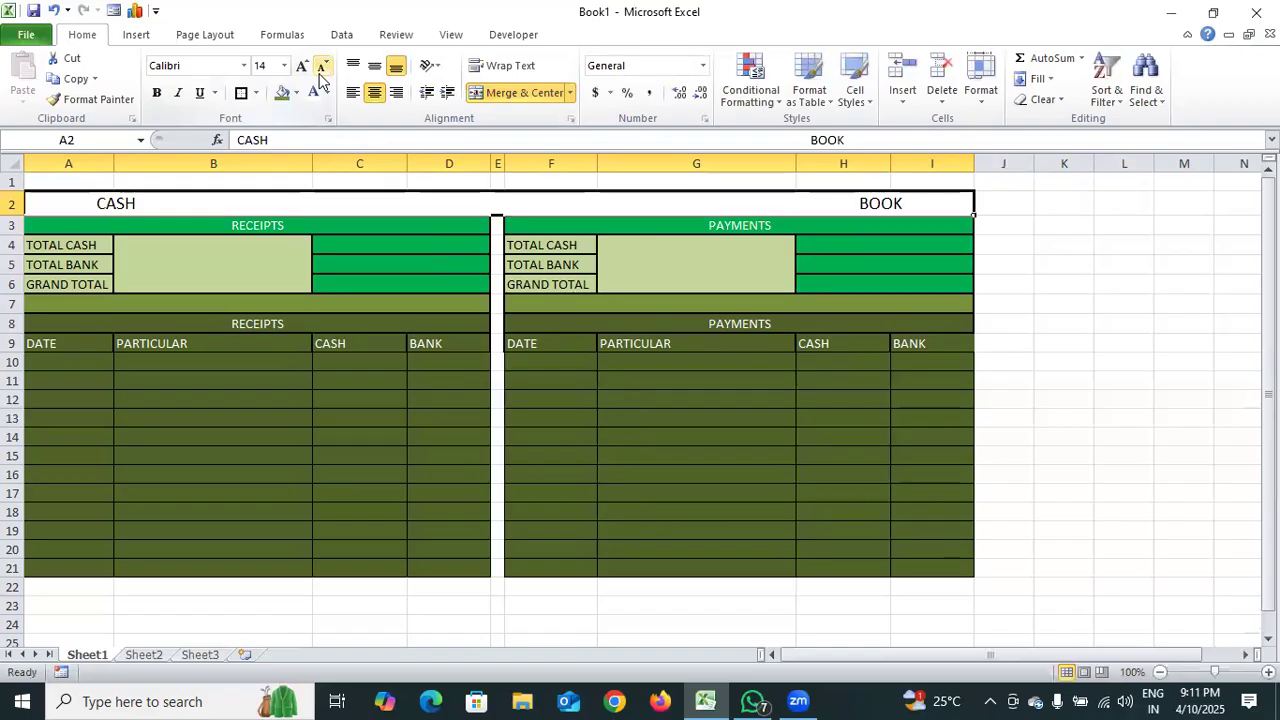
{"action": "left_click", "coordinate": [156, 92]}
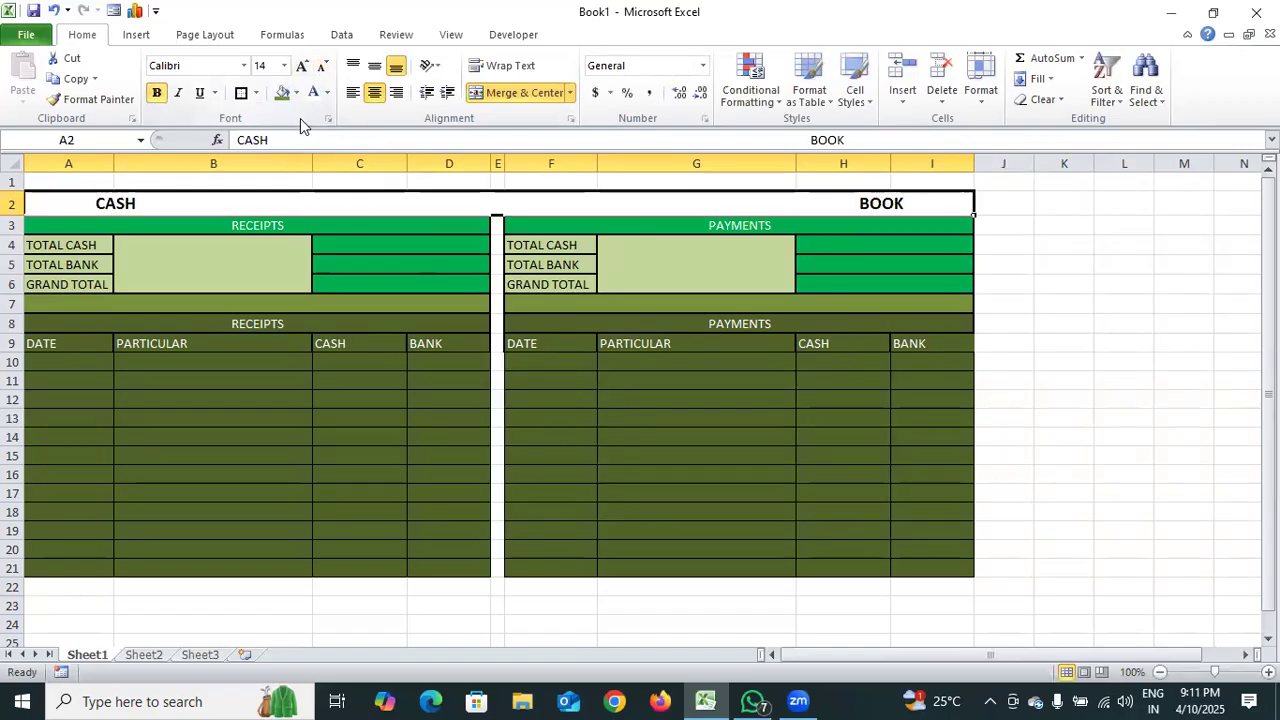
- Fill the merged title row 2 with the olive green used in row 7 and make its text white
{"action": "left_click", "coordinate": [281, 92]}
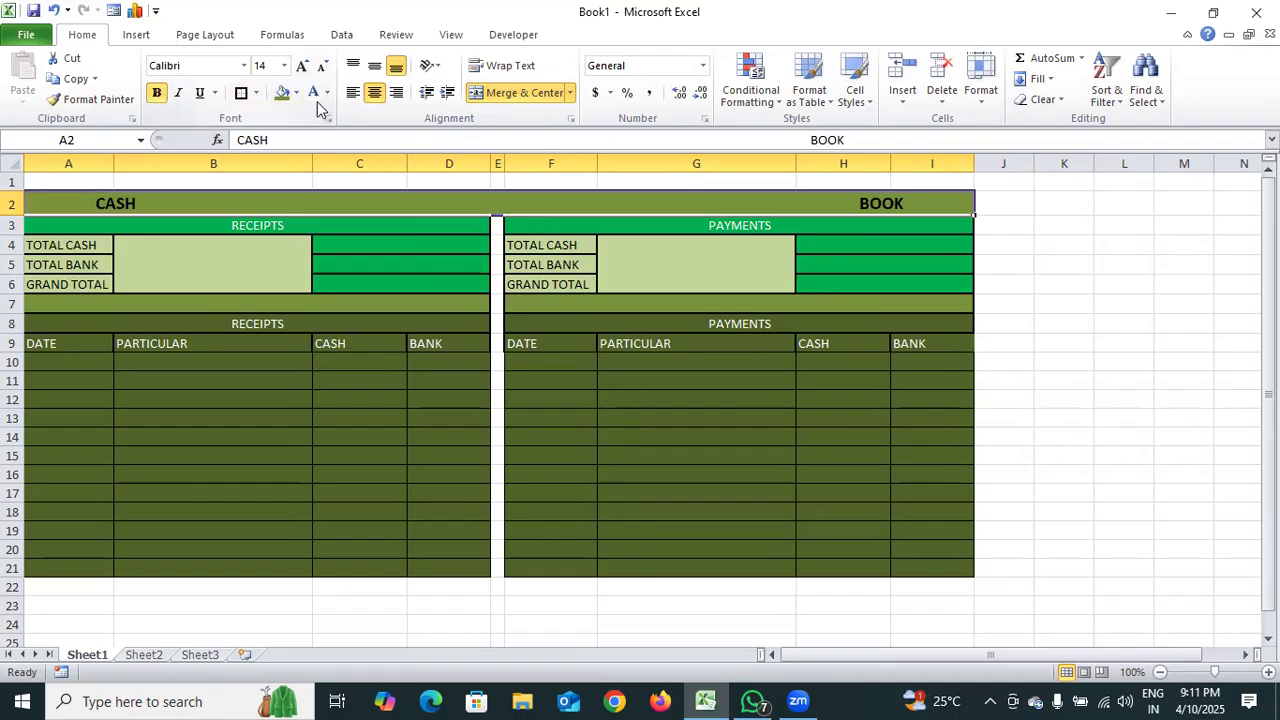
{"action": "left_click", "coordinate": [1000, 258]}
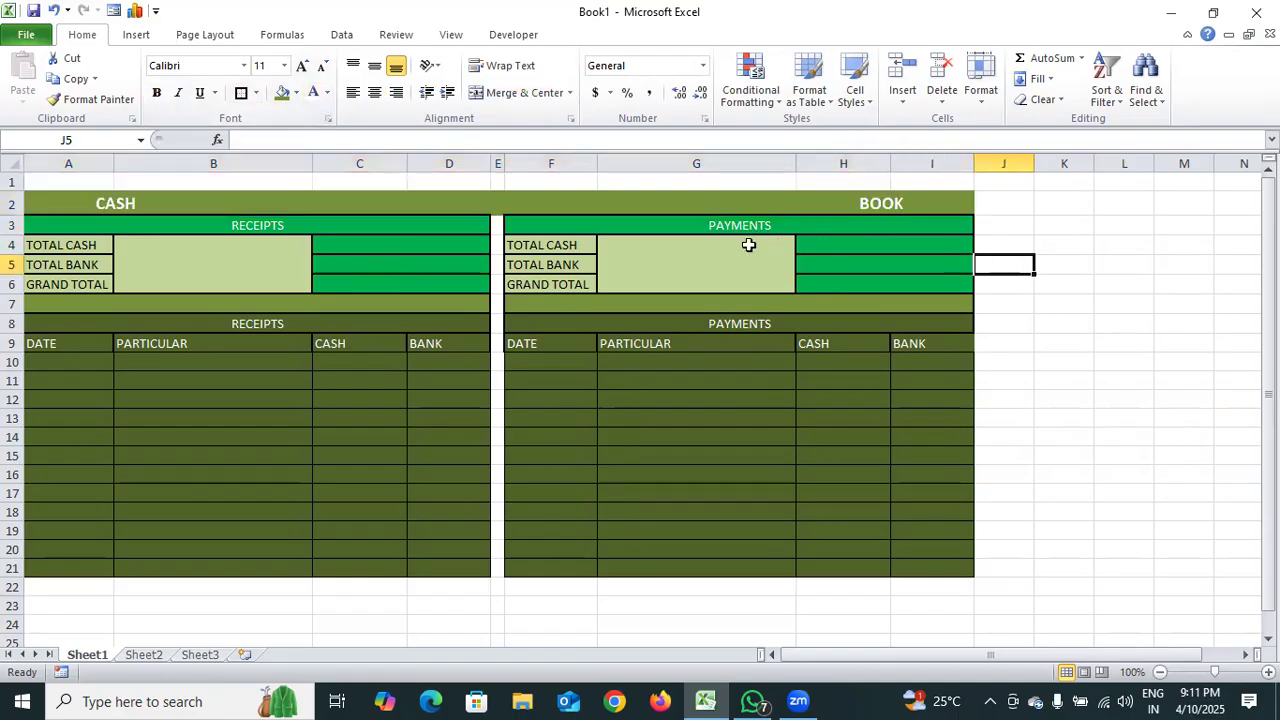
{"action": "left_click", "coordinate": [501, 206]}
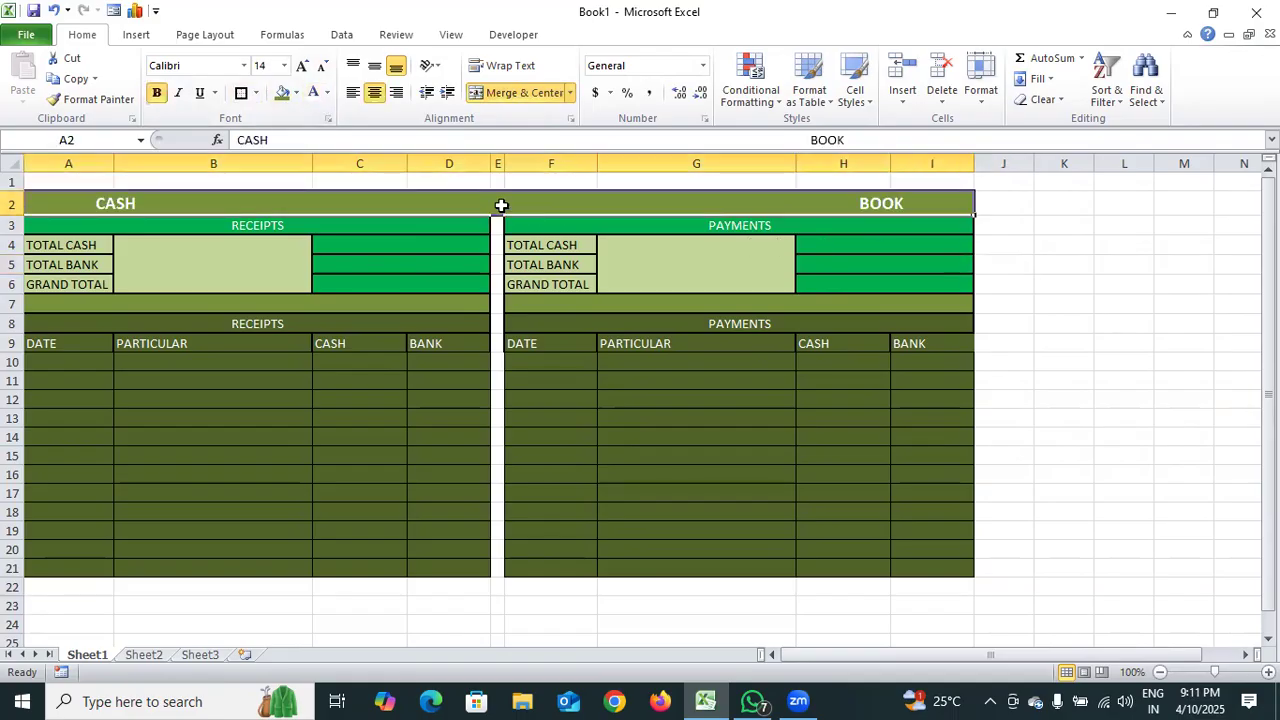
- Insert a text box in row 2 between the words CASH and BOOK and align it within the row's height
{"action": "left_click", "coordinate": [137, 35]}
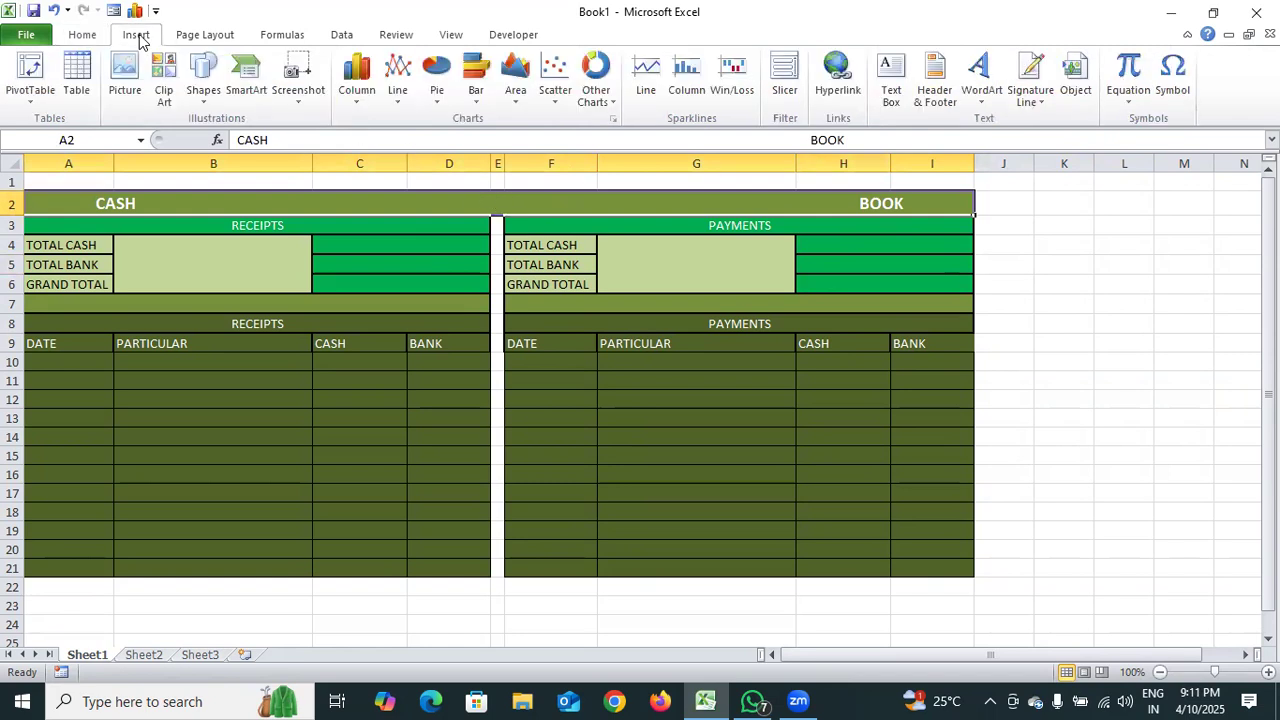
{"action": "left_click", "coordinate": [890, 75]}
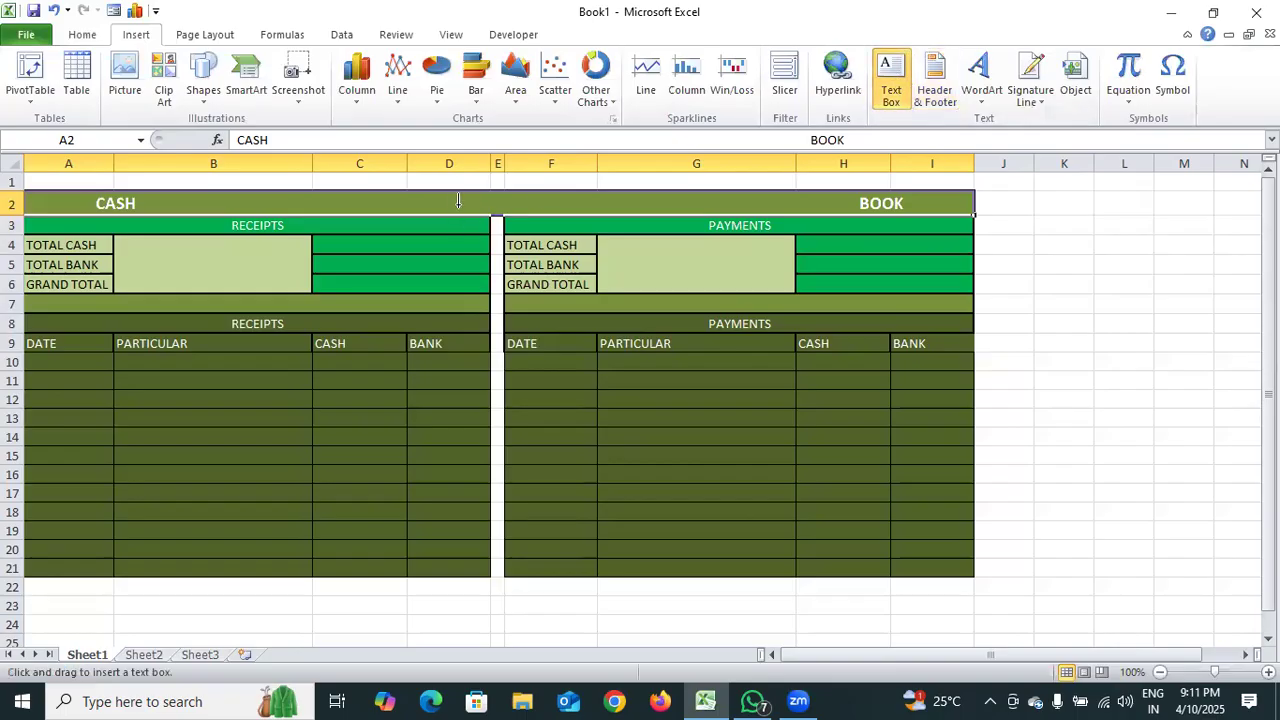
{"action": "left_click", "coordinate": [889, 98]}
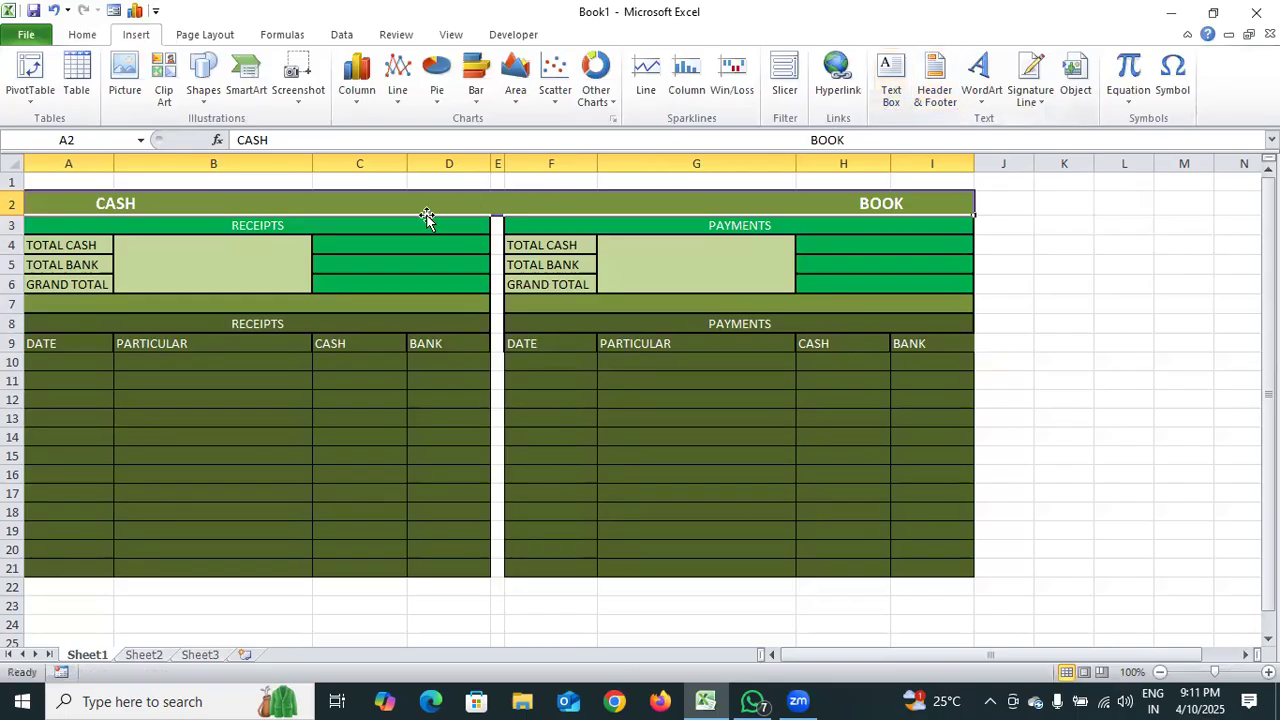
{"action": "left_click", "coordinate": [893, 95]}
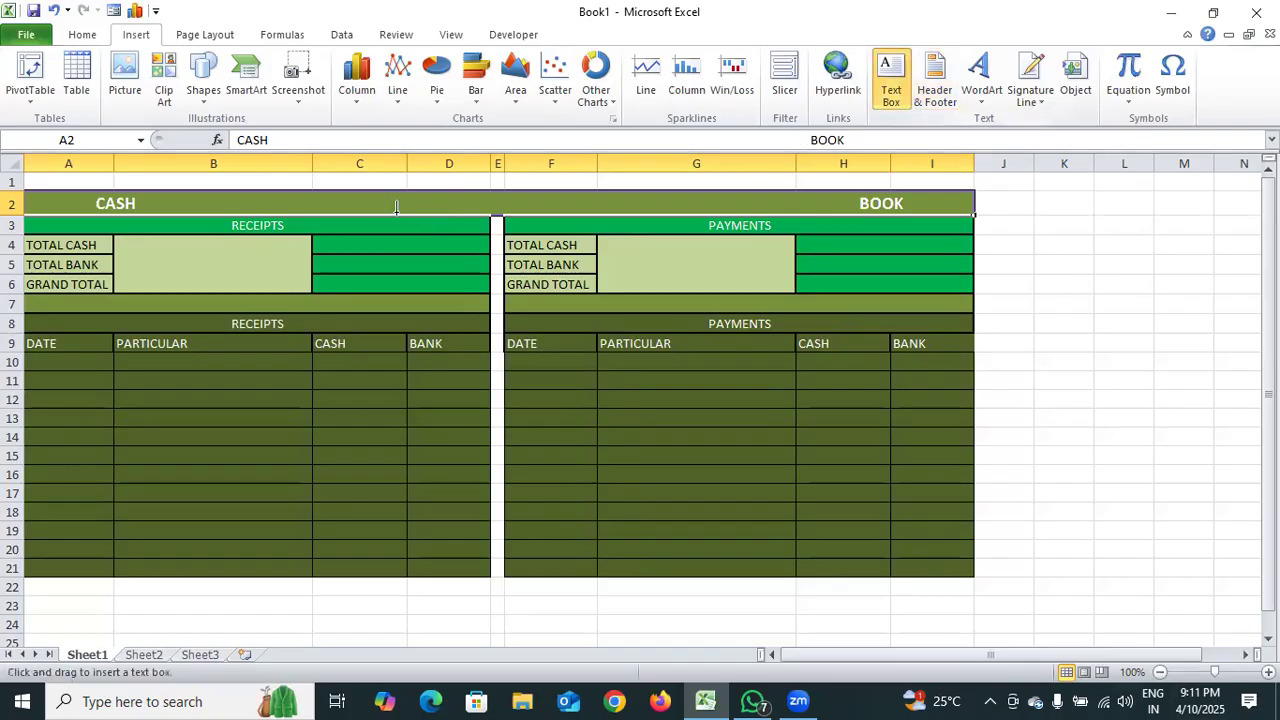
{"action": "mouse_move", "coordinate": [423, 195]}
{"action": "left_mouse_down"}
{"action": "mouse_move", "coordinate": [426, 209]}
{"action": "mouse_move", "coordinate": [590, 218]}
{"action": "left_mouse_up"}
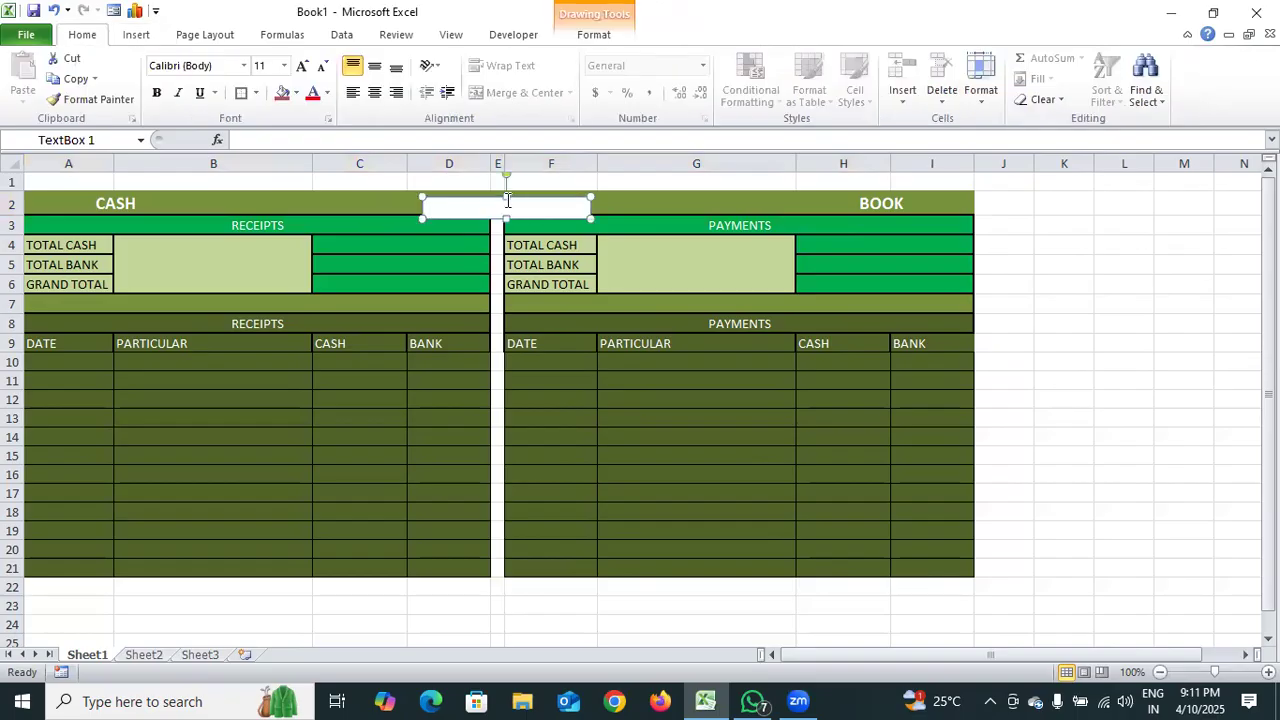
{"action": "left_click_drag", "start_coordinate": [506, 198], "coordinate": [504, 208]}
- Enter MARCH-2025 in the text box and center the text horizontally and vertically
{"action": "right_click", "coordinate": [499, 205]}
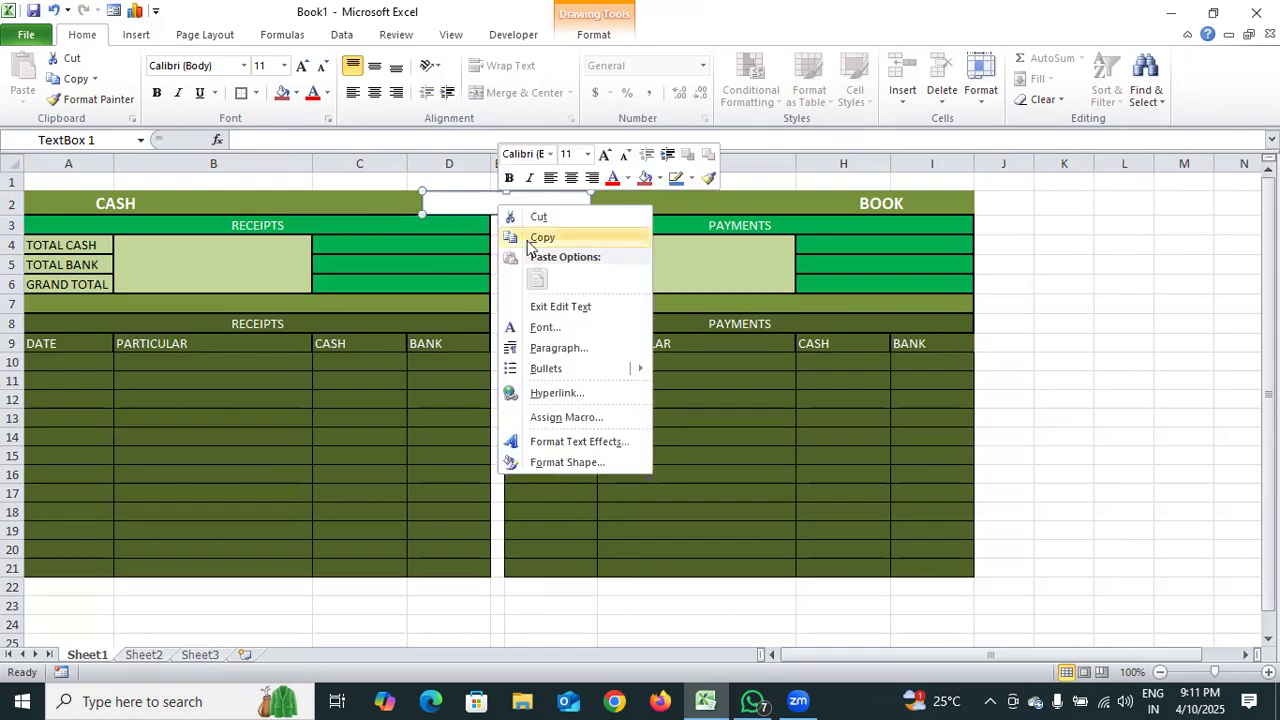
{"action": "left_click", "coordinate": [466, 209]}
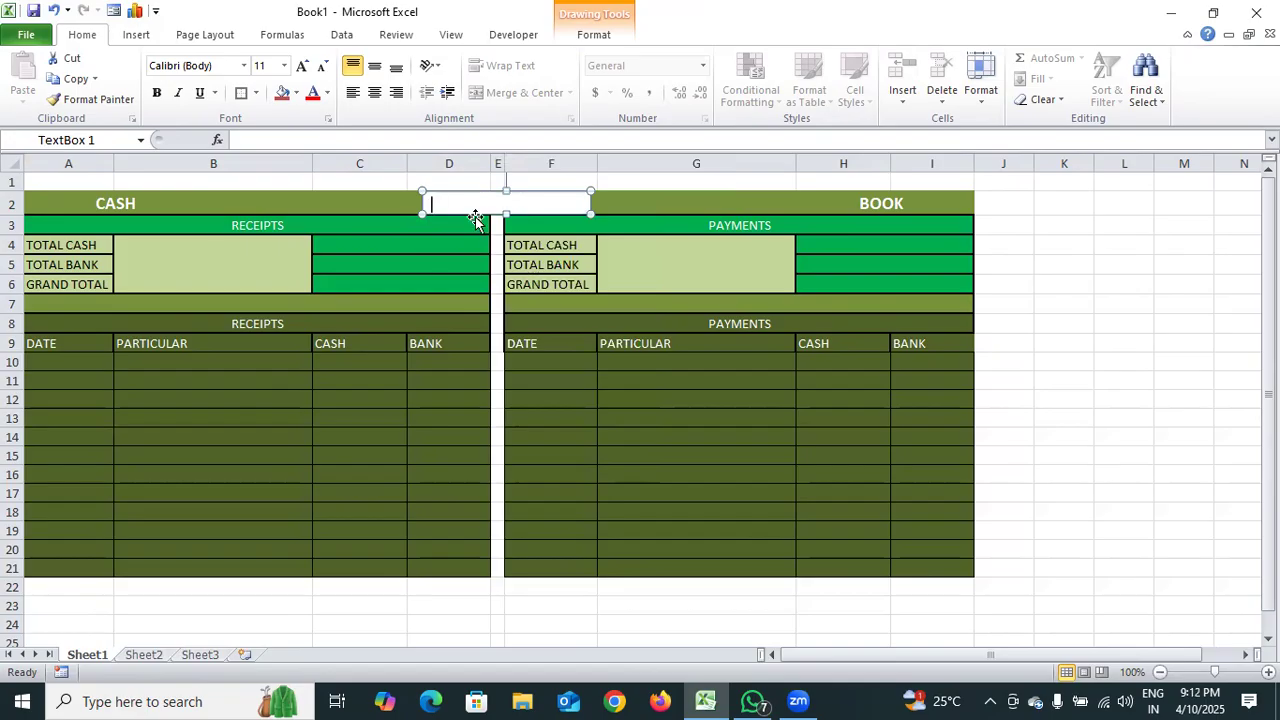
{"action": "type", "text": "MARCH-2025"}
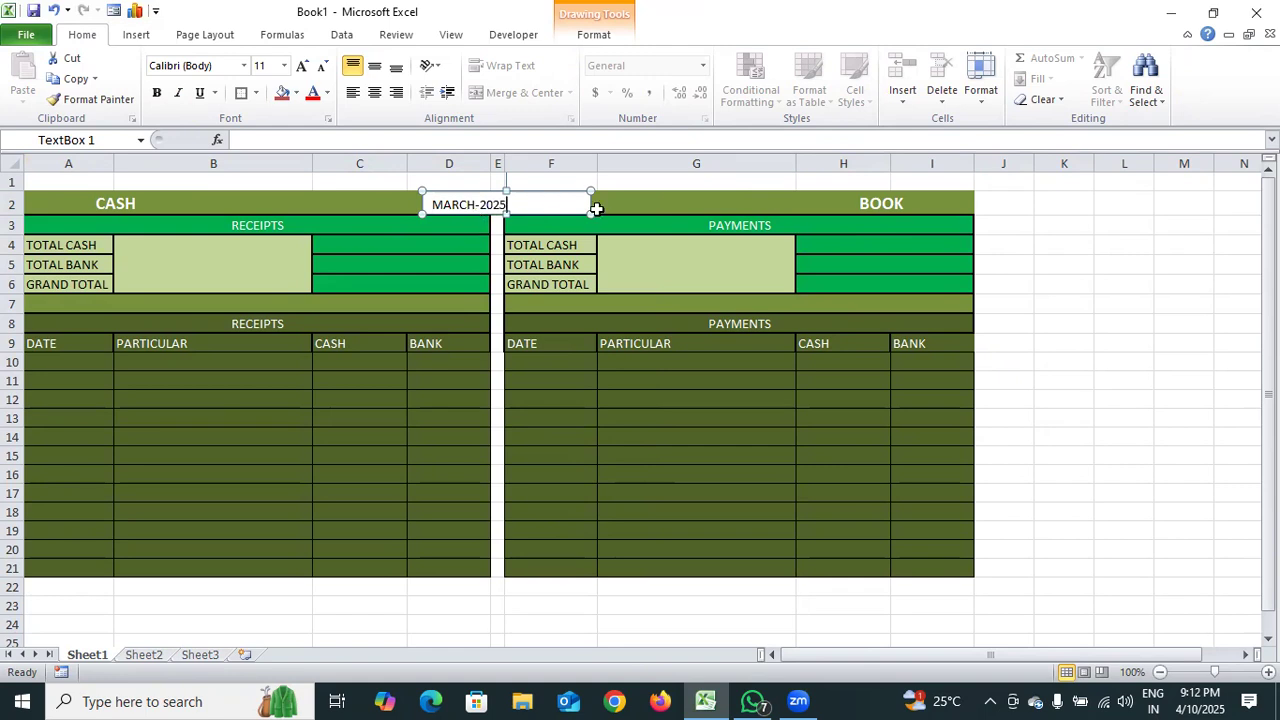
{"action": "key", "text": "ctrl+a"}
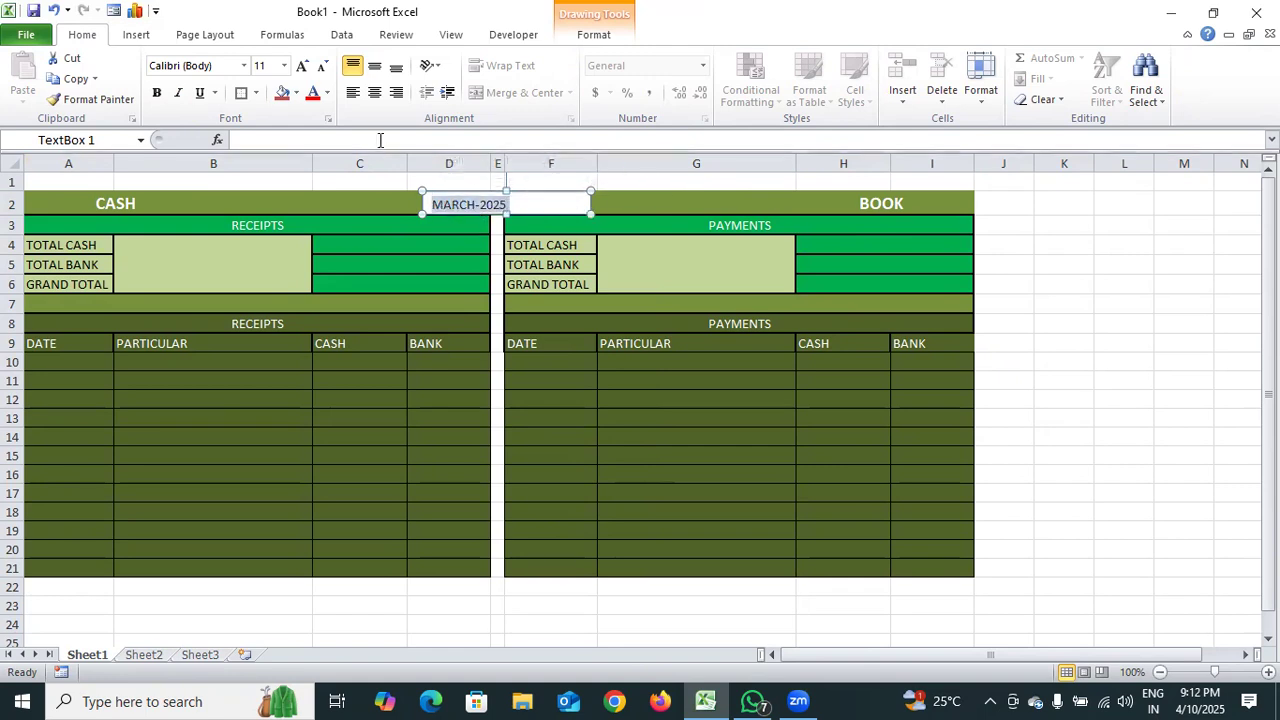
{"action": "left_click", "coordinate": [372, 92]}
{"action": "left_click", "coordinate": [374, 66]}
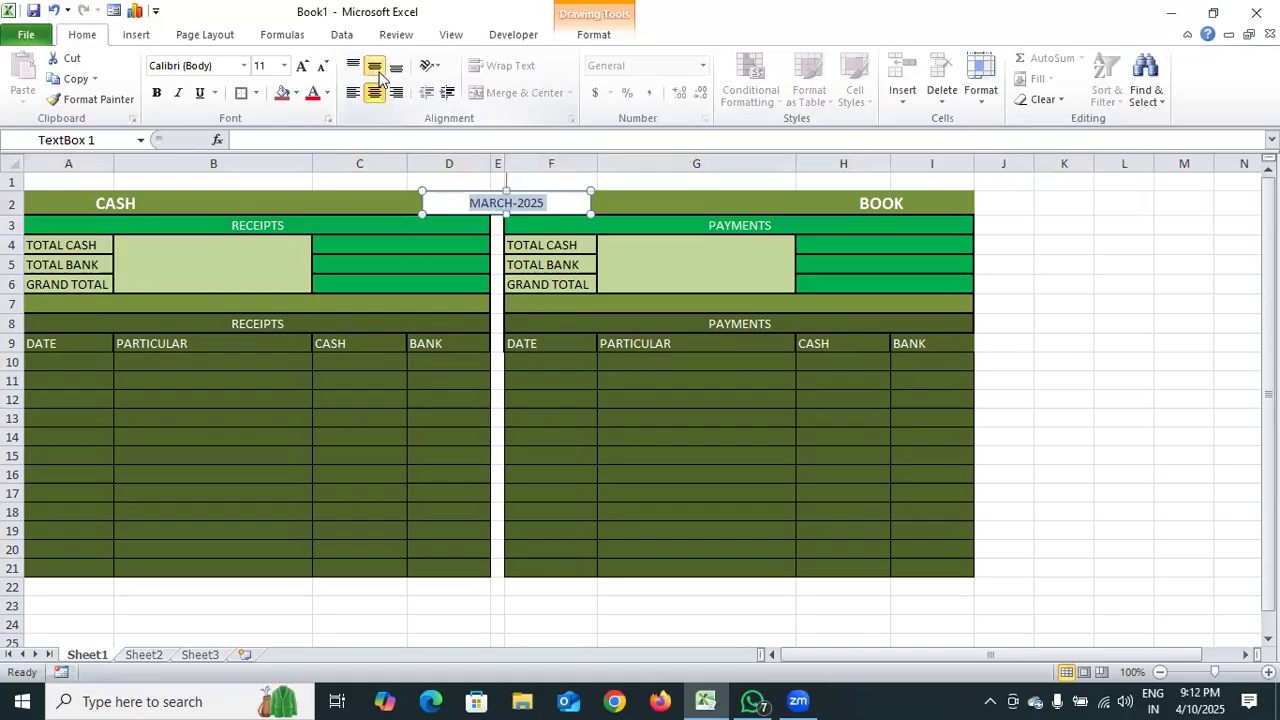
- Fill the MARCH-2025 text box with the olive green theme color matching the title row
{"action": "left_click", "coordinate": [296, 93]}
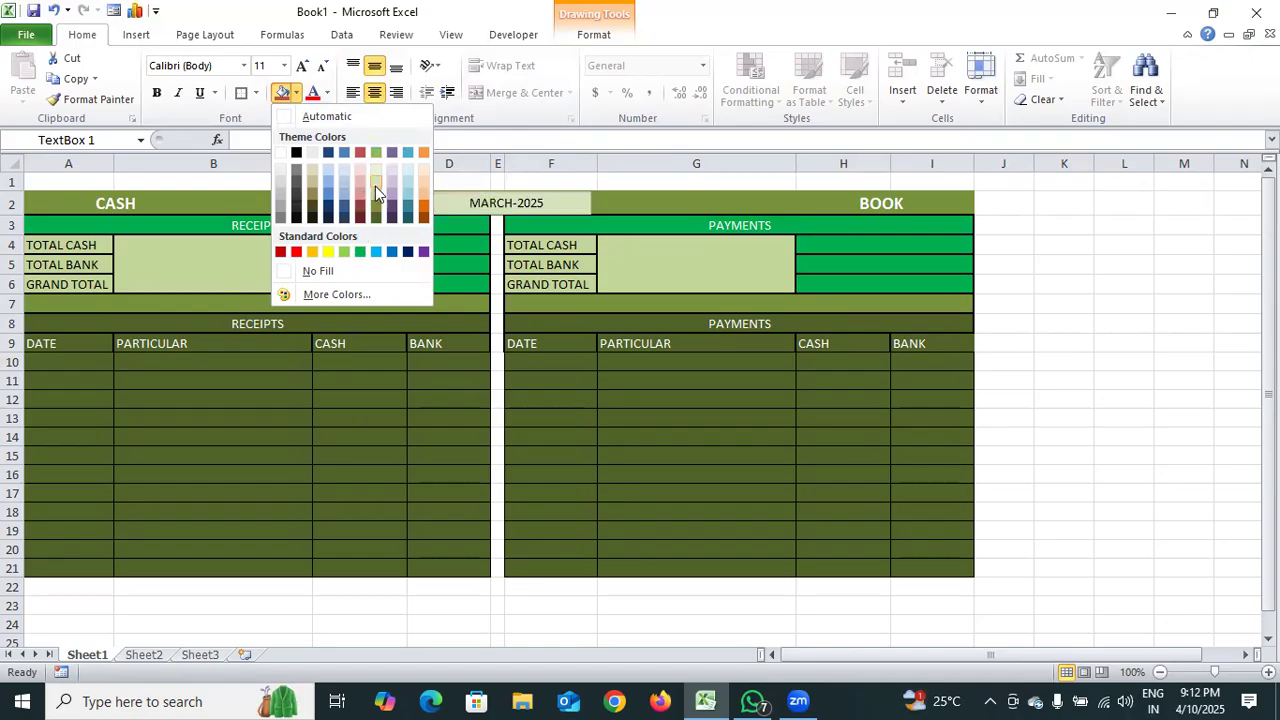
{"action": "left_click", "coordinate": [378, 213]}
{"action": "left_click", "coordinate": [1130, 436]}
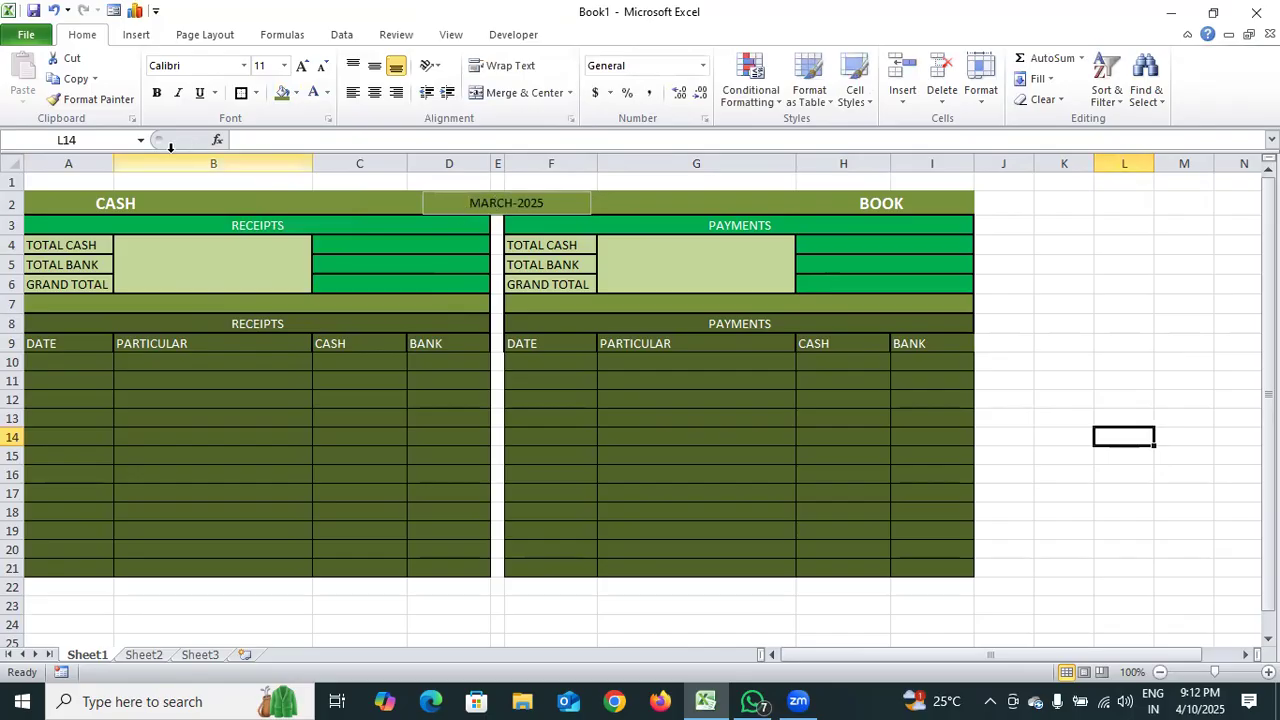
- Merge and center cells A1:I1 and enter the company name M,S LONE COMPUTER WORKS
{"action": "left_click_drag", "start_coordinate": [89, 182], "coordinate": [906, 186]}
{"action": "left_click", "coordinate": [476, 93]}
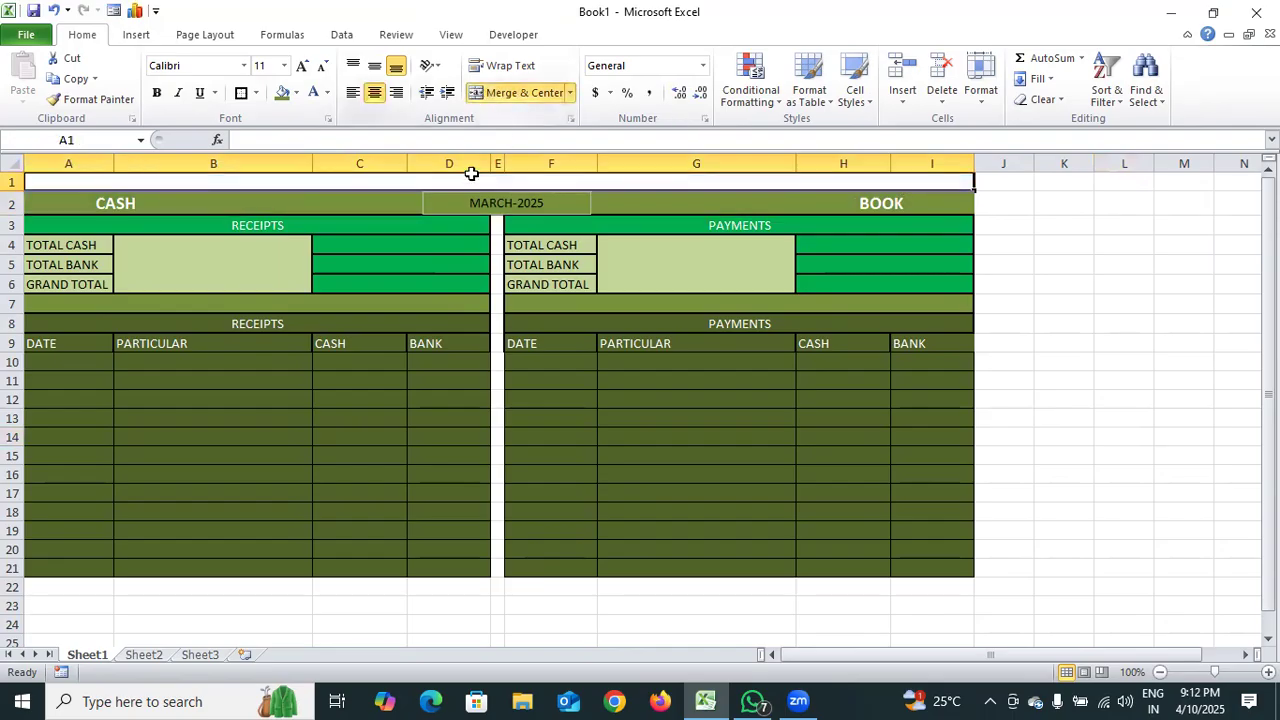
{"action": "double_click", "coordinate": [471, 183]}
{"action": "type", "text": "M,S LONE COMPUTER"}
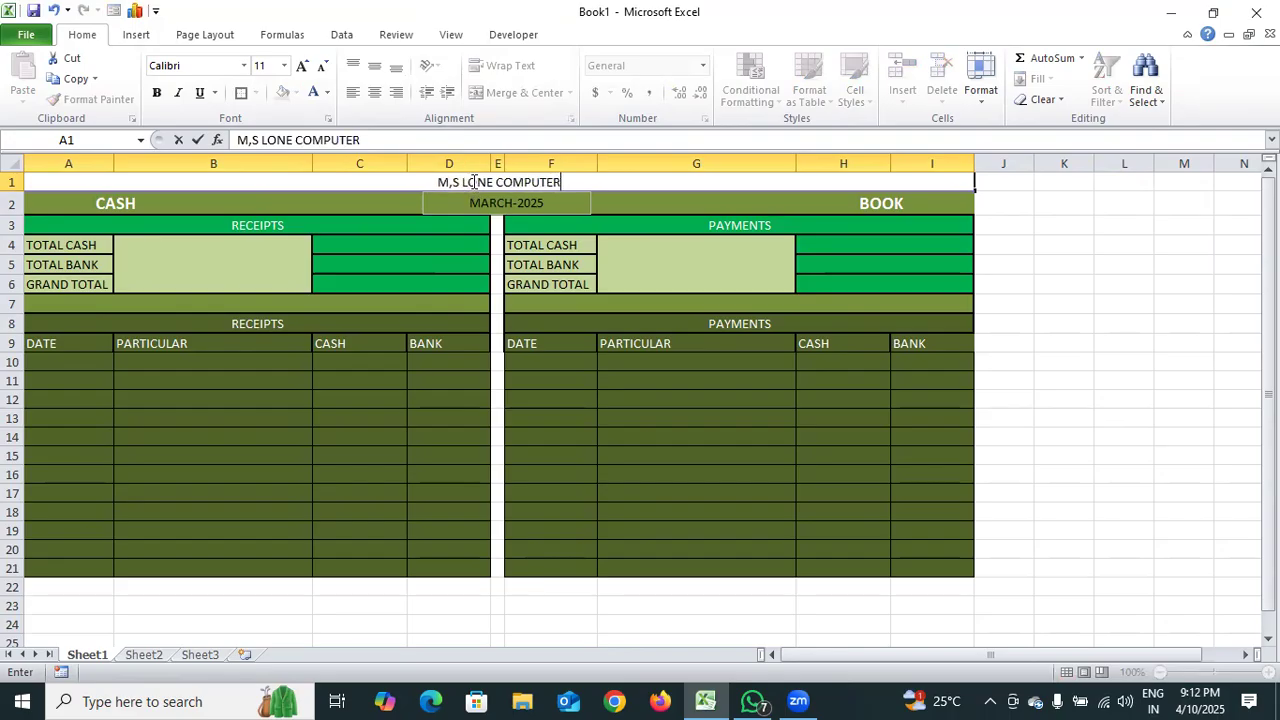
{"action": "type", "text": " WORK"}
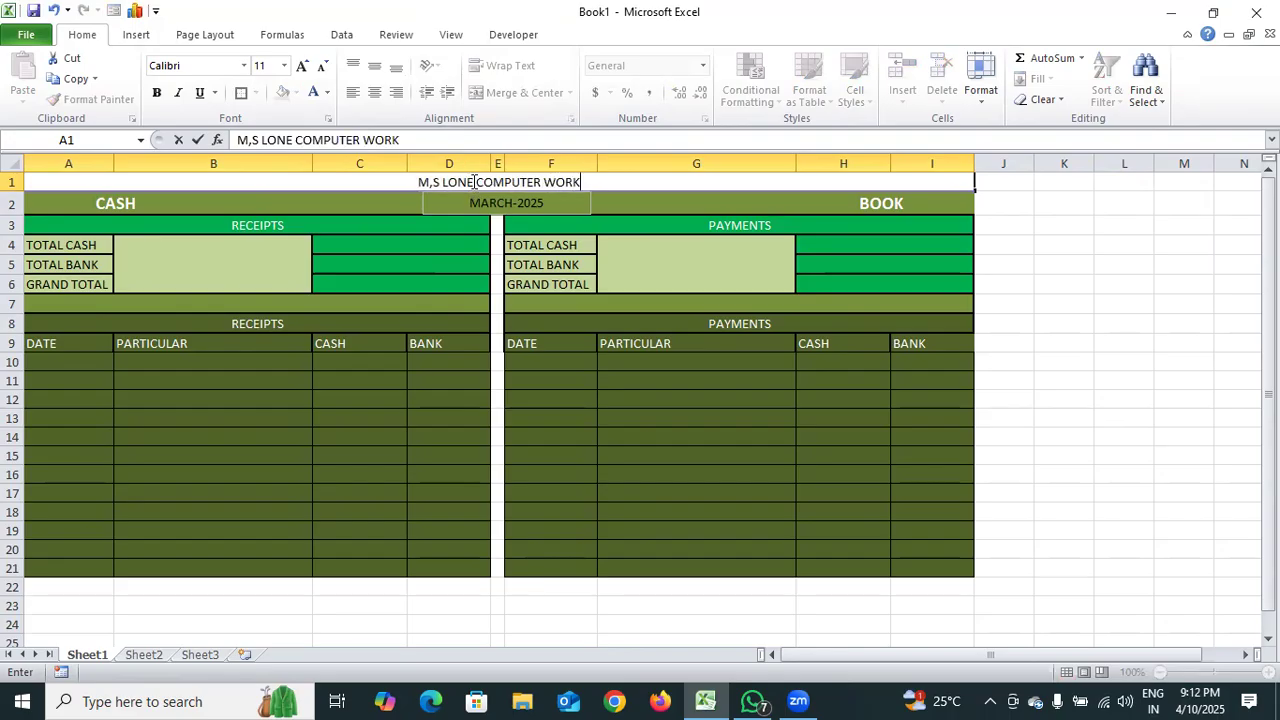
{"action": "type", "text": "S ASSAR"}
{"action": "key", "text": "BackSpace"}
{"action": "key", "text": "BackSpace"}
{"action": "key", "text": "BackSpace"}
{"action": "key", "text": "BackSpace"}
{"action": "key", "text": "BackSpace"}
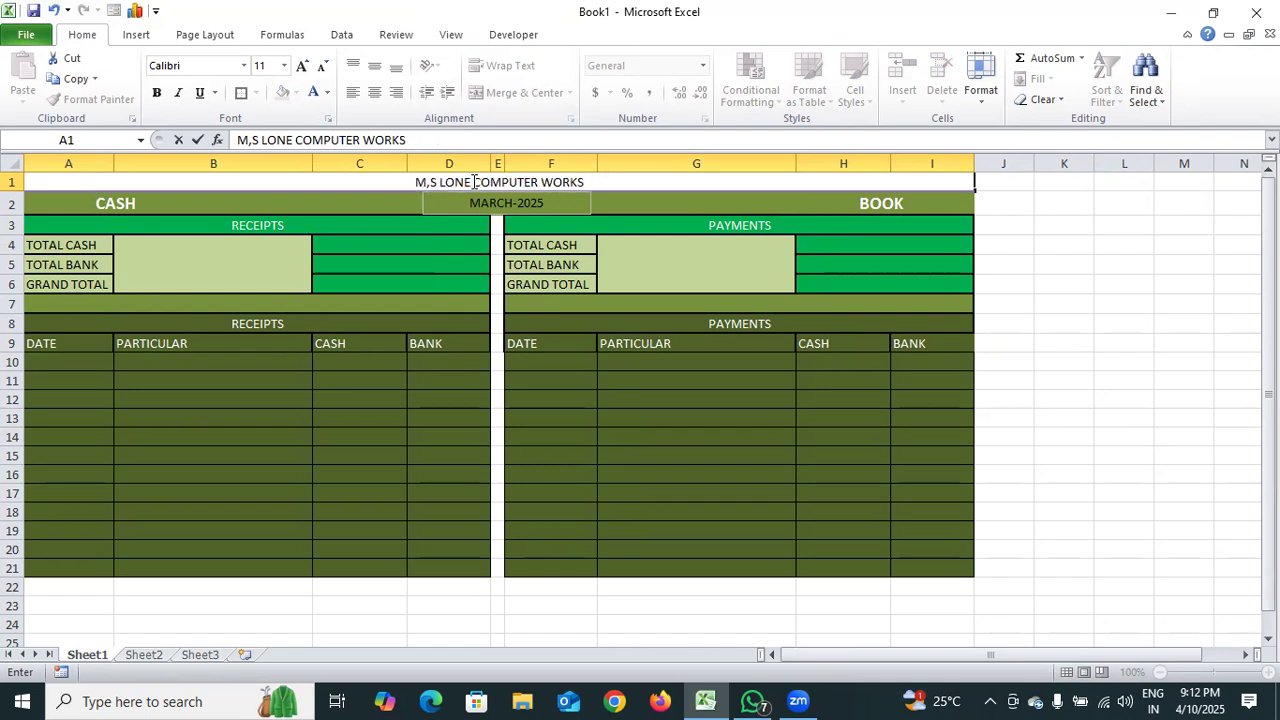
- Add the company's address on a second line of the merged row 1 heading
{"action": "key", "text": "alt+Return"}
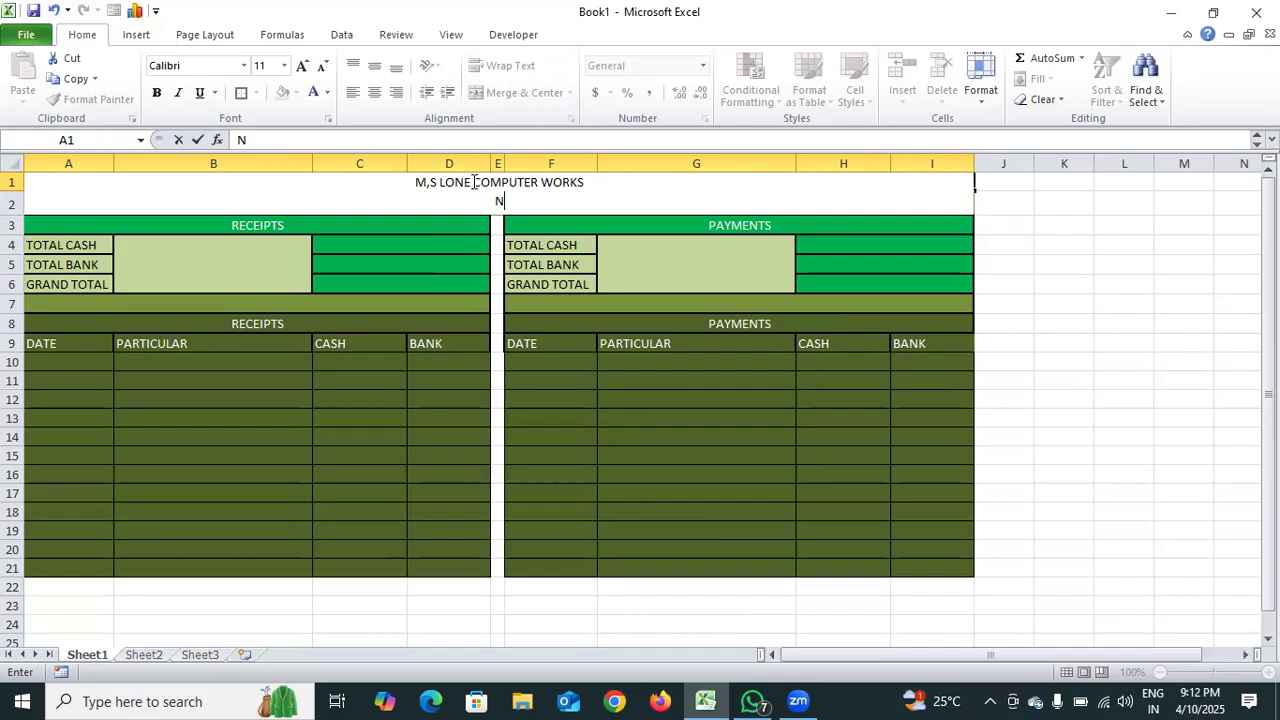
{"action": "type", "text": "AR JK BANK "}
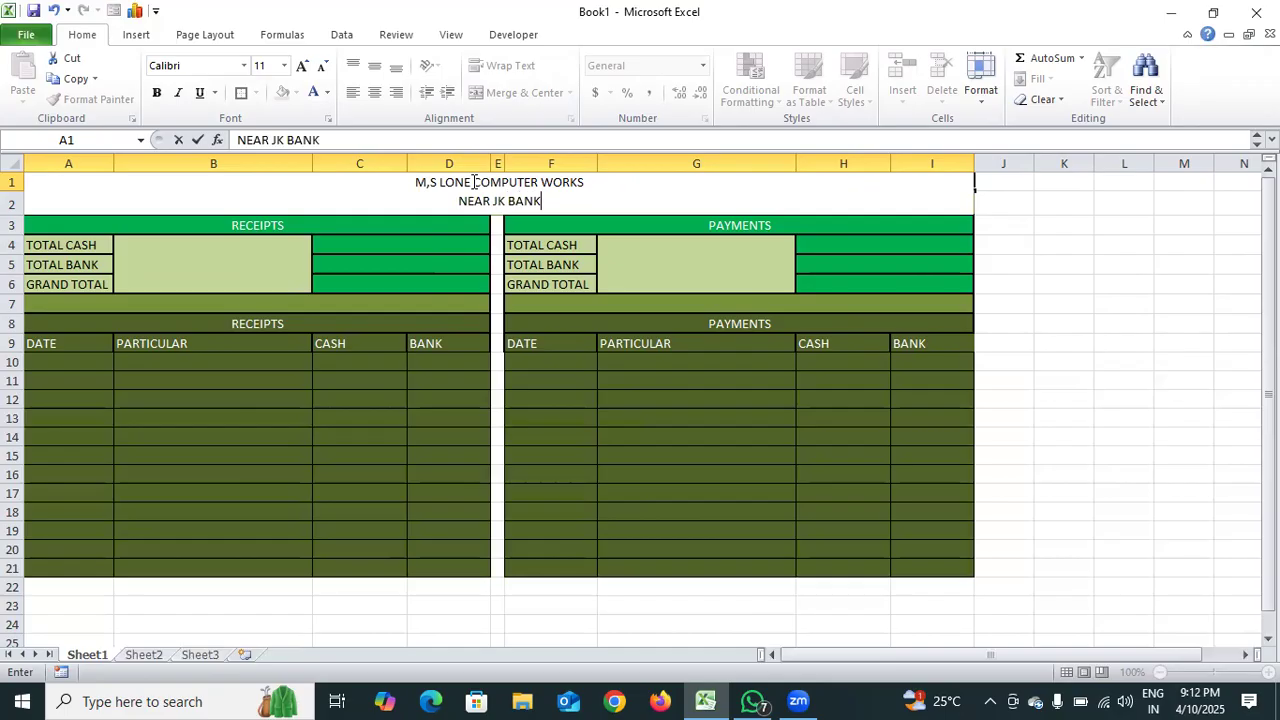
{"action": "type", "text": "HOS"}
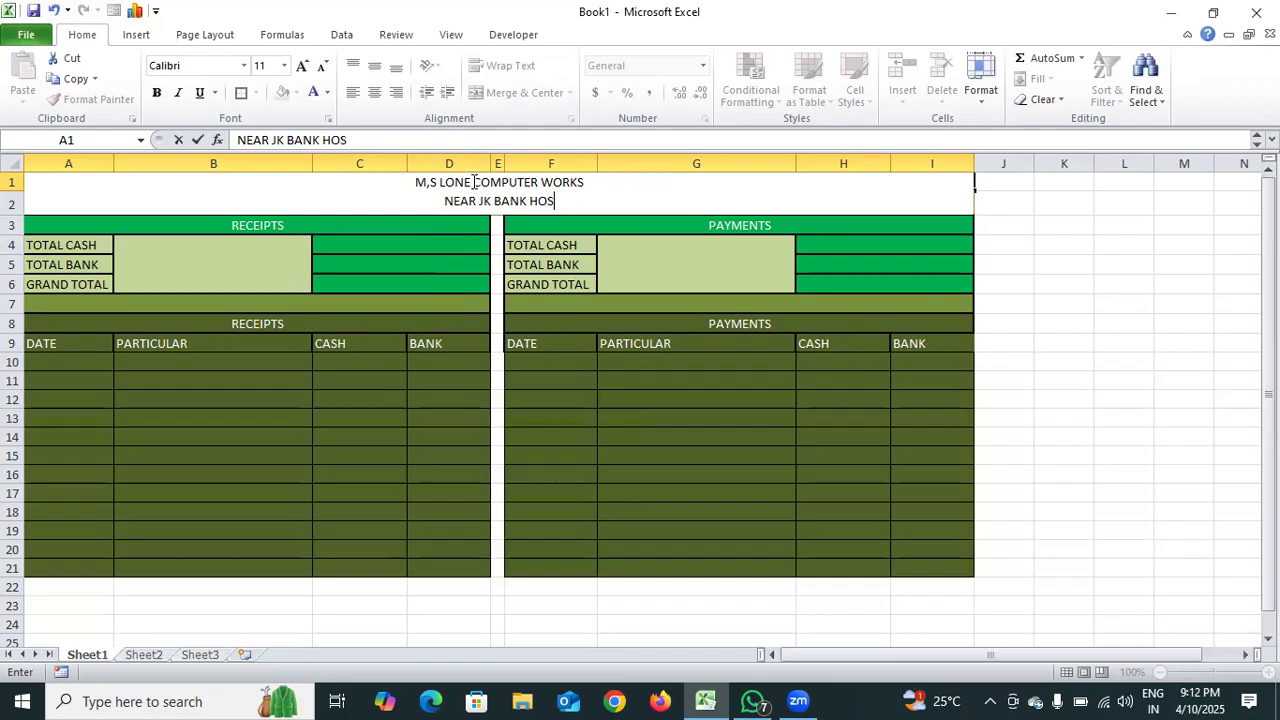
{"action": "type", "text": "PITAL "}
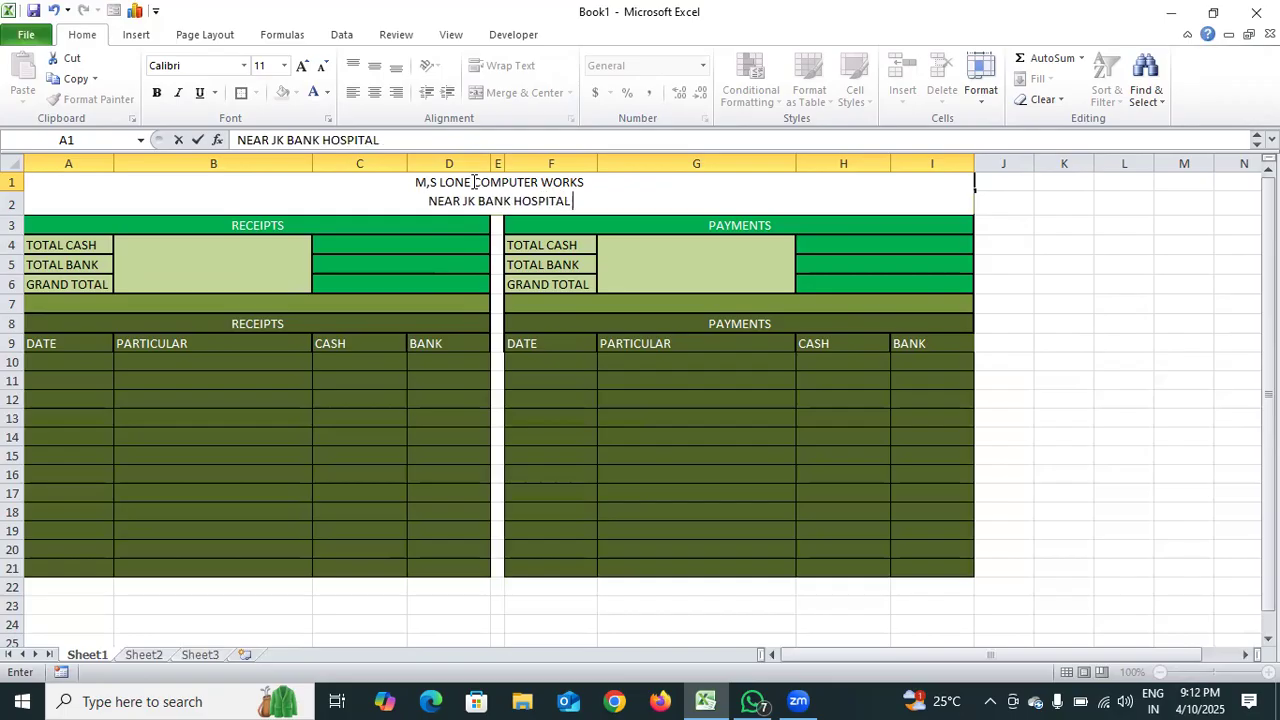
{"action": "type", "text": "ROAD ASSAR"}
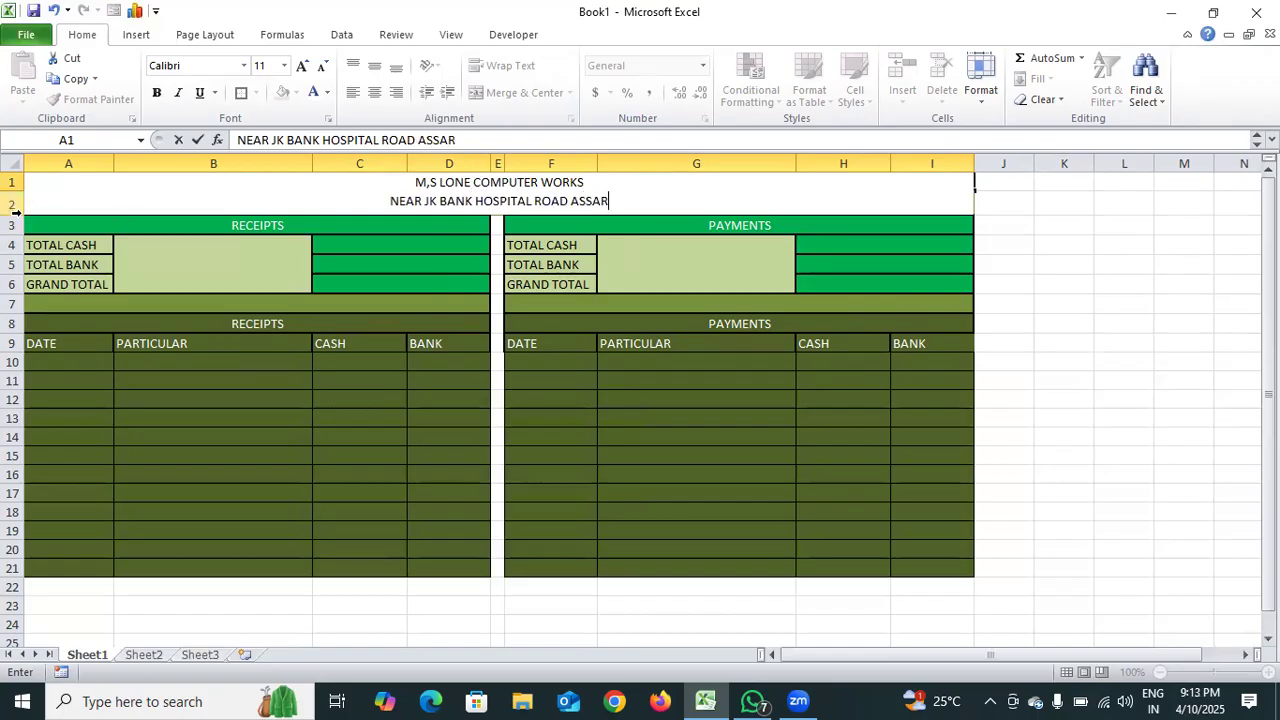
- Increase the height of row 2 to nearly double
{"action": "left_click", "coordinate": [15, 209]}
{"action": "left_click_drag", "start_coordinate": [15, 213], "coordinate": [28, 231]}
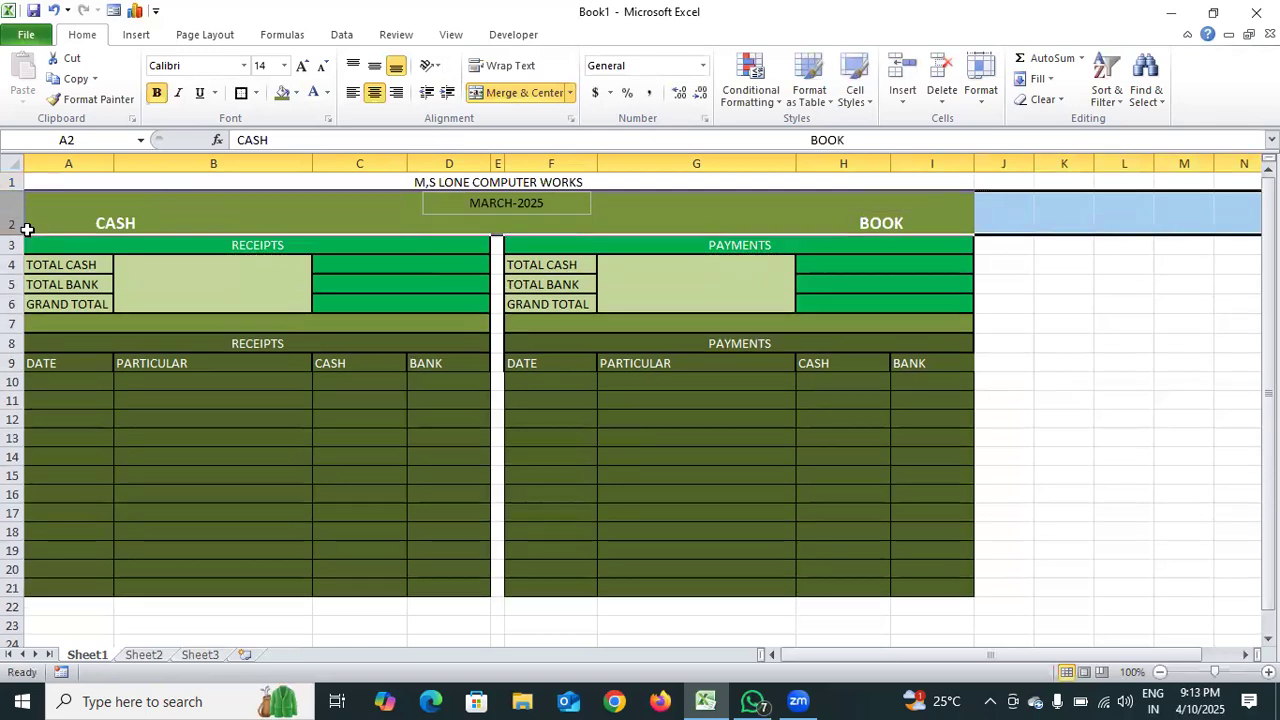
- Undo the row 2 height change and instead increase the height of row 1 to fit both heading lines
{"action": "left_click", "coordinate": [54, 11]}
{"action": "left_click_drag", "start_coordinate": [21, 187], "coordinate": [22, 214]}
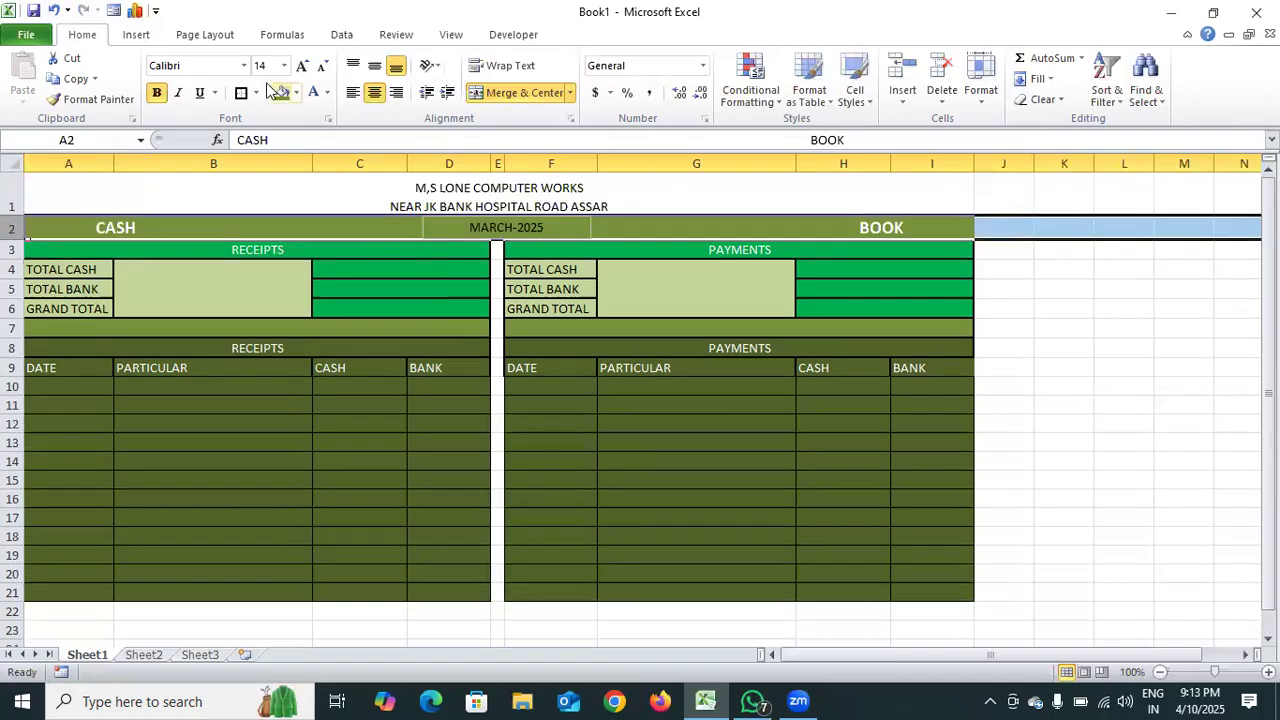
- Set the company name and address heading in row 1 to 14 pt bold
{"action": "left_click", "coordinate": [527, 196]}
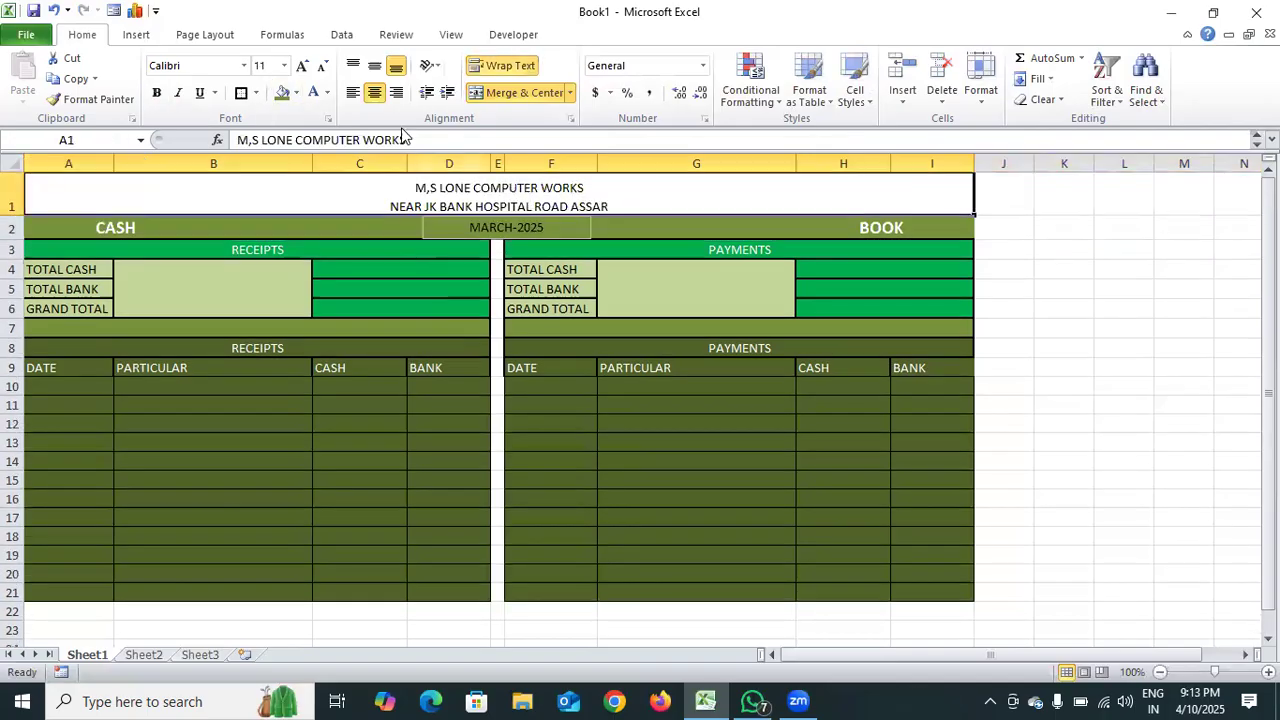
{"action": "left_click", "coordinate": [302, 67]}
{"action": "left_click", "coordinate": [302, 67]}
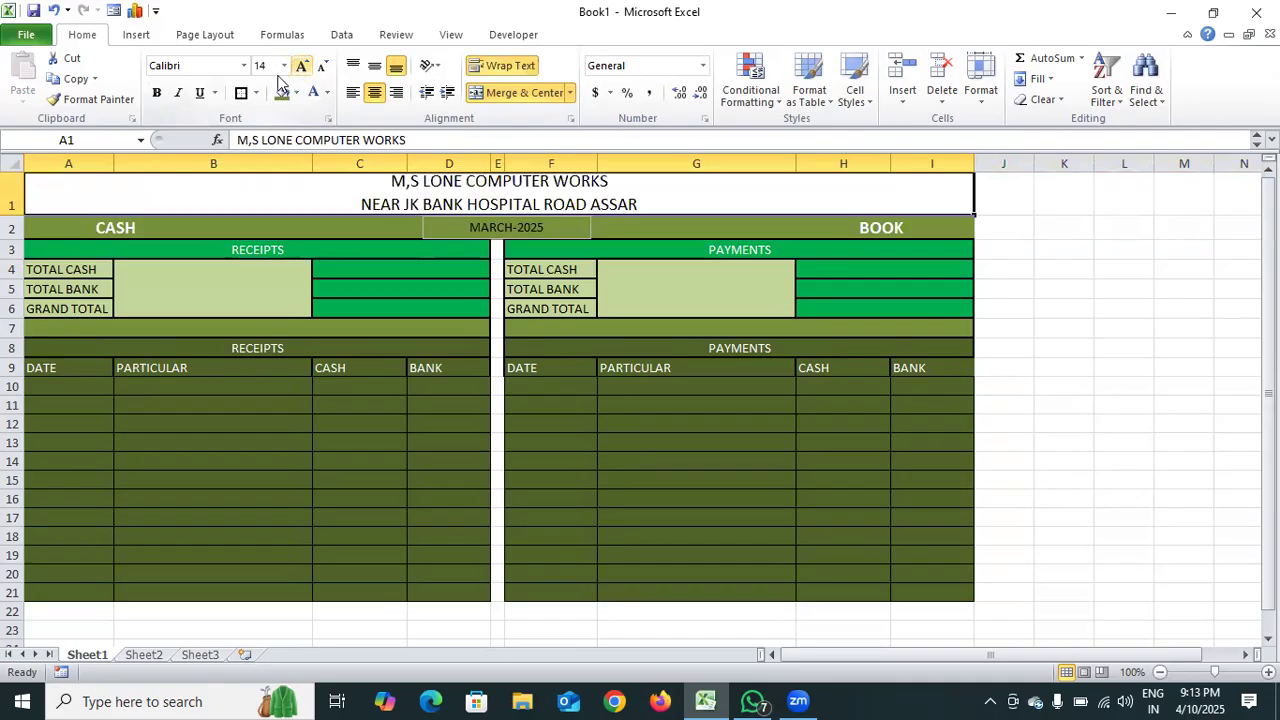
{"action": "left_click", "coordinate": [160, 93]}
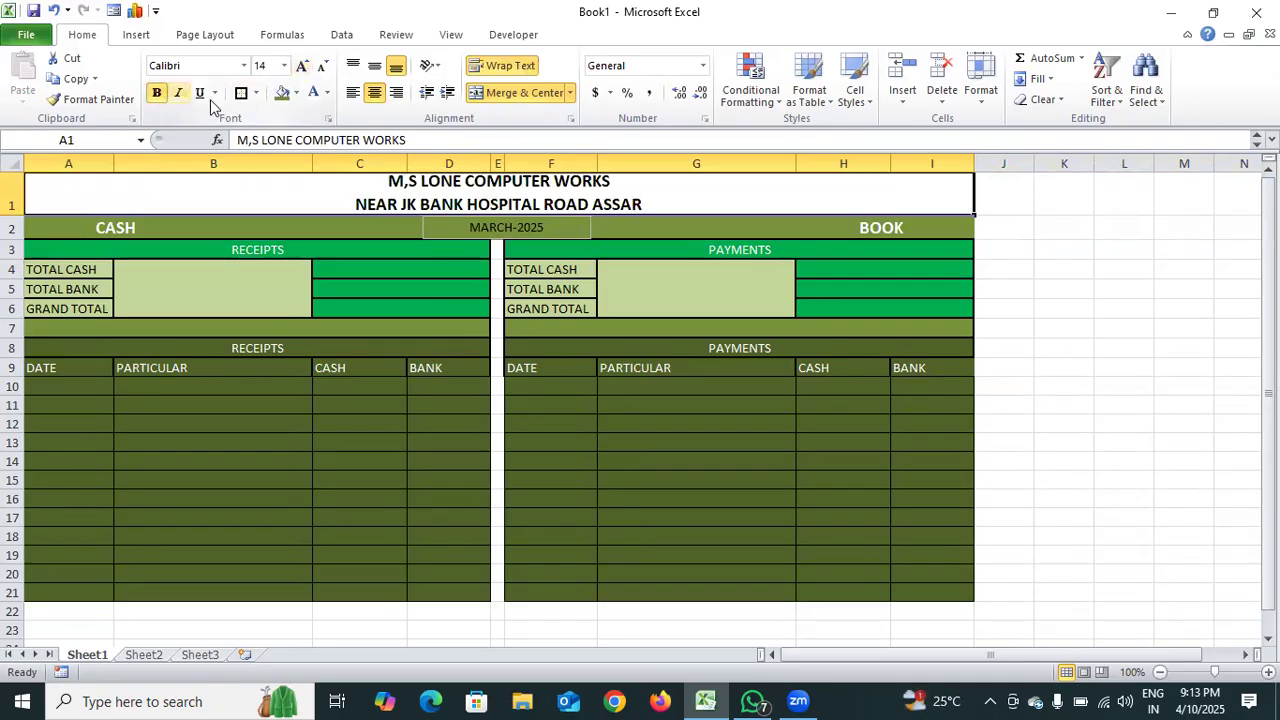
- Give the row 1 heading a standard green fill with white text and make the row slightly taller
{"action": "left_click", "coordinate": [296, 93]}
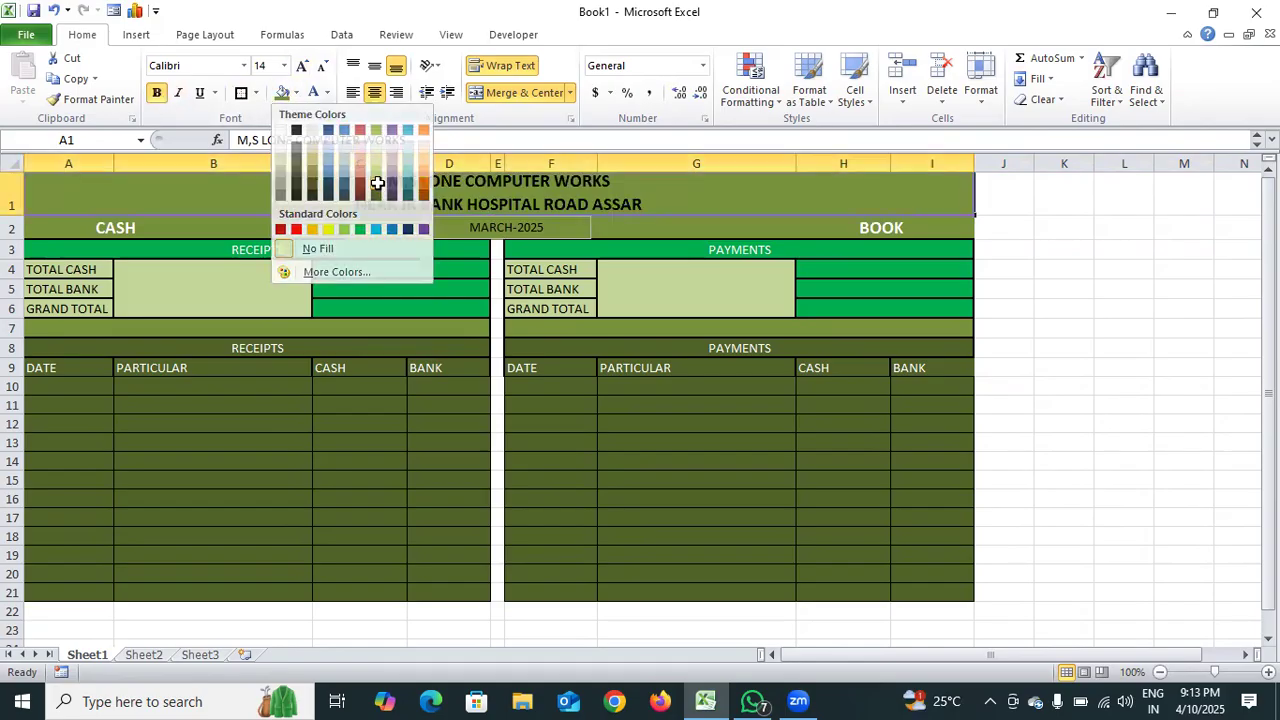
{"action": "left_click", "coordinate": [376, 183]}
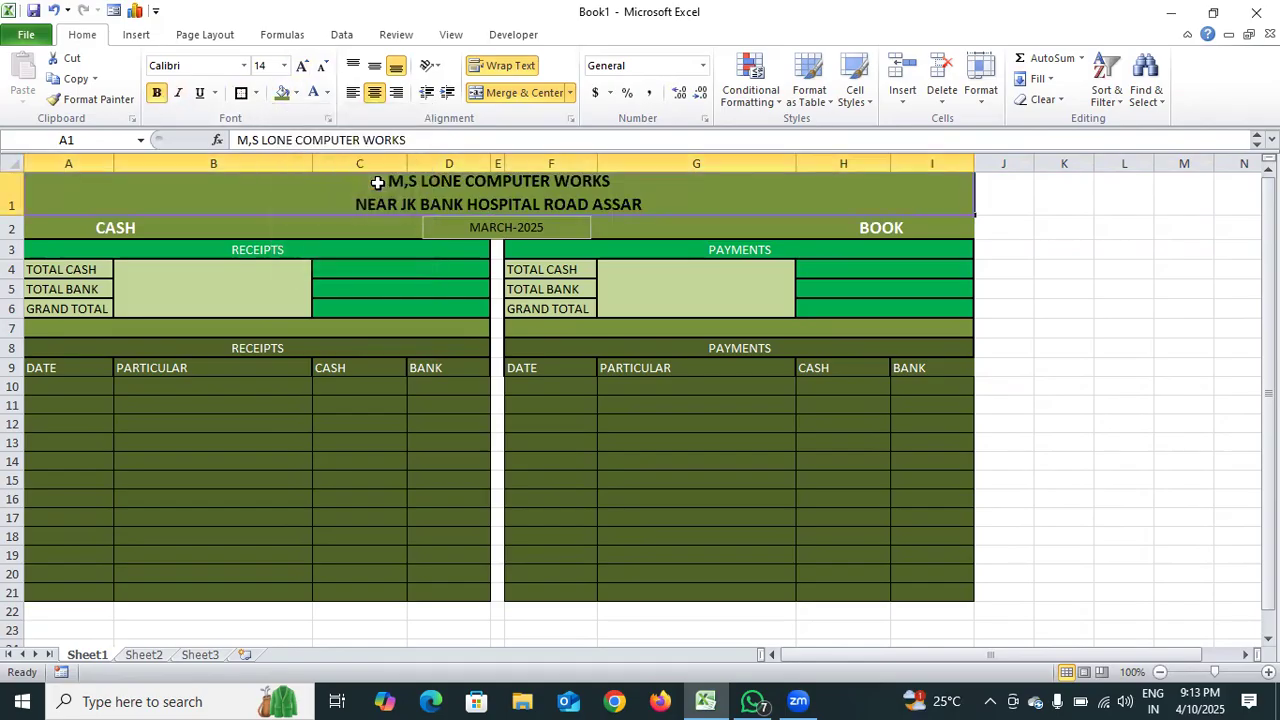
{"action": "left_click", "coordinate": [296, 93]}
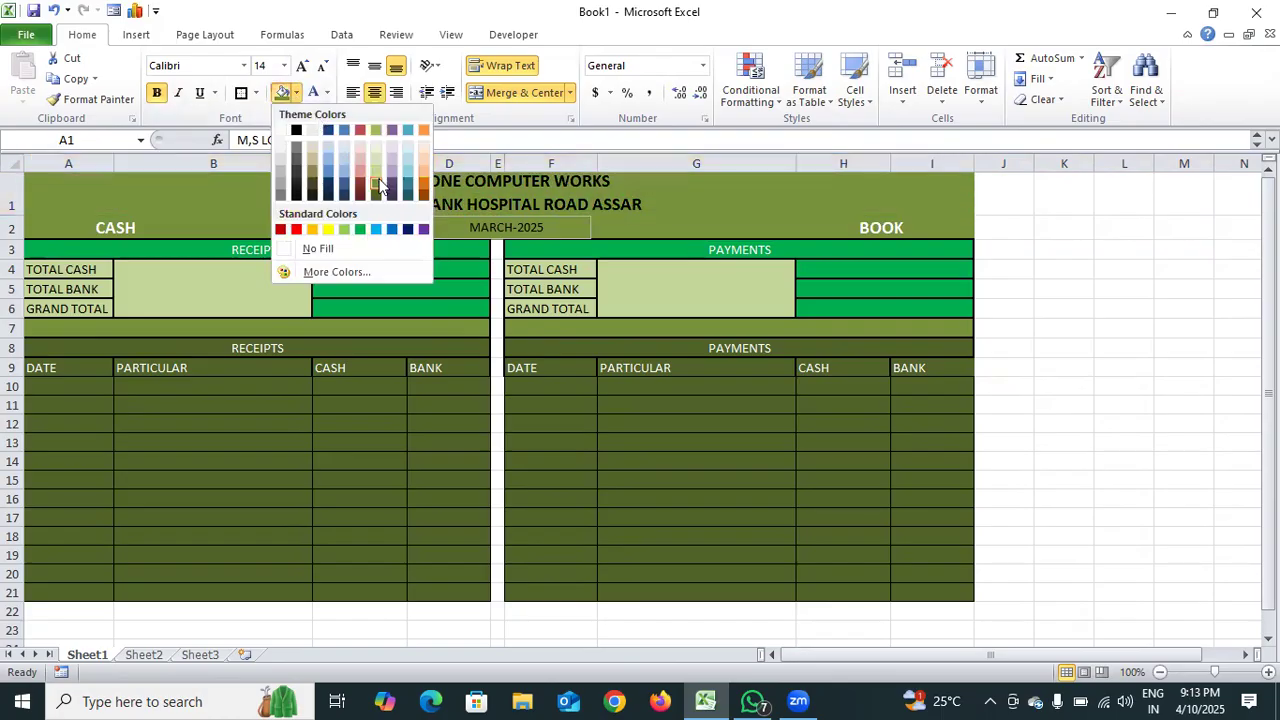
{"action": "left_click", "coordinate": [360, 229]}
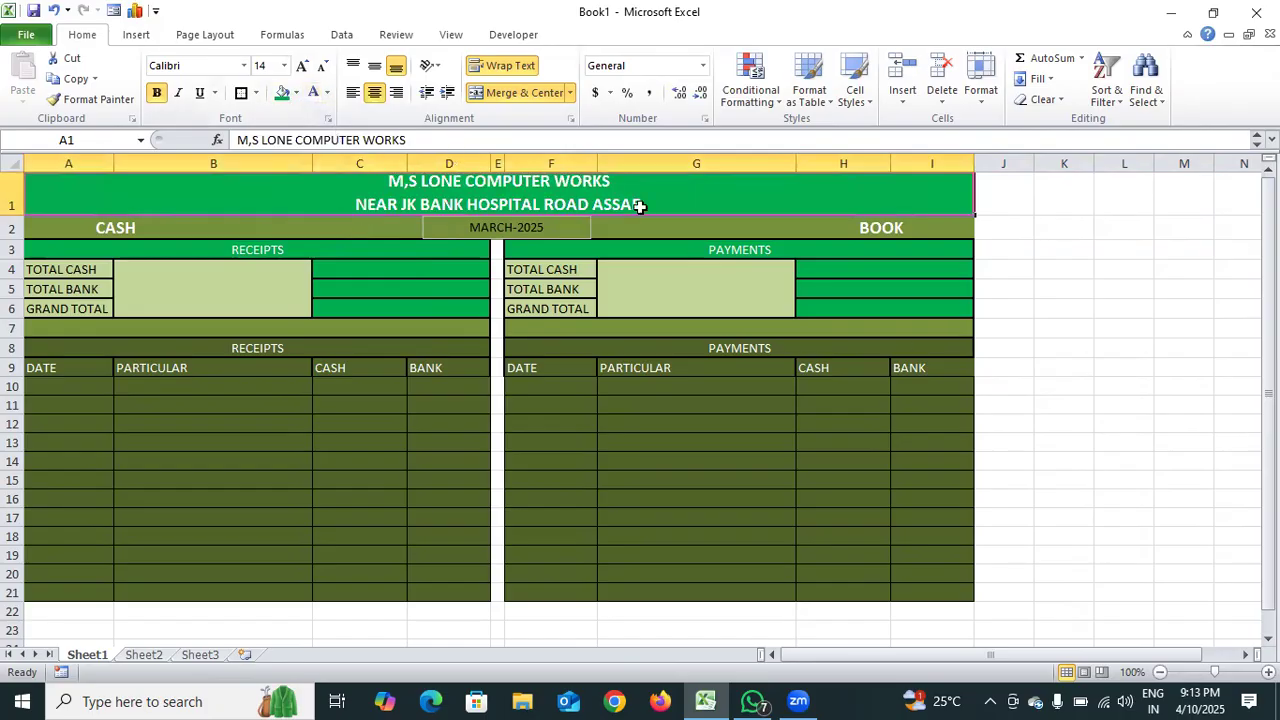
{"action": "left_click_drag", "start_coordinate": [14, 212], "coordinate": [14, 222]}
{"action": "left_click", "coordinate": [1060, 449]}
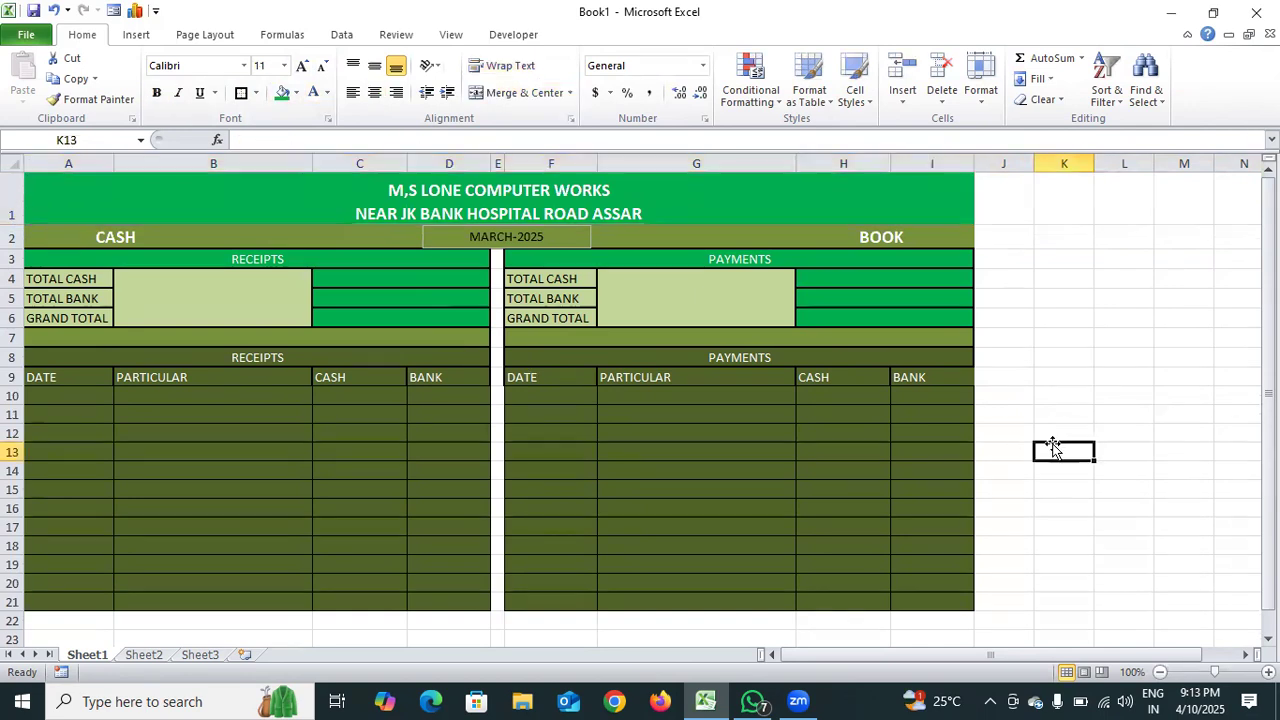
- Remove the outline from the MARCH-2025 text box
{"action": "left_click", "coordinate": [464, 249]}
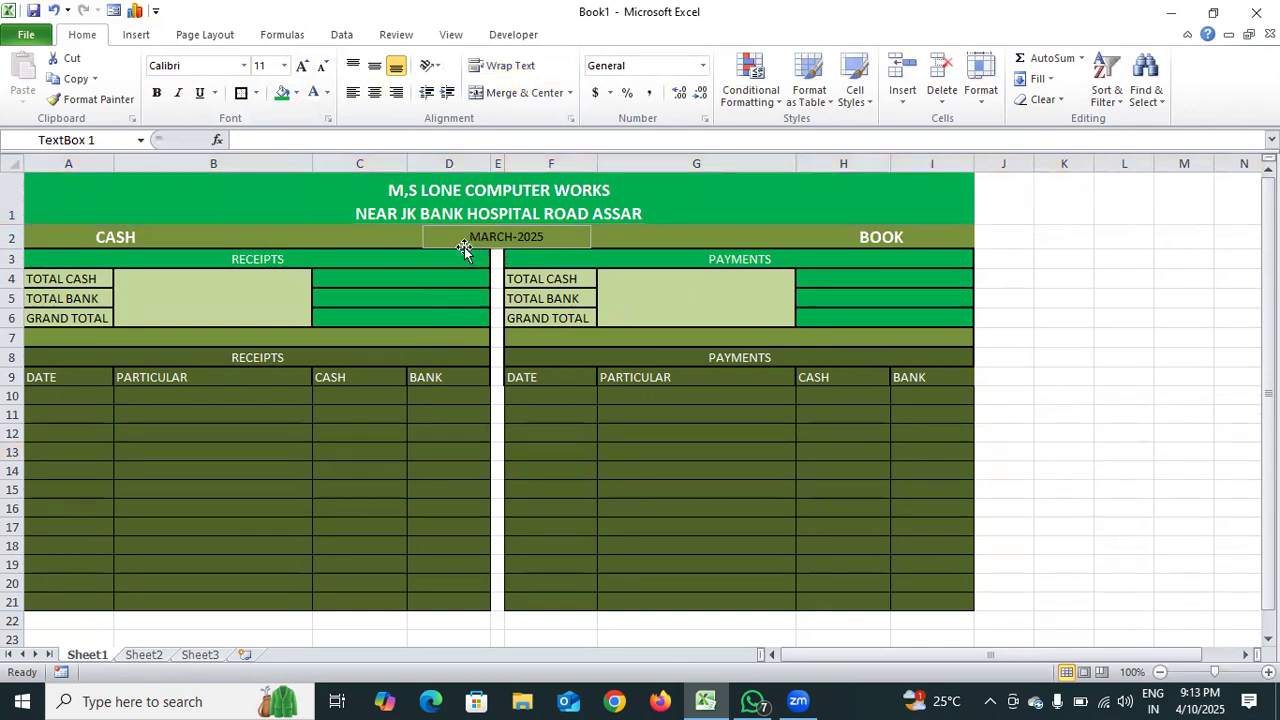
{"action": "left_click", "coordinate": [601, 40]}
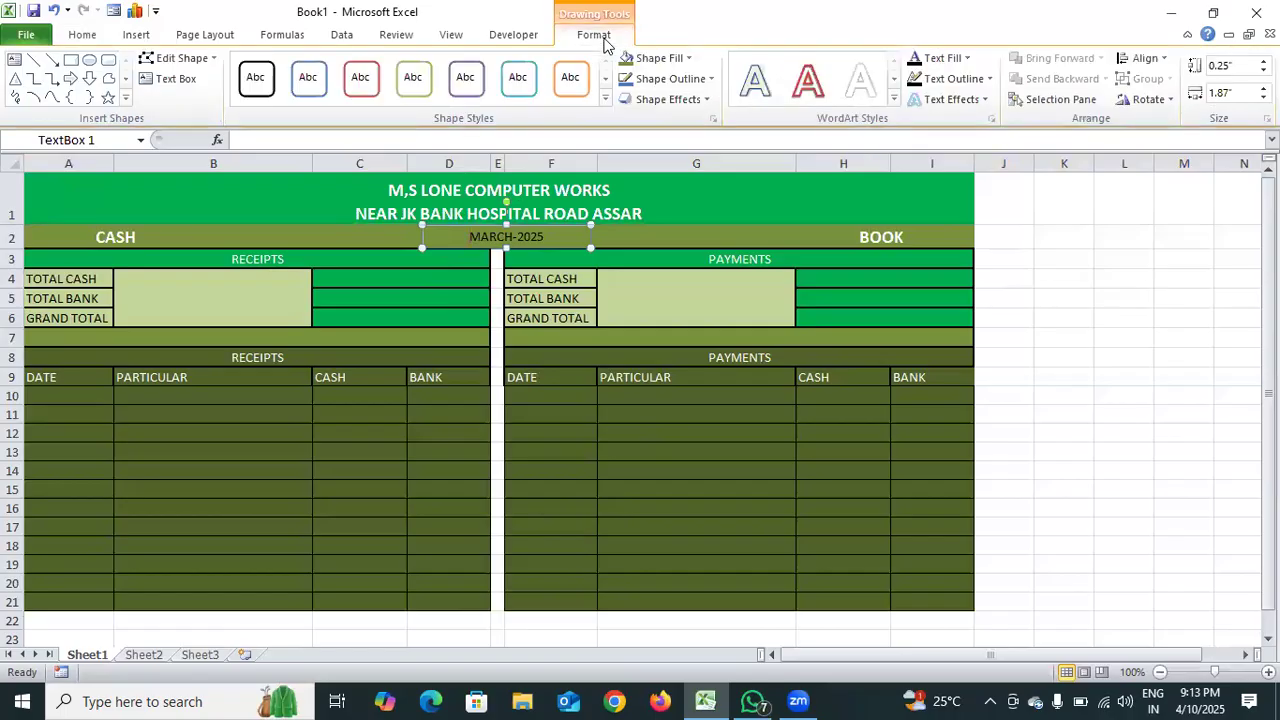
{"action": "left_click", "coordinate": [707, 80]}
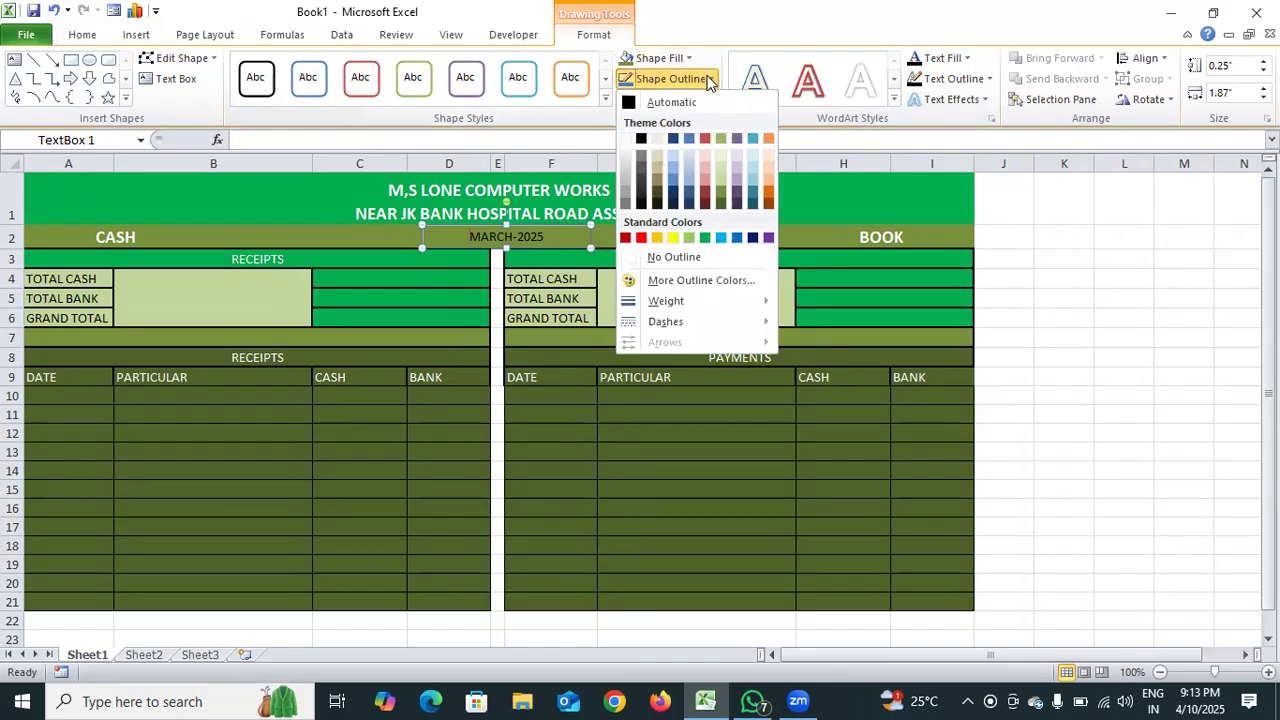
{"action": "left_click", "coordinate": [672, 257]}
{"action": "left_click", "coordinate": [1068, 336]}
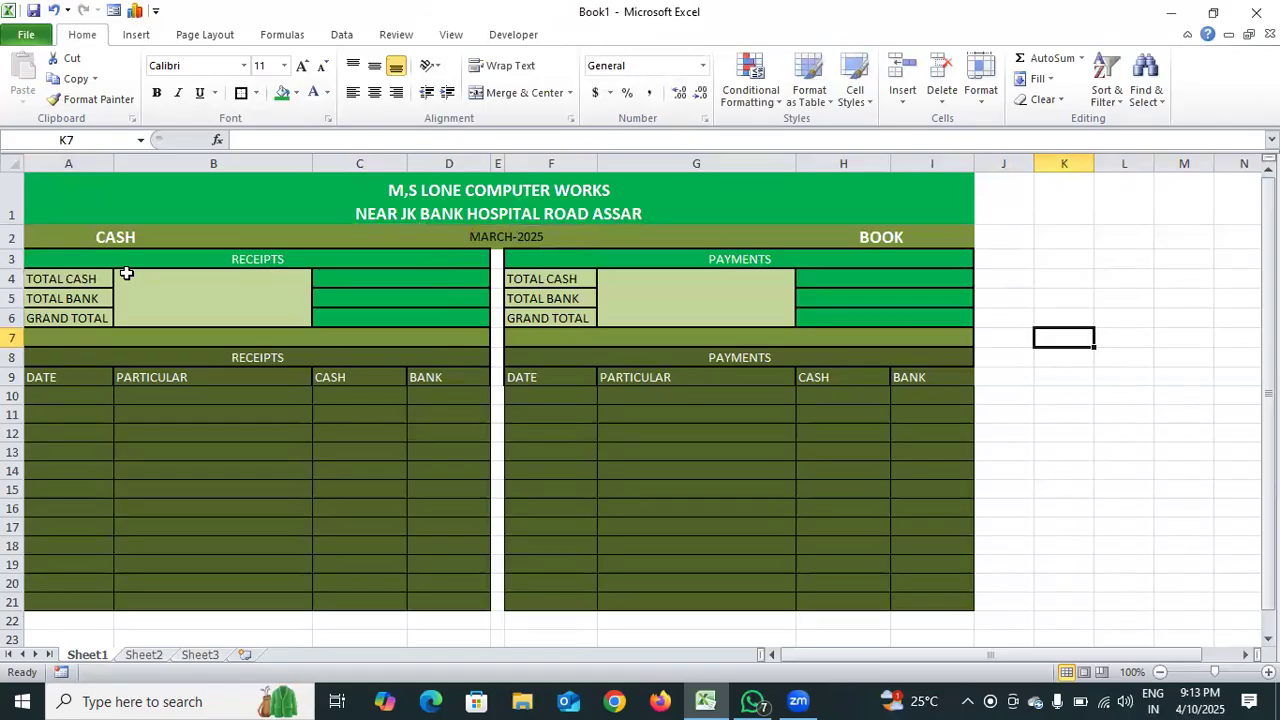
- Set the MARCH-2025 text in the text box to 14 pt bold
{"action": "left_click", "coordinate": [557, 237]}
{"action": "double_click", "coordinate": [503, 236]}
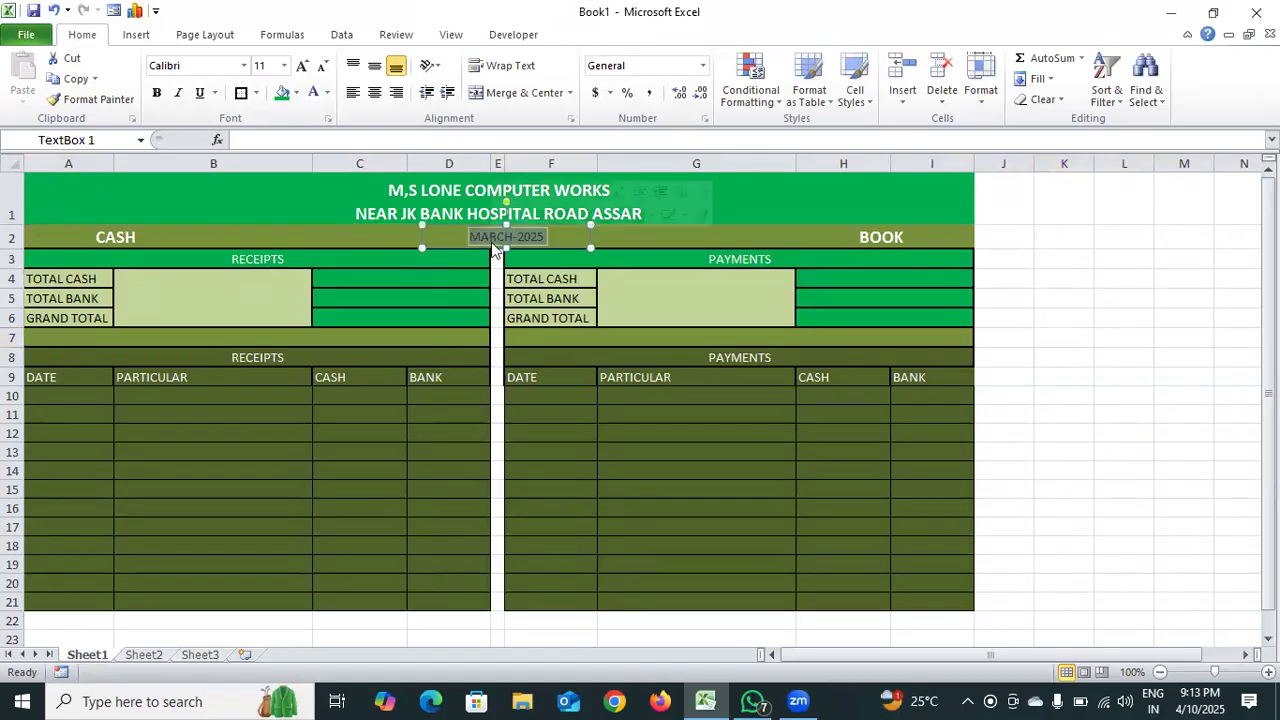
{"action": "left_click", "coordinate": [82, 34]}
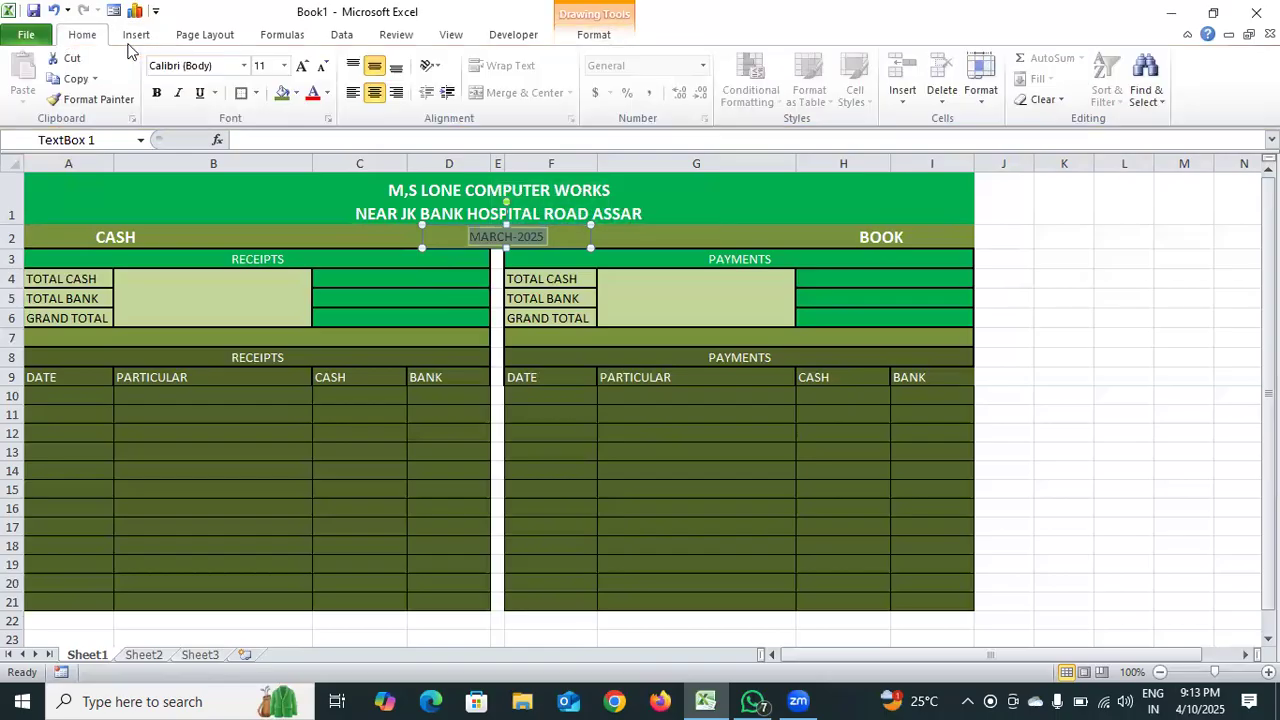
{"action": "left_click", "coordinate": [301, 68]}
{"action": "left_click", "coordinate": [301, 68]}
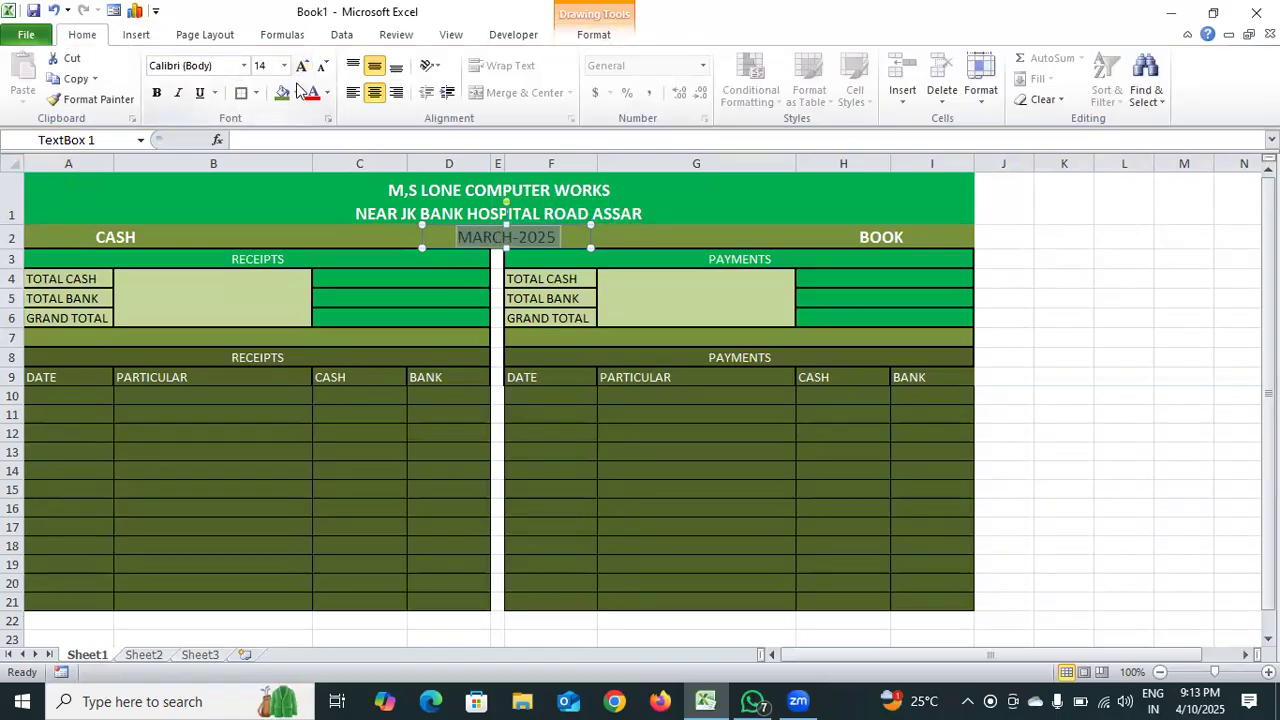
{"action": "left_click", "coordinate": [156, 92]}
{"action": "left_click", "coordinate": [1160, 370]}
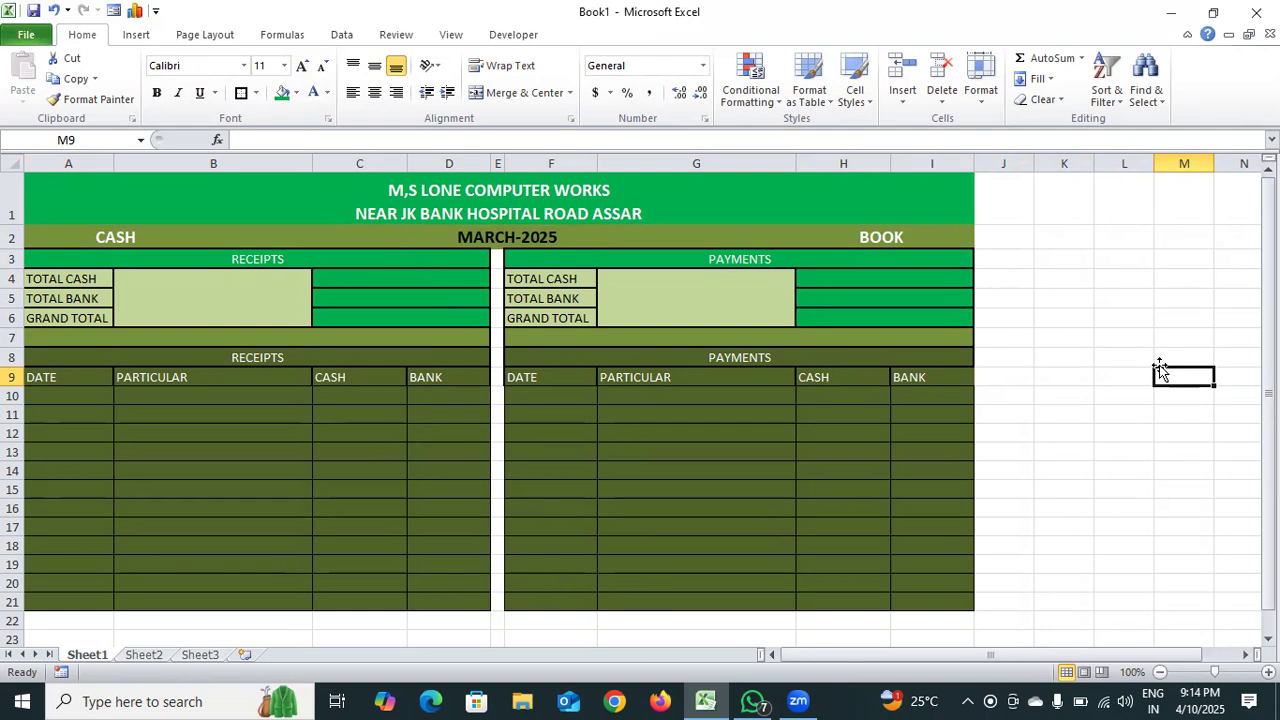
- Enter =SUM(C10:C21) in cell C4 to total the cash receipts
{"action": "left_click", "coordinate": [401, 283]}
{"action": "double_click", "coordinate": [401, 282]}
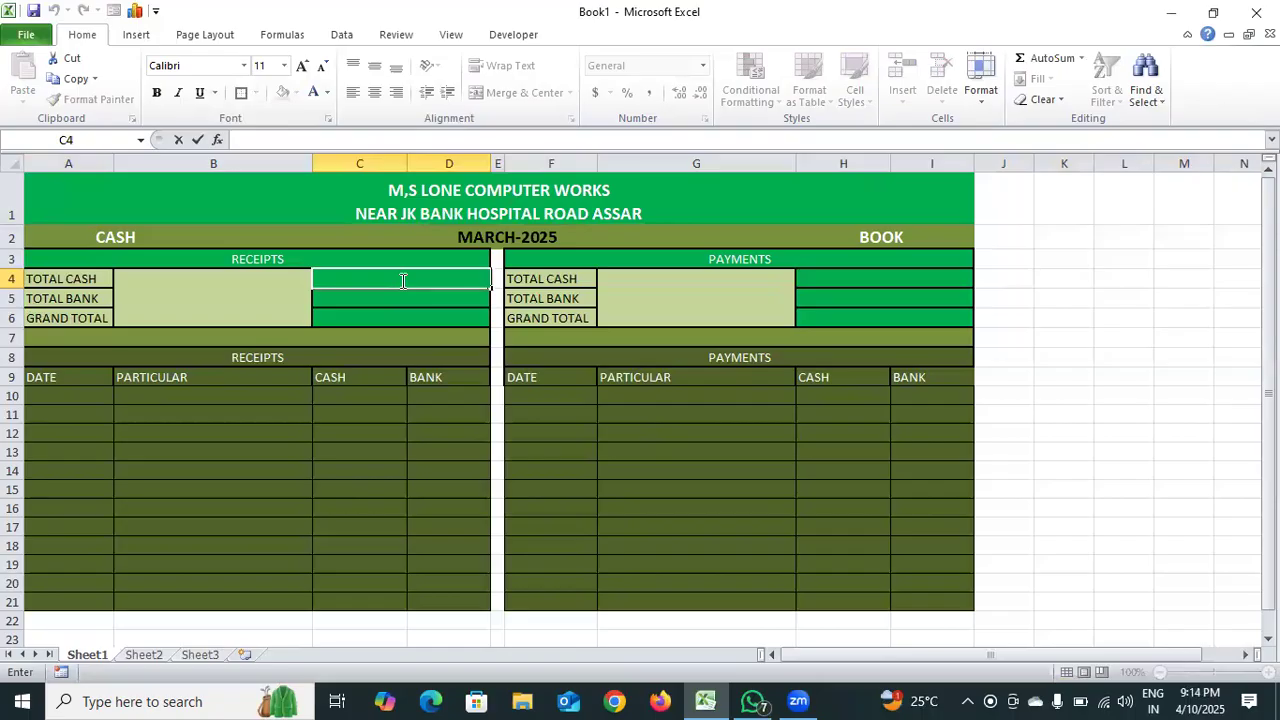
{"action": "type", "text": "="}
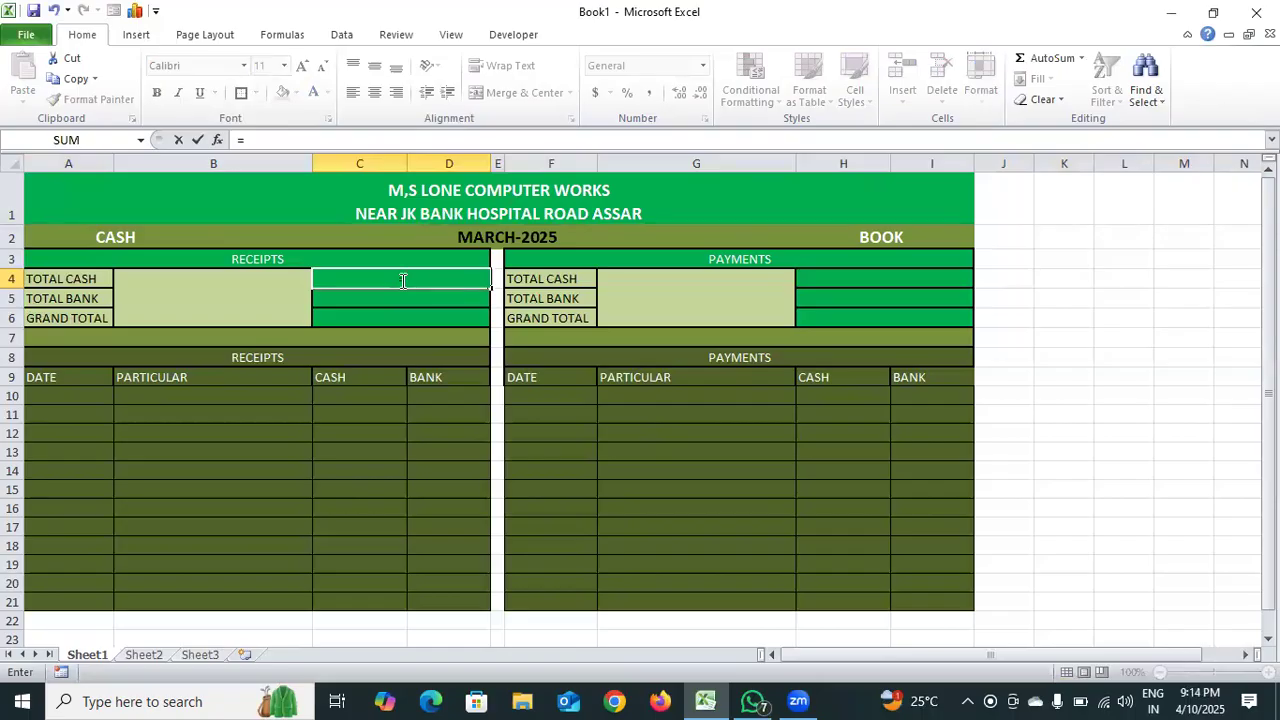
{"action": "type", "text": "SUM("}
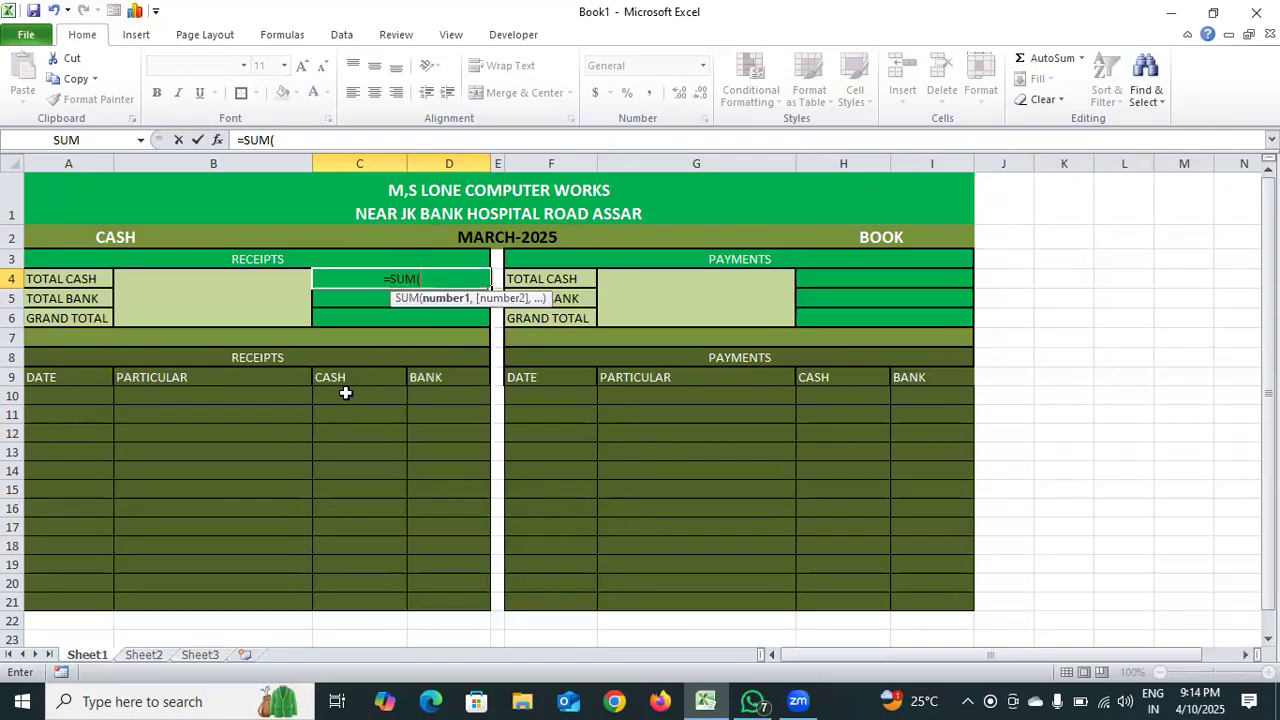
{"action": "left_click_drag", "start_coordinate": [345, 391], "coordinate": [349, 596]}
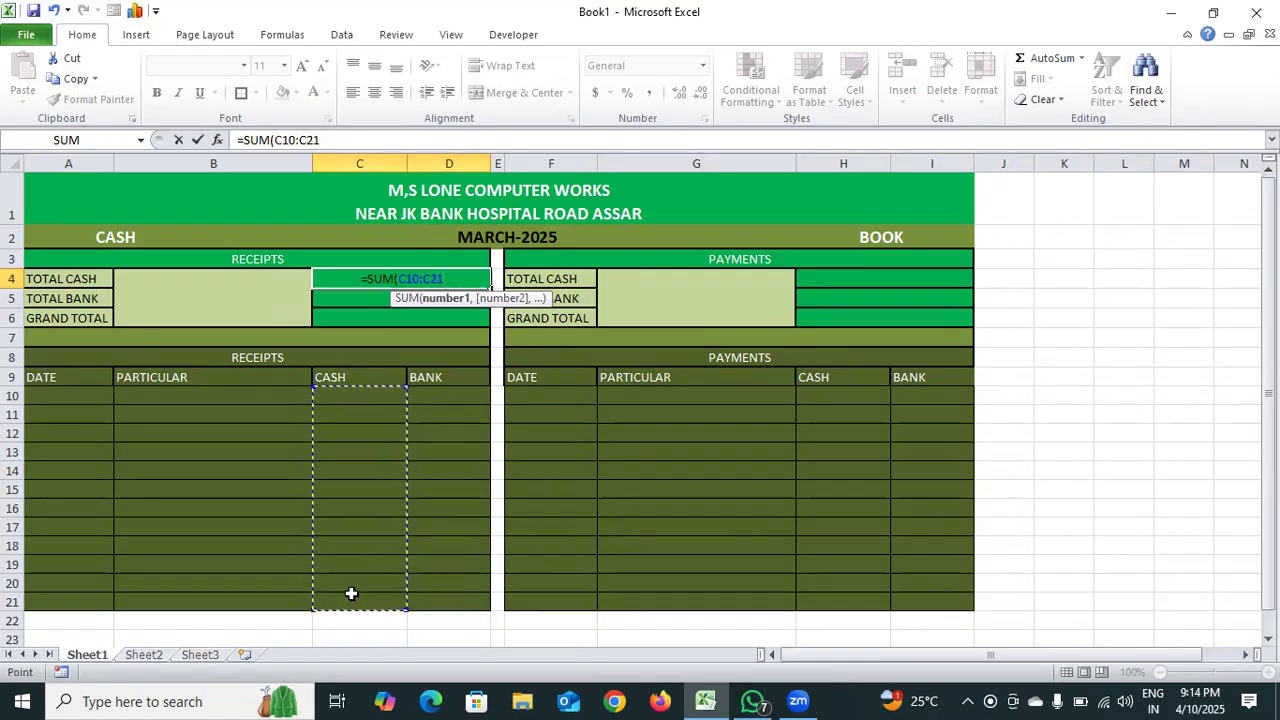
{"action": "type", "text": ")"}
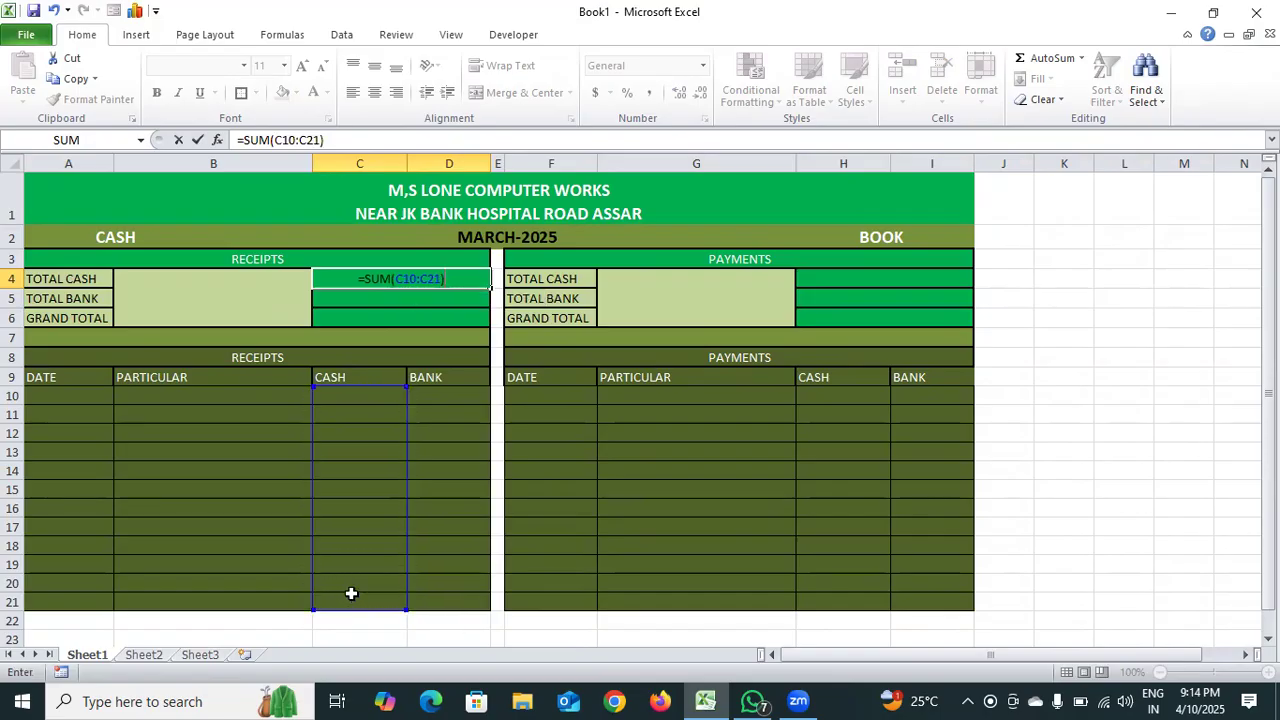
{"action": "key", "text": "Return"}
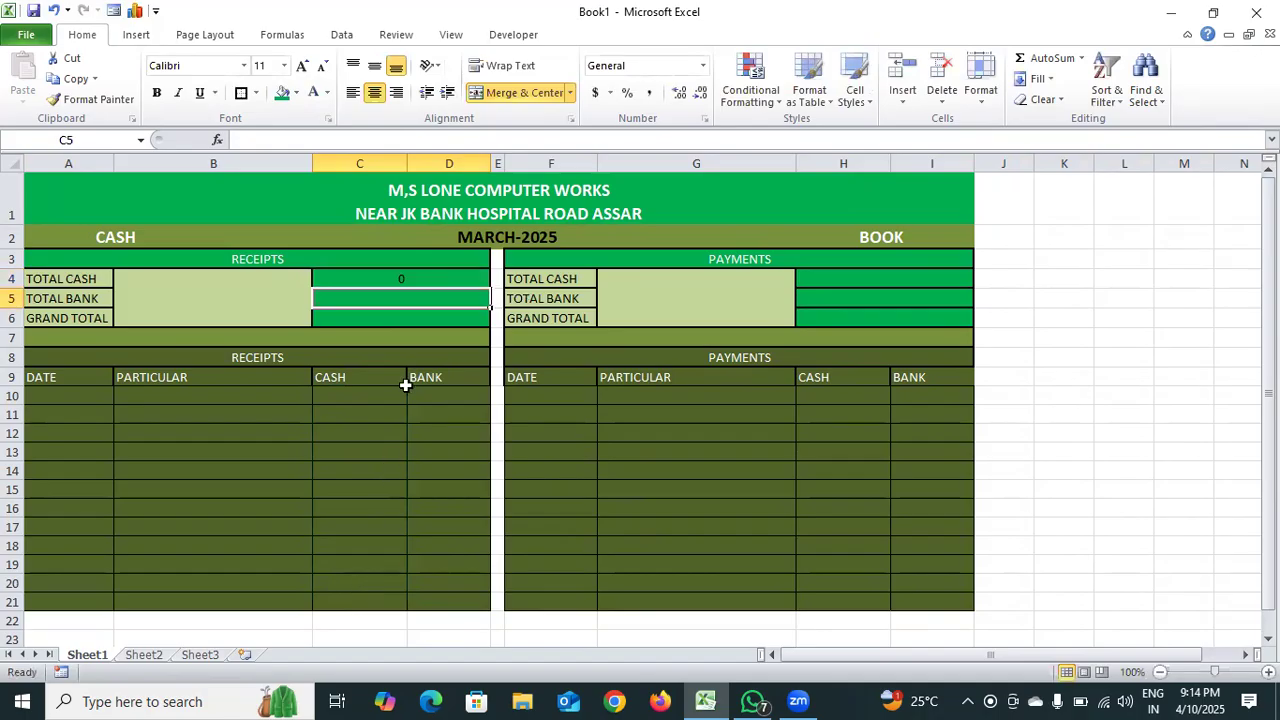
- Enter =SUM(D10:D21) in cell C5 to total the bank receipts
{"action": "double_click", "coordinate": [386, 299]}
{"action": "type", "text": "=SUM("}
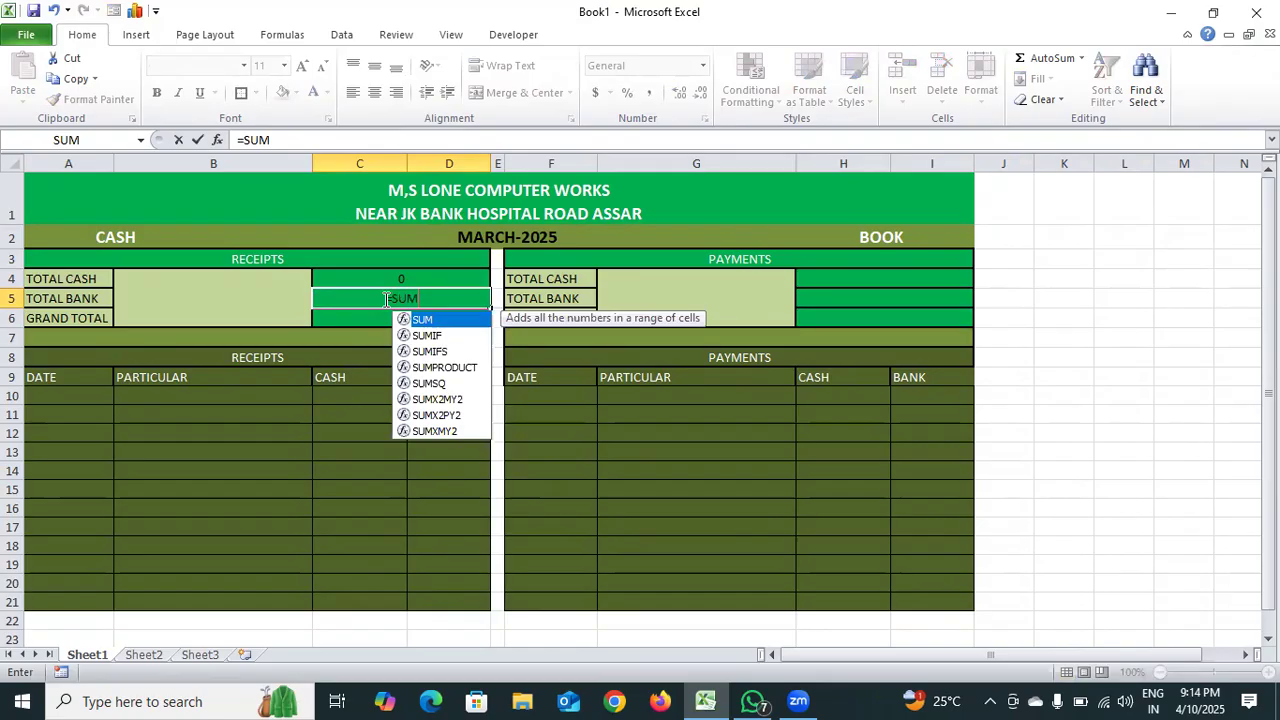
{"action": "left_click_drag", "start_coordinate": [449, 391], "coordinate": [461, 558]}
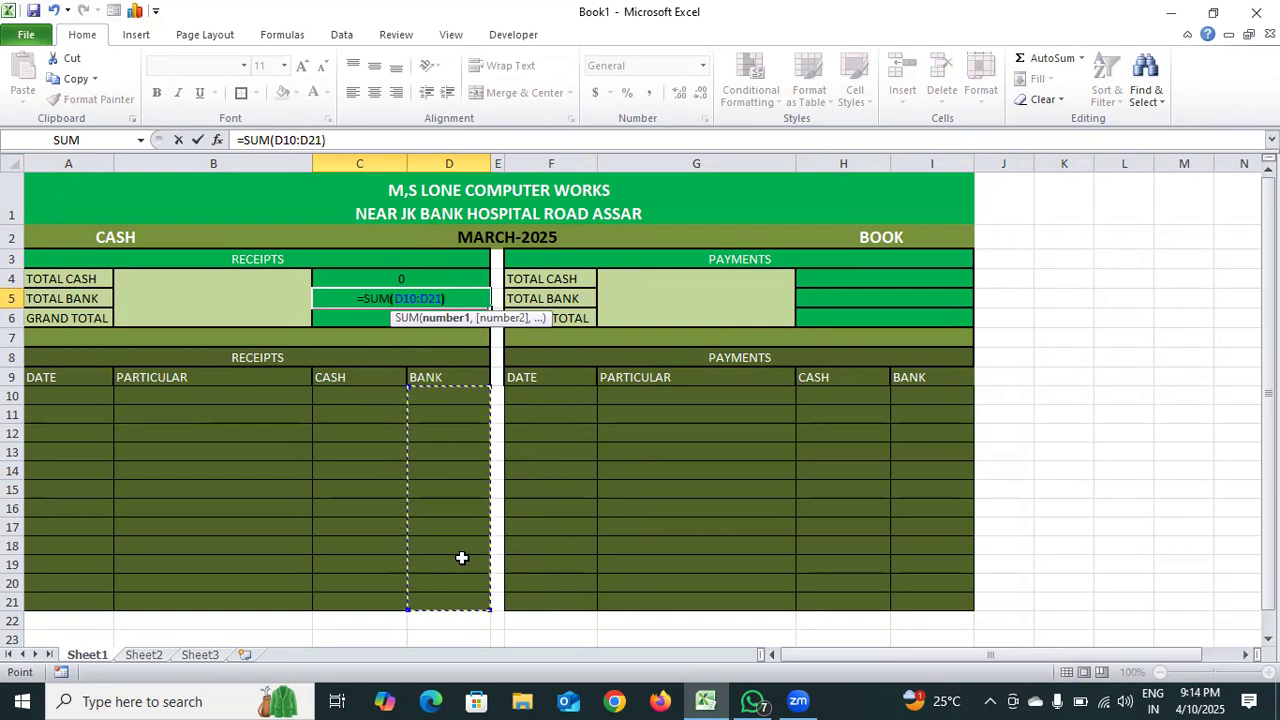
{"action": "key", "text": "Return"}
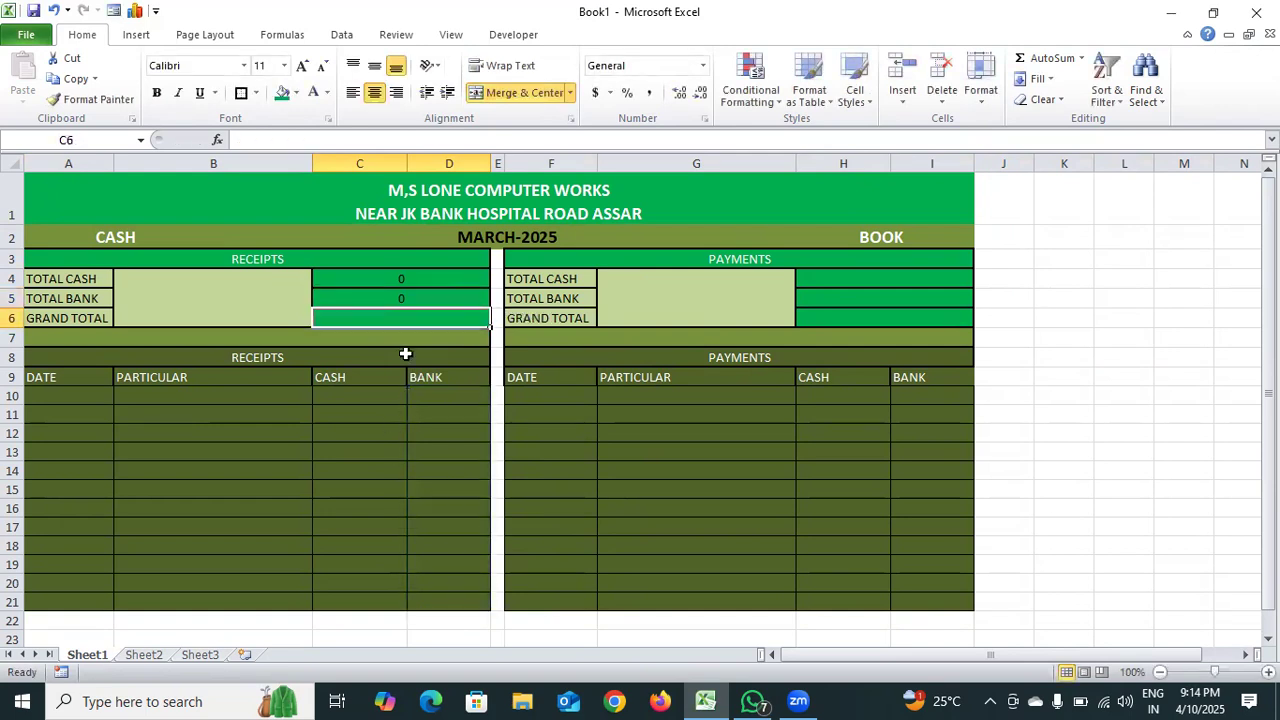
- Enter =SUM(C4:D5) in cell C6 as the Receipts grand total
{"action": "double_click", "coordinate": [416, 319]}
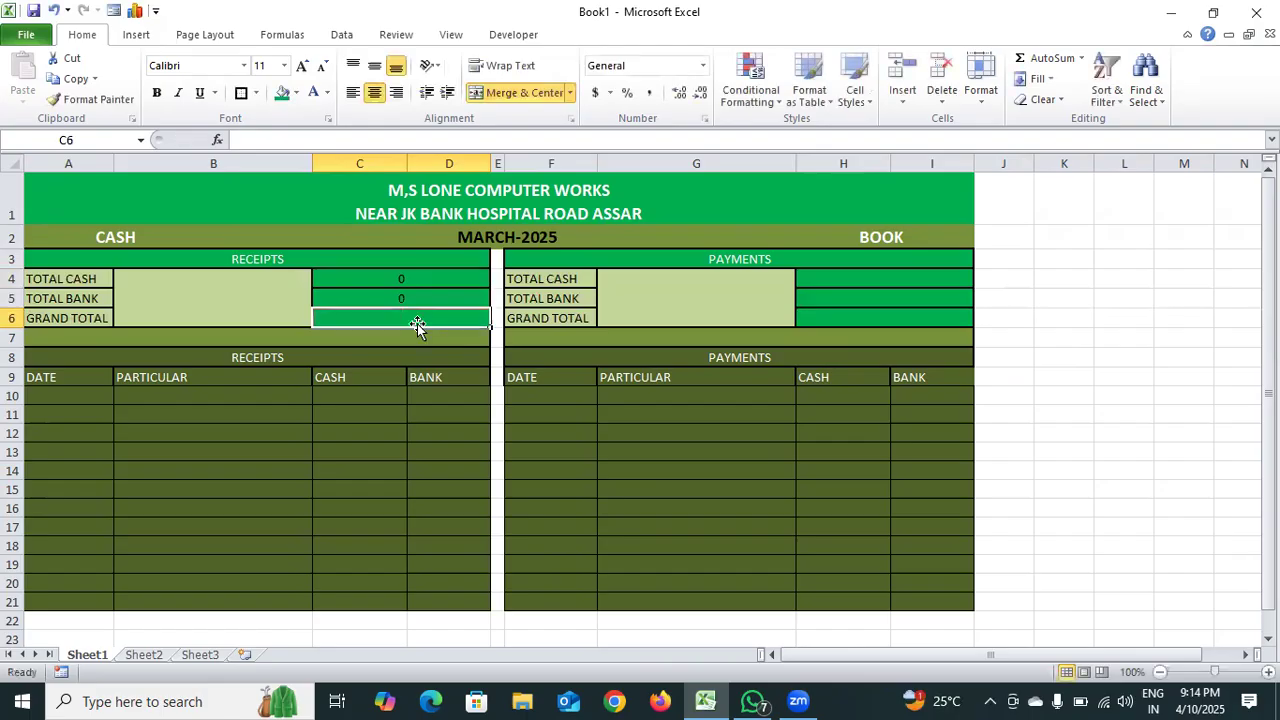
{"action": "key", "text": "alt+equal"}
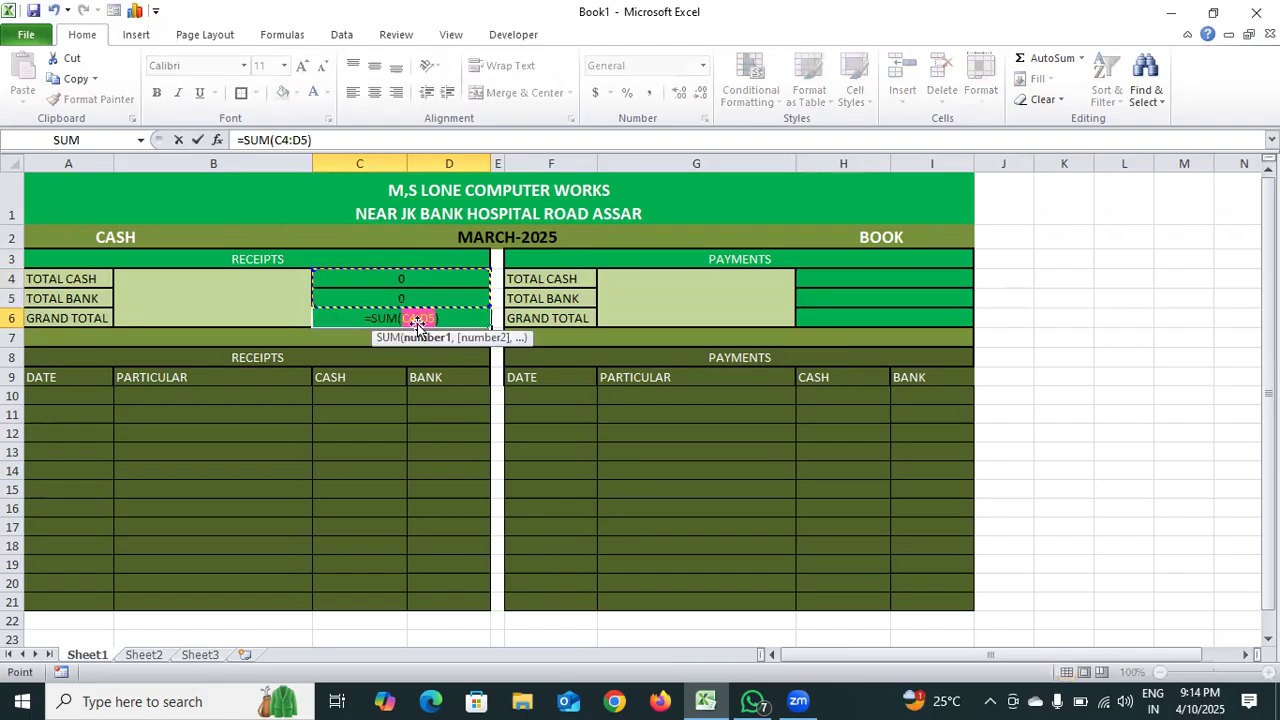
{"action": "key", "text": "Return"}
- Enter =SUM(H10:H21) in cell H4 to total the cash payments
{"action": "double_click", "coordinate": [843, 274]}
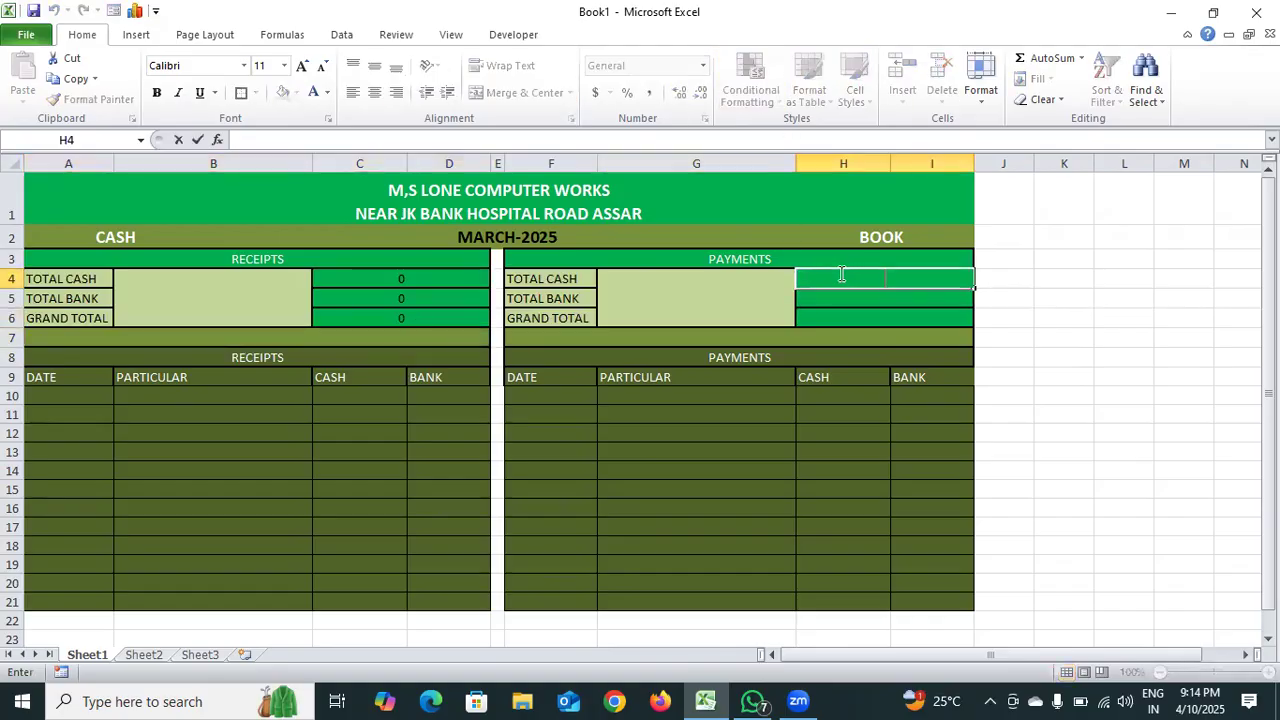
{"action": "type", "text": "=SUM"}
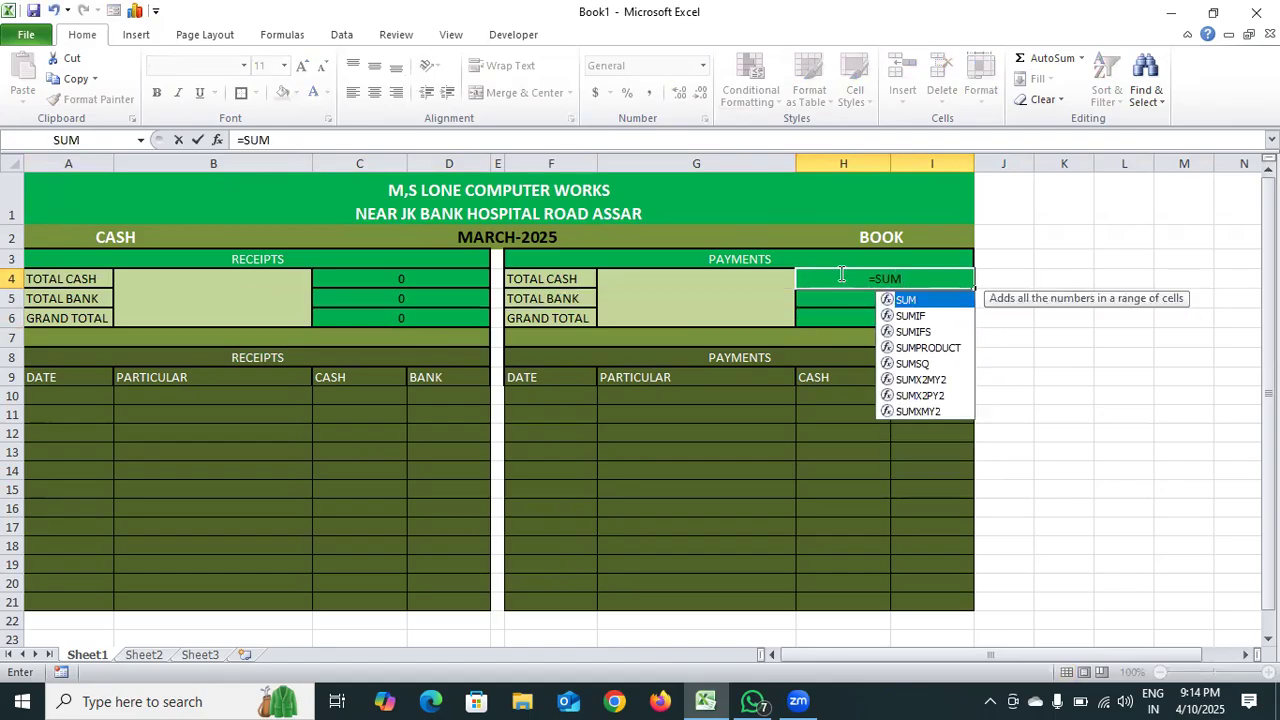
{"action": "type", "text": "("}
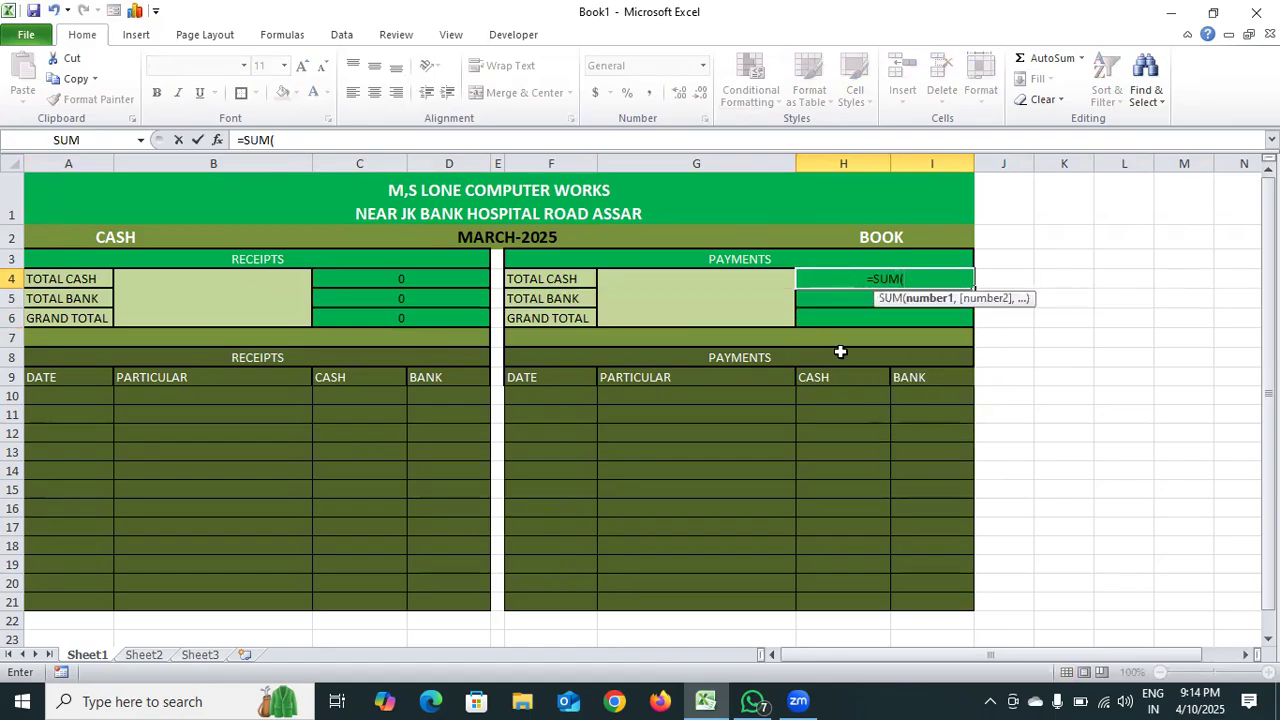
{"action": "left_click_drag", "start_coordinate": [843, 392], "coordinate": [848, 560]}
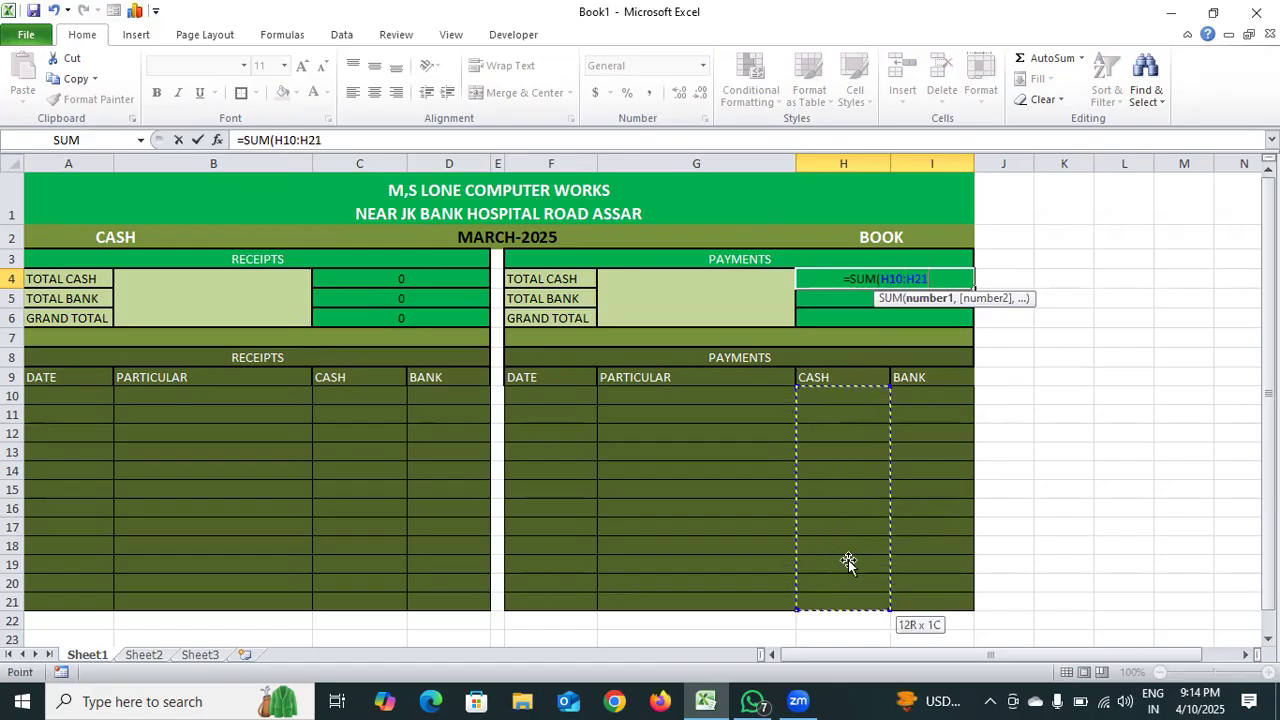
{"action": "type", "text": ")"}
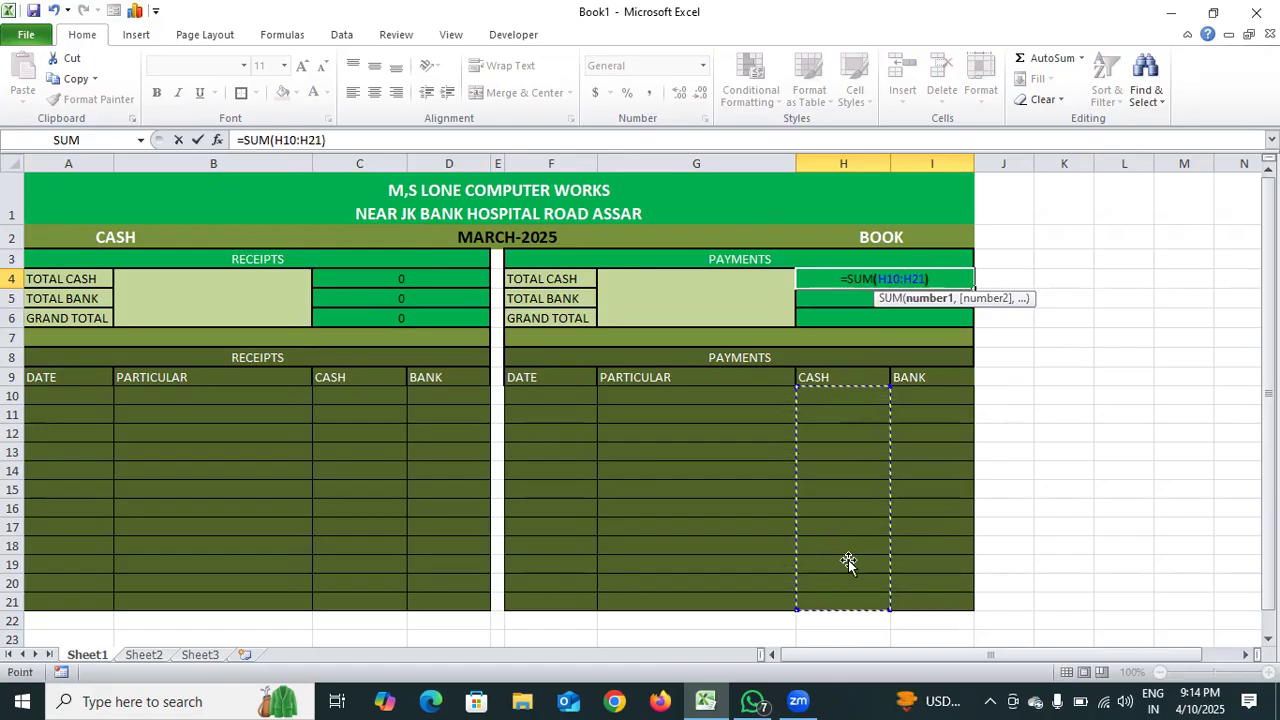
{"action": "key", "text": "Return"}
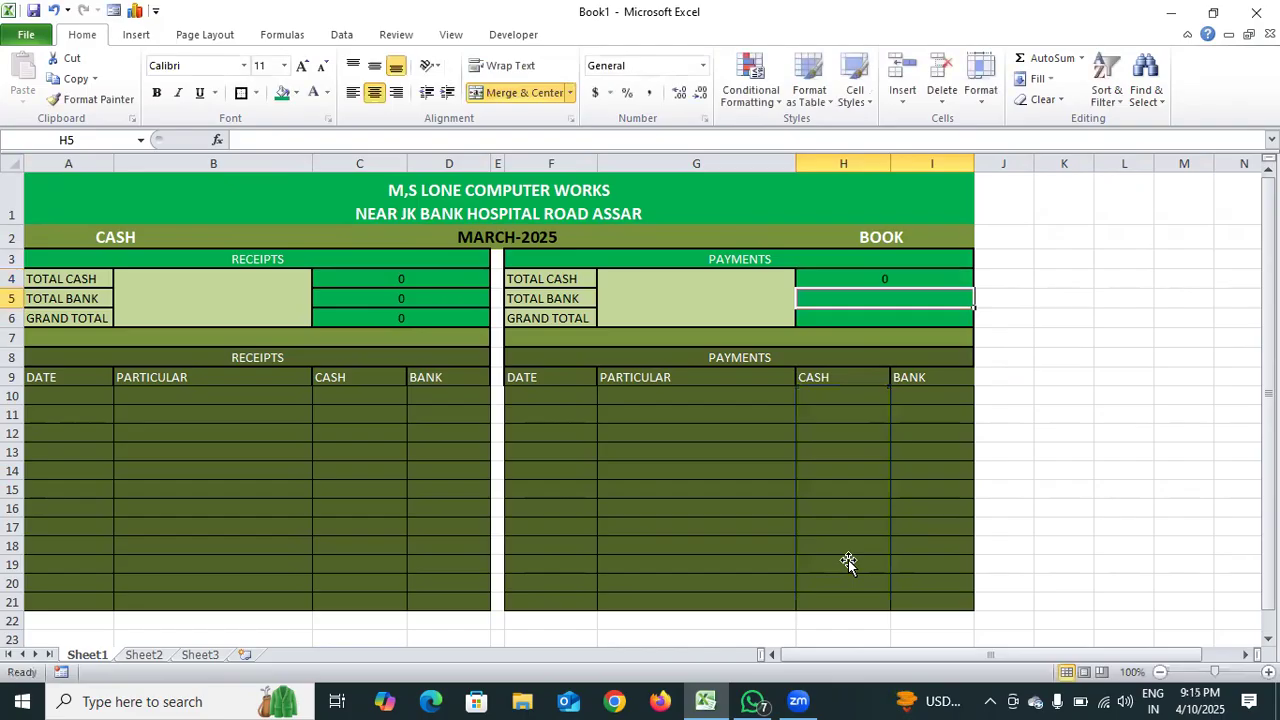
- Enter =SUM(I10:I21) in cell H5 to total the bank payments, and sum the Payments grand total in cell H6
{"action": "double_click", "coordinate": [867, 299]}
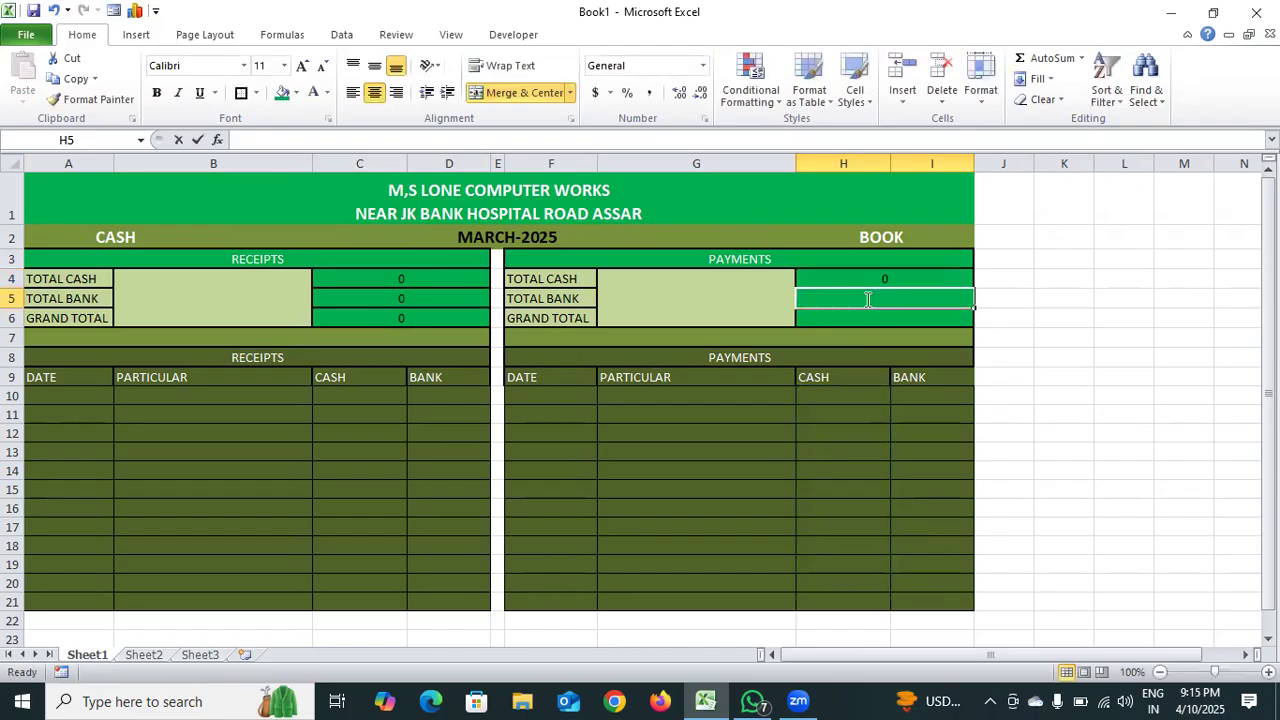
{"action": "type", "text": "="}
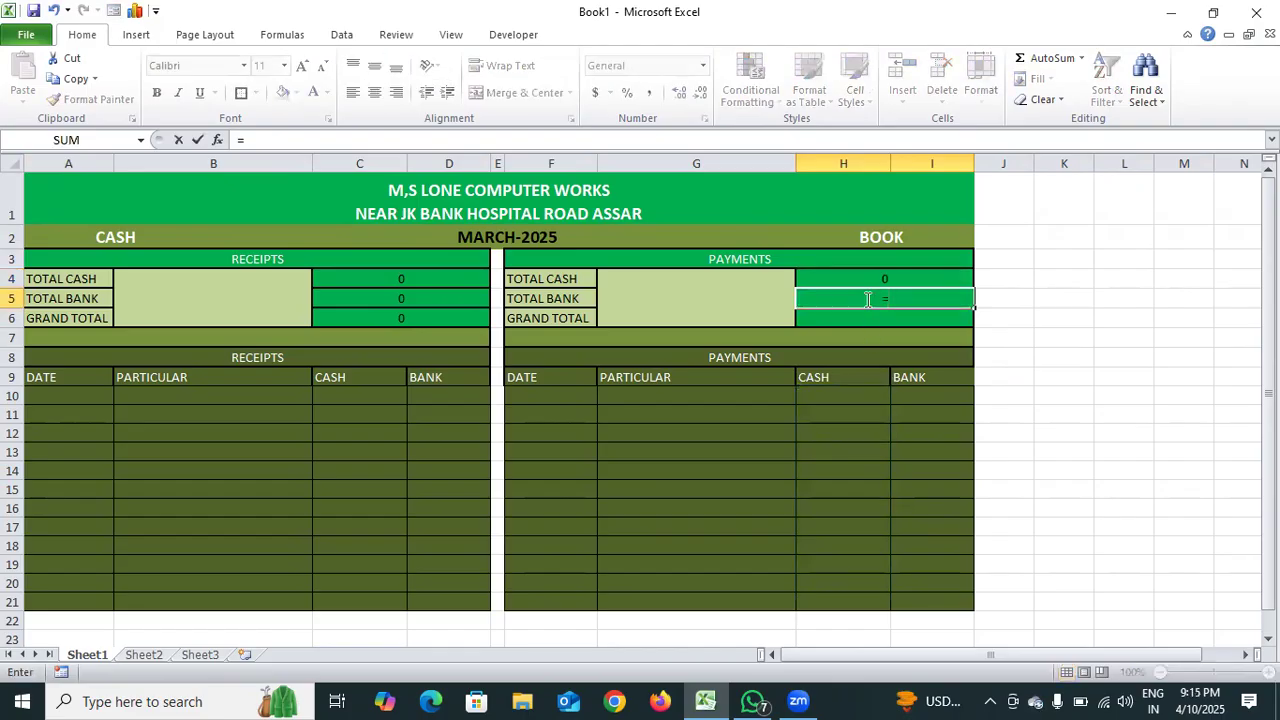
{"action": "type", "text": "S"}
{"action": "type", "text": "U"}
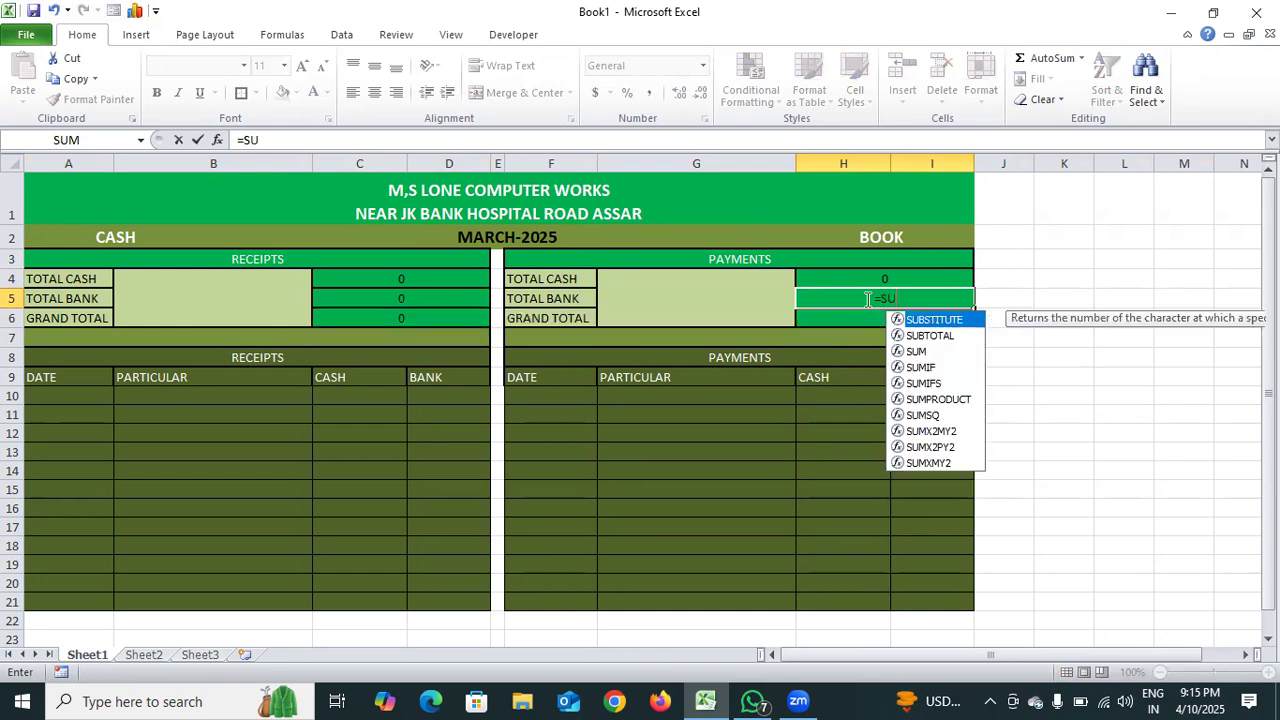
{"action": "type", "text": "M("}
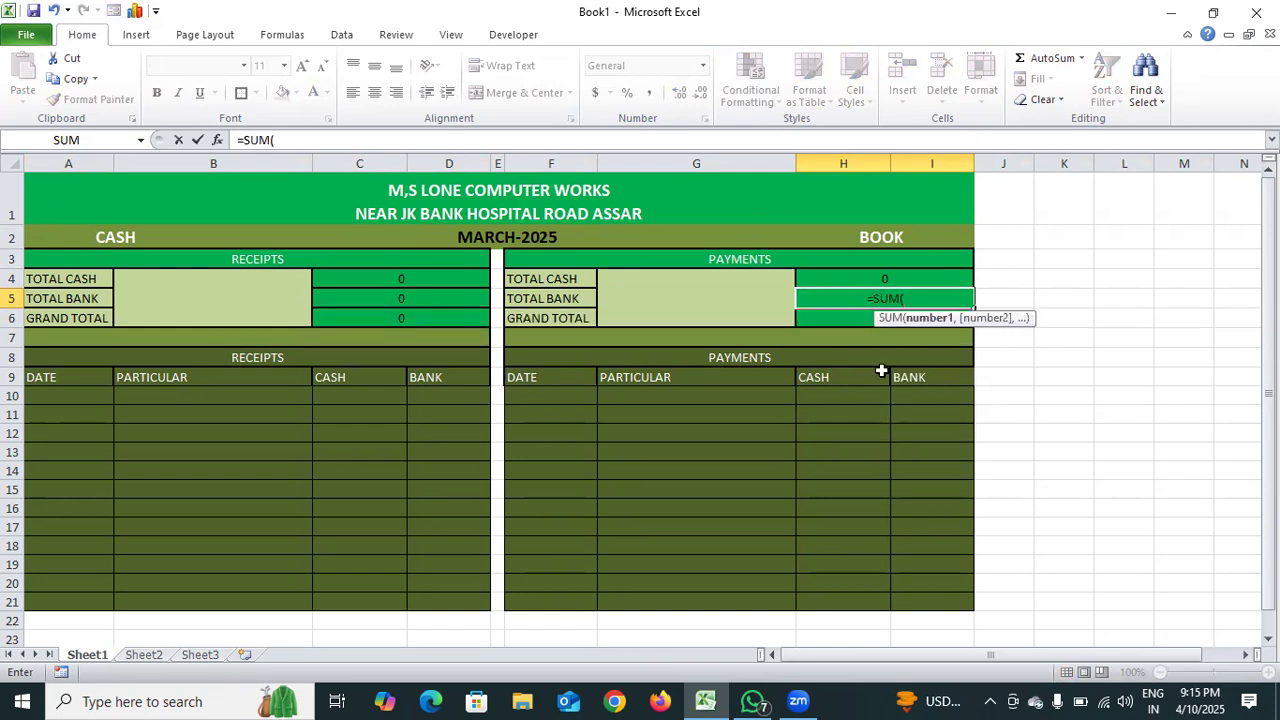
{"action": "left_click_drag", "start_coordinate": [914, 400], "coordinate": [932, 601]}
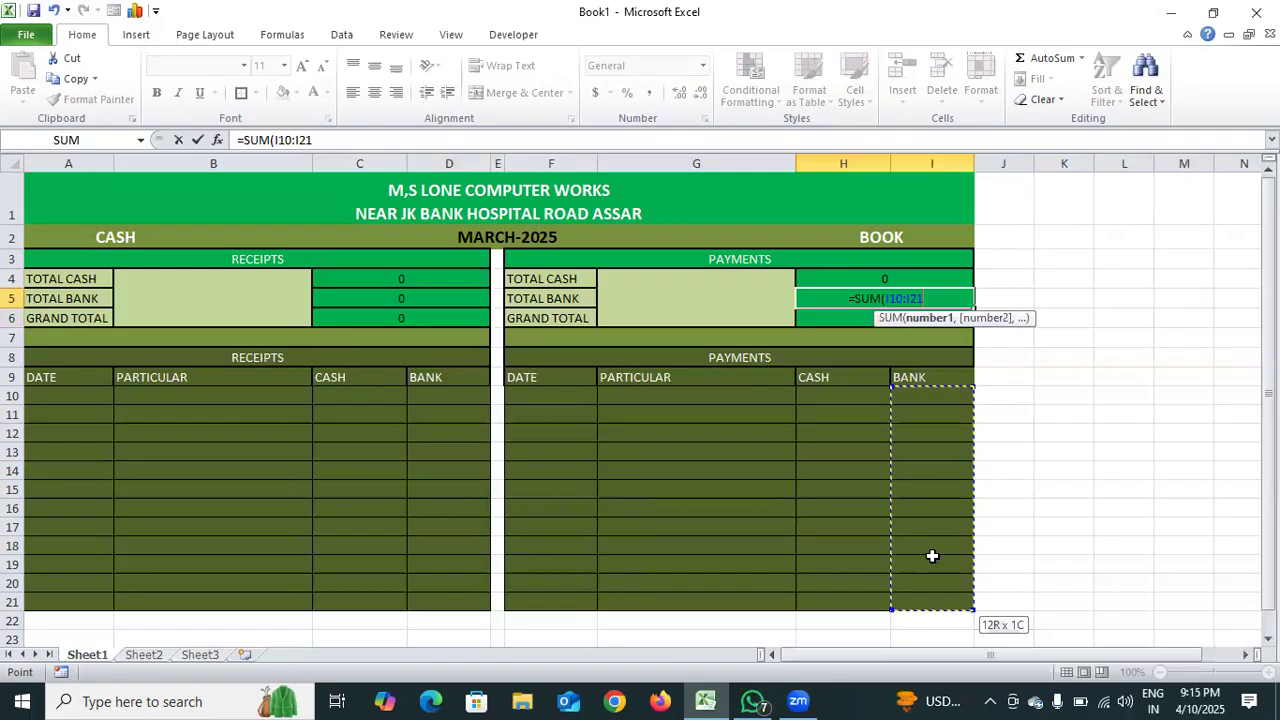
{"action": "type", "text": ")"}
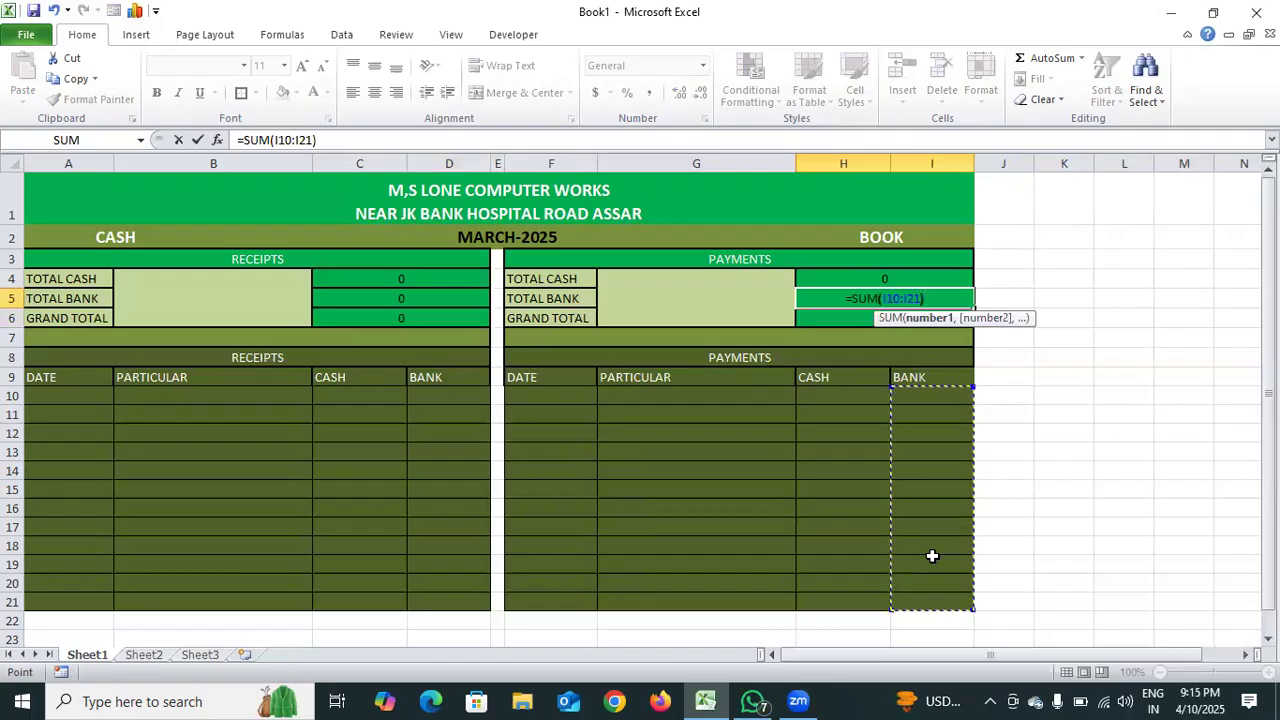
{"action": "key", "text": "Return"}
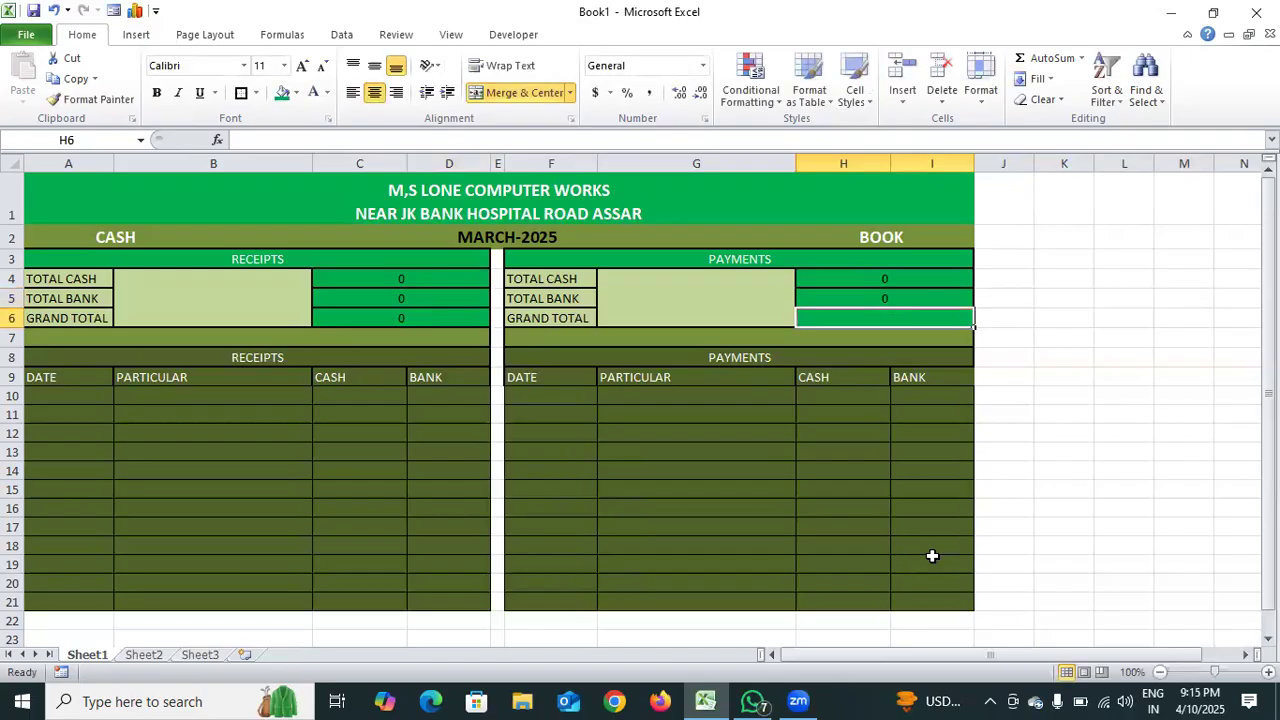
{"action": "key", "text": "alt+equal"}
{"action": "key", "text": "Return"}
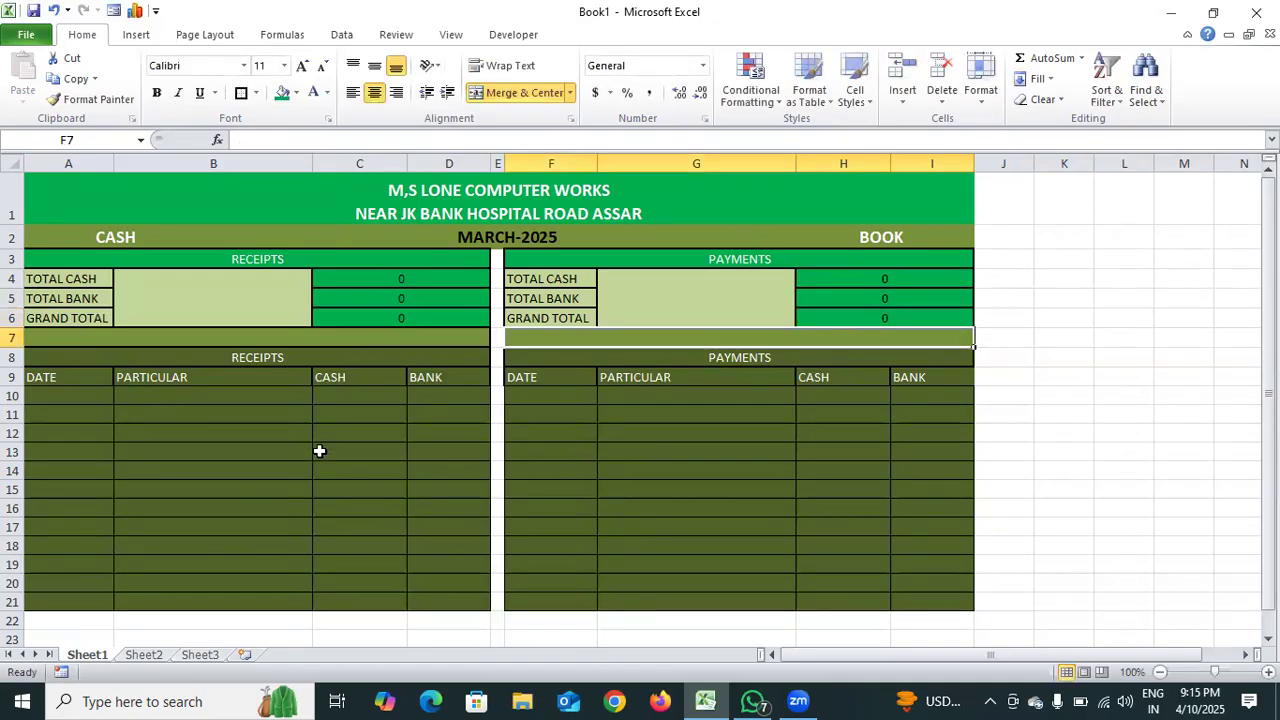
- Enter the label CLOSING BALANCE in the merged cell A7 below the Receipts totals
{"action": "double_click", "coordinate": [183, 339]}
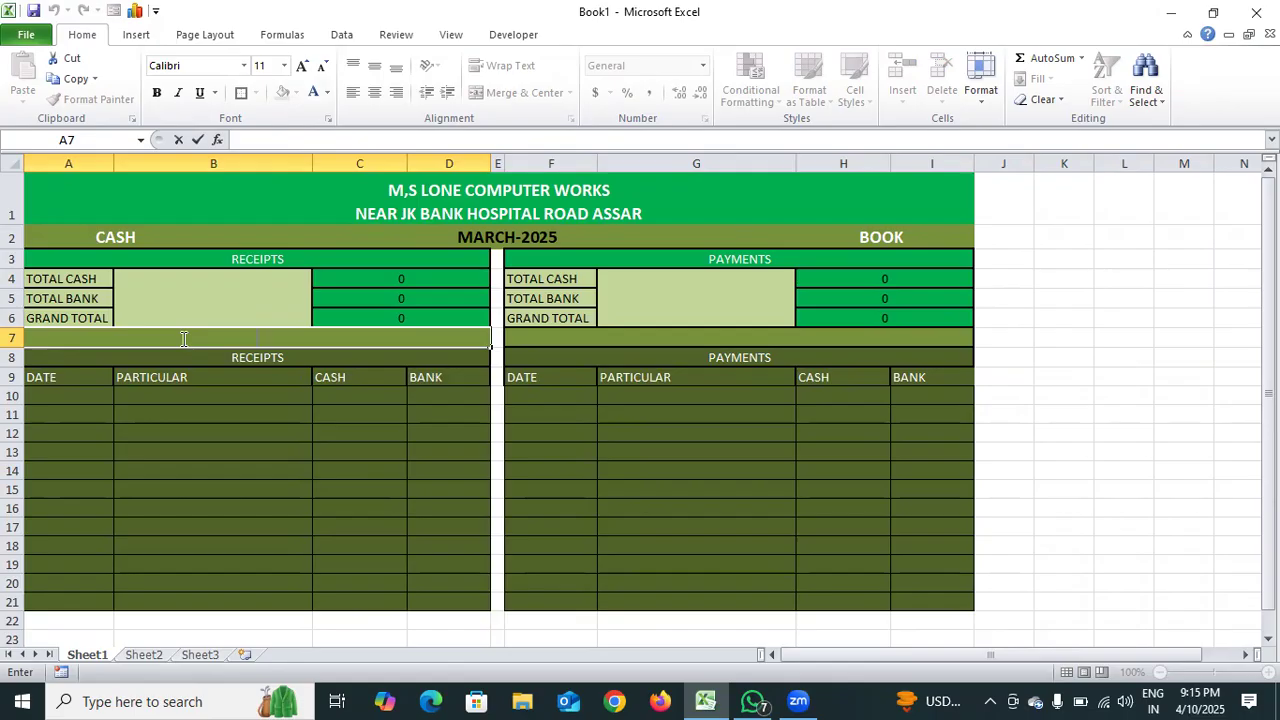
{"action": "type", "text": "CL"}
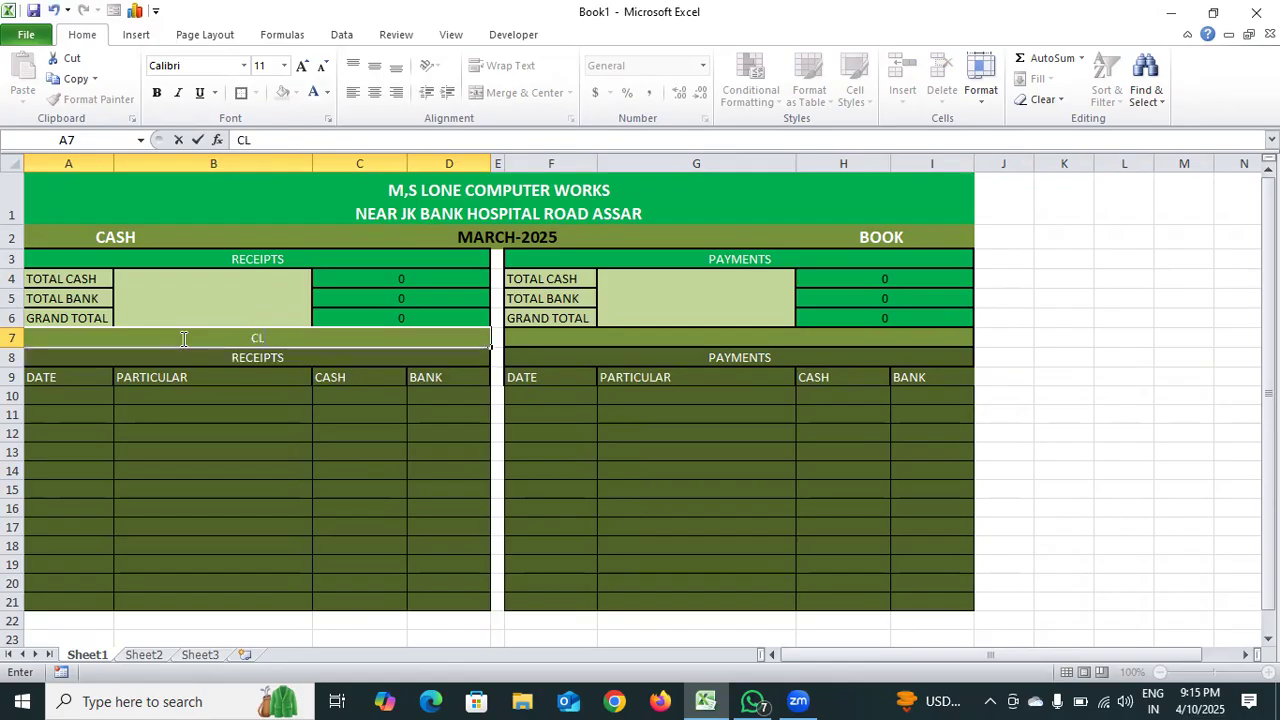
{"action": "type", "text": "OSING BAN"}
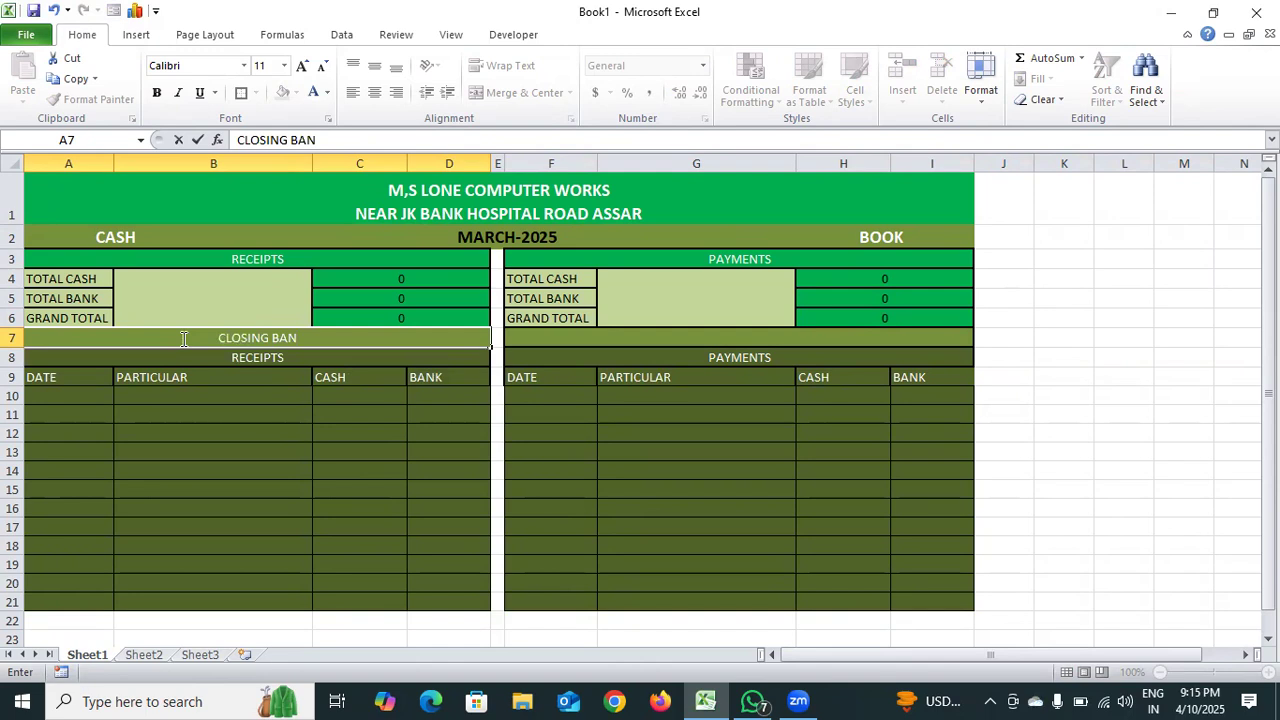
{"action": "key", "text": "BackSpace"}
{"action": "type", "text": "LANCE"}
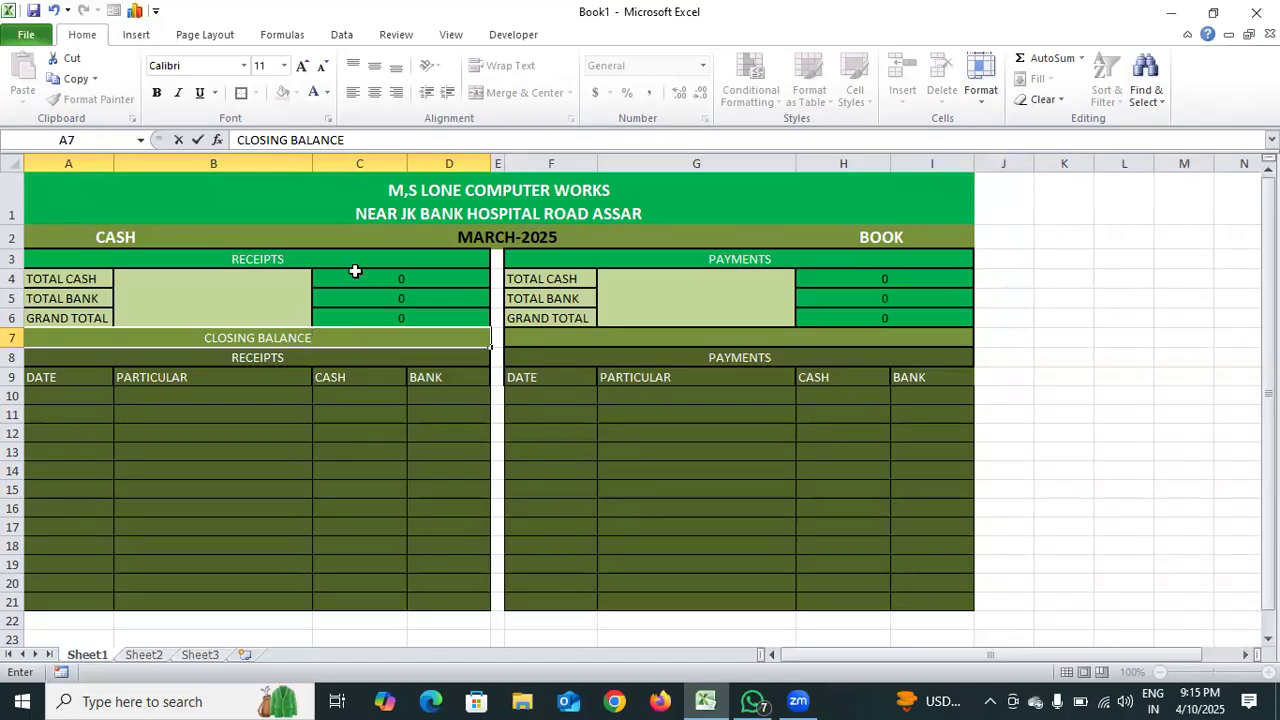
{"action": "left_click", "coordinate": [556, 338]}
- Left-align the CLOSING BALANCE label in cell A7 and make it bold
{"action": "left_click", "coordinate": [373, 342]}
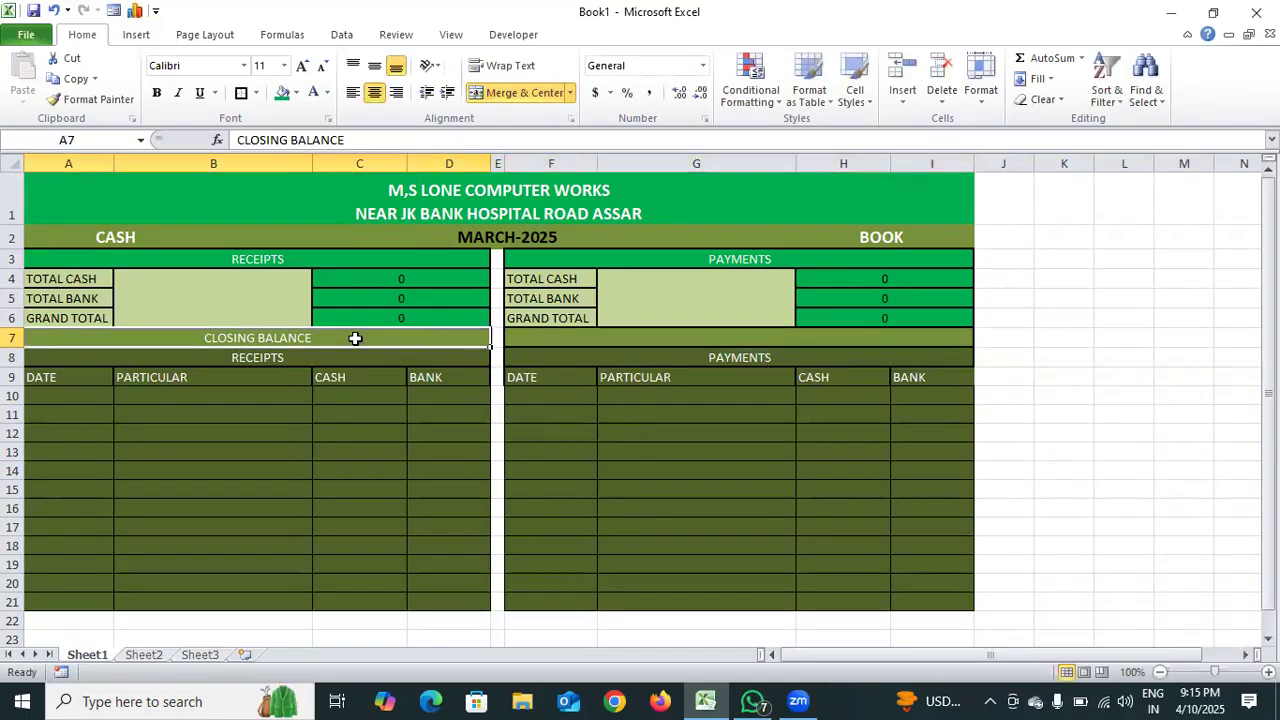
{"action": "left_click", "coordinate": [353, 92]}
{"action": "left_click", "coordinate": [156, 92]}
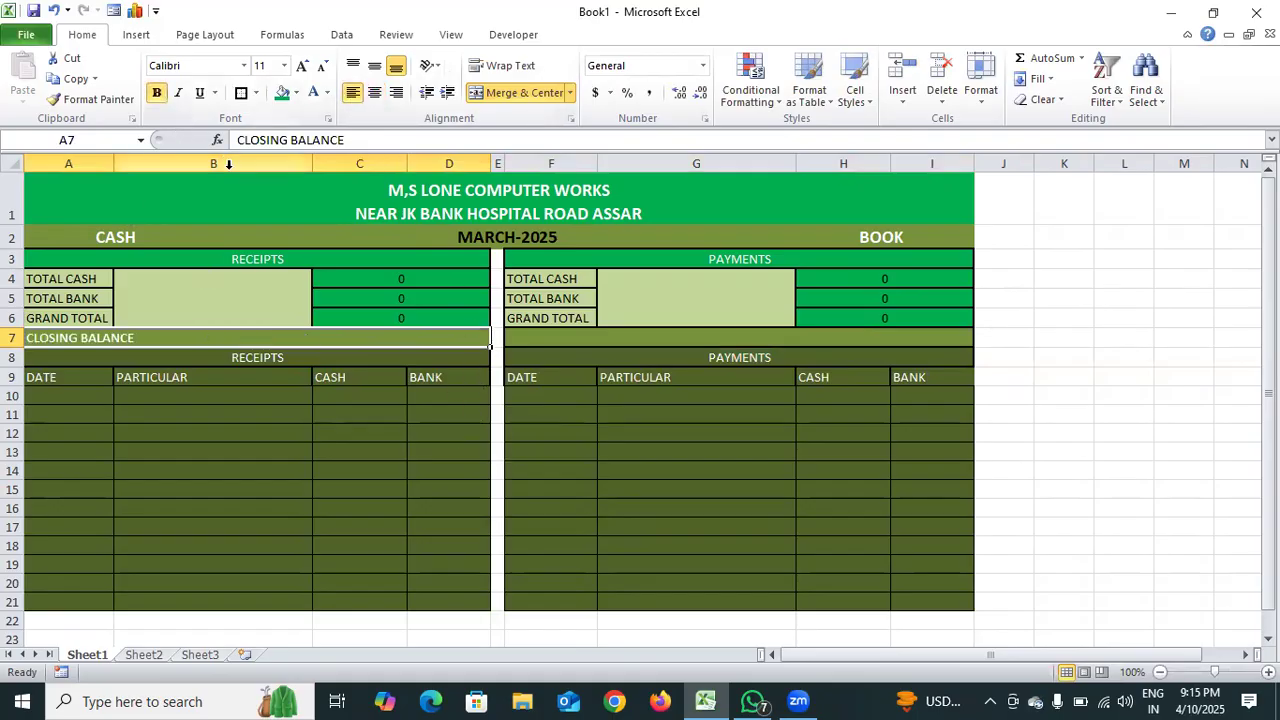
- Enter =C6-H6 in the merged cell F7 to calculate the closing balance from the two grand totals
{"action": "left_click", "coordinate": [516, 339]}
{"action": "double_click", "coordinate": [516, 339]}
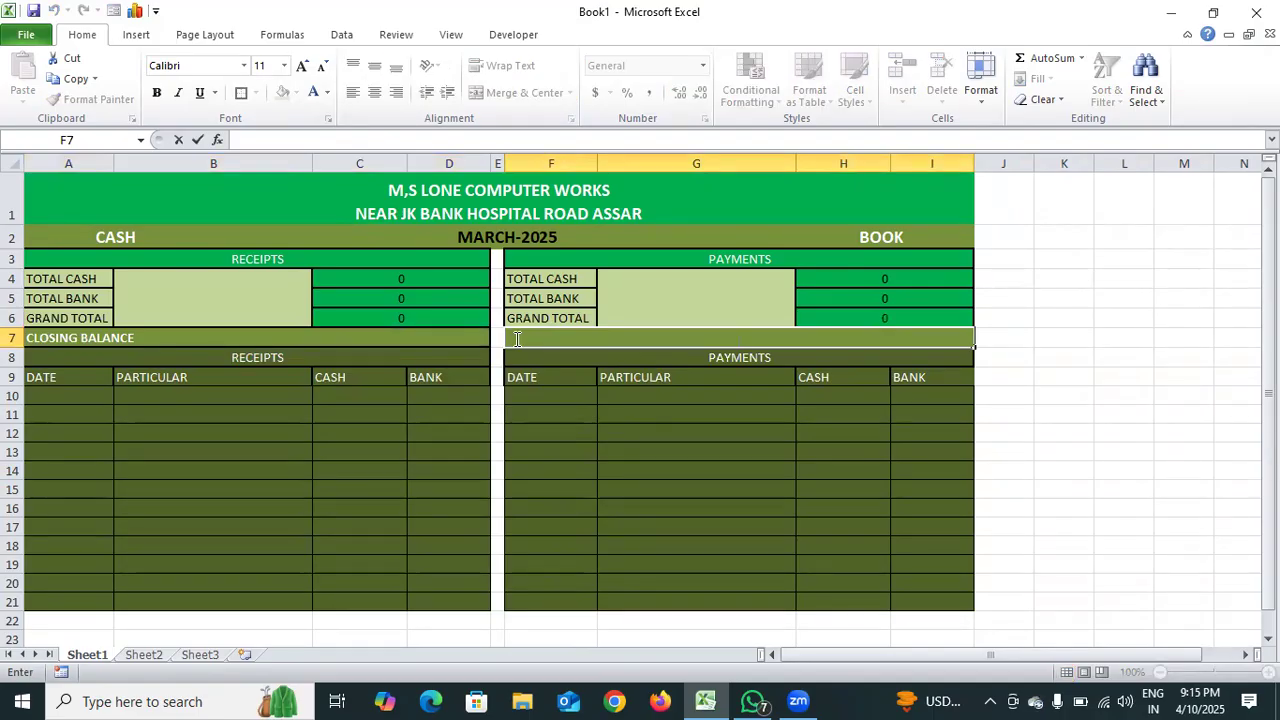
{"action": "type", "text": "="}
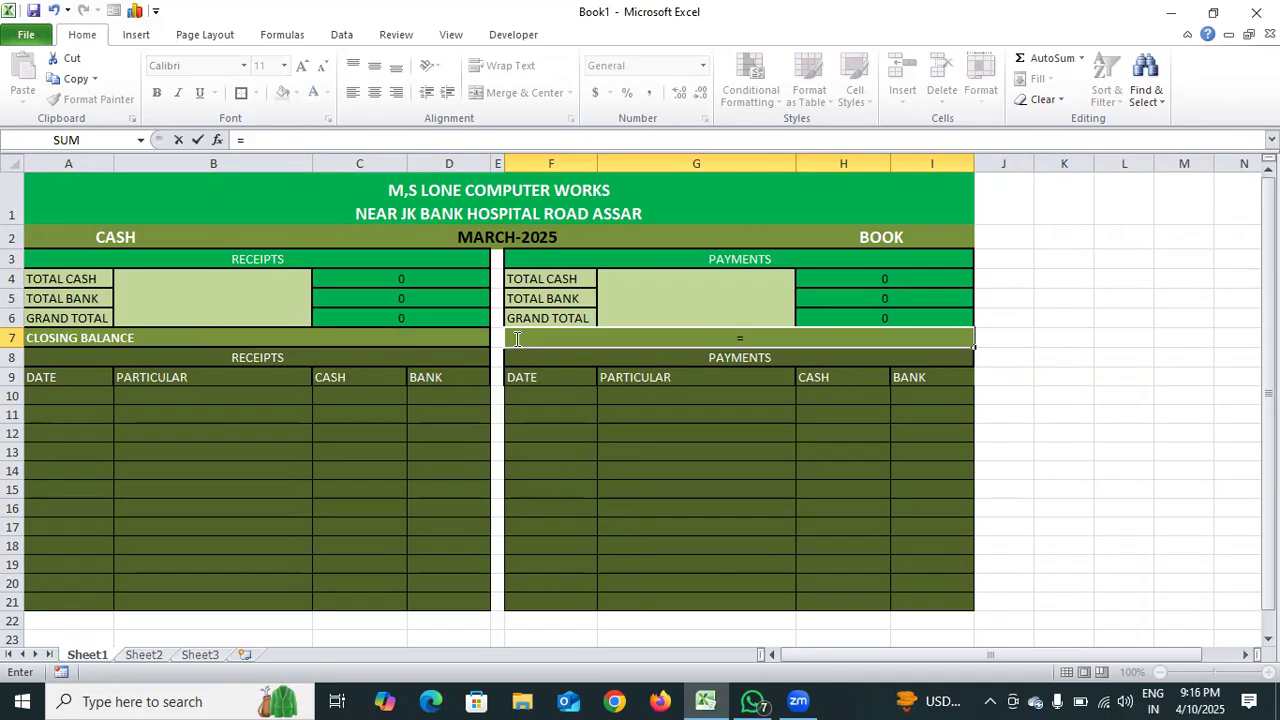
{"action": "left_click", "coordinate": [359, 318]}
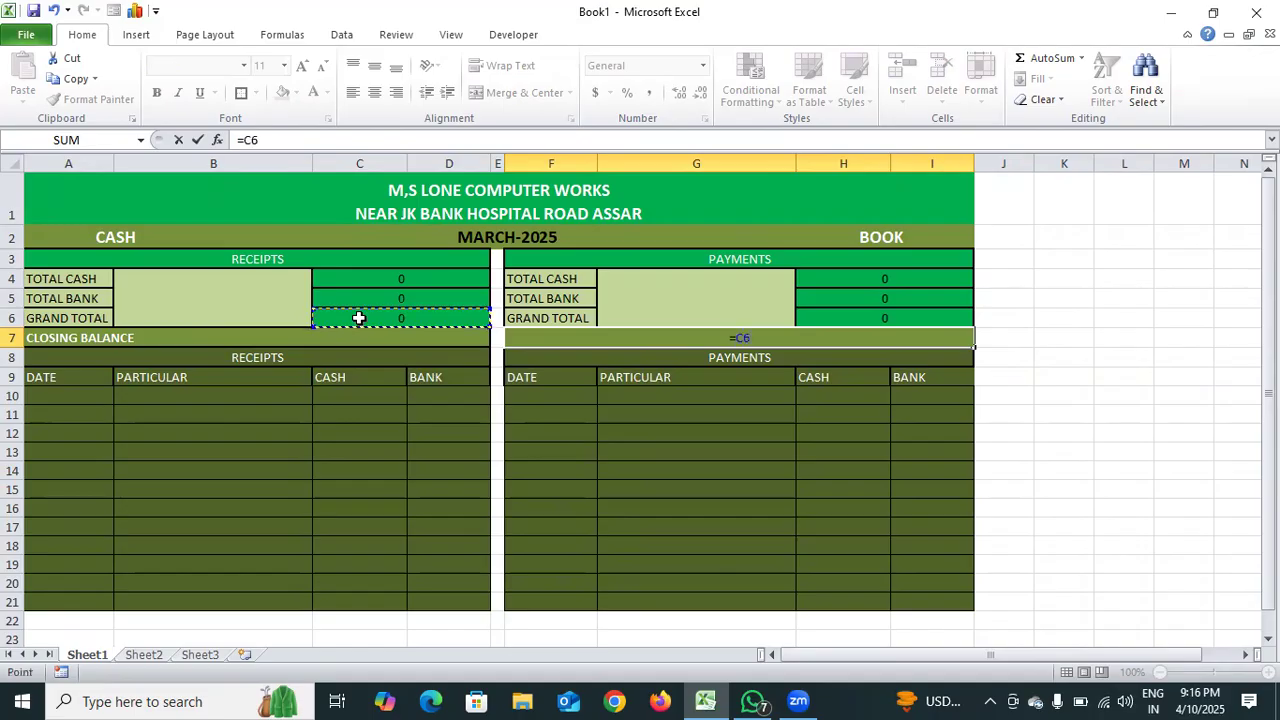
{"action": "type", "text": "-"}
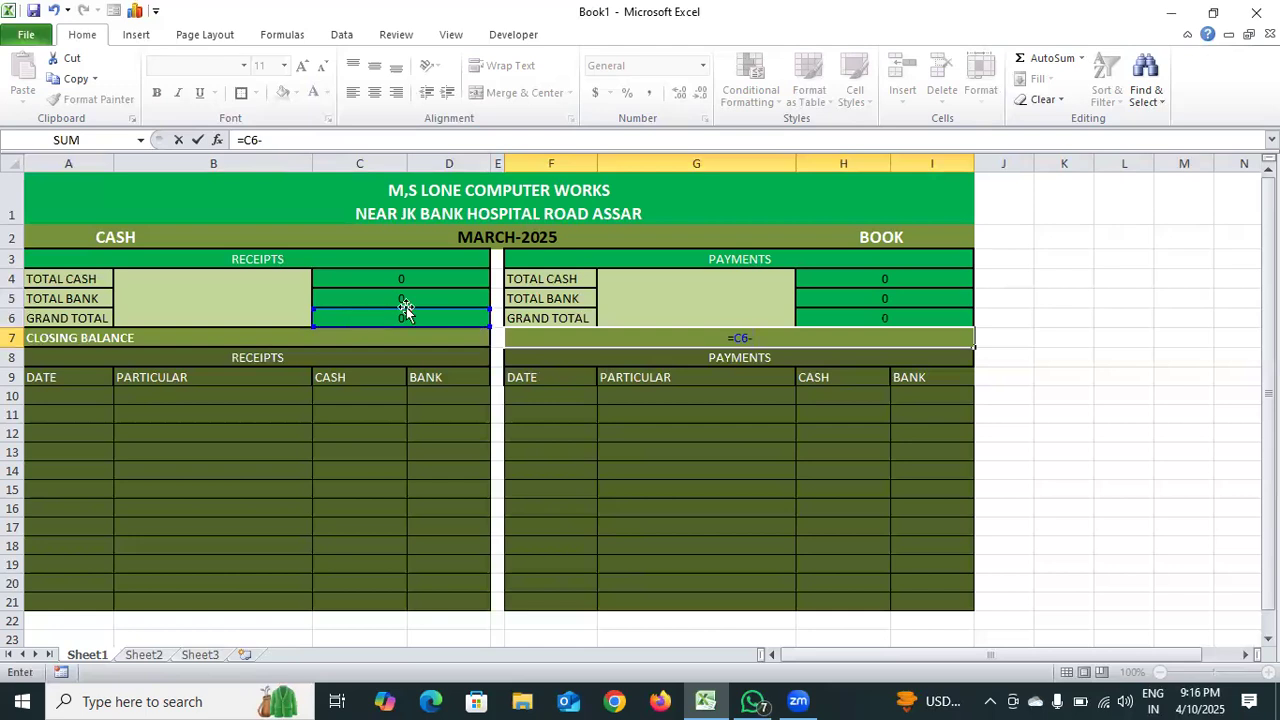
{"action": "left_click", "coordinate": [862, 317]}
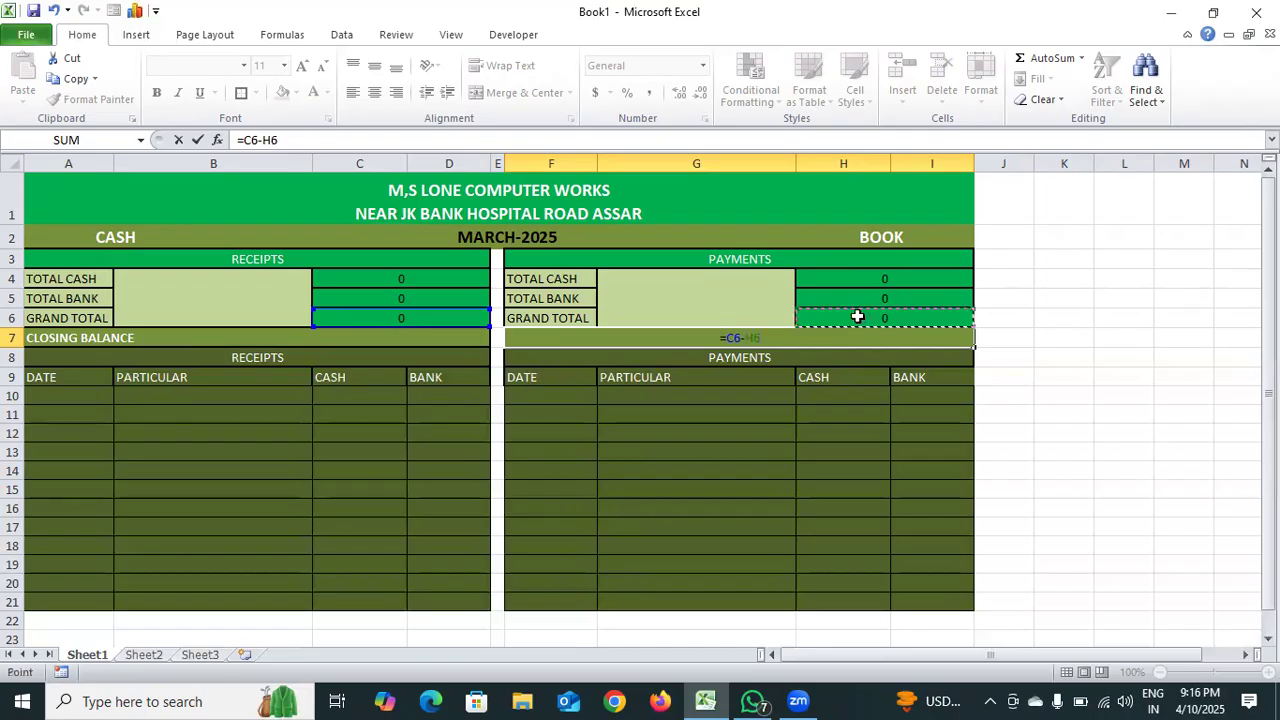
{"action": "key", "text": "Return"}
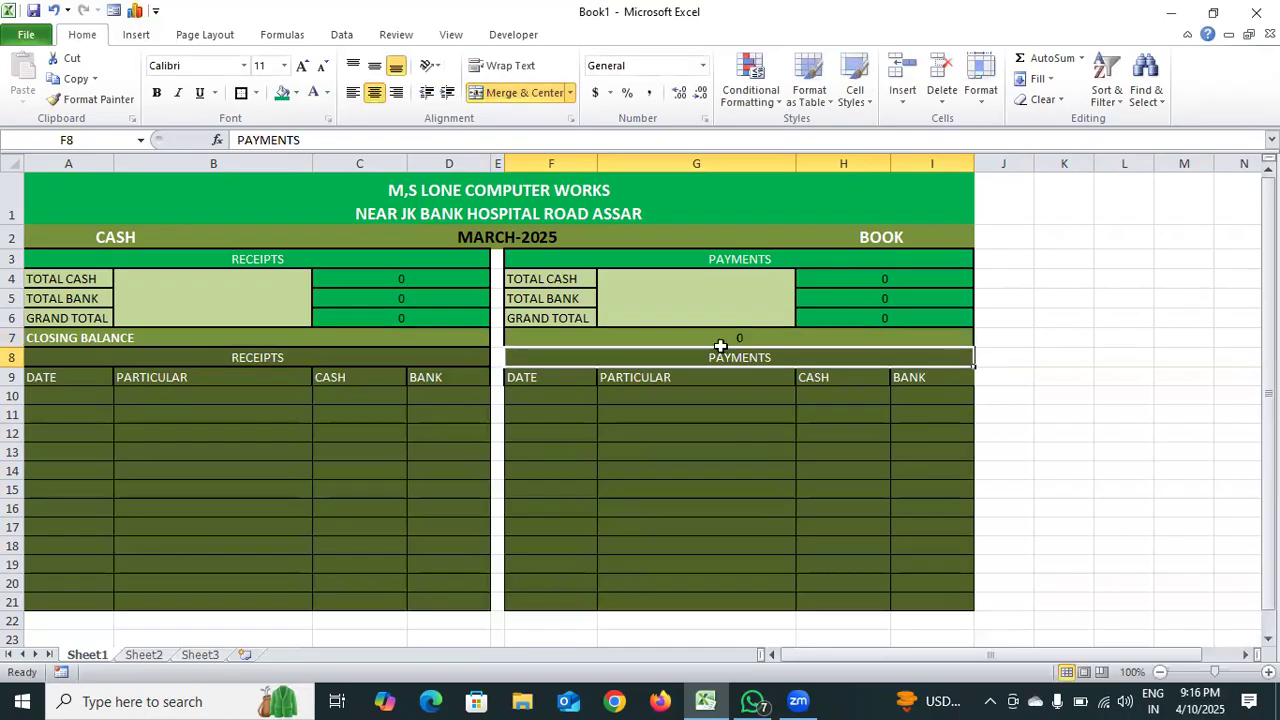
- Right-align the closing balance amount in the merged cell F7
{"action": "left_click", "coordinate": [664, 340]}
{"action": "left_click", "coordinate": [394, 93]}
{"action": "left_click", "coordinate": [1088, 437]}
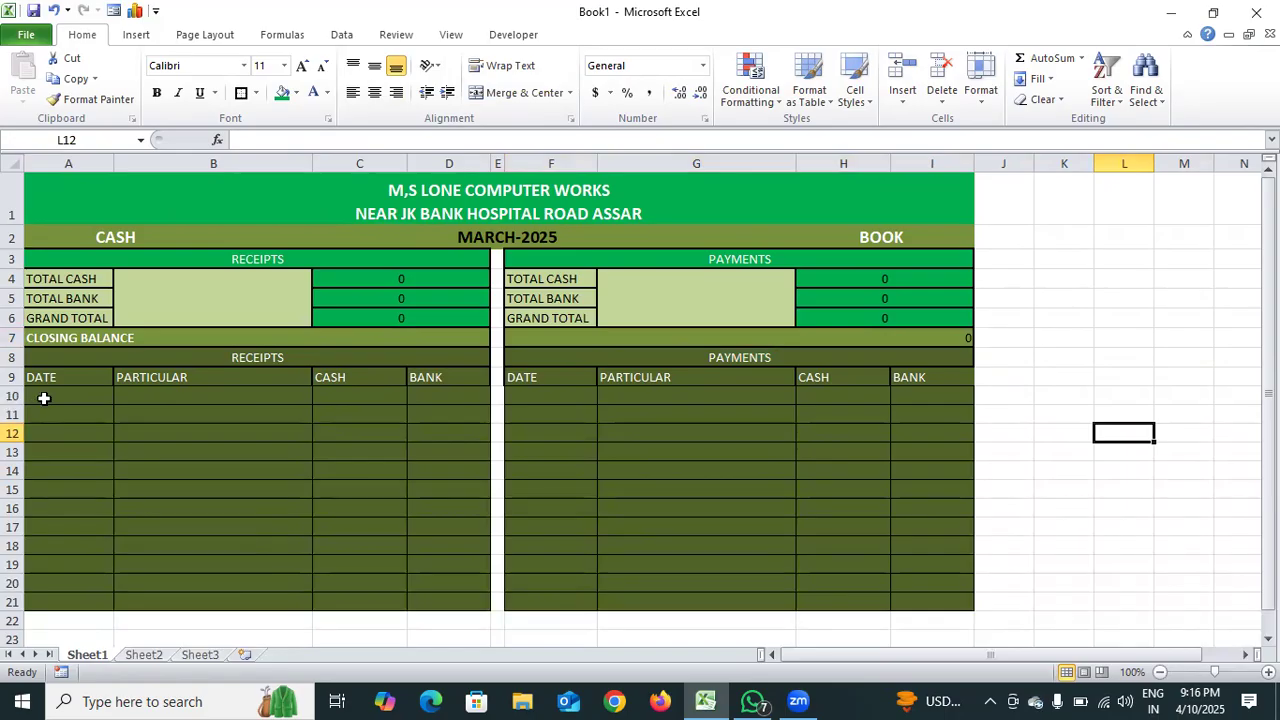
- Enter the date 10-MARCH-25 in cell A10, the first row of the Receipts DATE column
{"action": "double_click", "coordinate": [44, 398]}
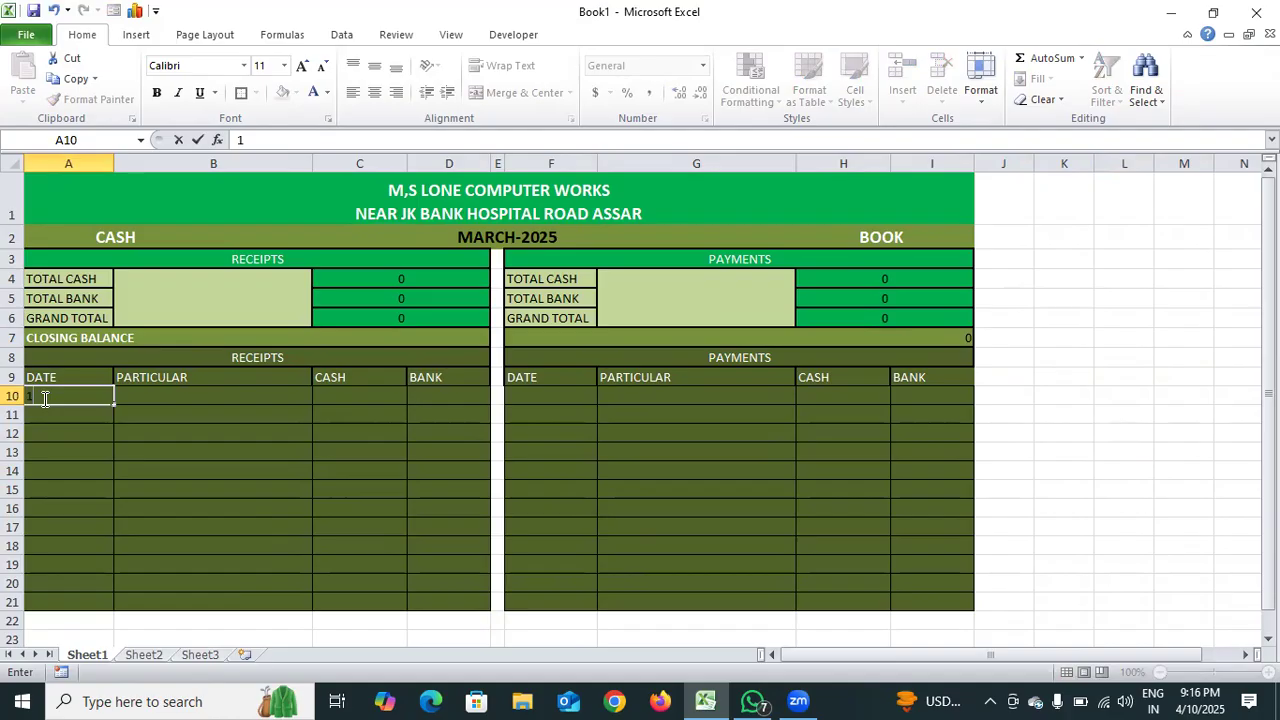
{"action": "type", "text": "10-MARCH"}
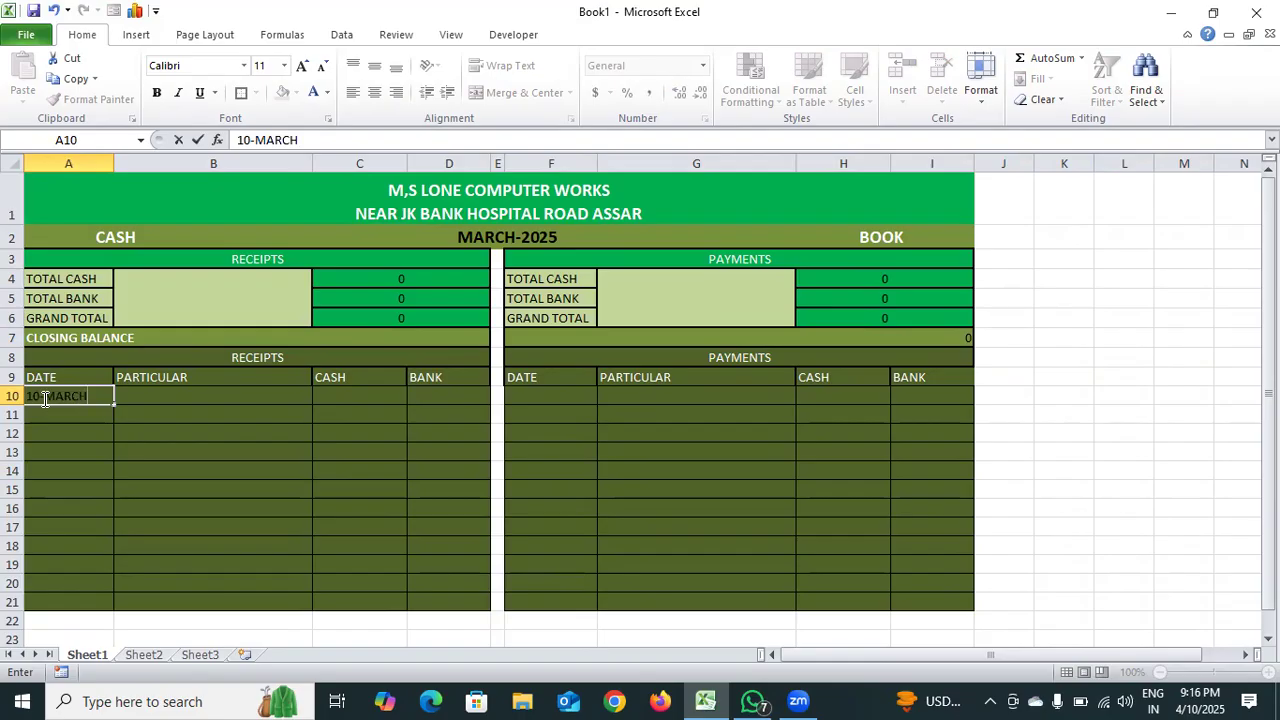
{"action": "type", "text": "-25"}
{"action": "left_click", "coordinate": [77, 465]}
{"action": "left_click", "coordinate": [95, 398]}
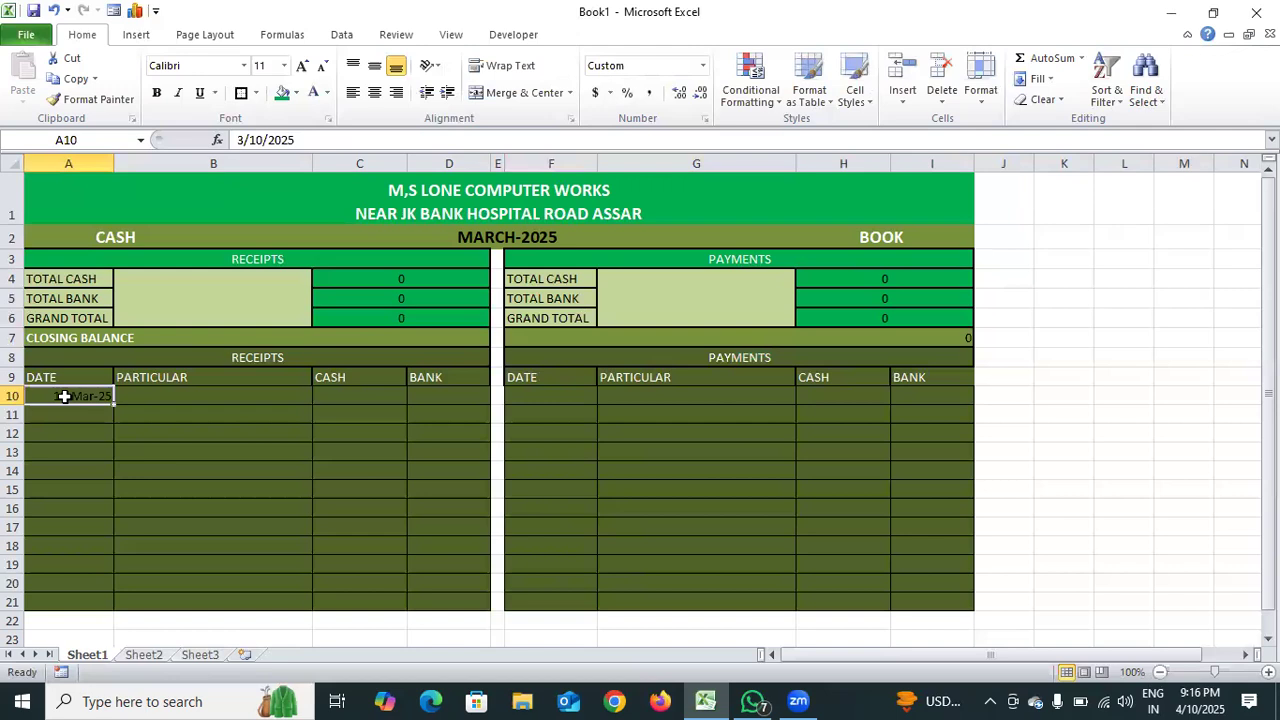
{"action": "double_click", "coordinate": [64, 396]}
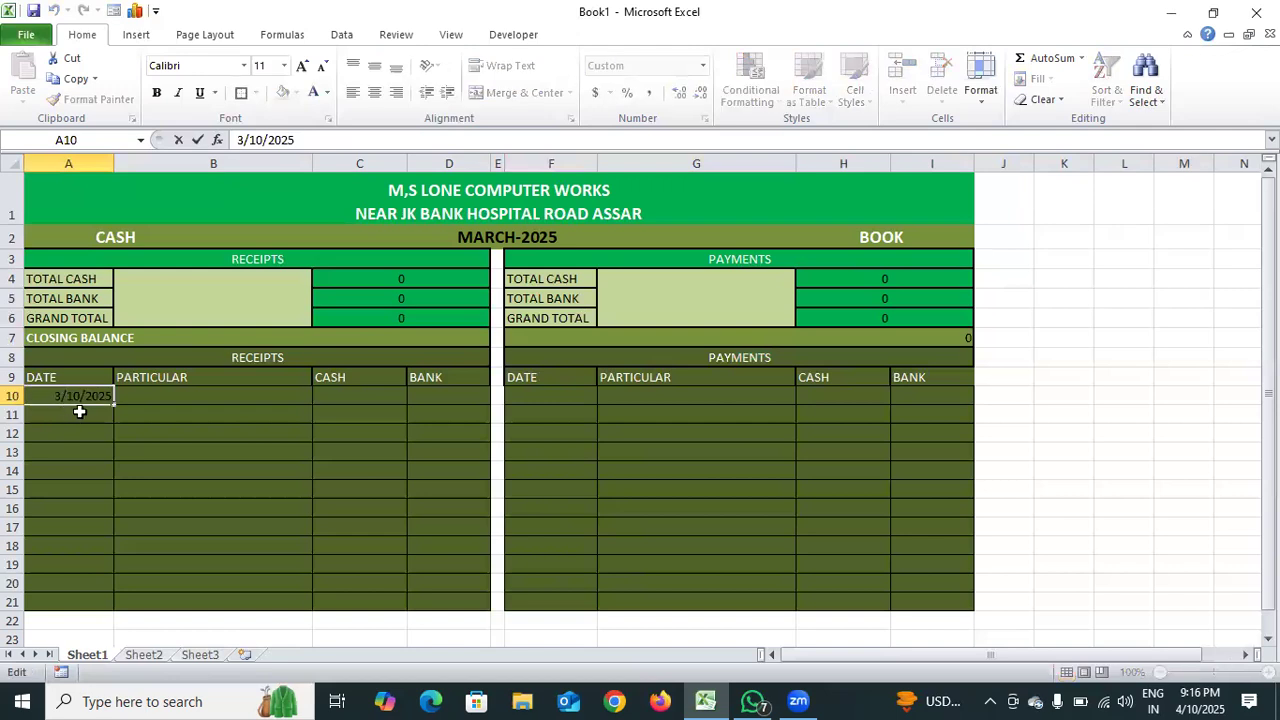
{"action": "left_click", "coordinate": [82, 414]}
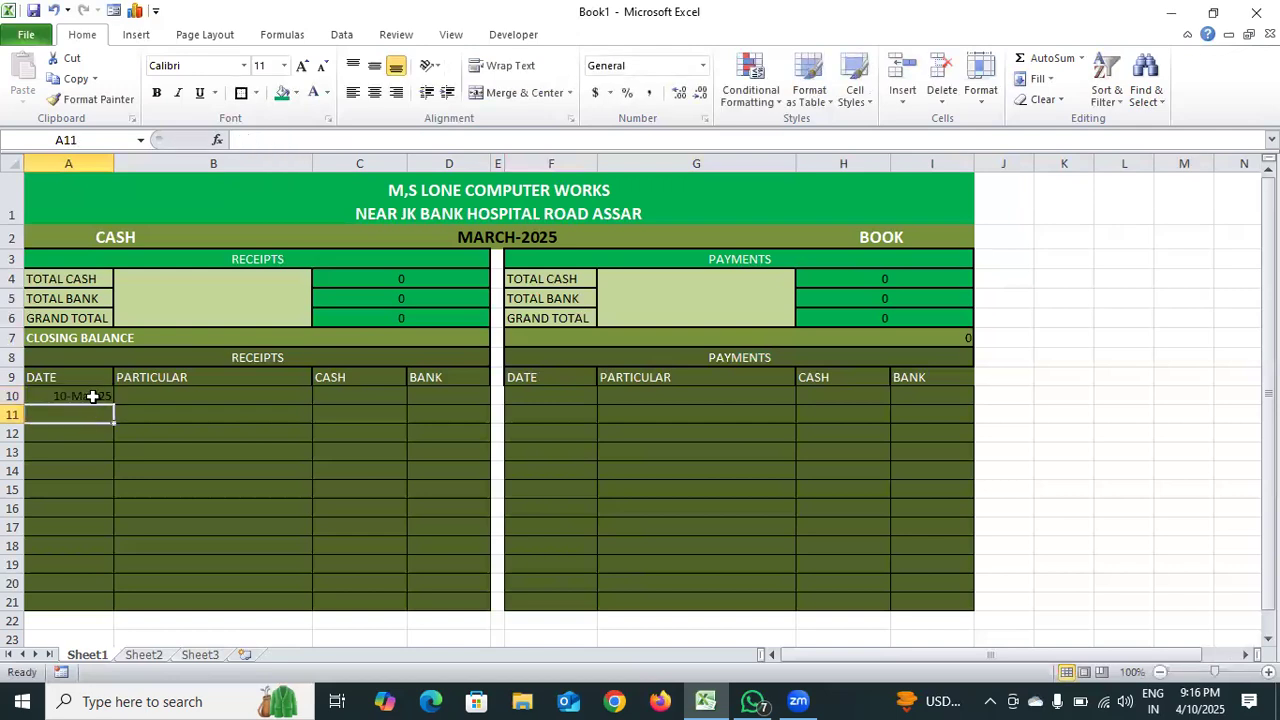
- Apply the custom number format DD/MM/YY to the Receipts date cells A10:A21
{"action": "left_click_drag", "start_coordinate": [92, 397], "coordinate": [85, 594]}
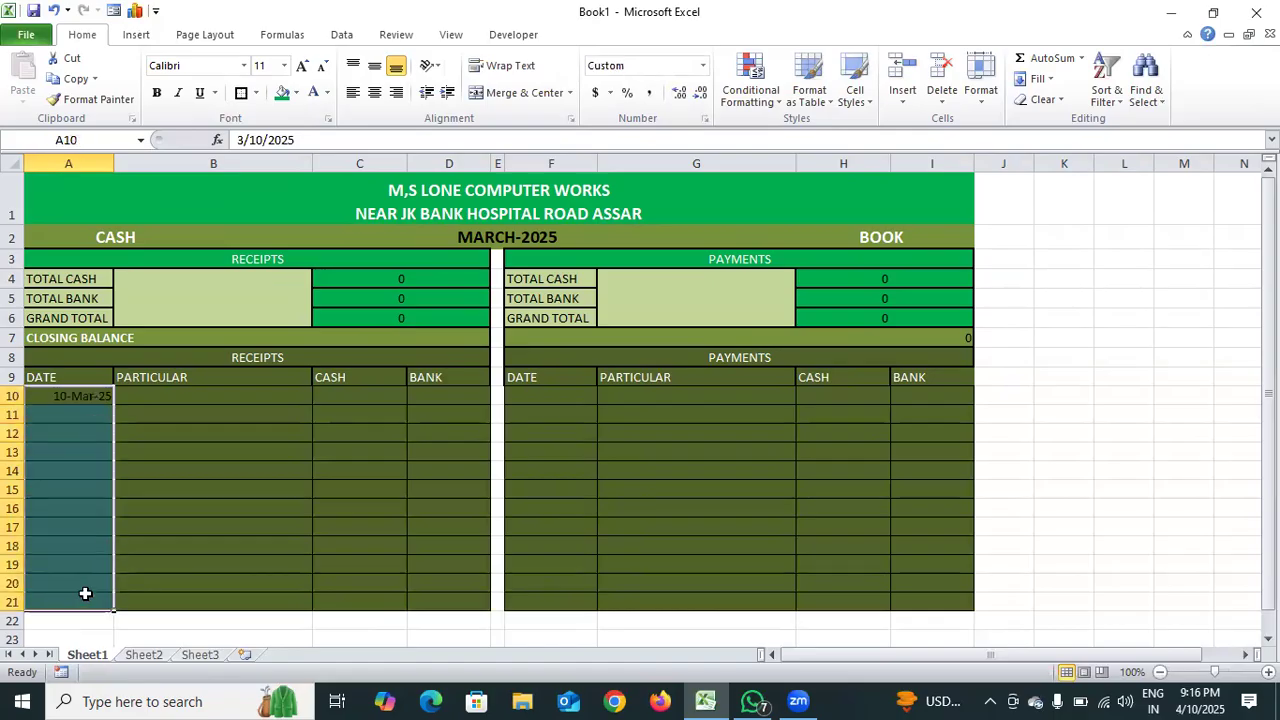
{"action": "left_click", "coordinate": [703, 72]}
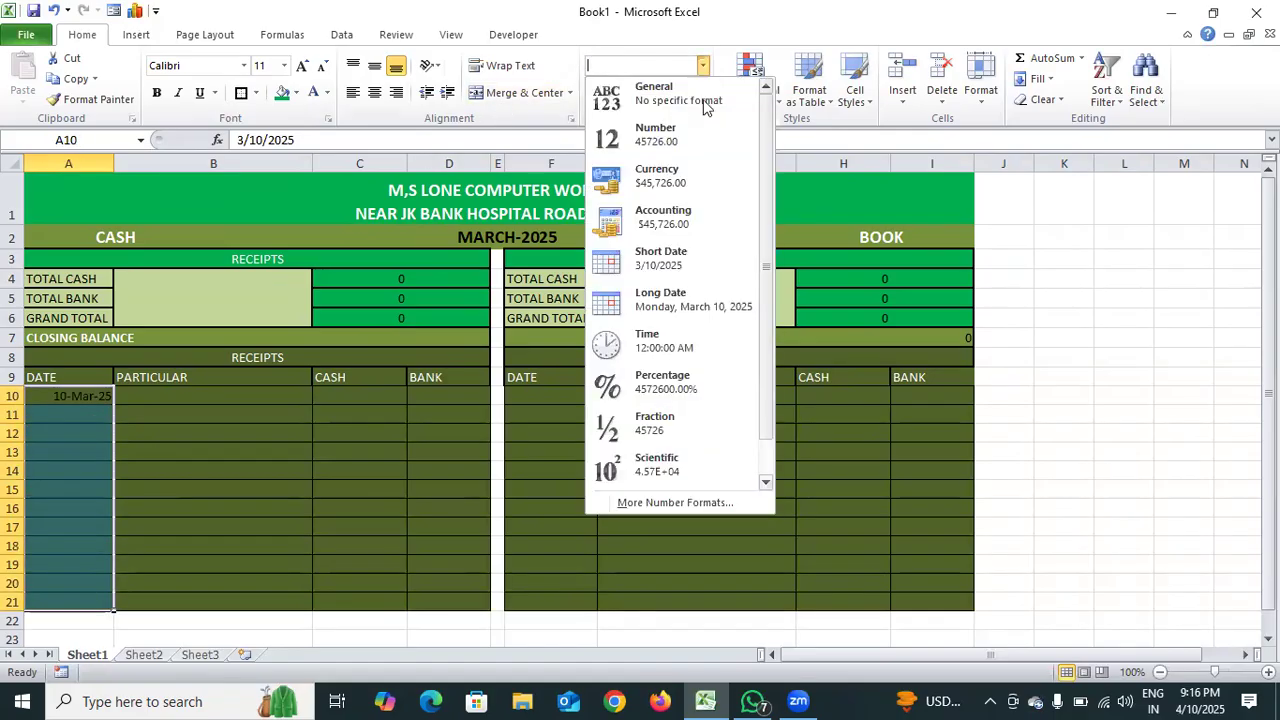
{"action": "left_click", "coordinate": [694, 500]}
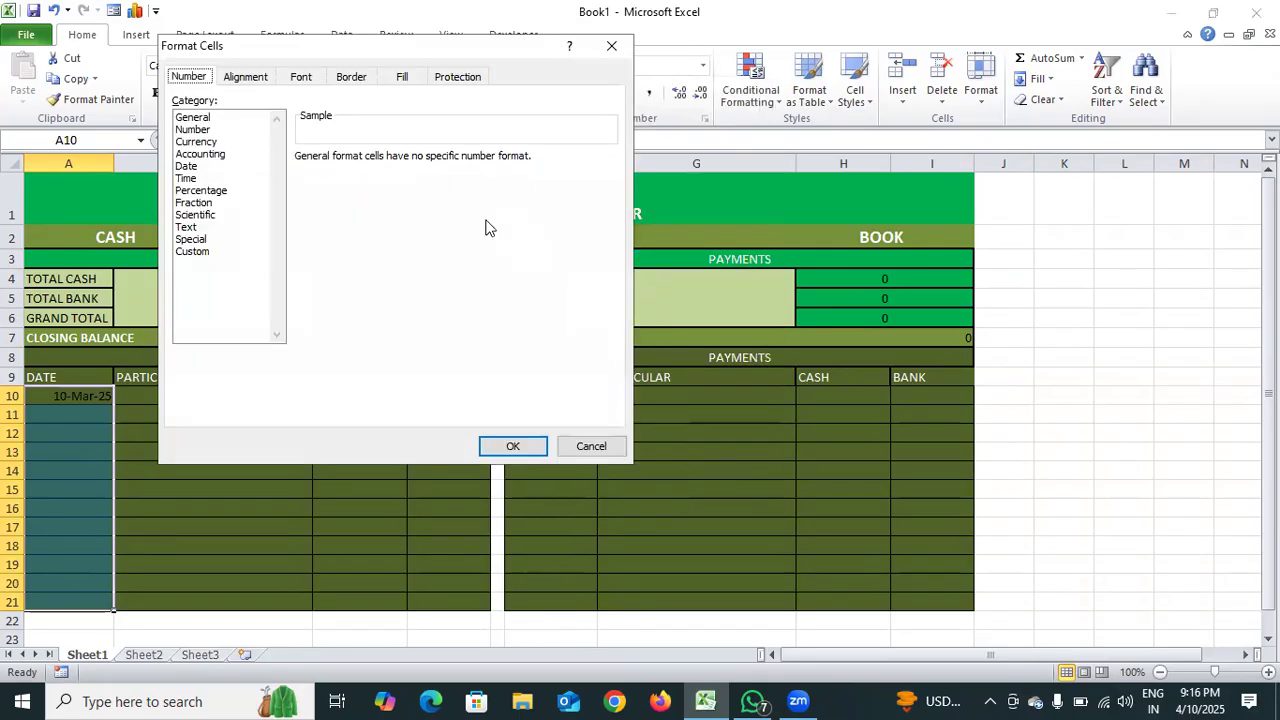
{"action": "left_click", "coordinate": [192, 251]}
{"action": "left_click", "coordinate": [349, 173]}
{"action": "key", "text": "BackSpace"}
{"action": "key", "text": "BackSpace"}
{"action": "key", "text": "BackSpace"}
{"action": "key", "text": "BackSpace"}
{"action": "key", "text": "BackSpace"}
{"action": "key", "text": "BackSpace"}
{"action": "key", "text": "BackSpace"}
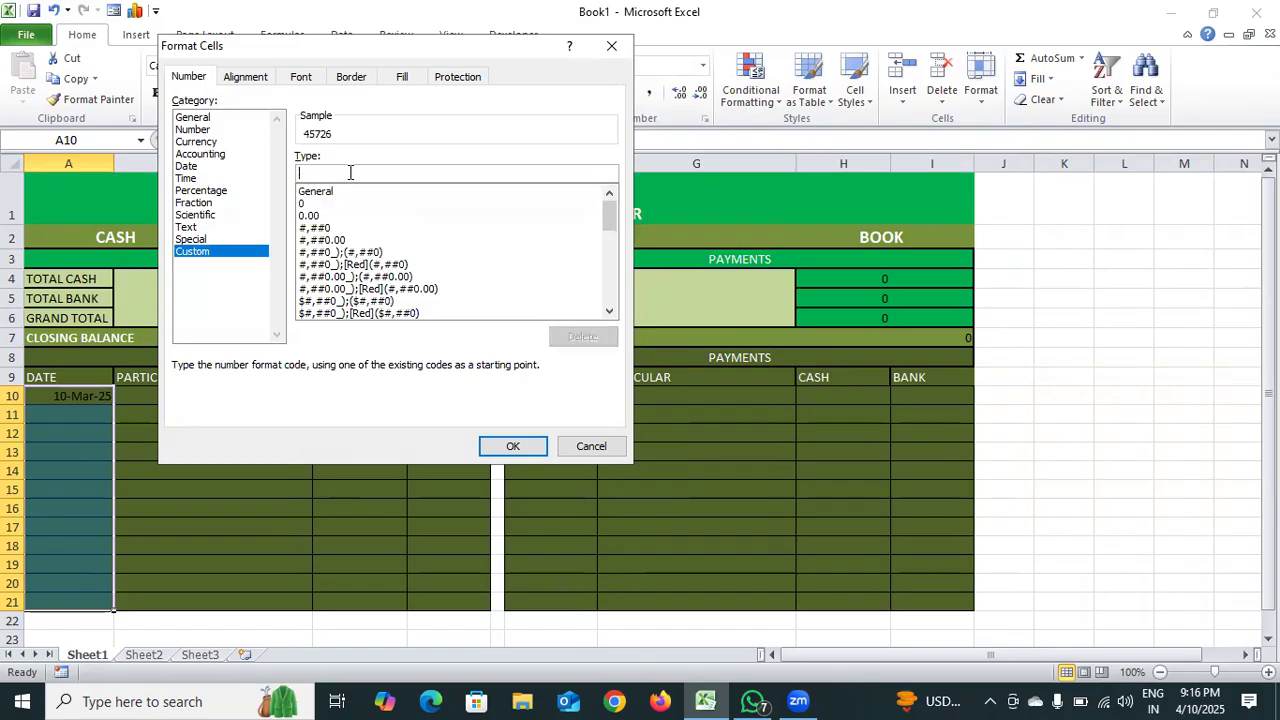
{"action": "type", "text": "DD/MM/YY"}
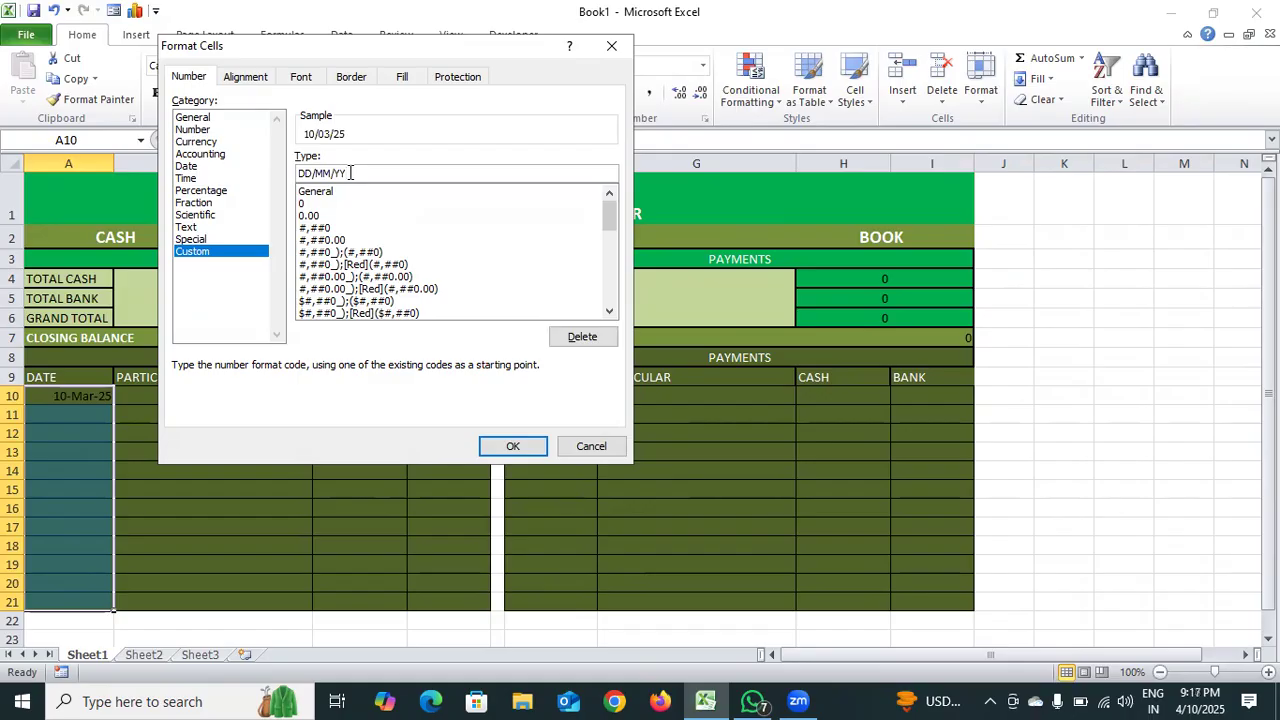
{"action": "key", "text": "Return"}
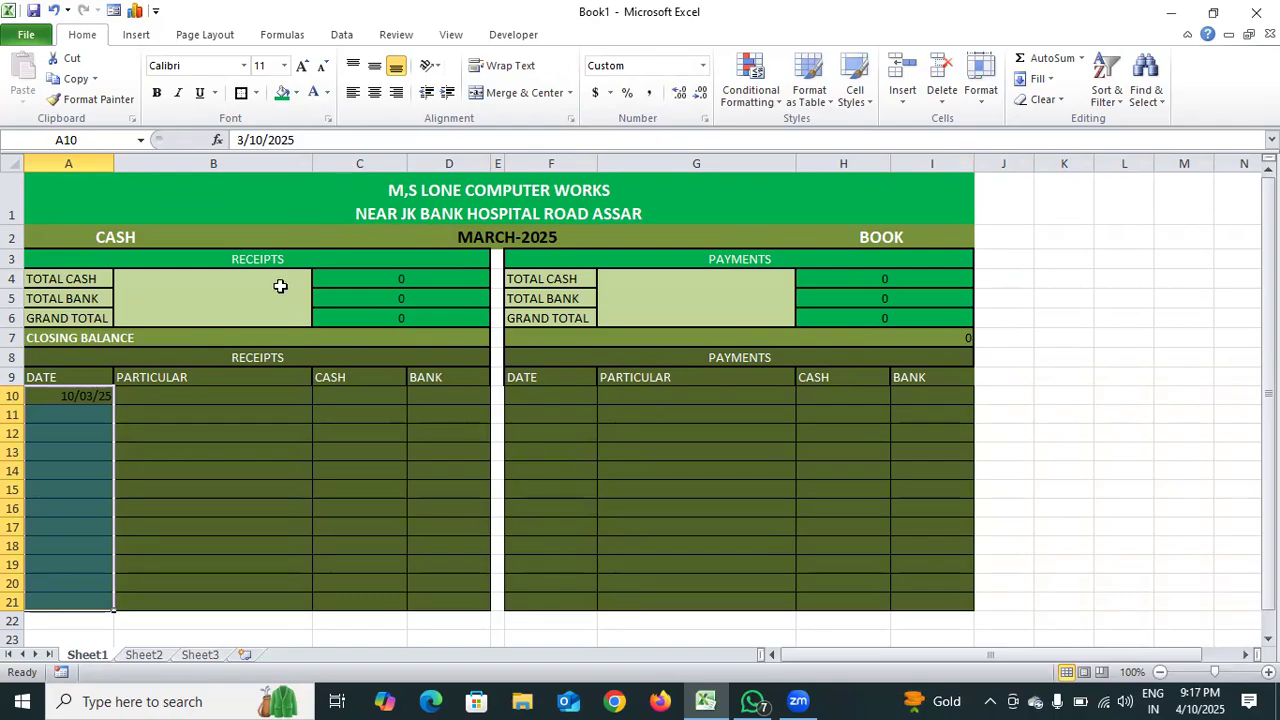
- Fill the date series from cell A10 down to A21, ending at 21/03/25
{"action": "left_click", "coordinate": [103, 469]}
{"action": "left_click", "coordinate": [96, 399]}
{"action": "left_click_drag", "start_coordinate": [111, 404], "coordinate": [87, 604]}
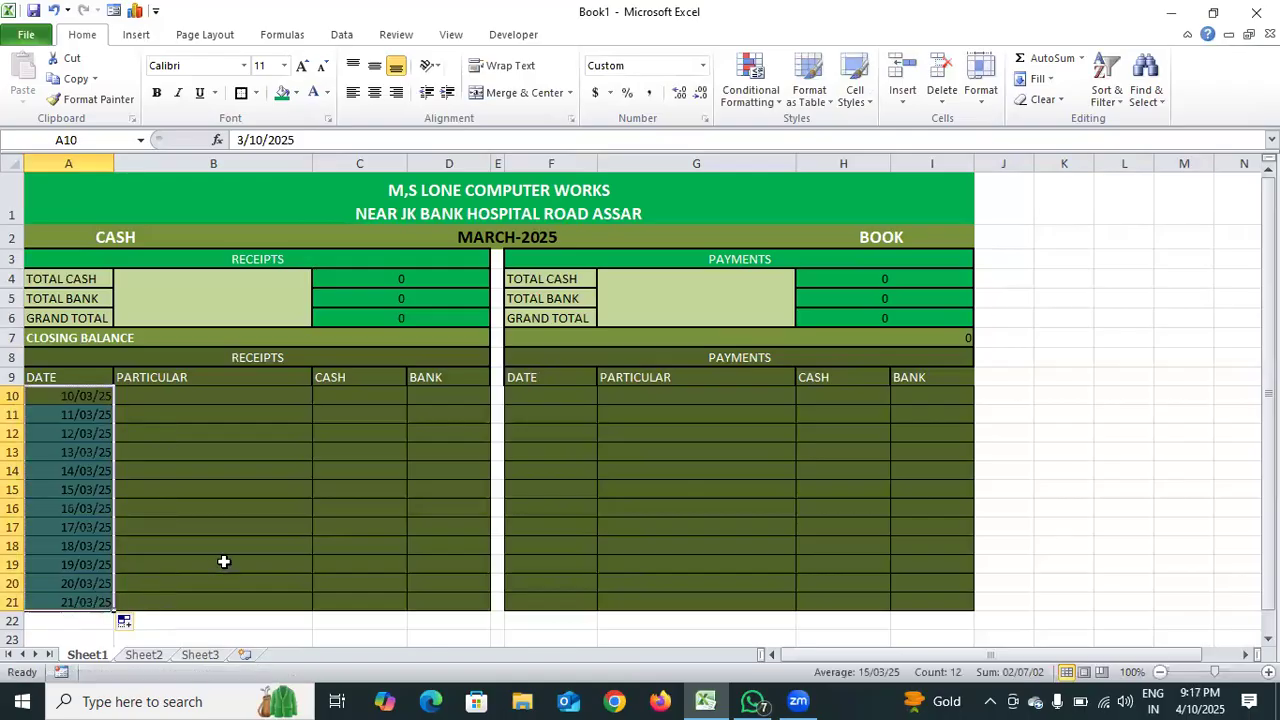
{"action": "left_click", "coordinate": [226, 560]}
- Copy the Receipts dates in A10:A21 into the Payments DATE column, starting at cell F10
{"action": "left_click_drag", "start_coordinate": [78, 398], "coordinate": [79, 596]}
{"action": "key", "text": "ctrl+c"}
{"action": "left_click_drag", "start_coordinate": [541, 395], "coordinate": [544, 550]}
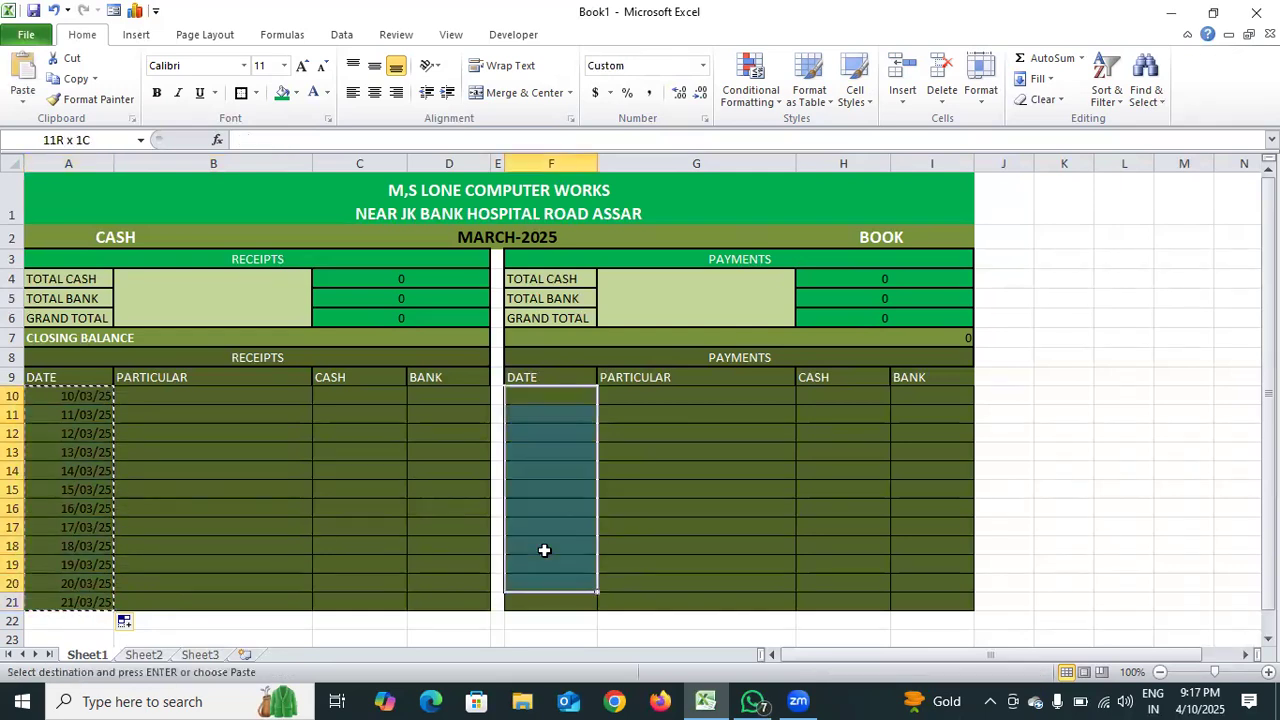
{"action": "key", "text": "ctrl+v"}
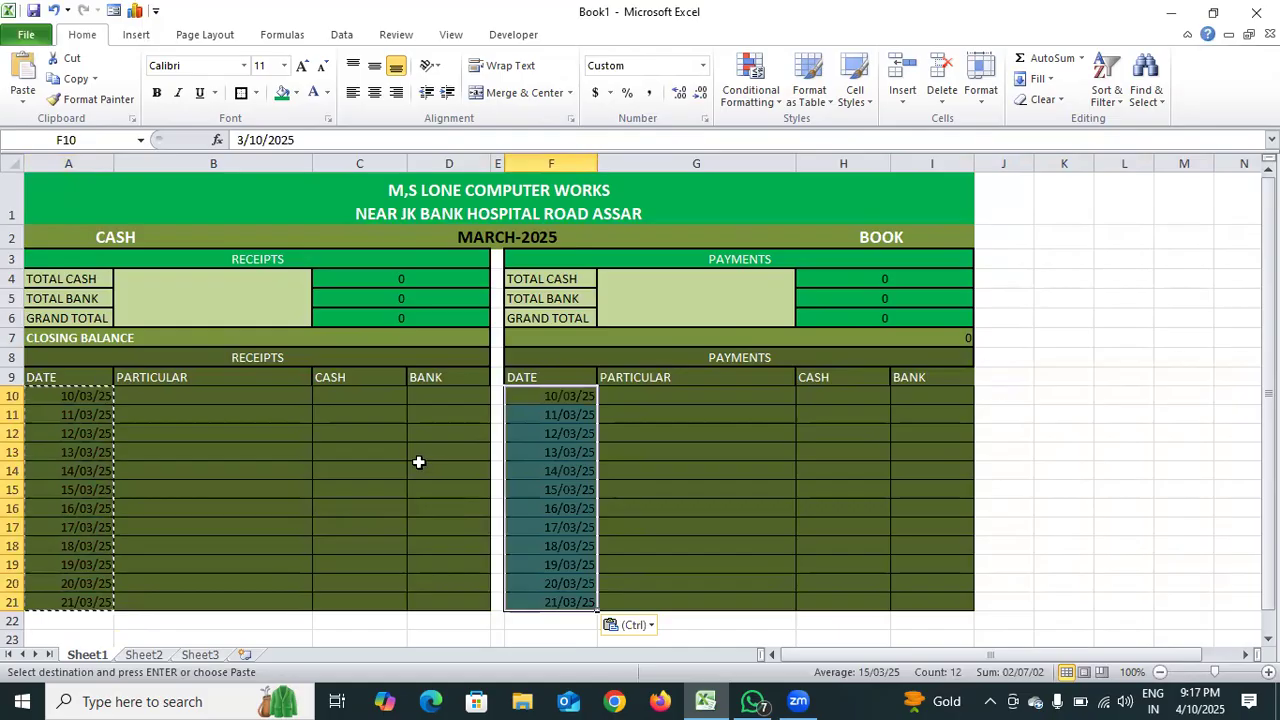
- Make the font white for the dates in the Receipts cells A10:A21 and the Payments cells F10:F21
{"action": "left_click", "coordinate": [652, 452]}
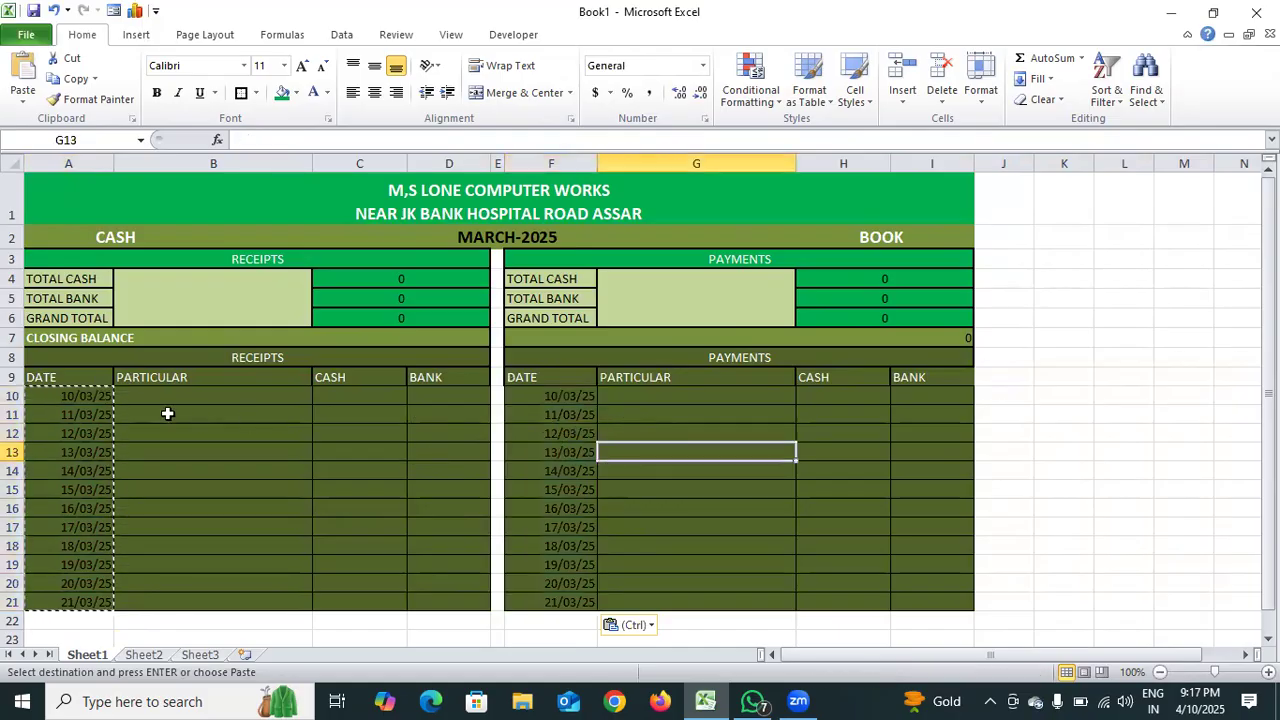
{"action": "left_click_drag", "start_coordinate": [80, 397], "coordinate": [79, 603]}
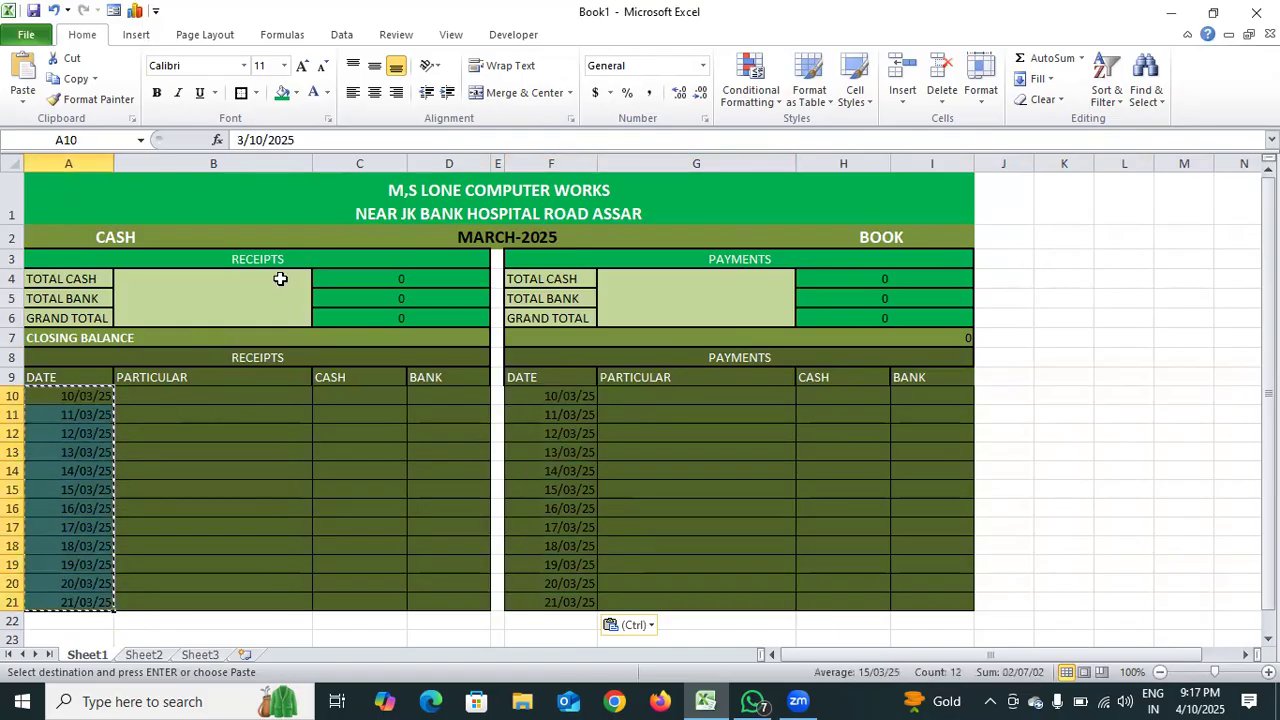
{"action": "key", "text": "Escape"}
{"action": "left_click_drag", "start_coordinate": [543, 398], "coordinate": [551, 603]}
{"action": "left_click", "coordinate": [311, 94]}
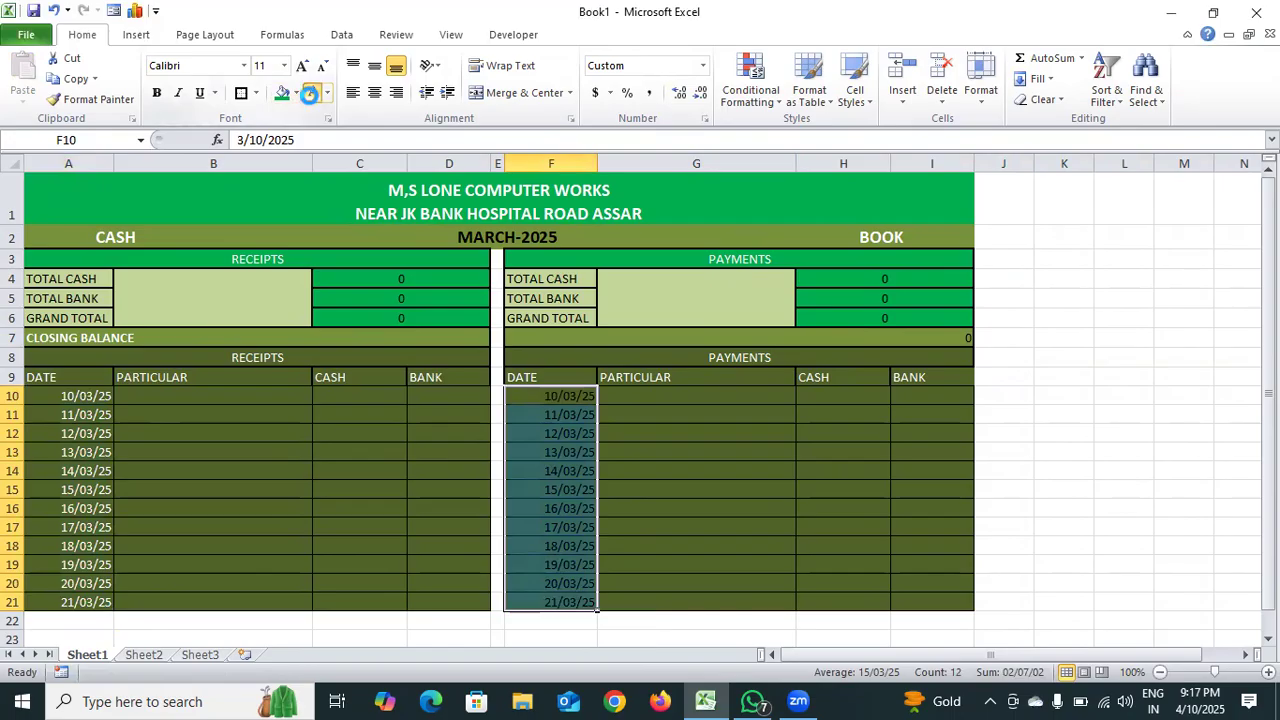
- Apply a thick outside border to the Receipts entry table A9:D21 and the Payments entry table F9:I21
{"action": "left_click", "coordinate": [214, 396]}
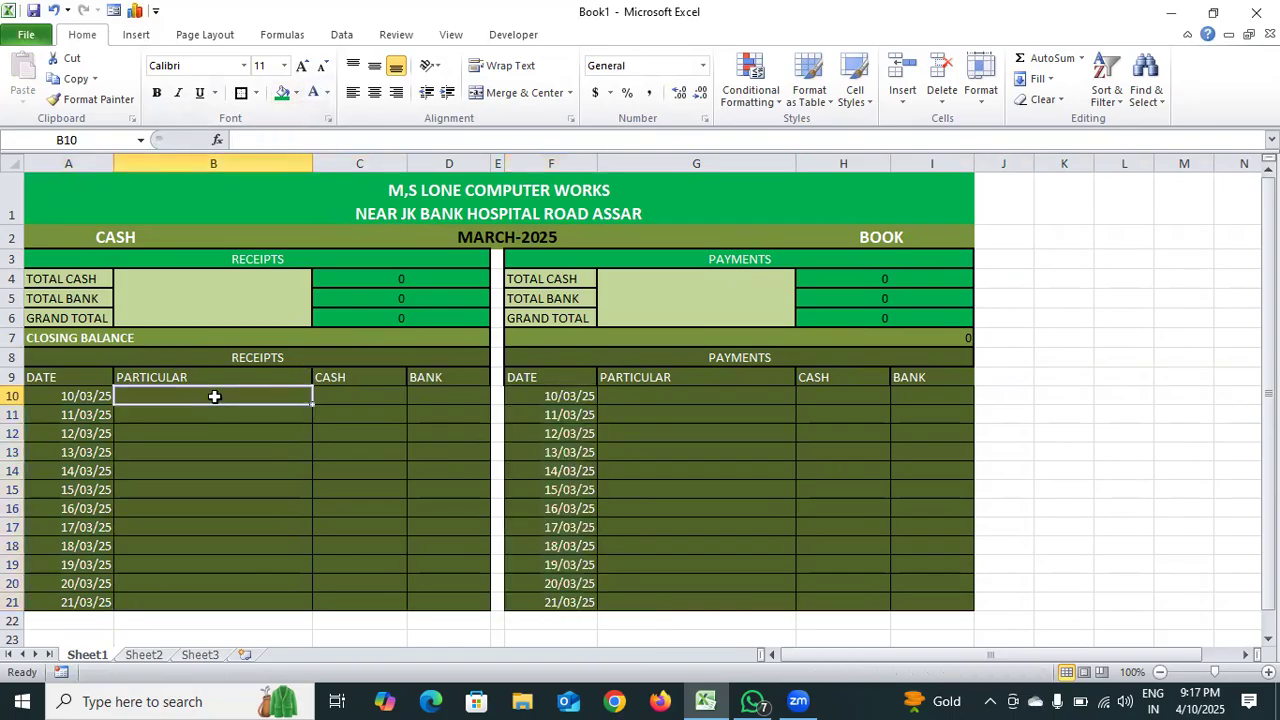
{"action": "double_click", "coordinate": [214, 396]}
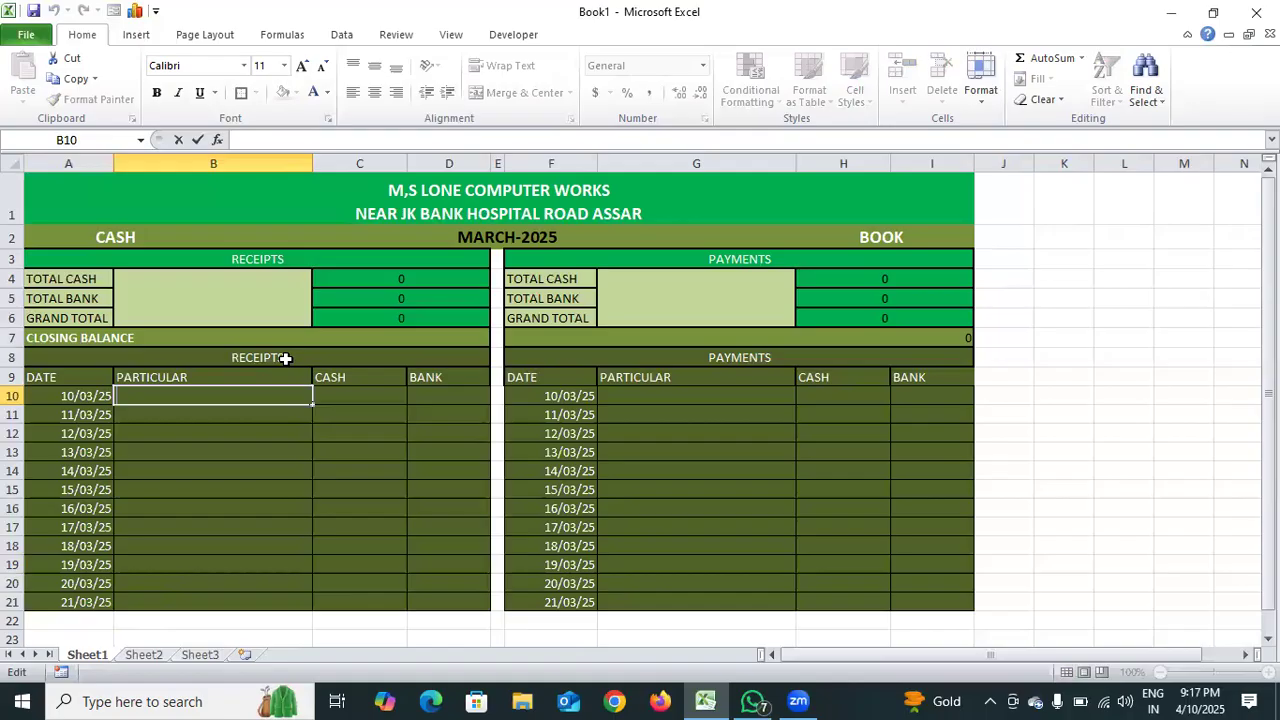
{"action": "left_click", "coordinate": [150, 506]}
{"action": "left_click", "coordinate": [57, 378]}
{"action": "left_click_drag", "start_coordinate": [57, 378], "coordinate": [403, 612]}
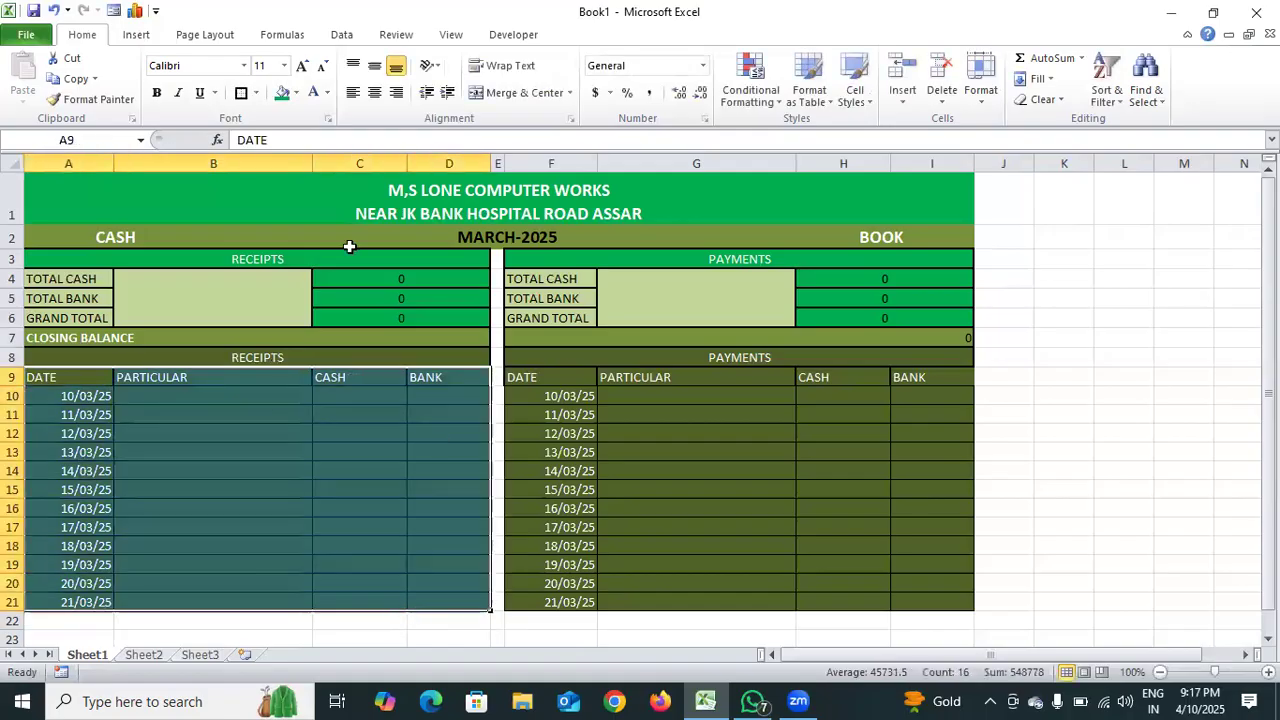
{"action": "left_click_drag", "start_coordinate": [520, 378], "coordinate": [557, 543]}
{"action": "key", "text": "shift+Right"}
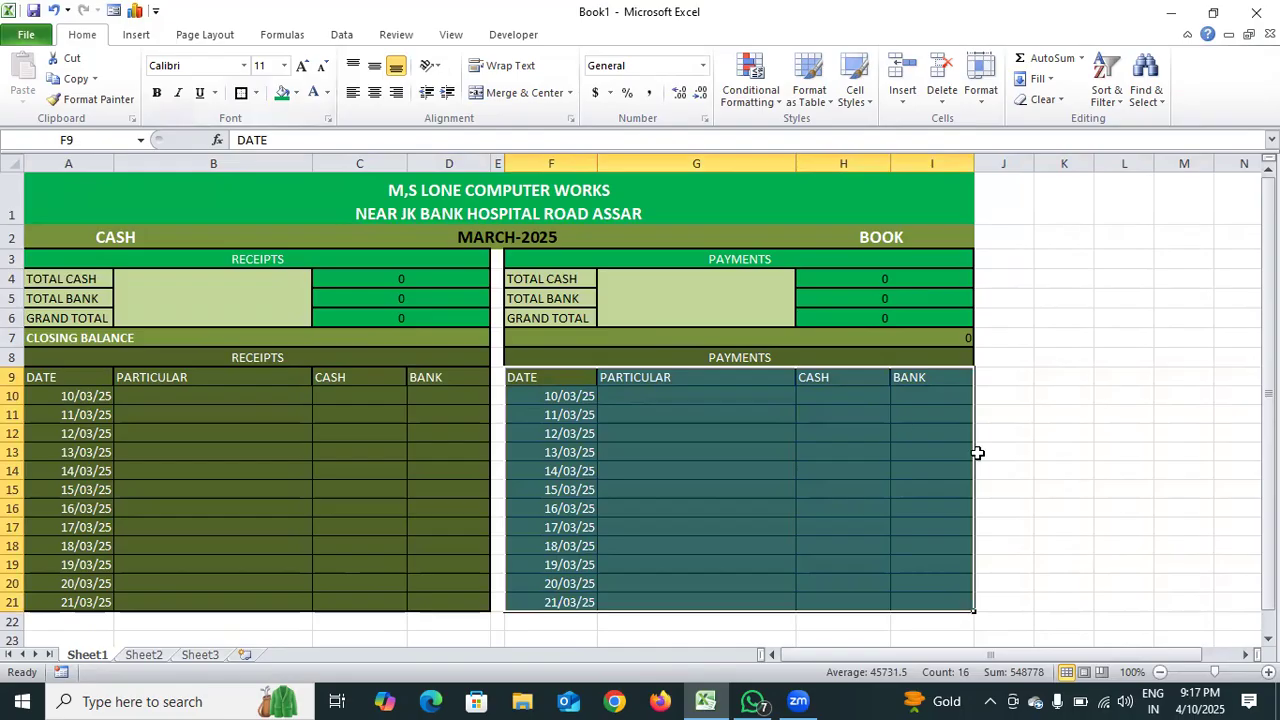
{"action": "left_click", "coordinate": [1115, 477]}
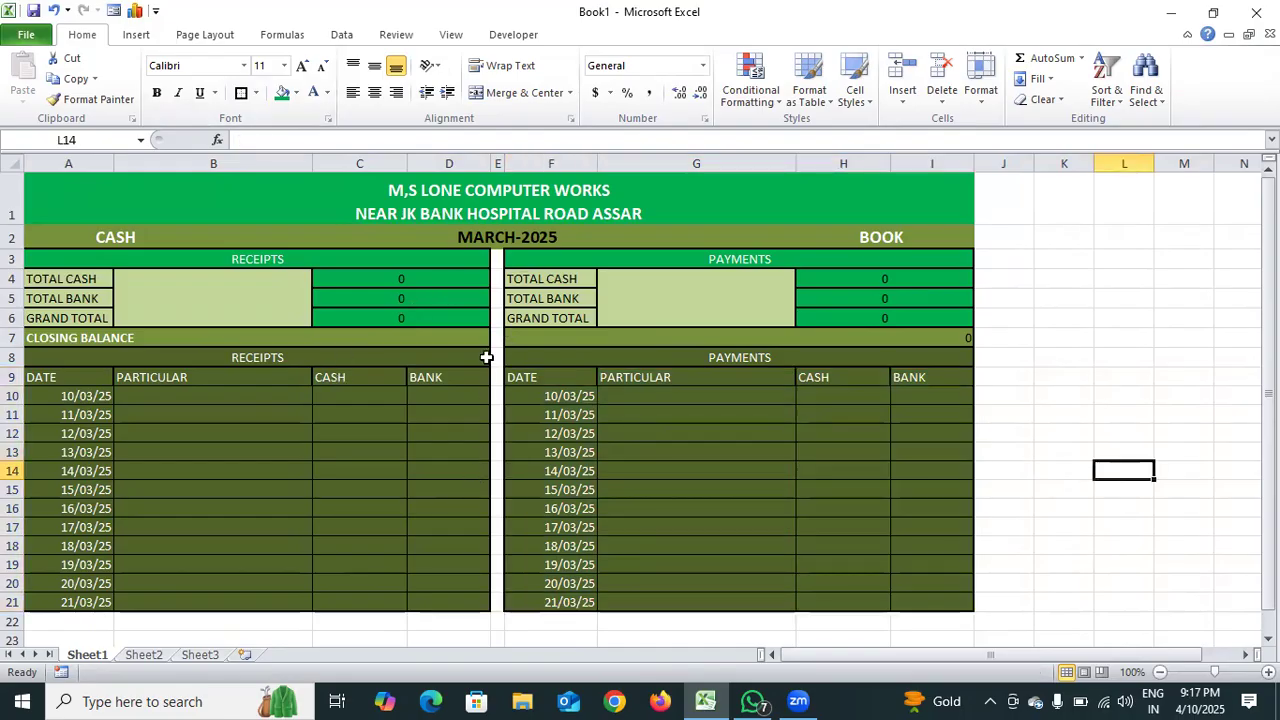
- Centre the contents of both entry tables, A9:D21 and F9:I21, horizontally and vertically
{"action": "double_click", "coordinate": [158, 398]}
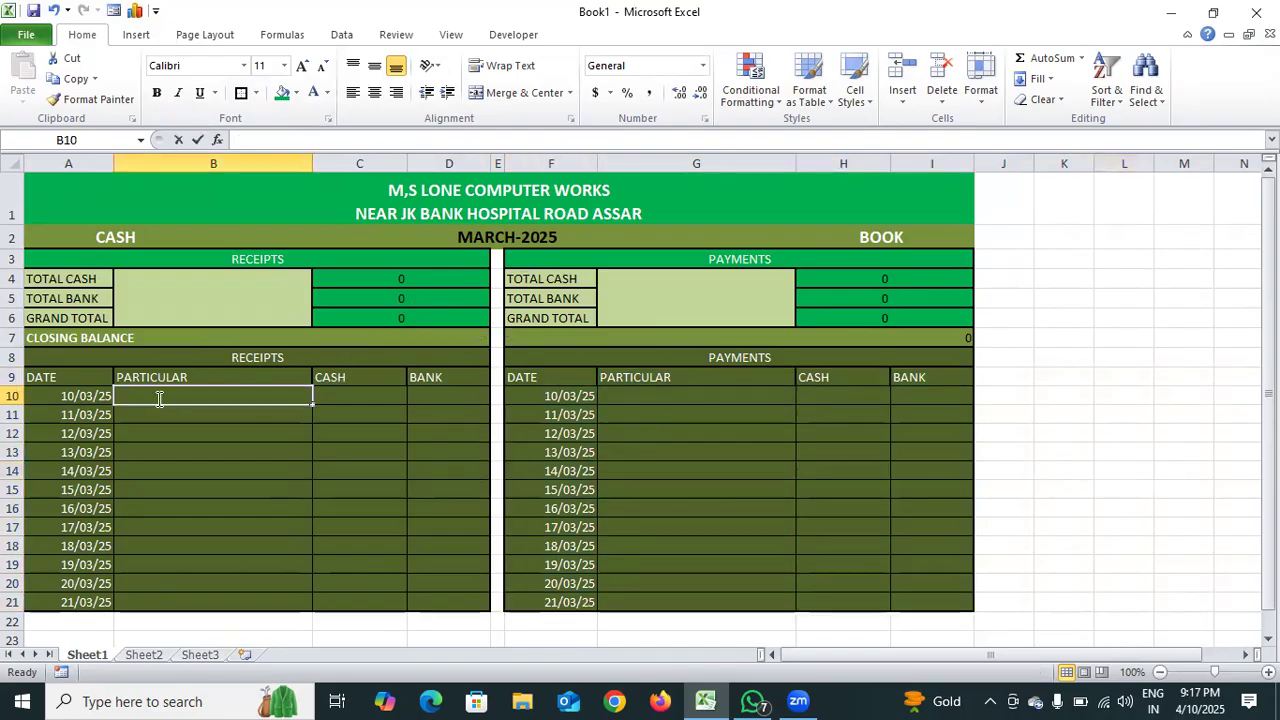
{"action": "left_click_drag", "start_coordinate": [52, 377], "coordinate": [452, 600]}
{"action": "left_click_drag", "start_coordinate": [452, 556], "coordinate": [451, 557]}
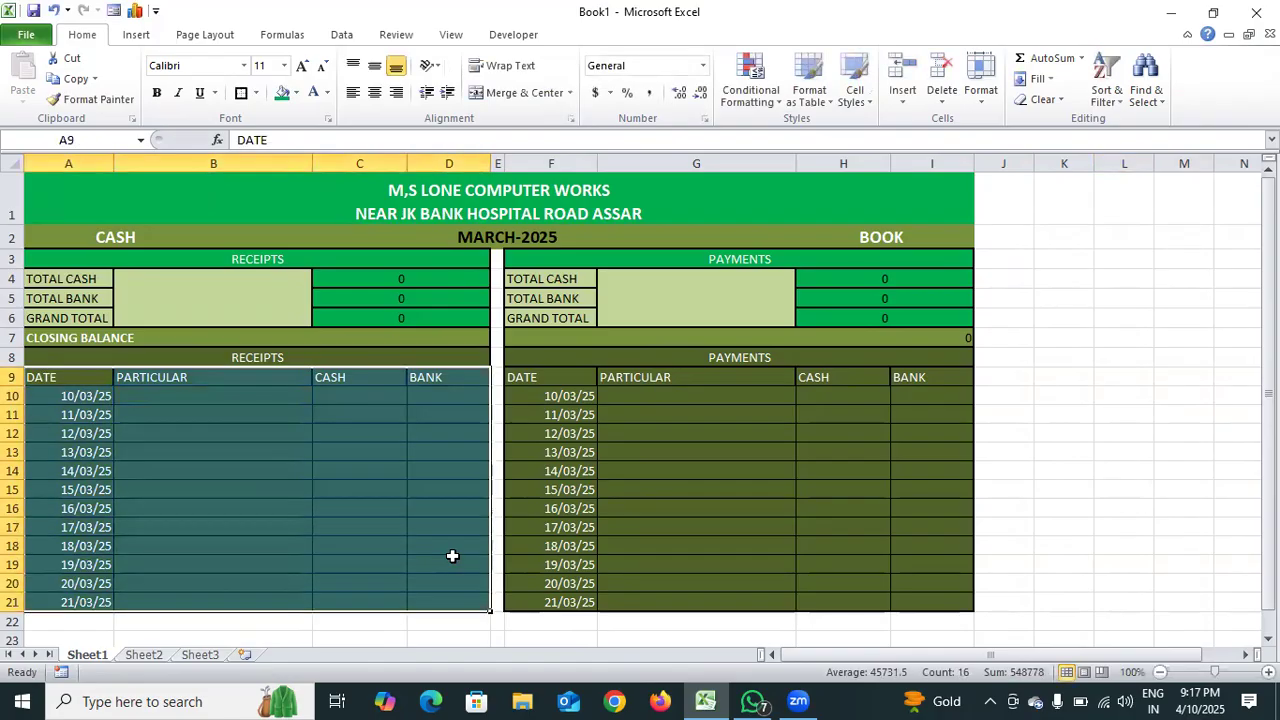
{"action": "left_click", "coordinate": [451, 557]}
{"action": "left_click_drag", "start_coordinate": [95, 379], "coordinate": [403, 602]}
{"action": "left_click_drag", "start_coordinate": [528, 377], "coordinate": [591, 543], "text": "ctrl"}
{"action": "key", "text": "shift+Right"}
{"action": "key", "text": "shift+Right"}
{"action": "key", "text": "shift+Up"}
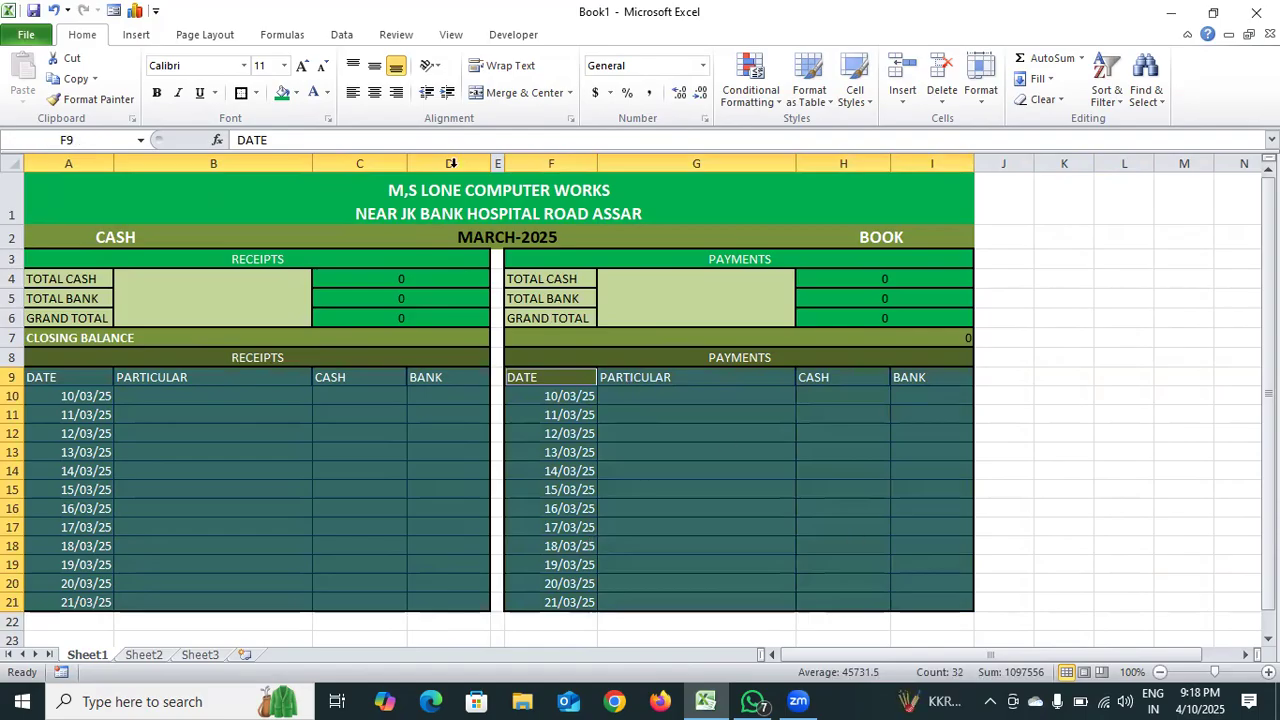
{"action": "left_click", "coordinate": [374, 92]}
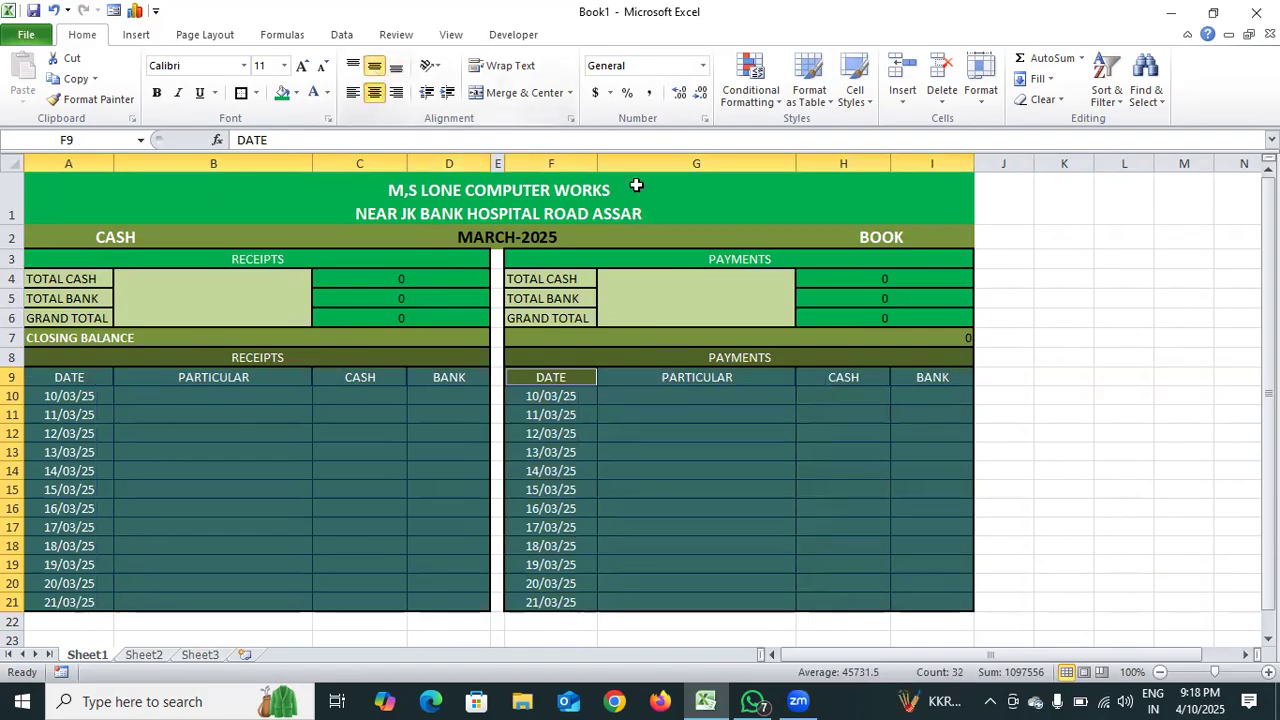
{"action": "left_click", "coordinate": [1063, 433]}
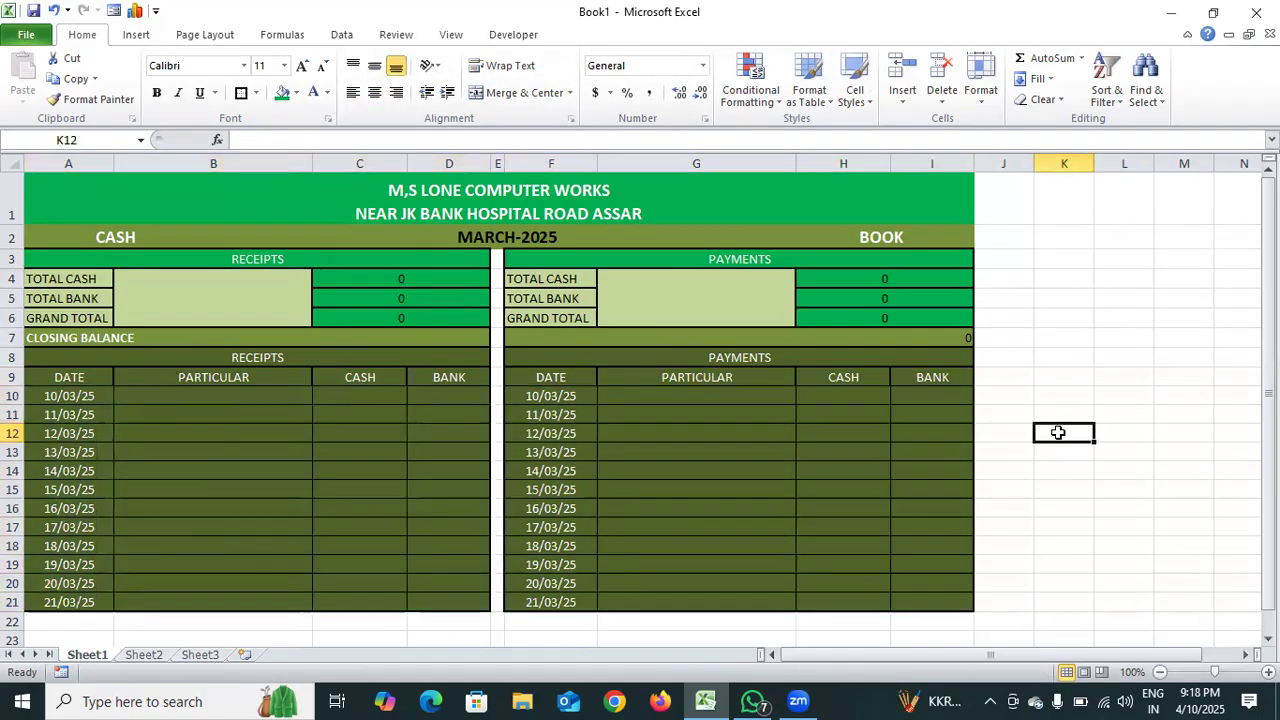
- Record the 10/03/25 receipt in row 10 with the particular OPENING BALANCE A/C and a cash amount of 10000
{"action": "double_click", "coordinate": [156, 400]}
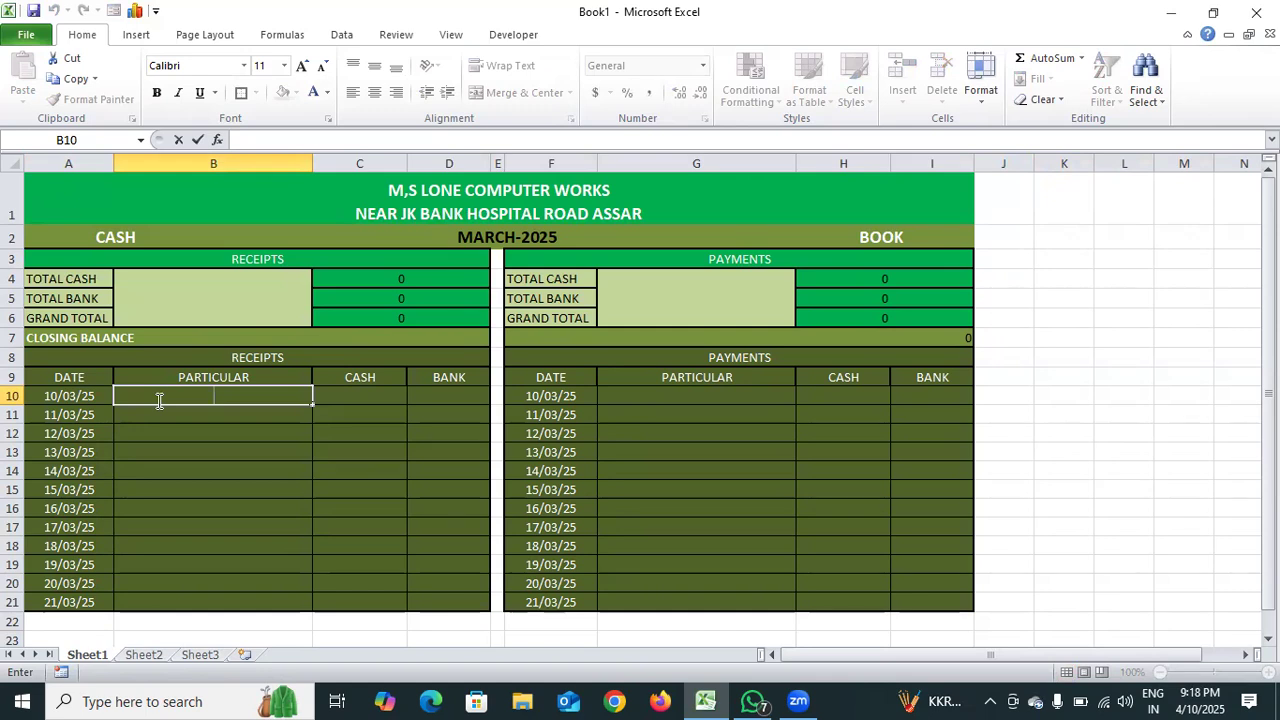
{"action": "type", "text": "OPENING BALANCE"}
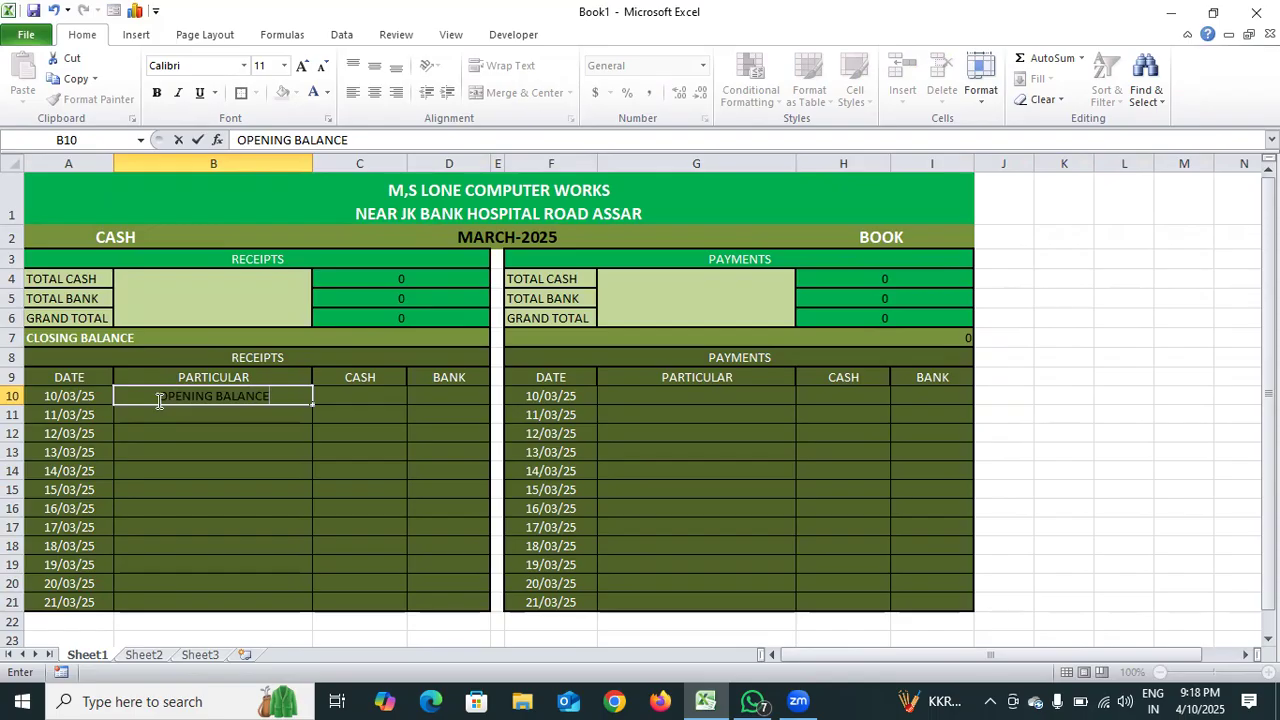
{"action": "type", "text": "A/C"}
{"action": "left_click", "coordinate": [330, 398]}
{"action": "type", "text": "10000"}
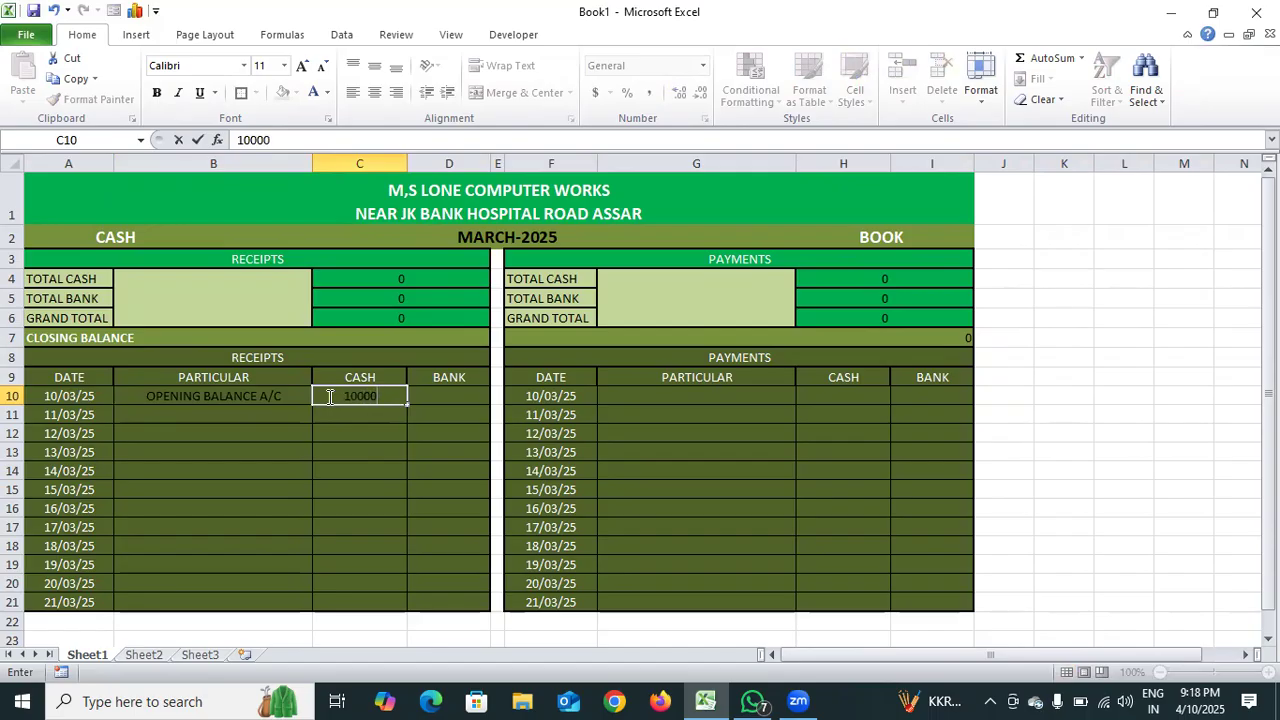
{"action": "key", "text": "Tab"}
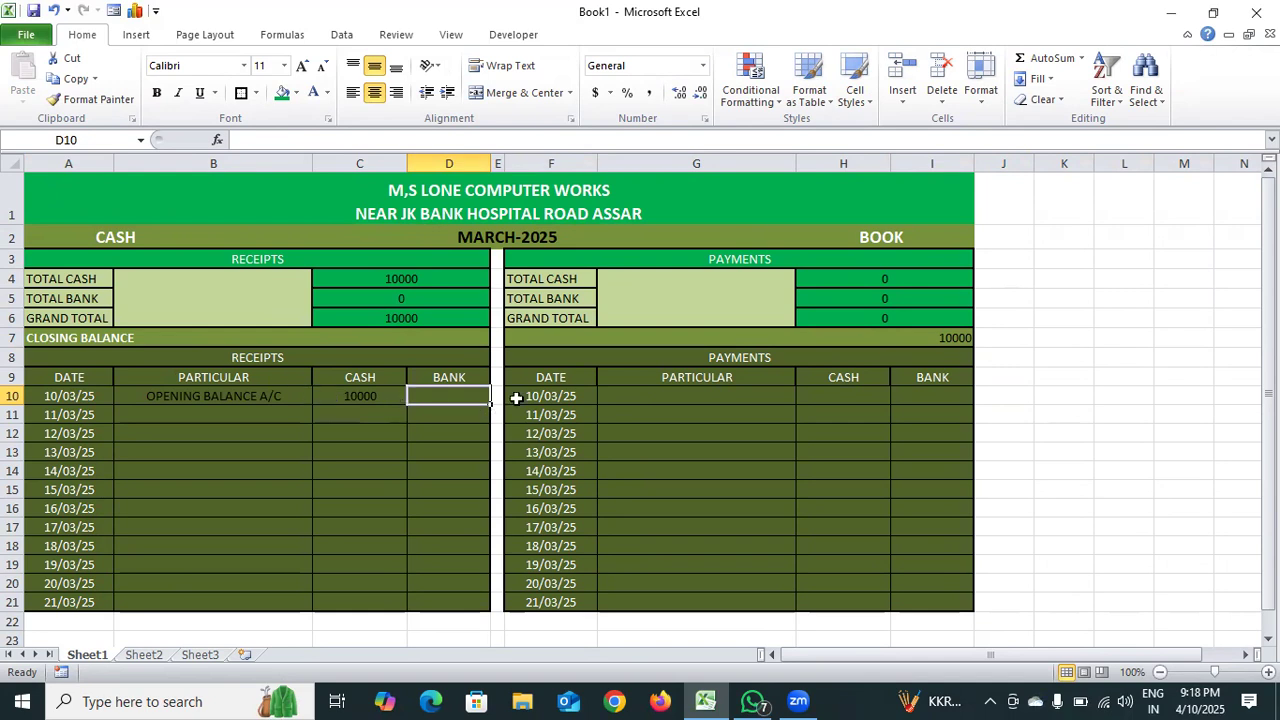
- Record the 10/03/25 payment in row 10 with the particular A/C TO STY and a bank amount of 10000
{"action": "left_click", "coordinate": [621, 395]}
{"action": "double_click", "coordinate": [621, 395]}
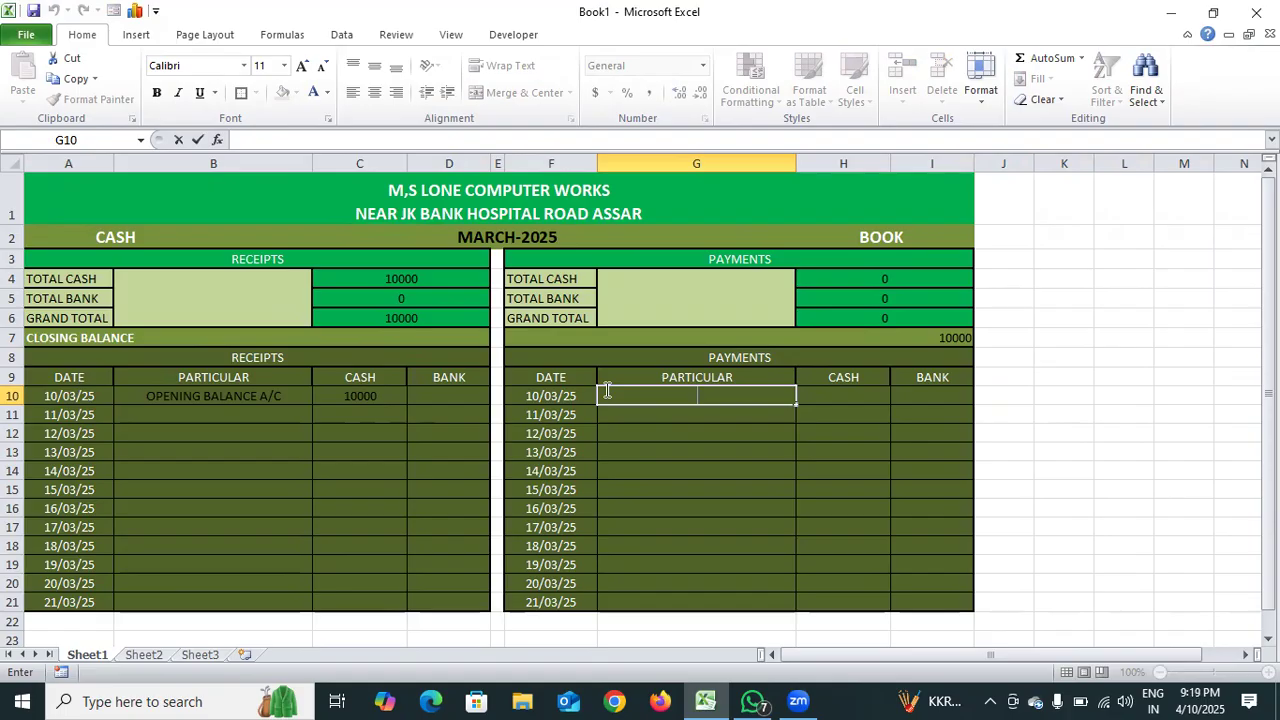
{"action": "type", "text": "A/C TO"}
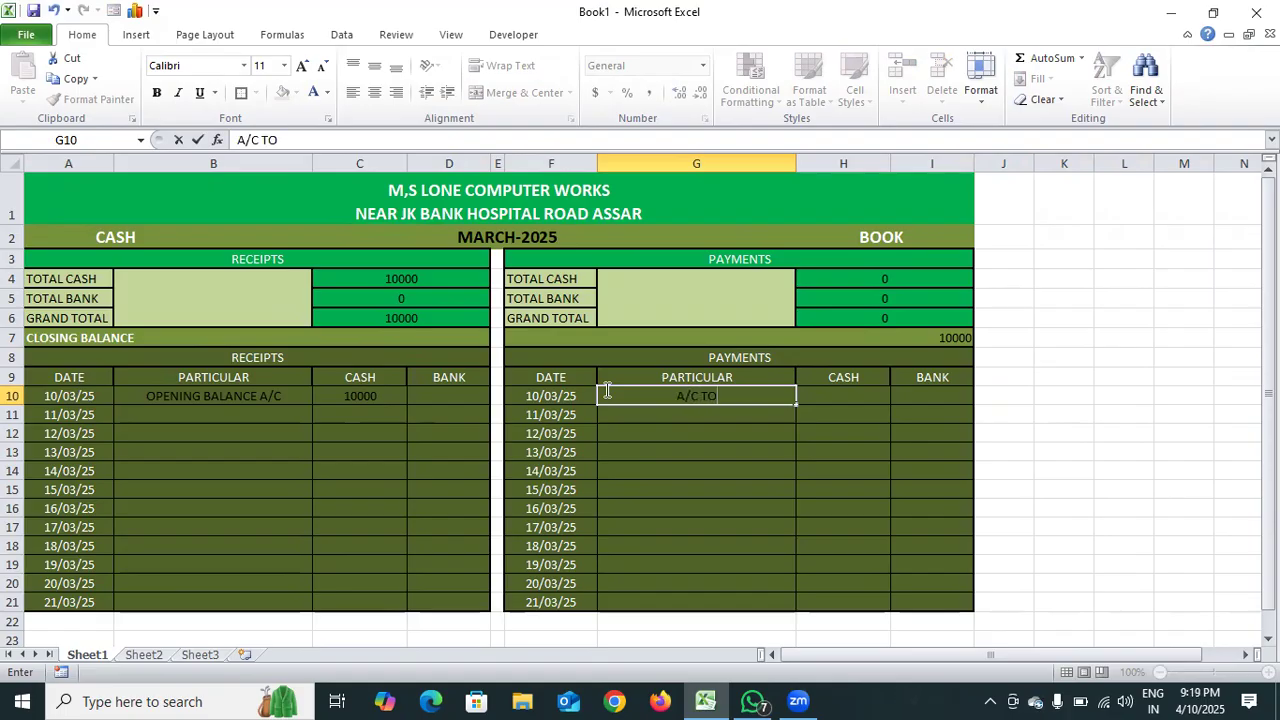
{"action": "type", "text": " STY"}
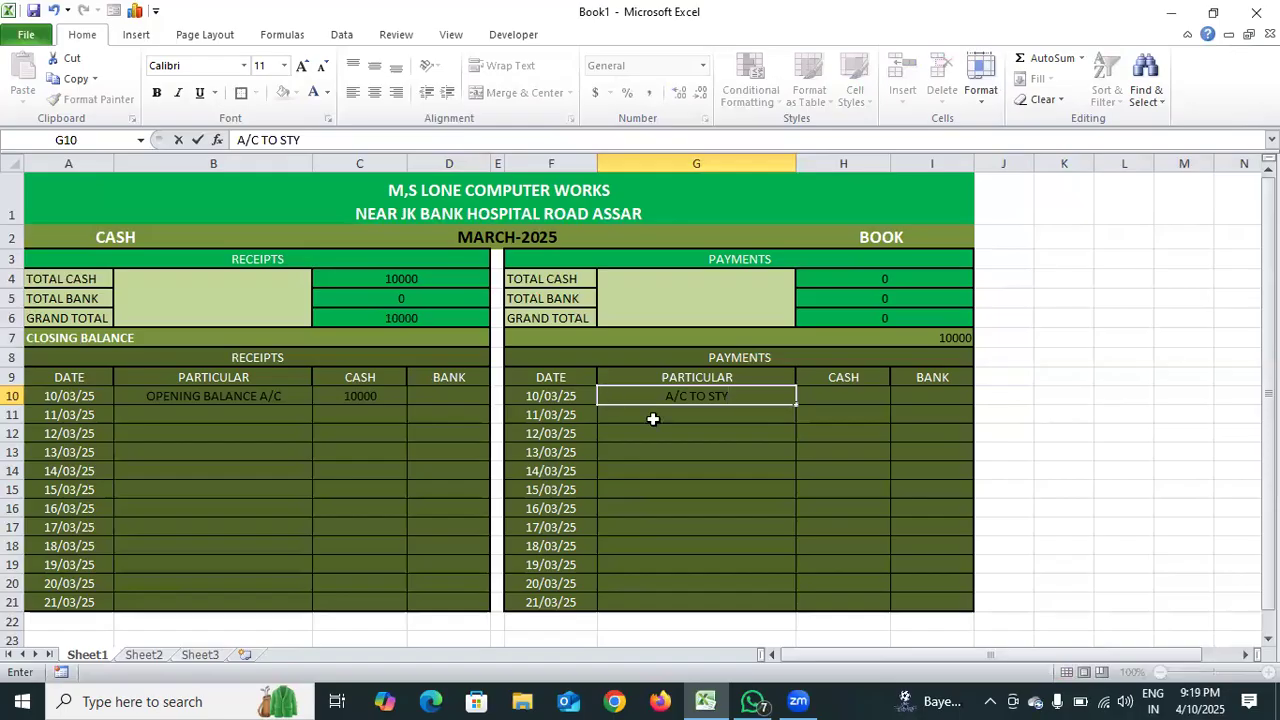
{"action": "left_click", "coordinate": [913, 397]}
{"action": "type", "text": "1"}
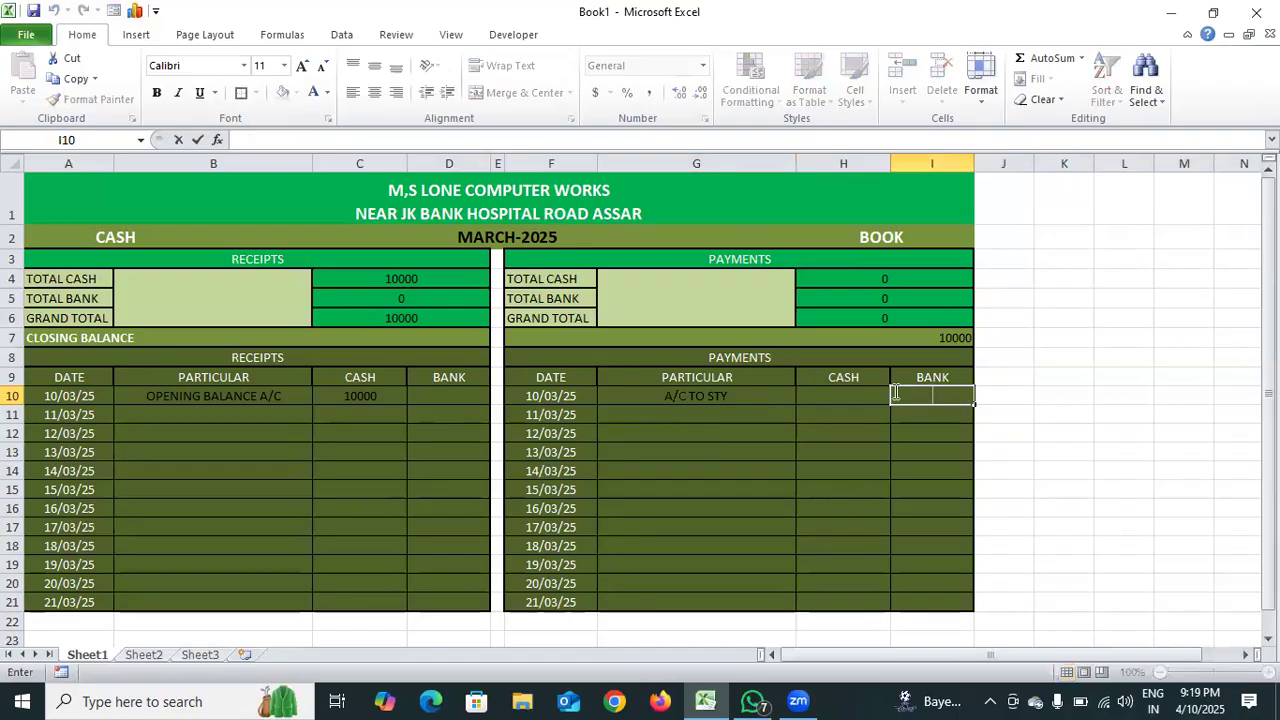
{"action": "type", "text": "0000"}
{"action": "key", "text": "Tab"}
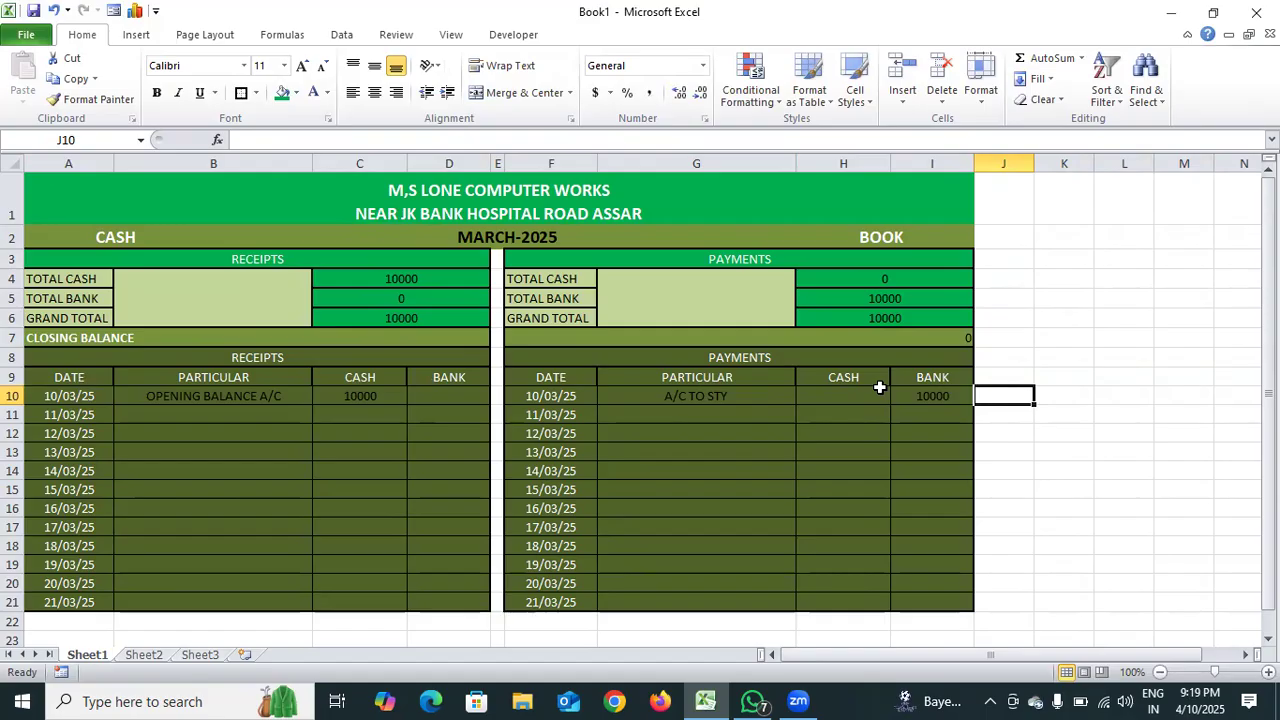
- Make the font white in the Receipts entry cells B10:D21 and the Payments entry cells G10:I21
{"action": "left_click_drag", "start_coordinate": [190, 398], "coordinate": [440, 598]}
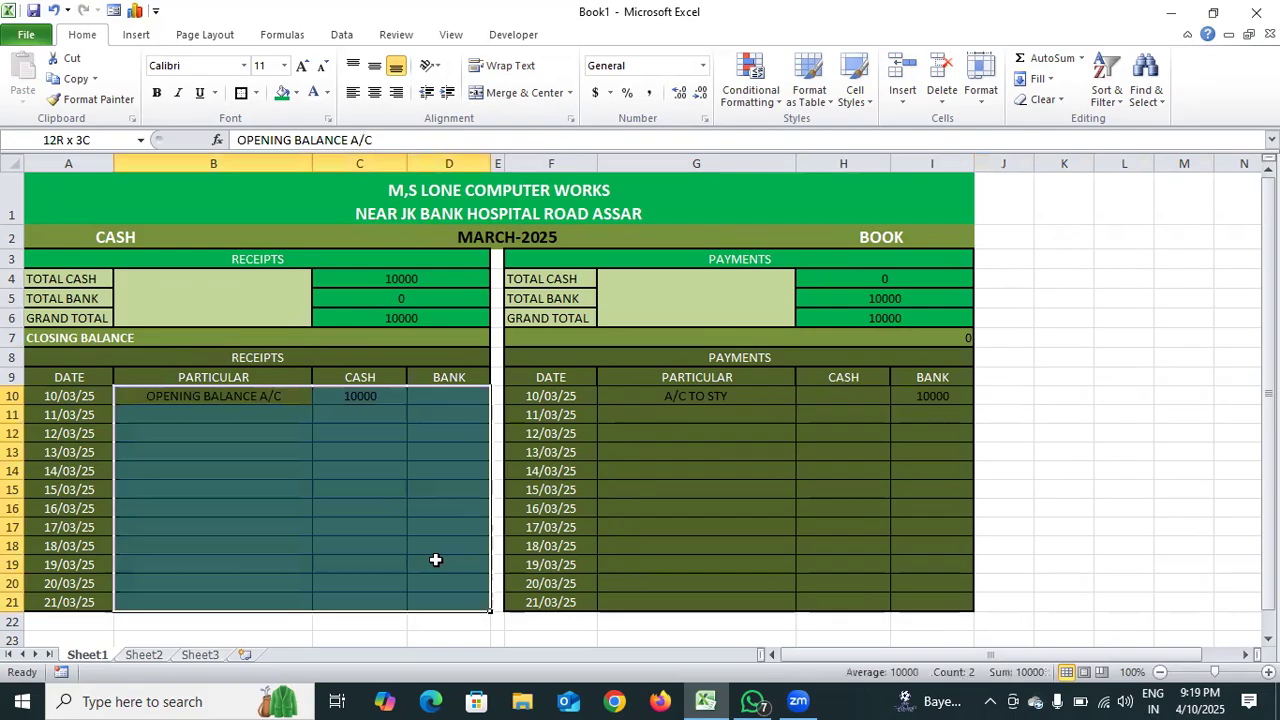
{"action": "left_click", "coordinate": [310, 92]}
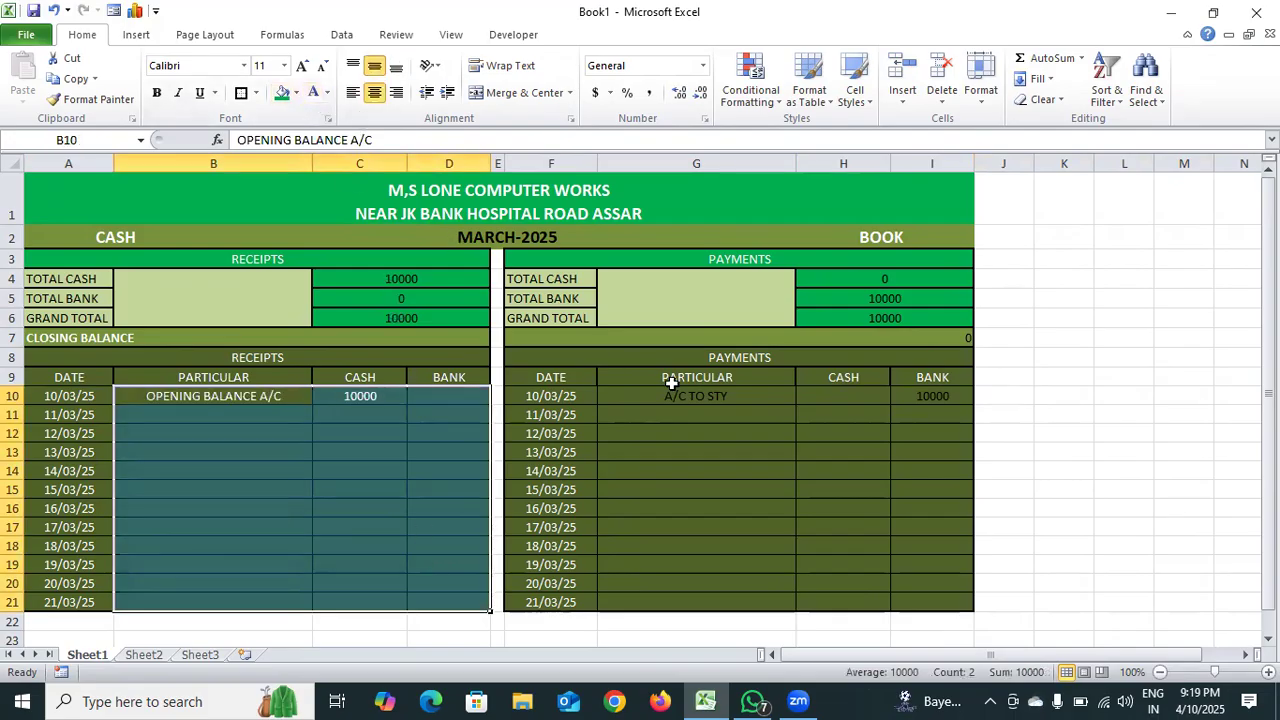
{"action": "left_click_drag", "start_coordinate": [663, 397], "coordinate": [932, 562]}
{"action": "left_click", "coordinate": [313, 92]}
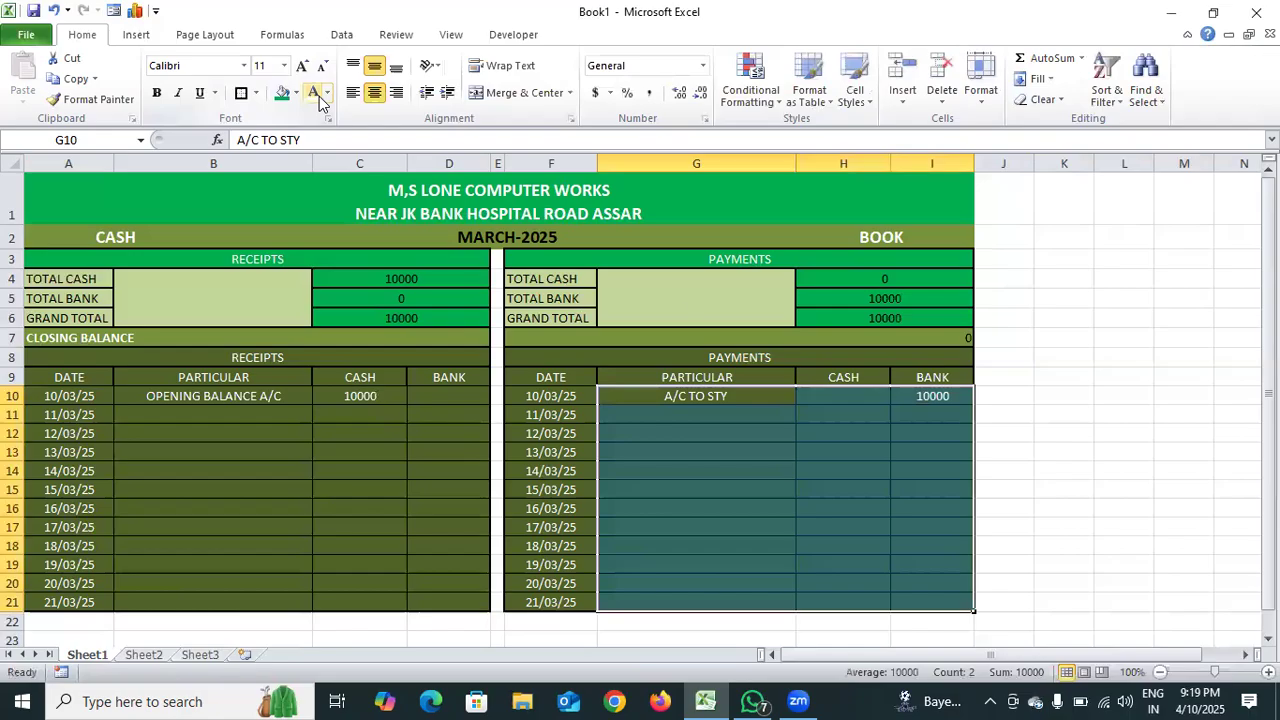
{"action": "left_click", "coordinate": [1089, 531]}
- Record the 11/03/25 receipt in row 11 with the particular RECIVED FROM CUSTOMER, 5000 in cash and 3000 in bank
{"action": "double_click", "coordinate": [200, 418]}
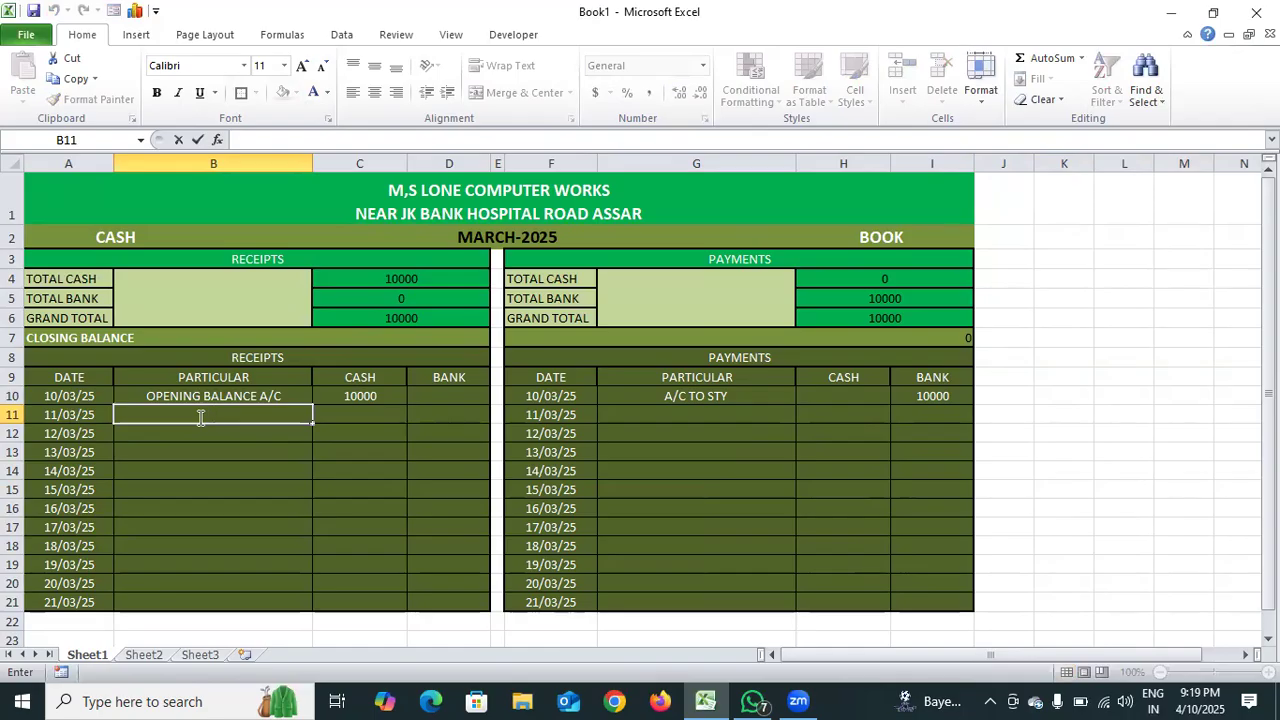
{"action": "type", "text": "RECIVED FROM"}
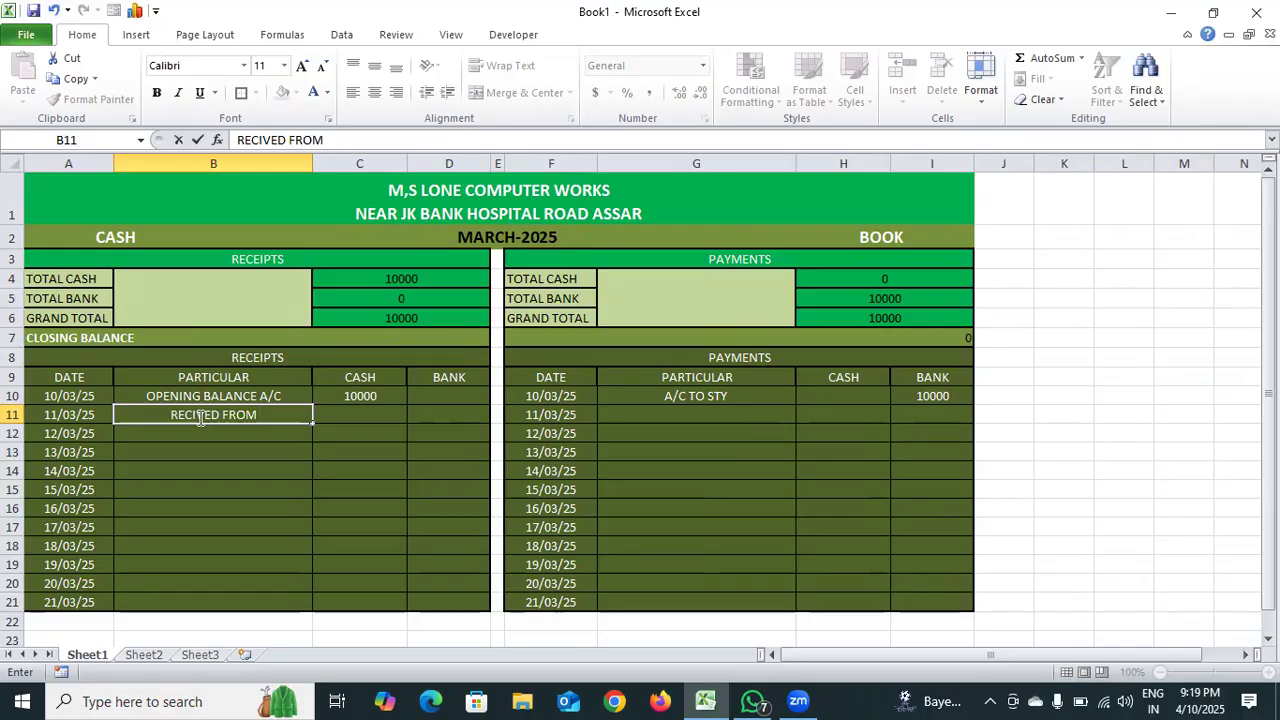
{"action": "type", "text": " CUST"}
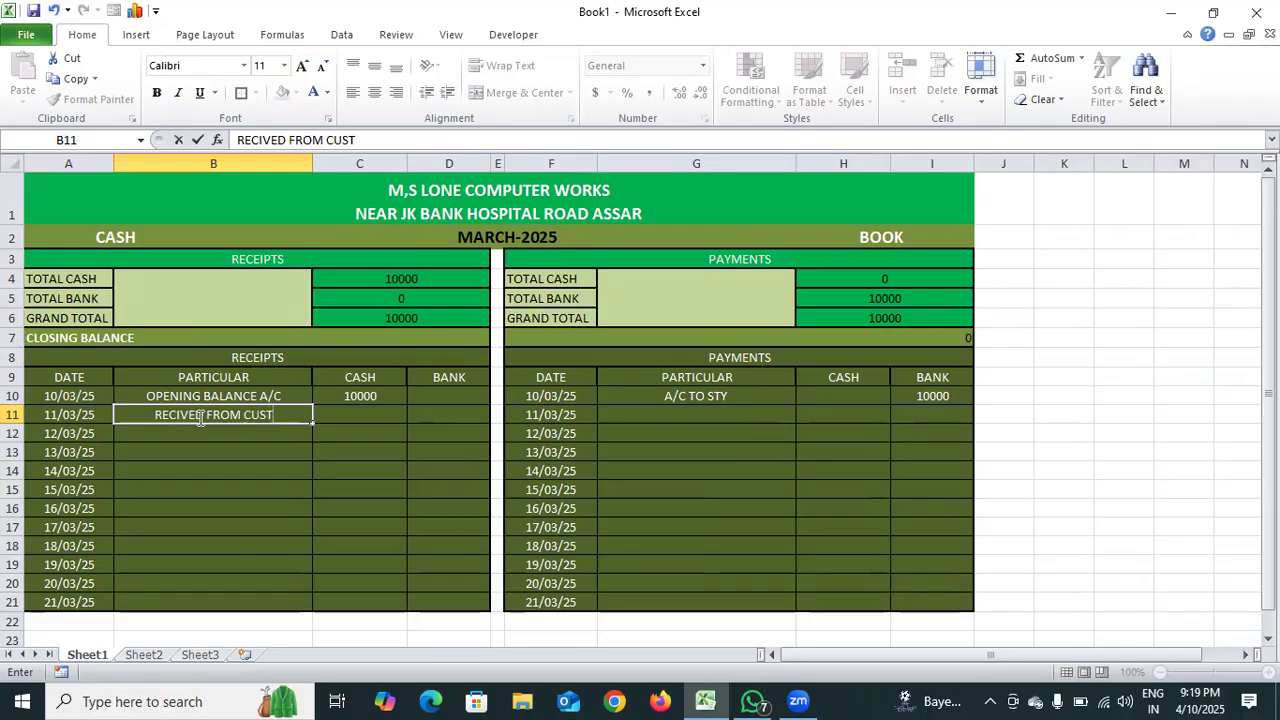
{"action": "type", "text": "OMER"}
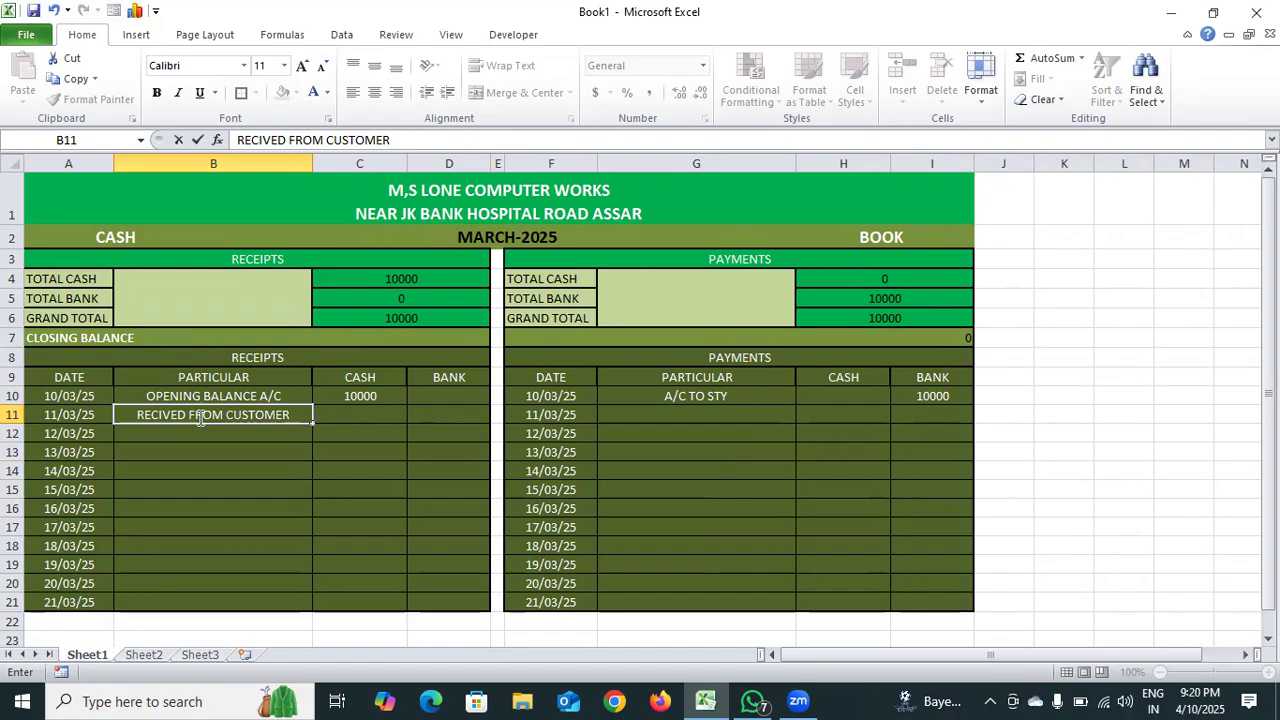
{"action": "left_click", "coordinate": [365, 418]}
{"action": "type", "text": "5000"}
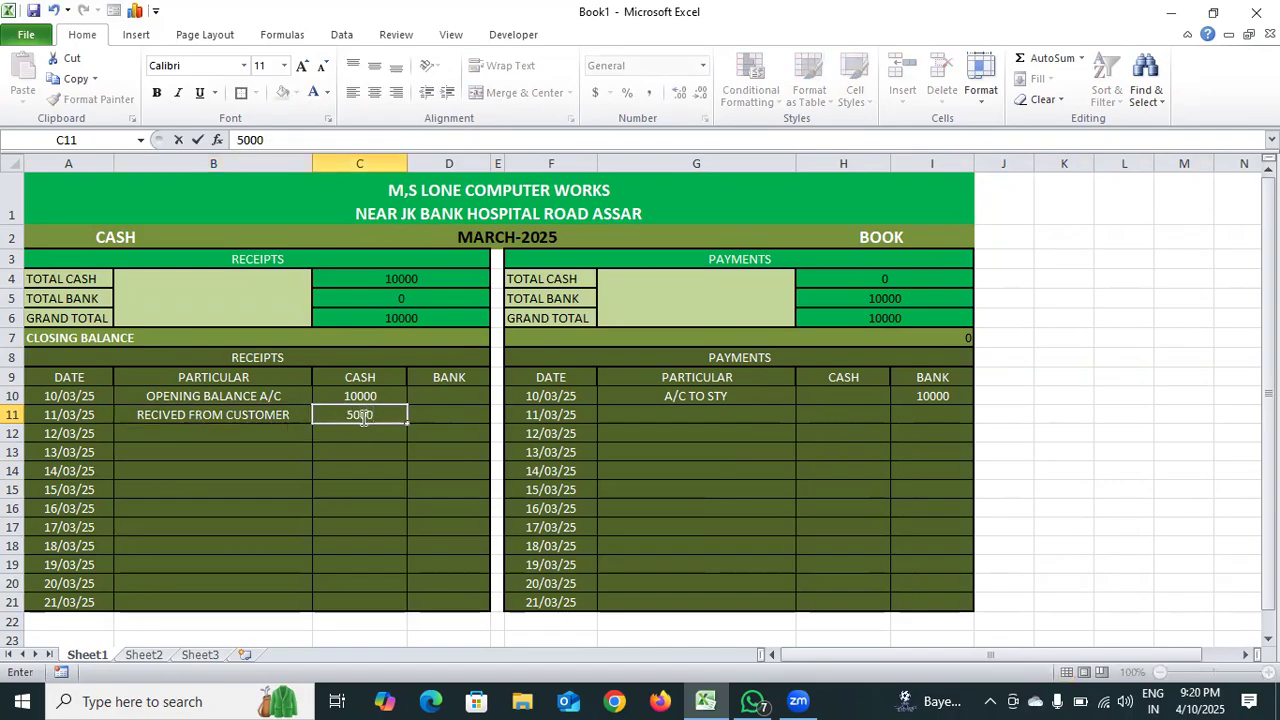
{"action": "left_click", "coordinate": [441, 416]}
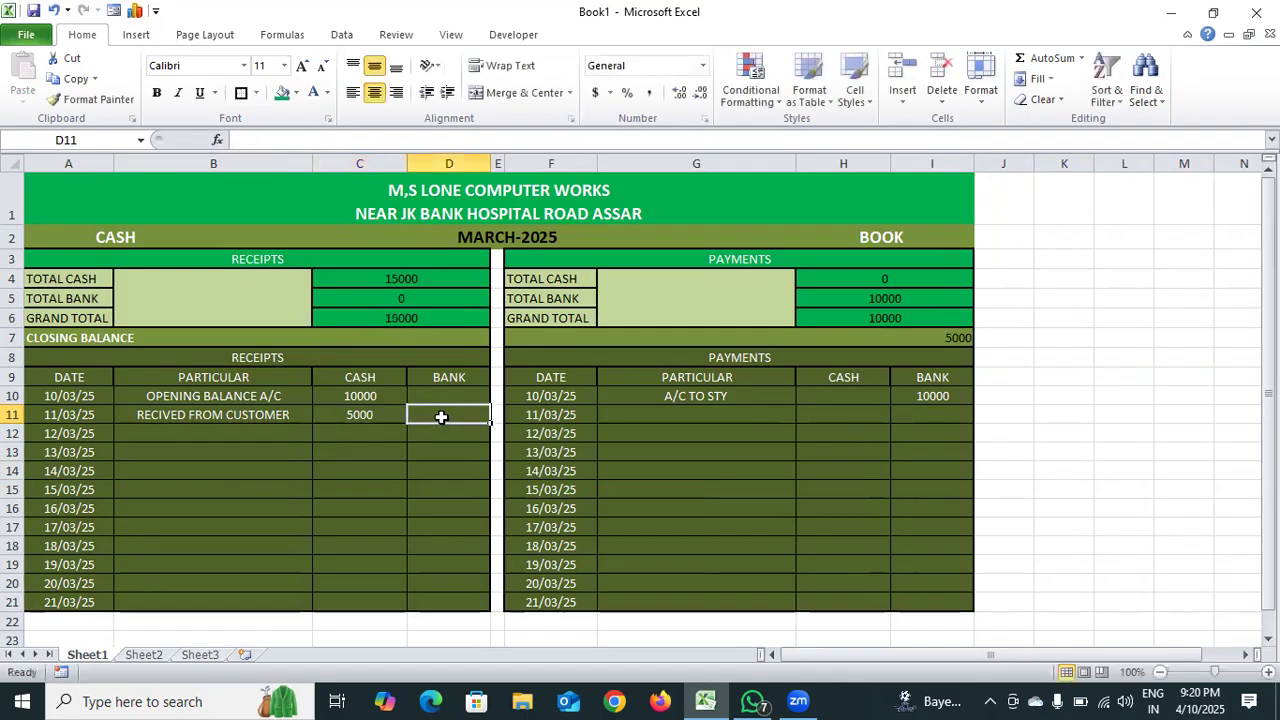
{"action": "type", "text": "3000"}
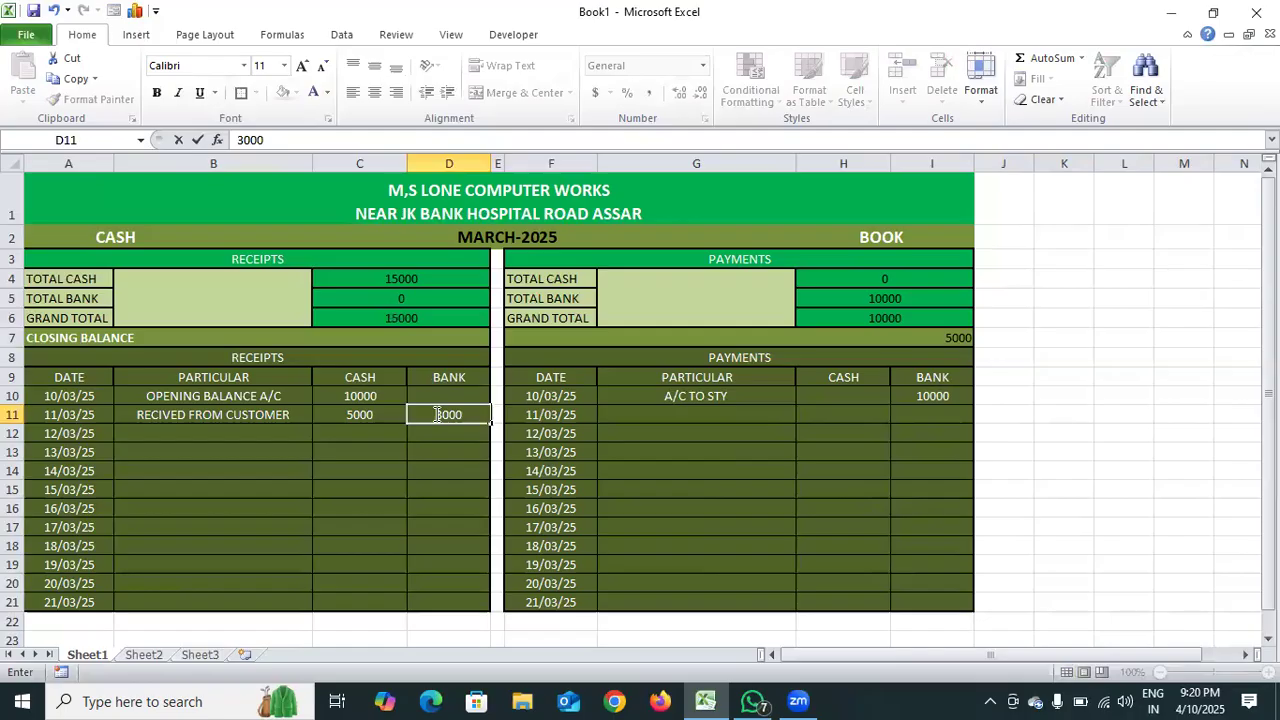
{"action": "key", "text": "Return"}
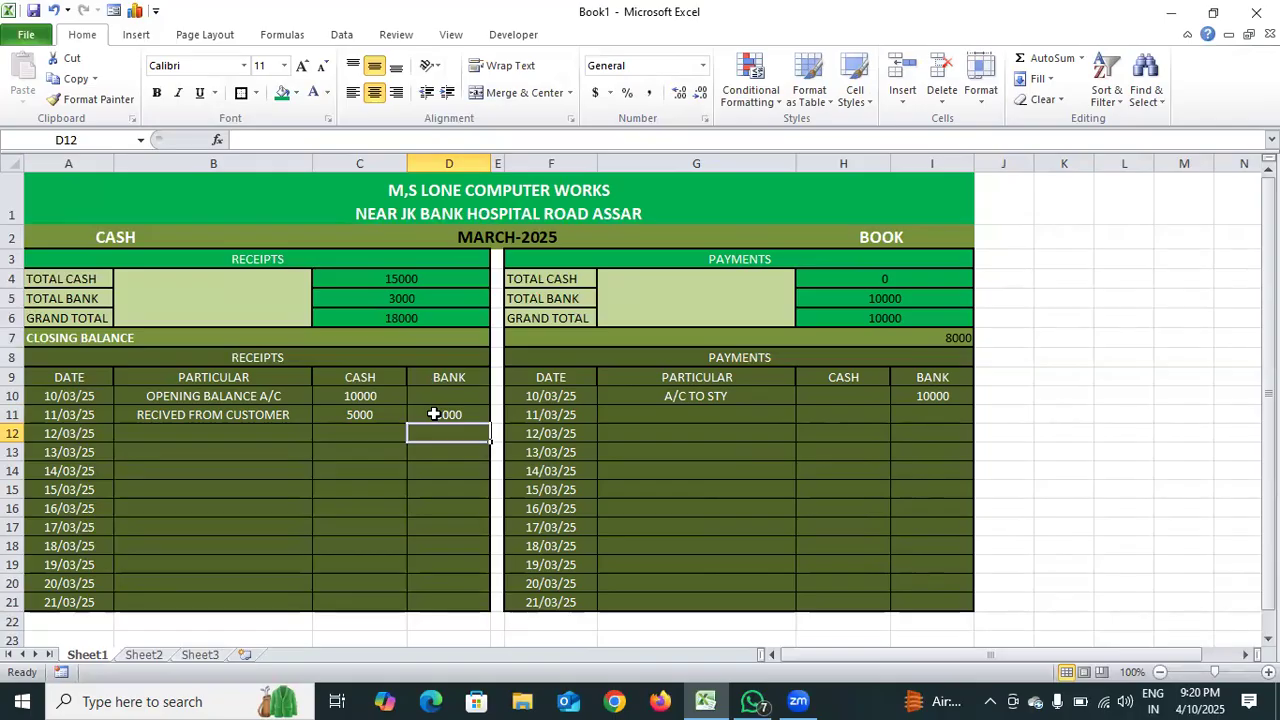
- Record the 11/03/25 payment in row 11 with the particular OFFICE REVENU, 5000 in cash and 3000 in bank
{"action": "double_click", "coordinate": [667, 414]}
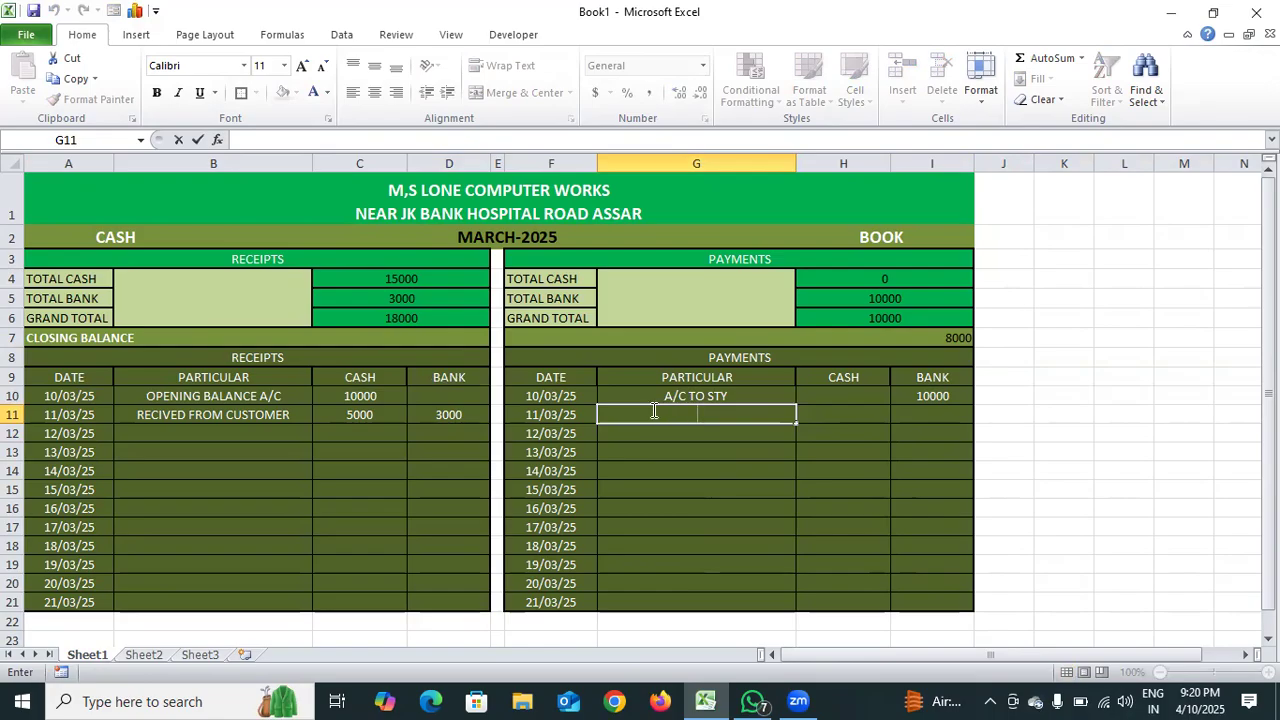
{"action": "type", "text": "OFFICE REVENU"}
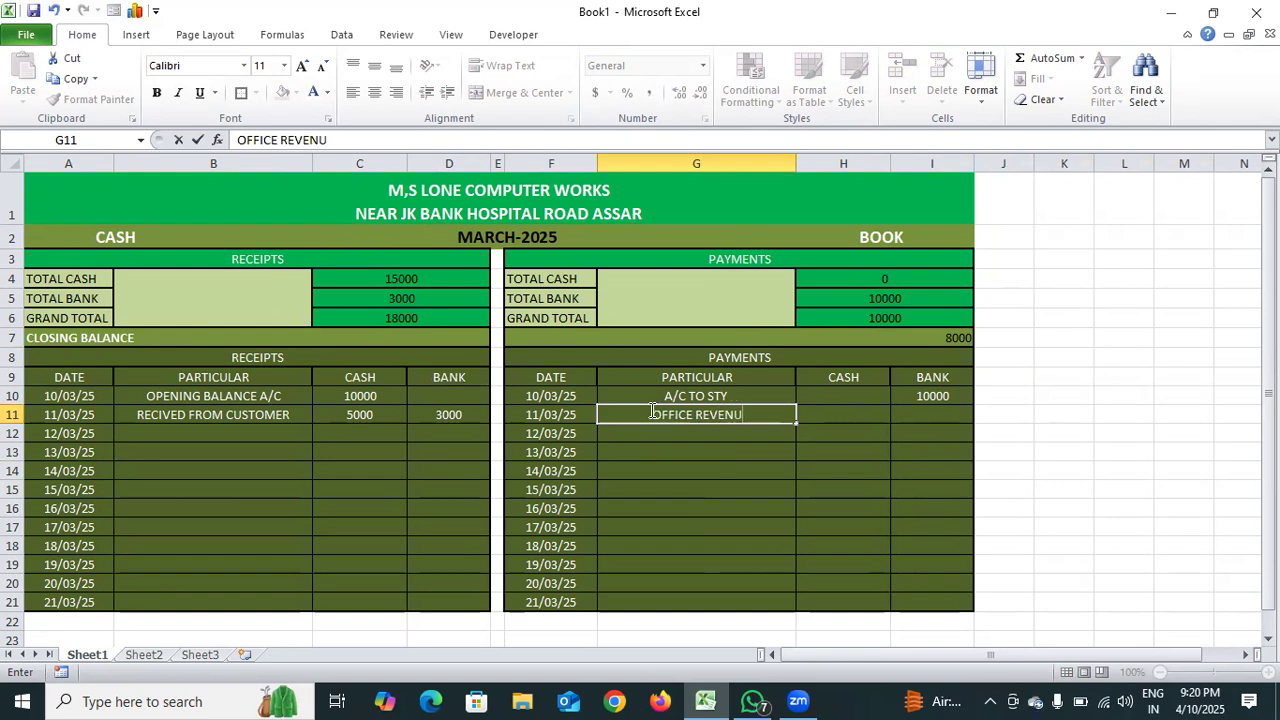
{"action": "left_click", "coordinate": [845, 419]}
{"action": "double_click", "coordinate": [831, 416]}
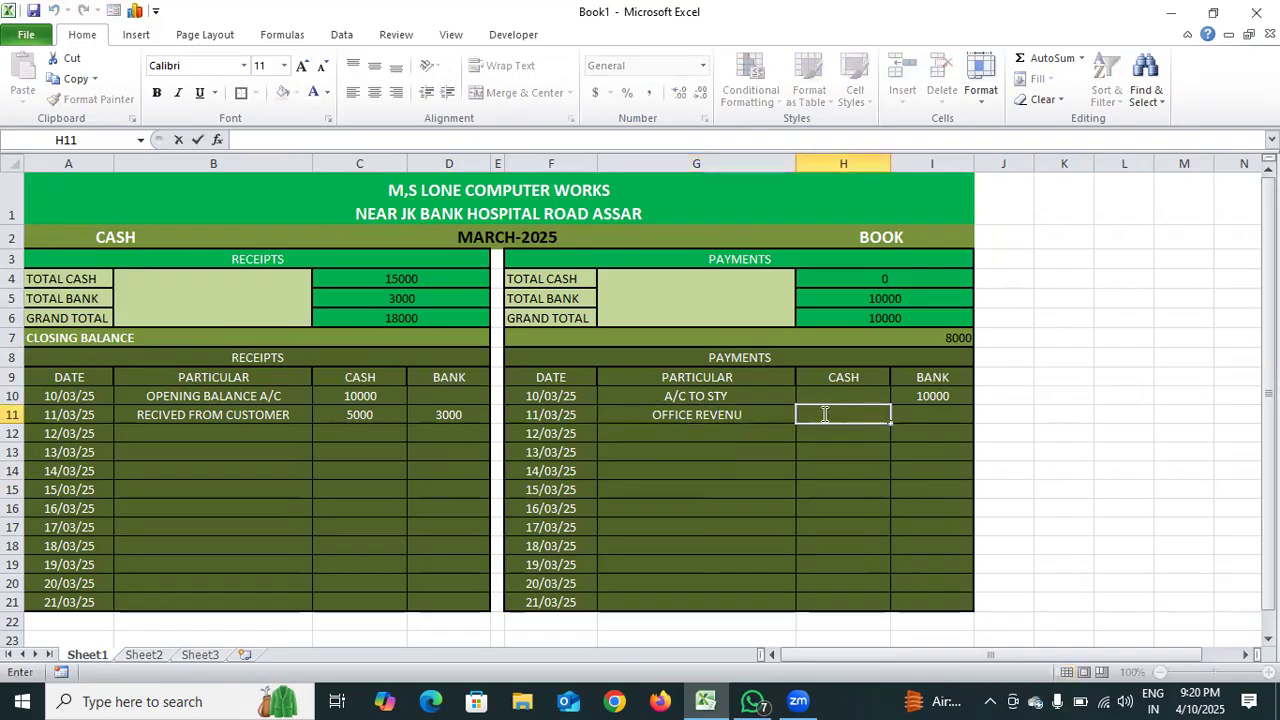
{"action": "type", "text": "5000"}
{"action": "left_click", "coordinate": [902, 415]}
{"action": "double_click", "coordinate": [902, 415]}
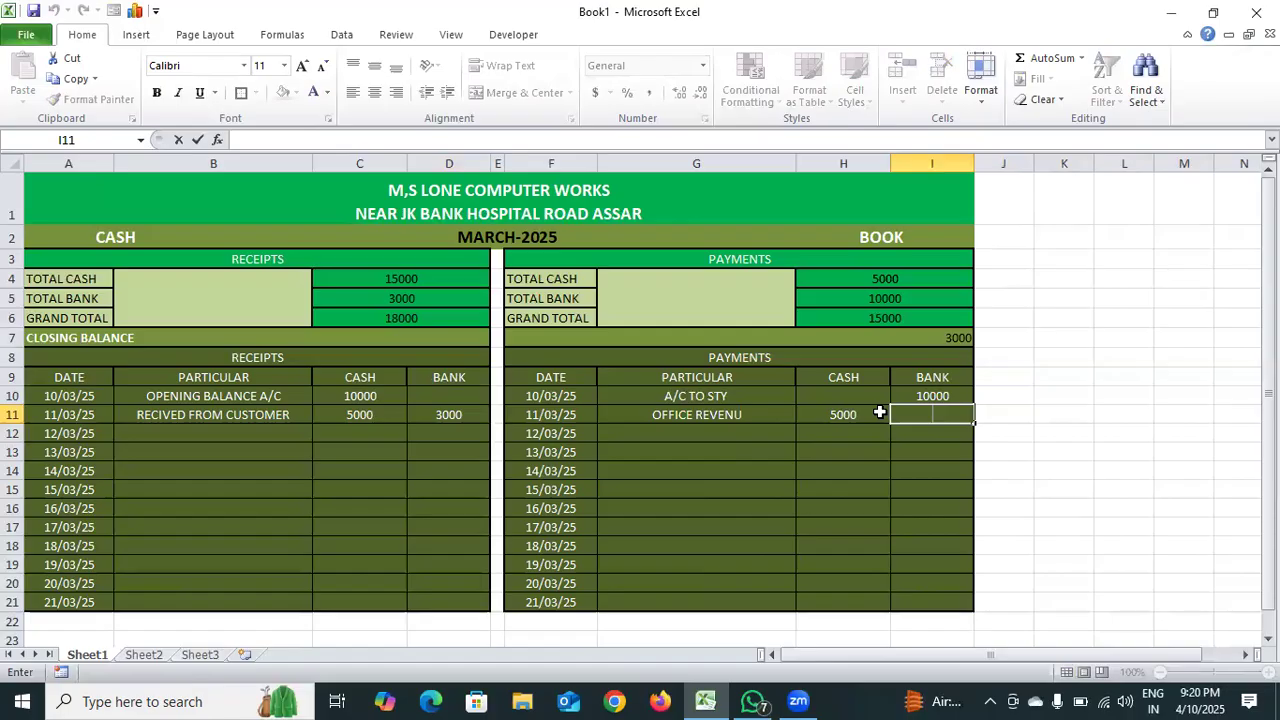
{"action": "type", "text": "3000"}
{"action": "key", "text": "Return"}
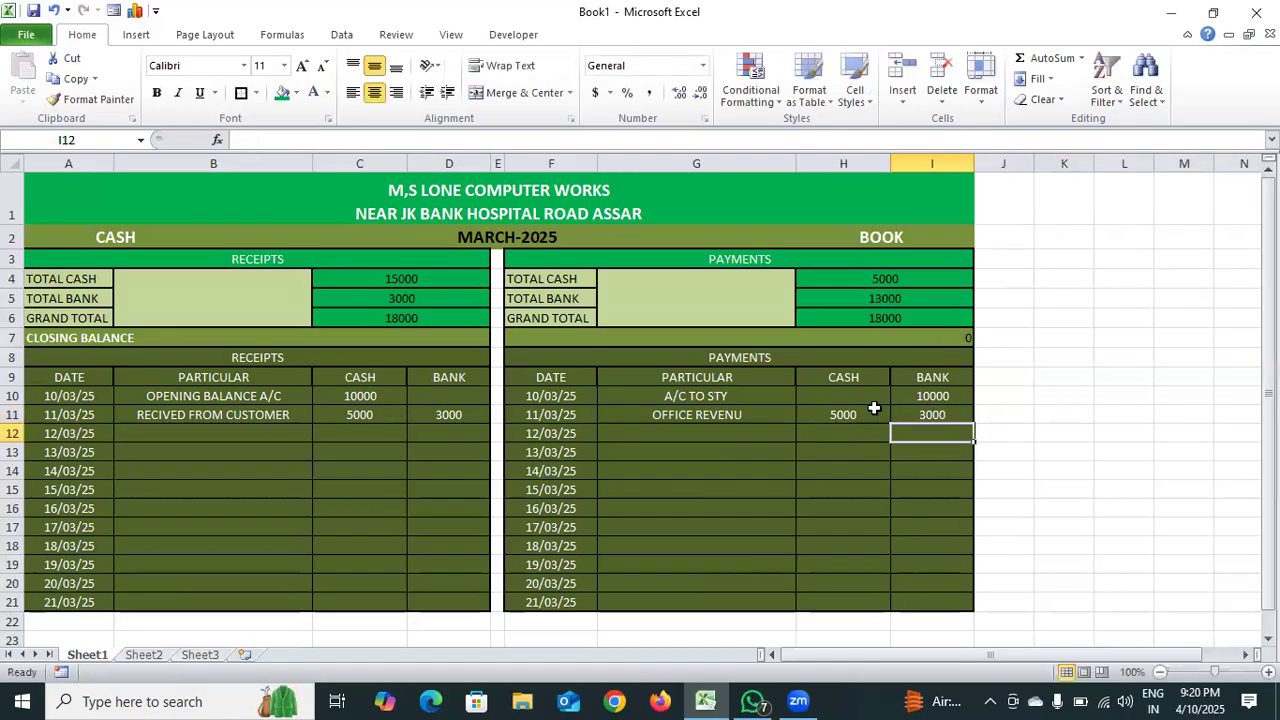
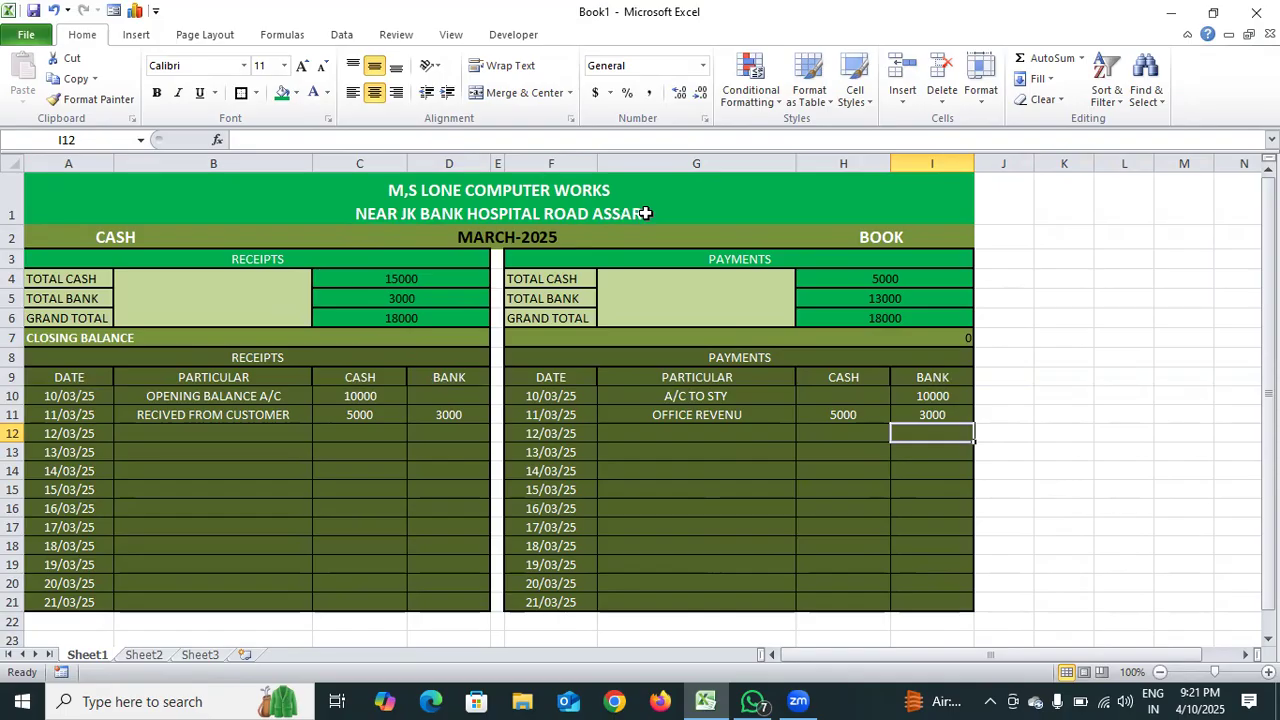
{"action": "right_click", "coordinate": [17, 222]}
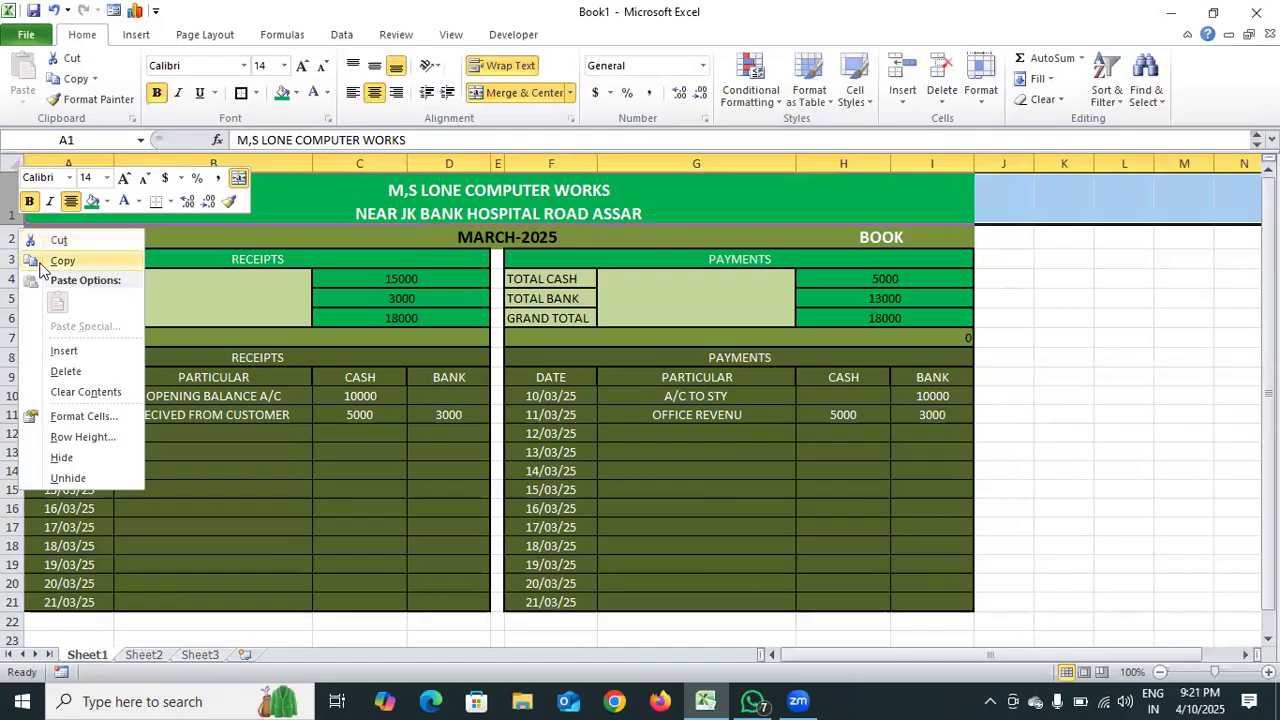
{"action": "left_click", "coordinate": [63, 350]}
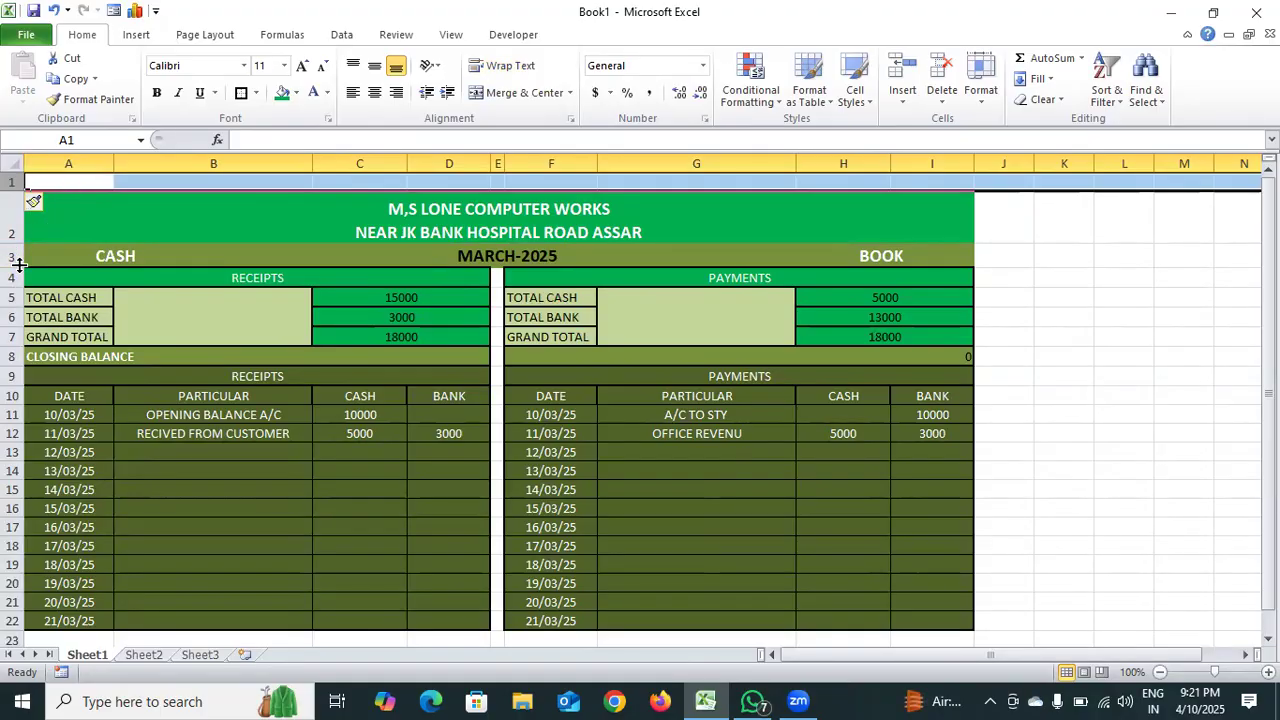
{"action": "left_click", "coordinate": [54, 10]}
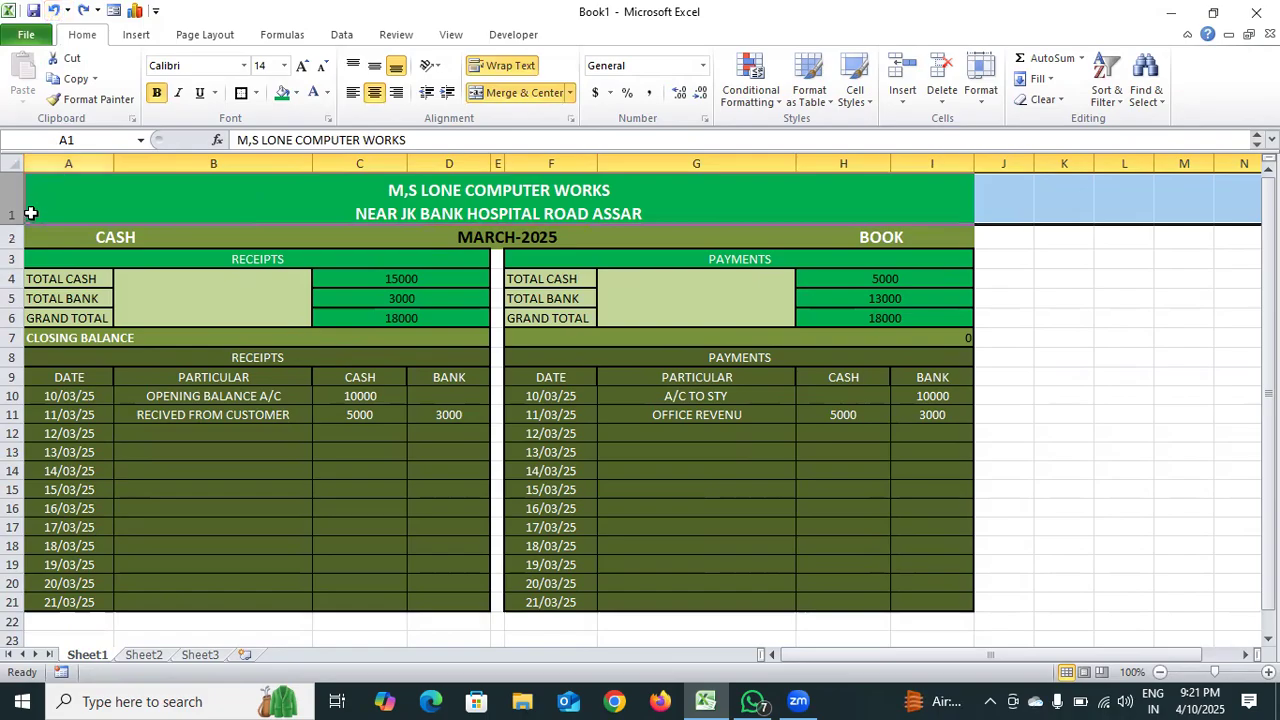
- Insert a new row directly above the CASH, MARCH-2025, BOOK band
{"action": "left_click", "coordinate": [14, 237]}
{"action": "right_click", "coordinate": [14, 237]}
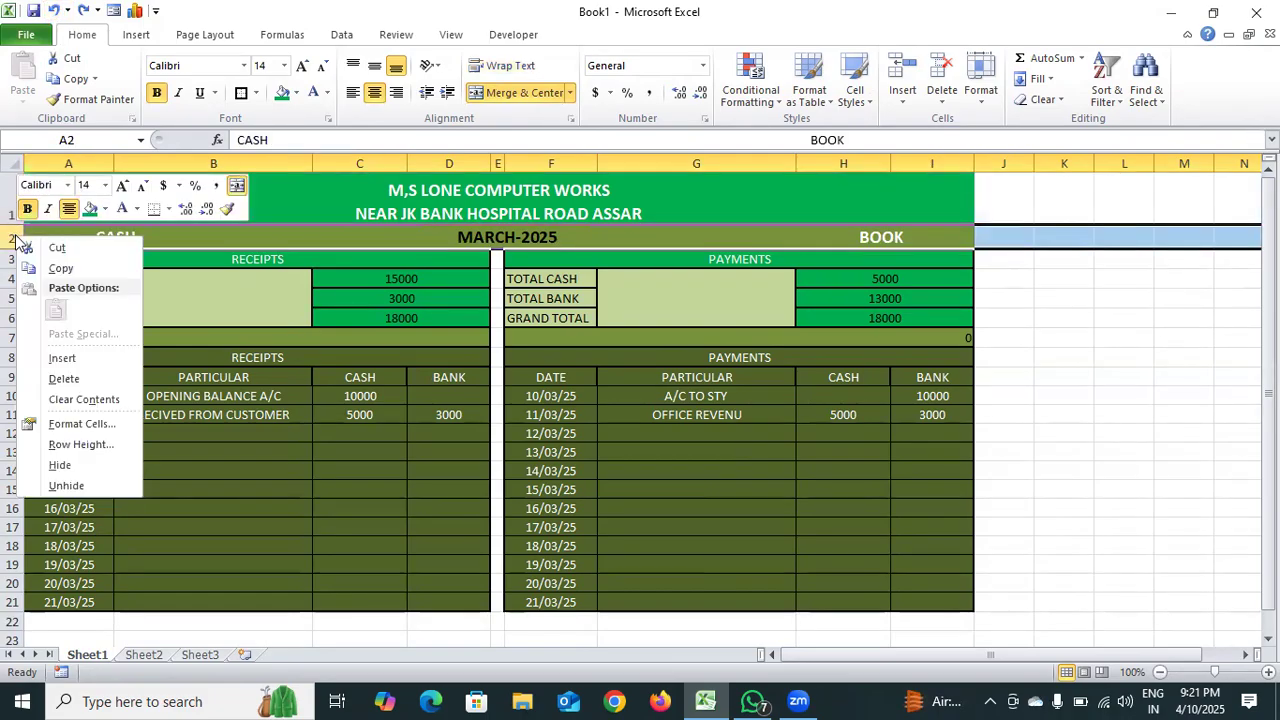
{"action": "left_click", "coordinate": [84, 359]}
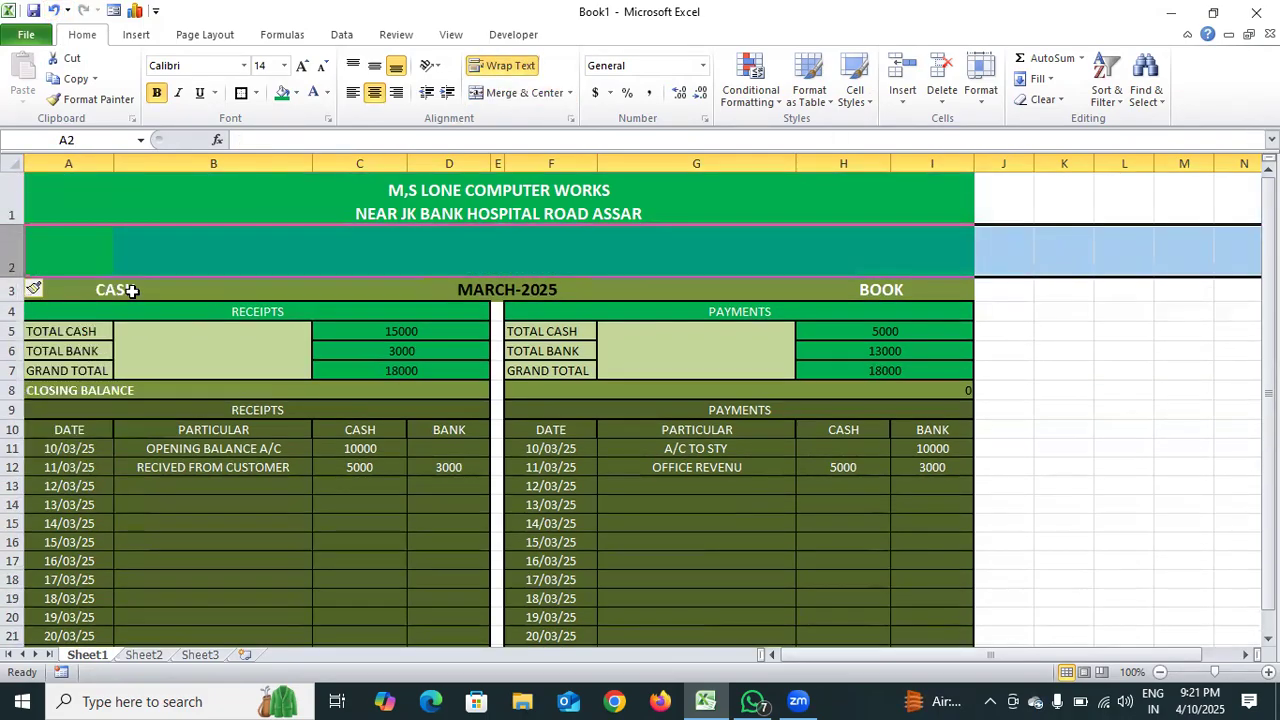
- Fill cells A2:I2 with the standard light green and merge and center them into one heading cell
{"action": "left_click", "coordinate": [183, 244]}
{"action": "left_click_drag", "start_coordinate": [29, 244], "coordinate": [935, 265]}
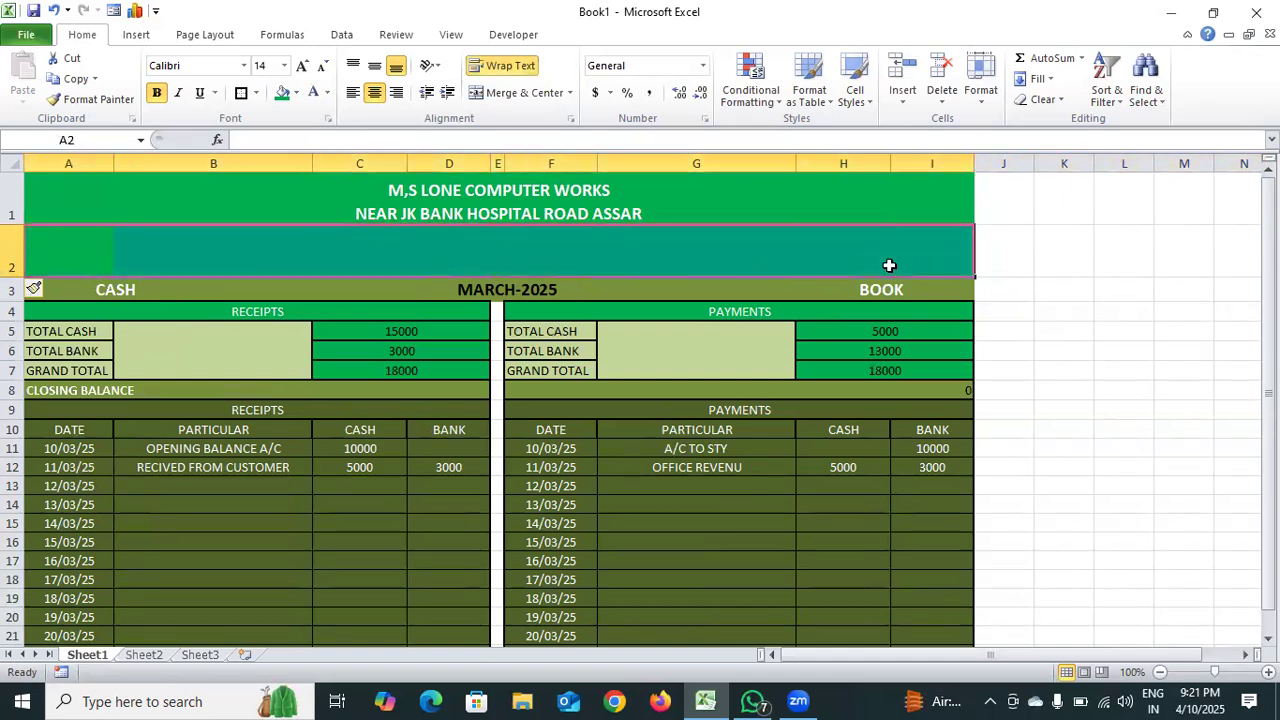
{"action": "left_click", "coordinate": [297, 93]}
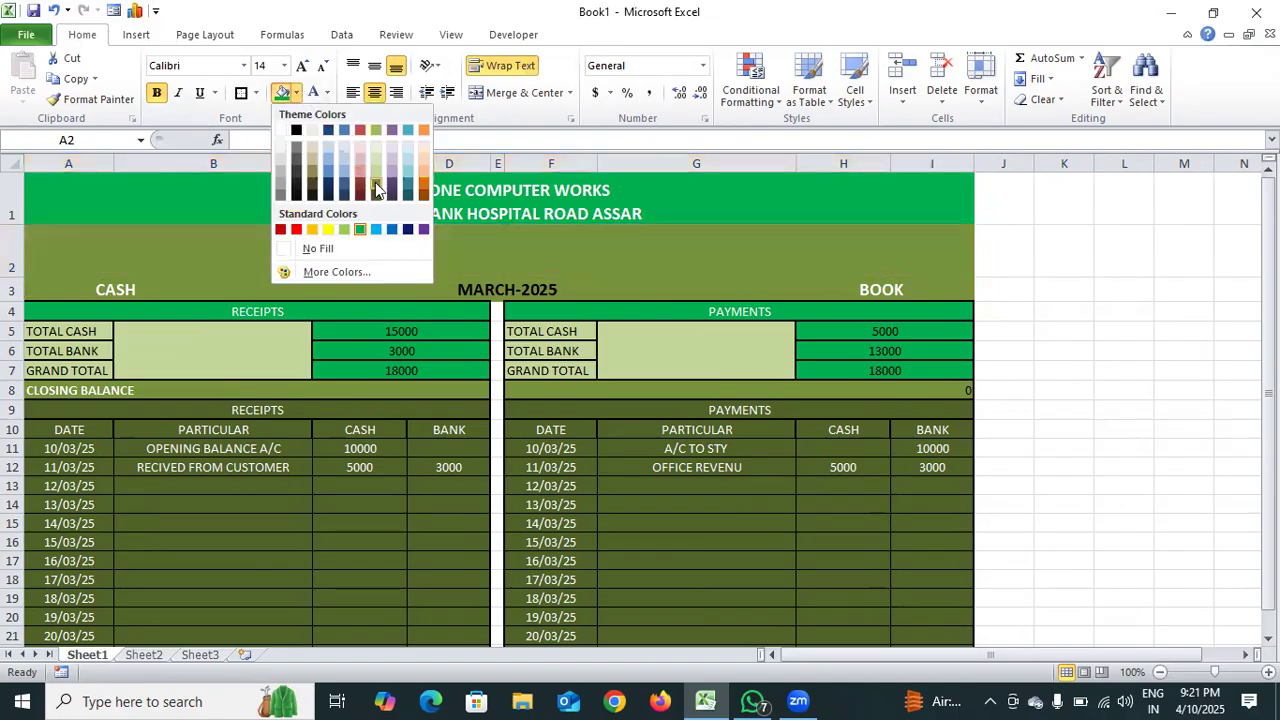
{"action": "left_click", "coordinate": [349, 231]}
{"action": "left_click", "coordinate": [437, 264]}
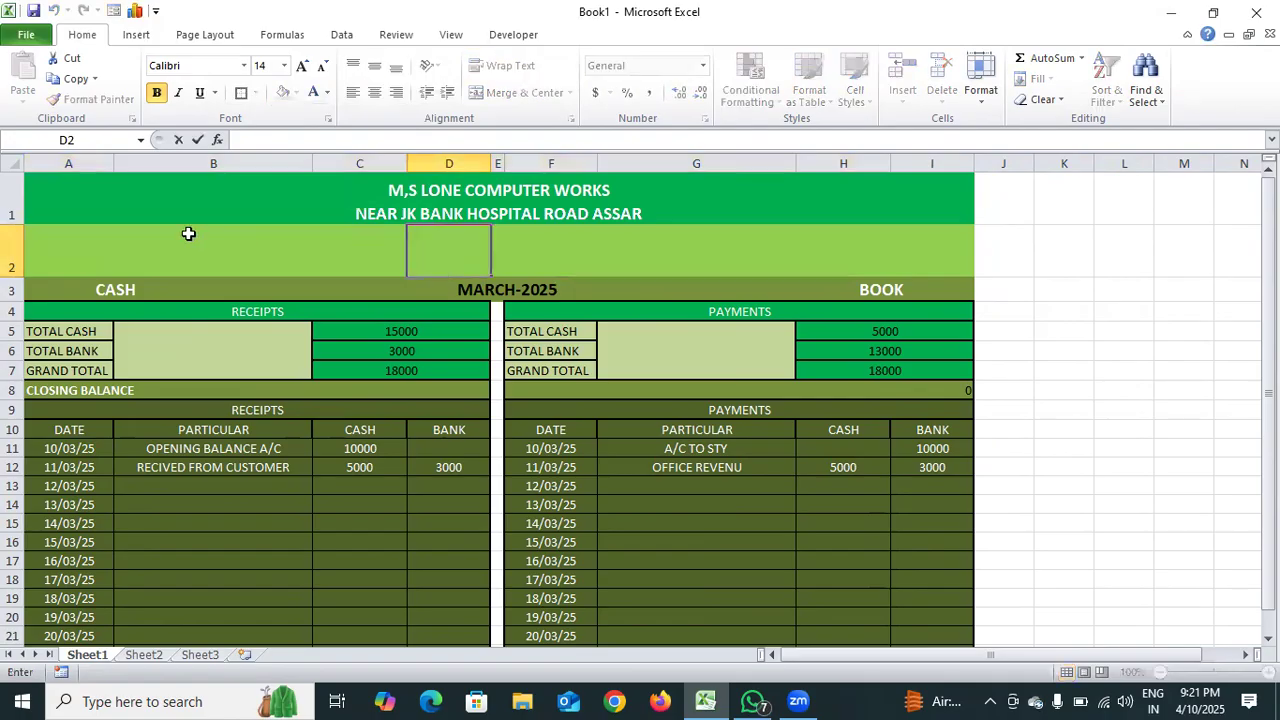
{"action": "left_click_drag", "start_coordinate": [57, 249], "coordinate": [917, 261]}
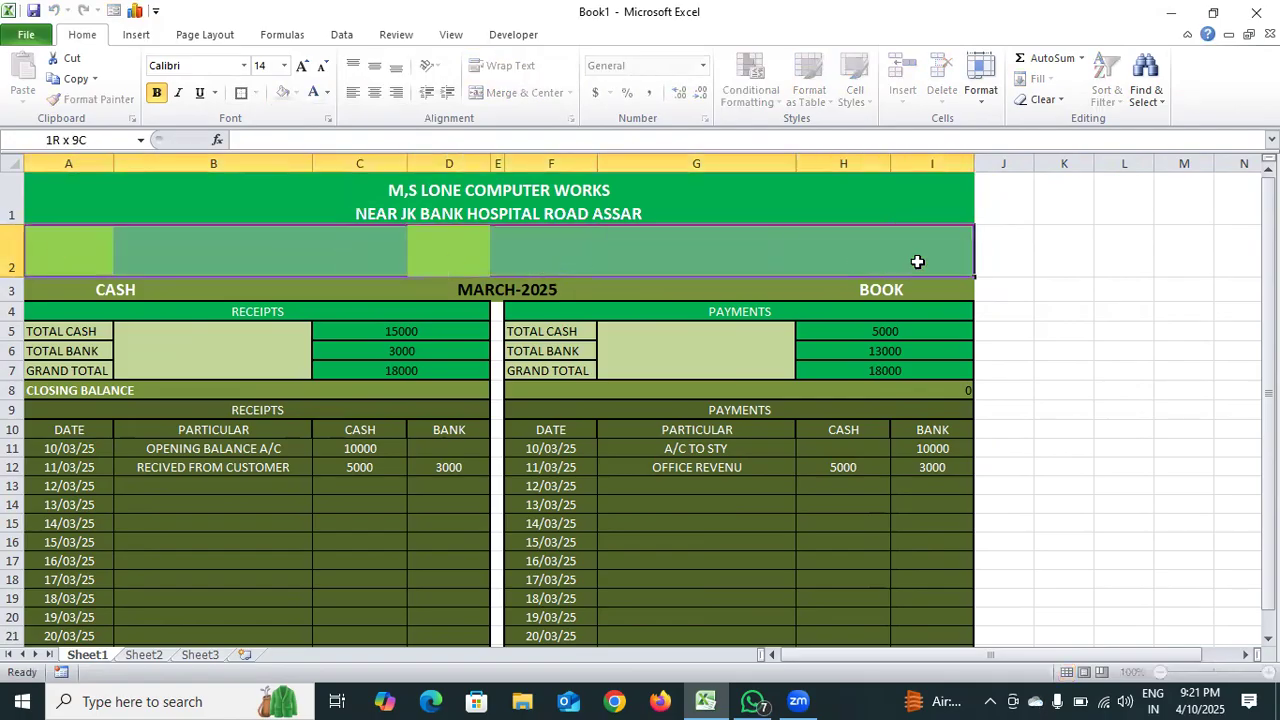
{"action": "left_click", "coordinate": [518, 92]}
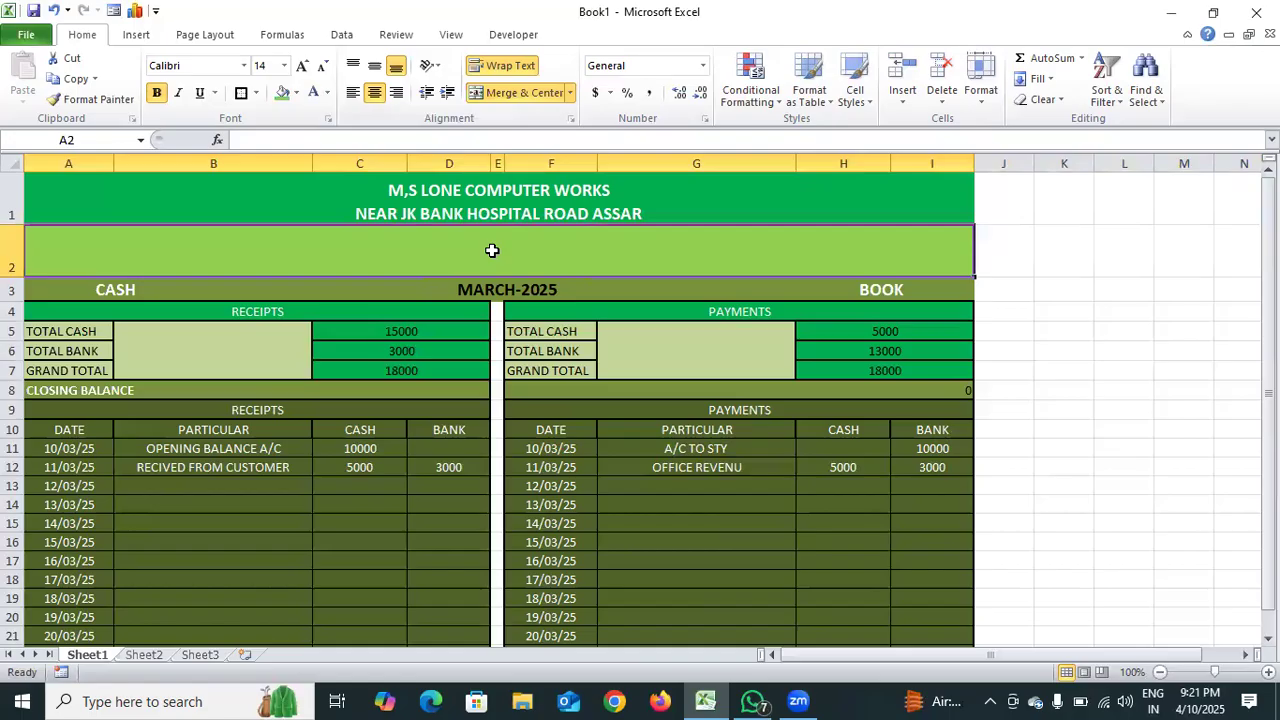
- Enter the heading FULLY AUTOMATED CASHBOOK in the merged cell of row 2
{"action": "type", "text": "AUT"}
{"action": "key", "text": "BackSpace"}
{"action": "key", "text": "BackSpace"}
{"action": "key", "text": "BackSpace"}
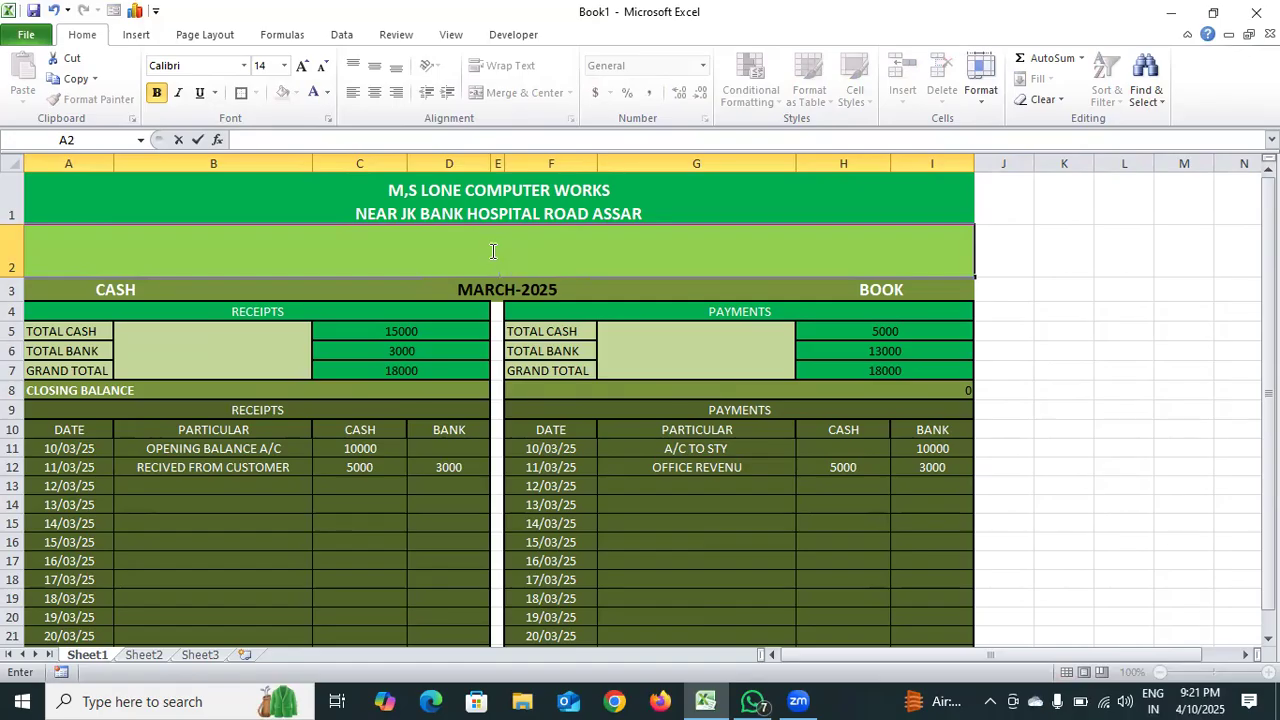
{"action": "type", "text": "LLY AUTOMATED"}
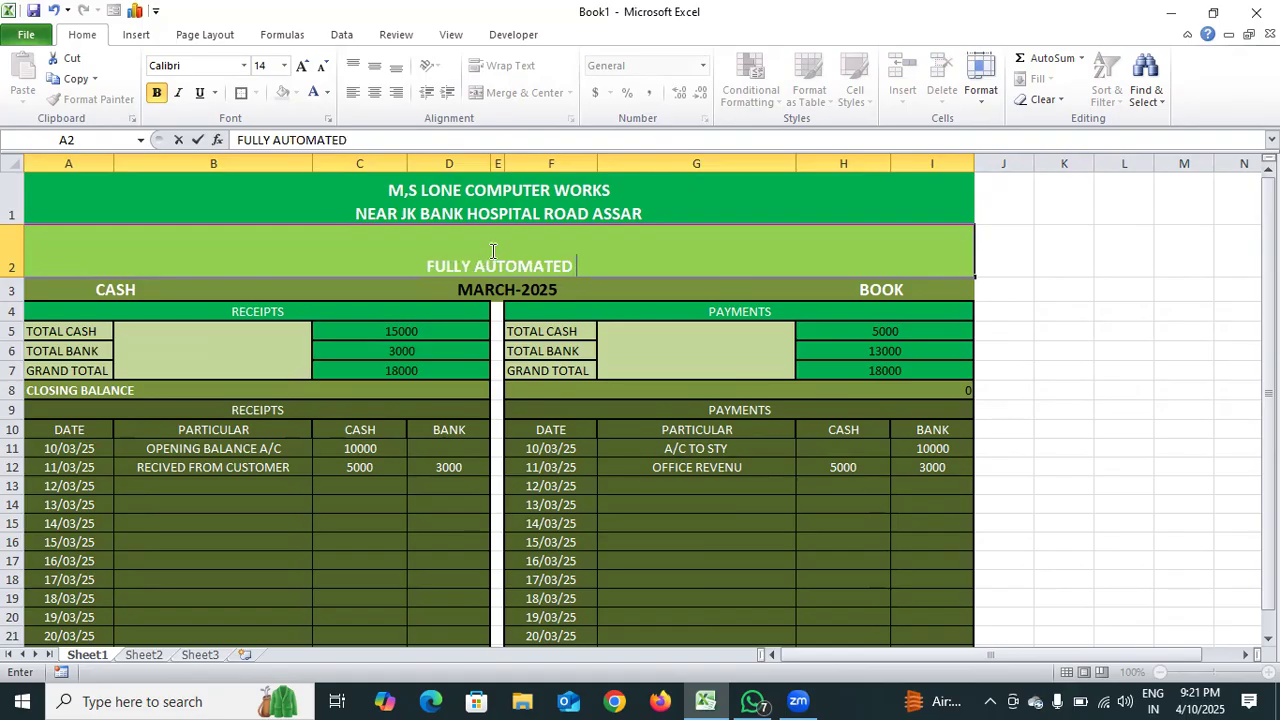
{"action": "type", "text": " CASH "}
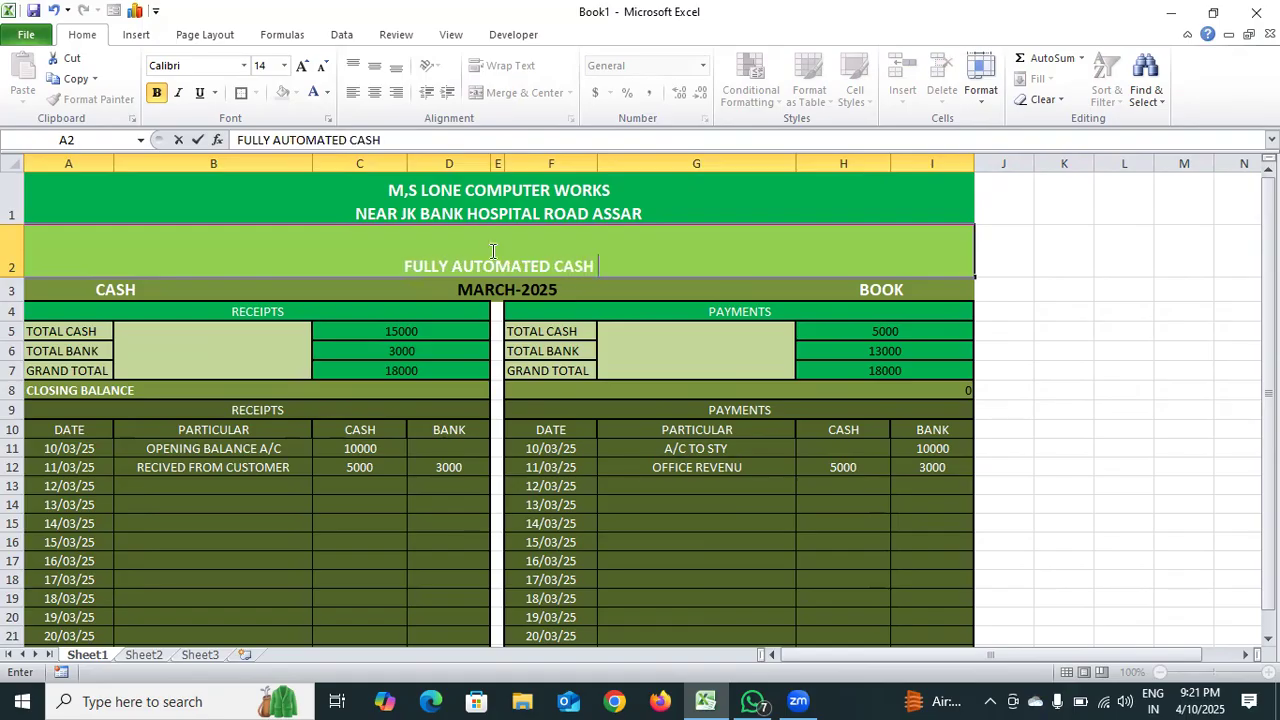
{"action": "type", "text": "BOOK"}
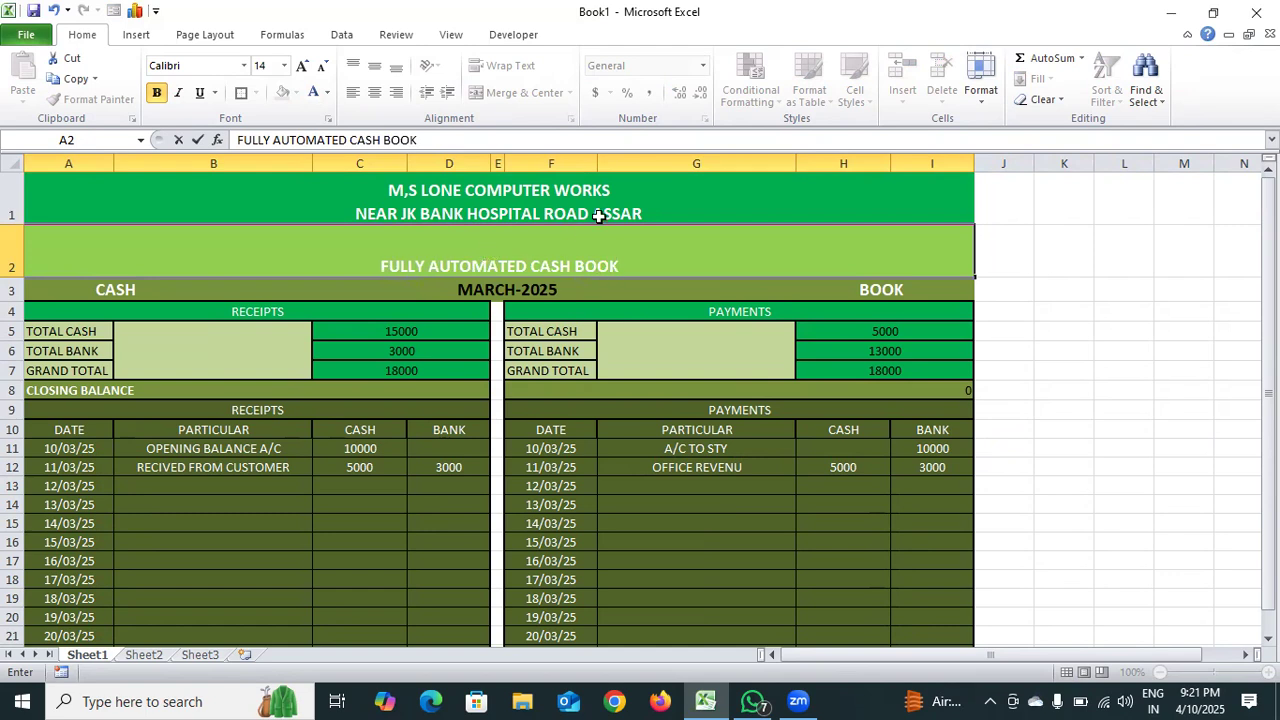
{"action": "left_click", "coordinate": [579, 267]}
{"action": "key", "text": "BackSpace"}
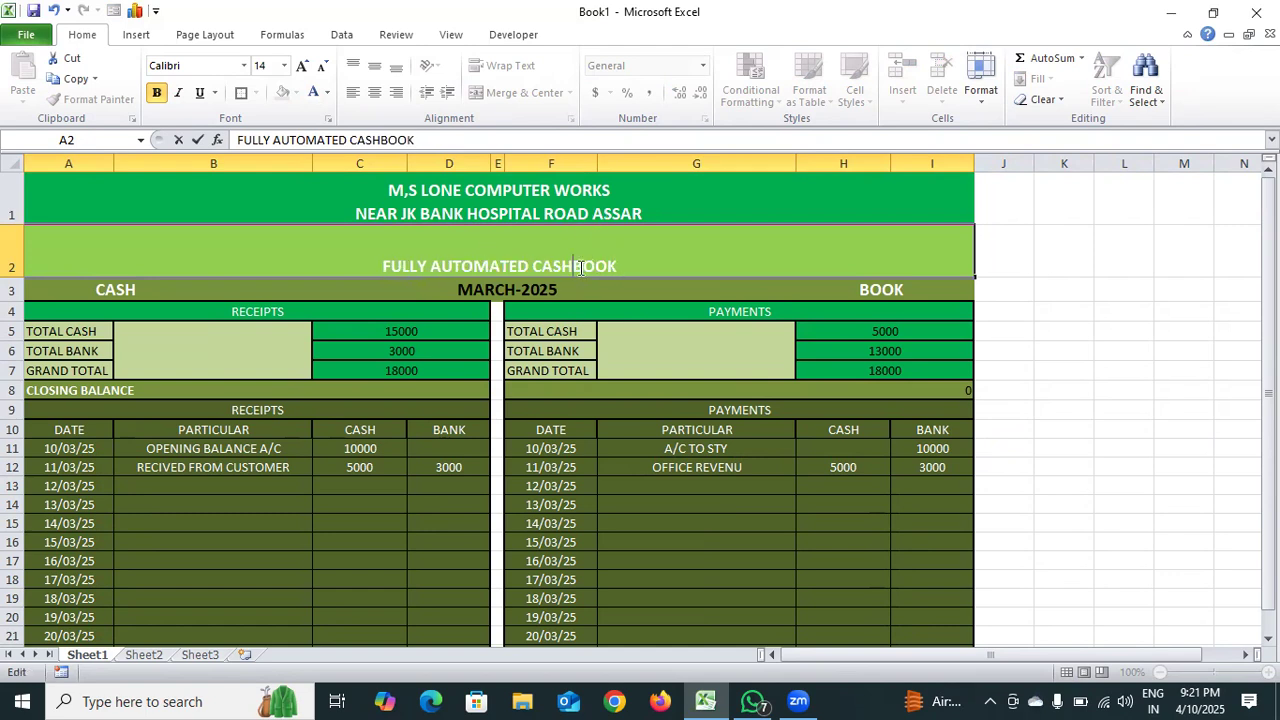
- Reduce the height of row 2 and align its heading vertically to the middle
{"action": "mouse_move", "coordinate": [13, 271]}
{"action": "left_mouse_down"}
{"action": "mouse_move", "coordinate": [12, 246]}
{"action": "mouse_move", "coordinate": [23, 249]}
{"action": "left_mouse_up"}
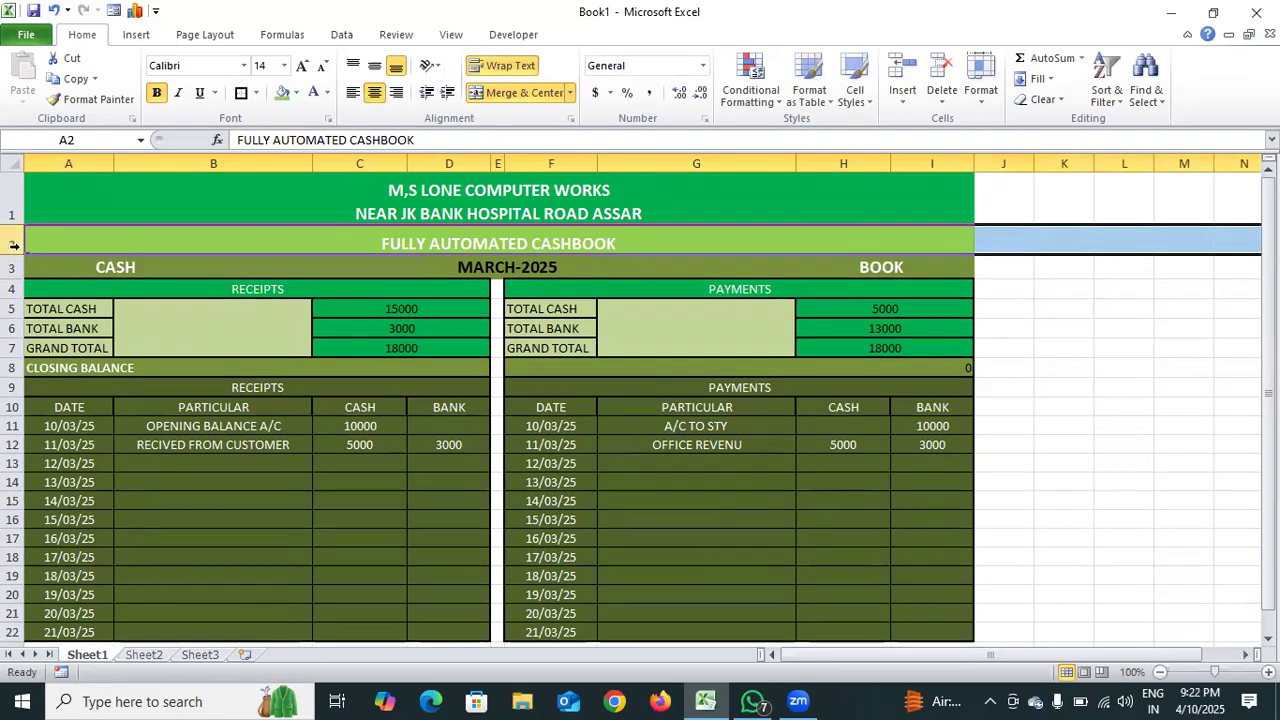
{"action": "left_click", "coordinate": [374, 65]}
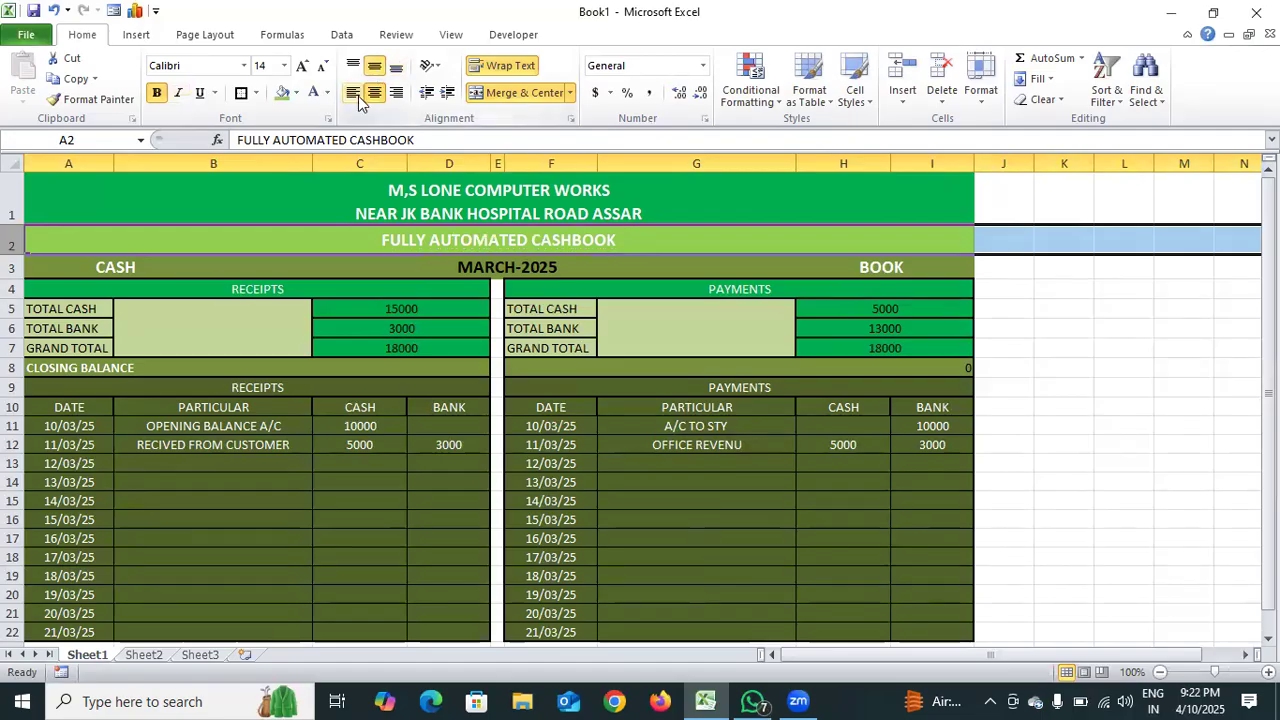
{"action": "left_click", "coordinate": [1050, 408]}
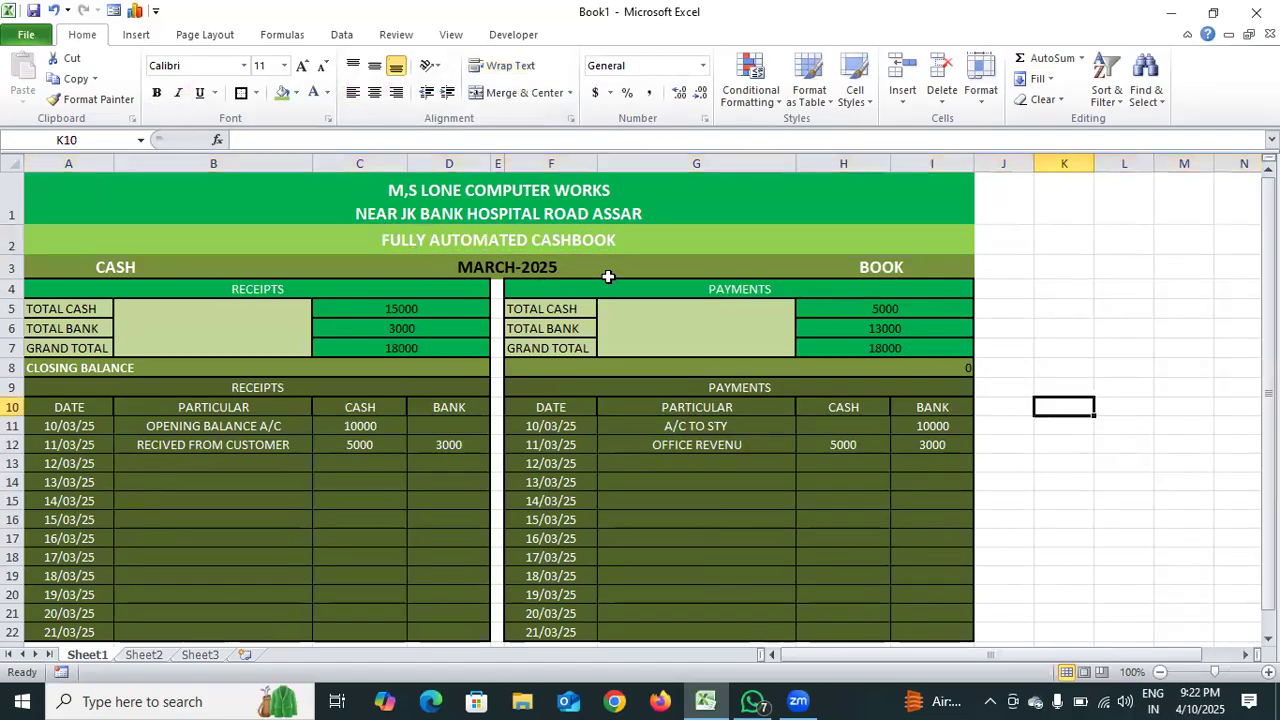
- Make the MARCH-2025 text in the row 3 text box white
{"action": "left_click", "coordinate": [557, 266]}
{"action": "left_click_drag", "start_coordinate": [557, 266], "coordinate": [458, 266]}
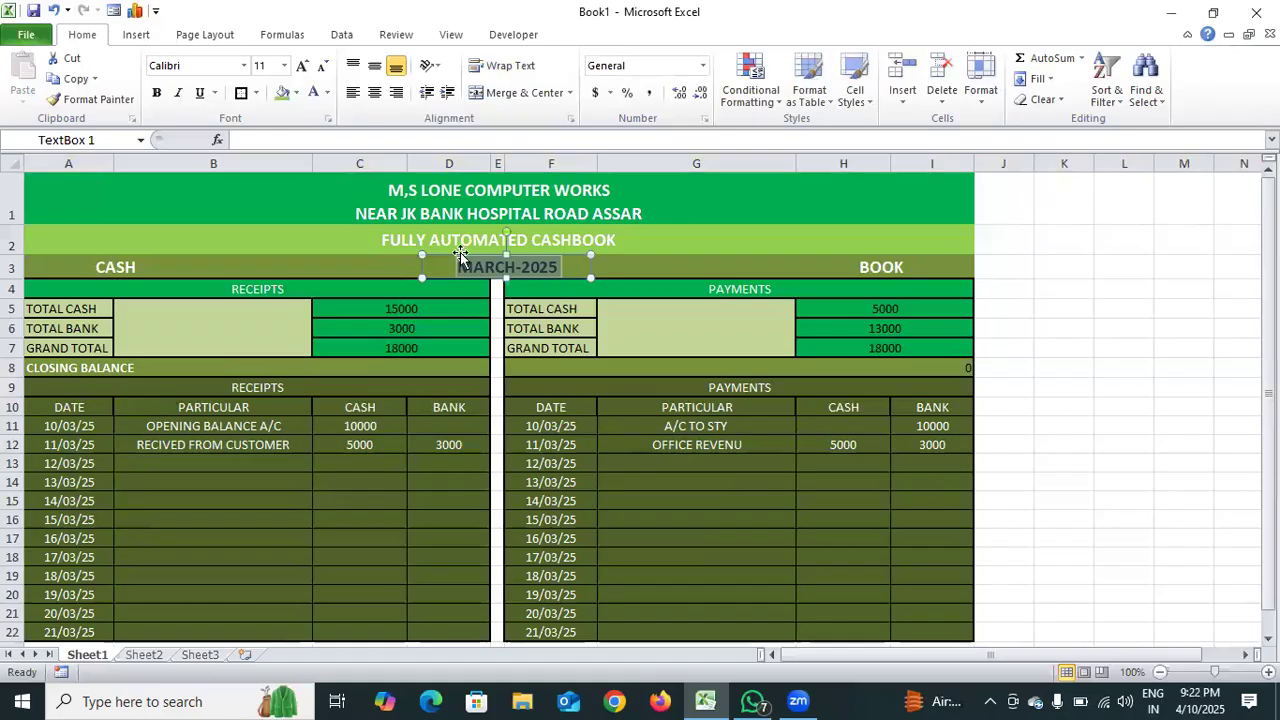
{"action": "left_click", "coordinate": [327, 92]}
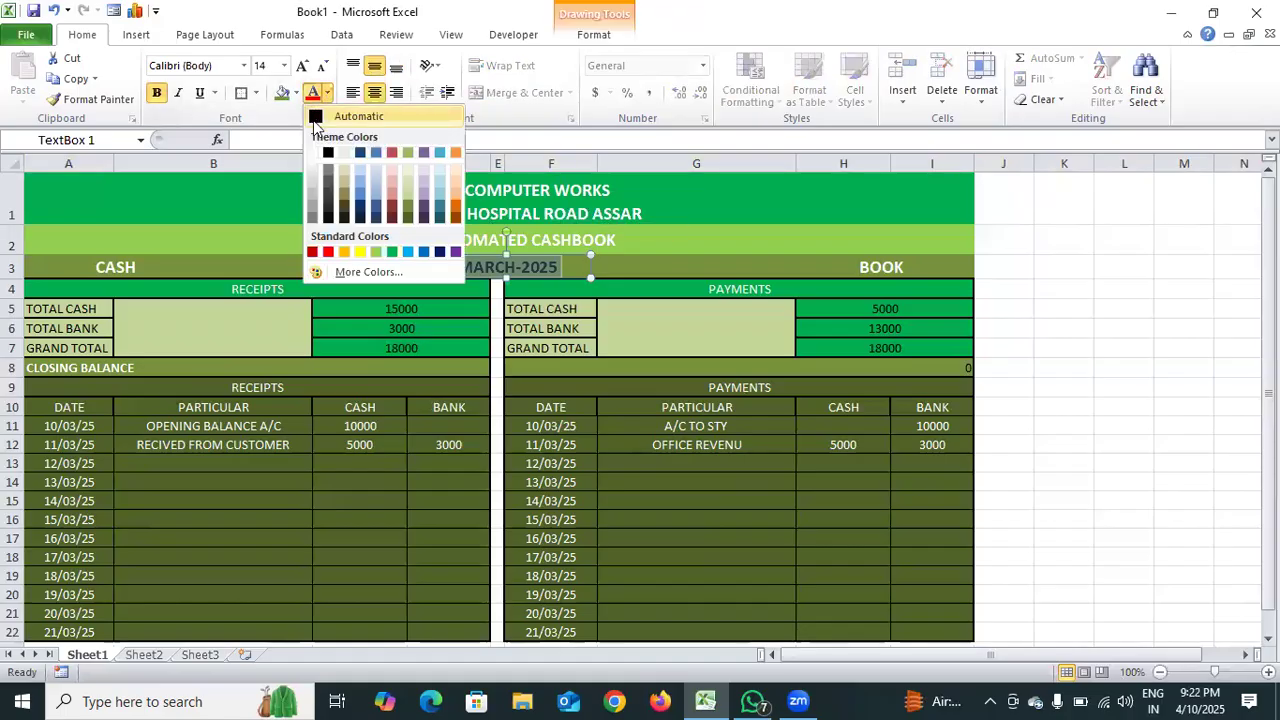
{"action": "left_click", "coordinate": [961, 402]}
{"action": "left_click", "coordinate": [1066, 399]}
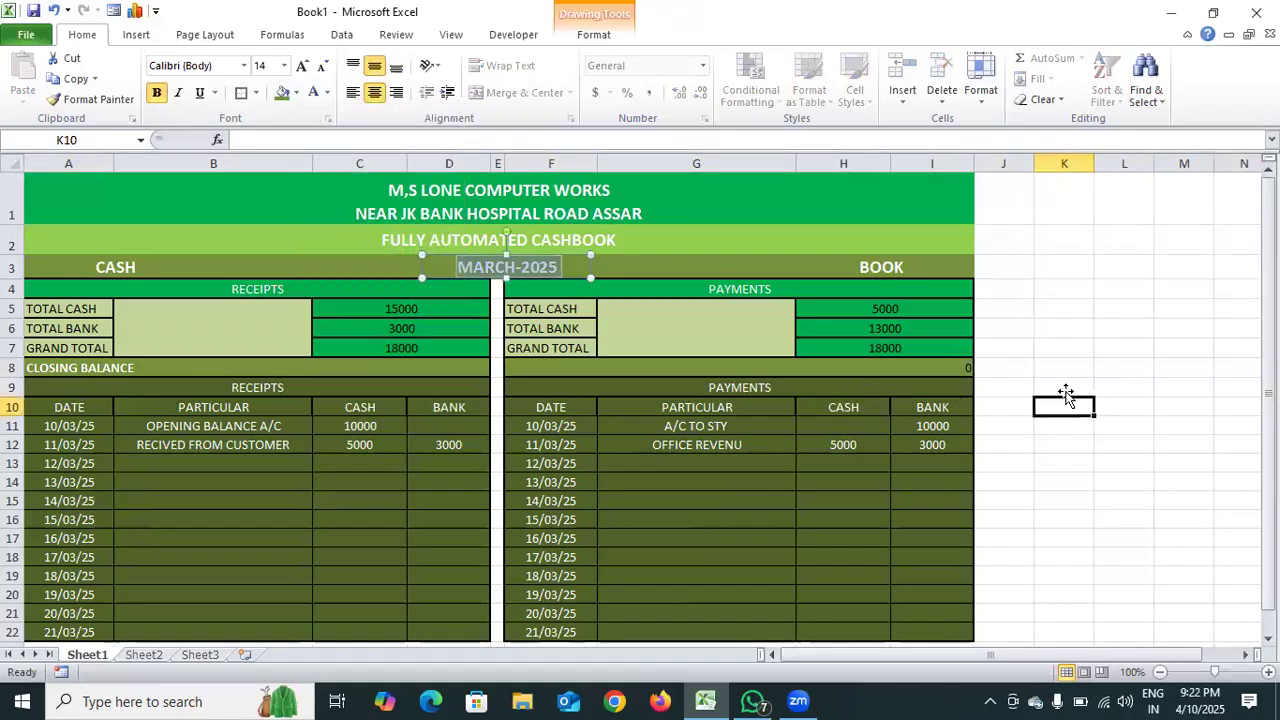
- Make the font white in the Receipts and Payments totals block A5:I7
{"action": "left_click_drag", "start_coordinate": [90, 304], "coordinate": [912, 357]}
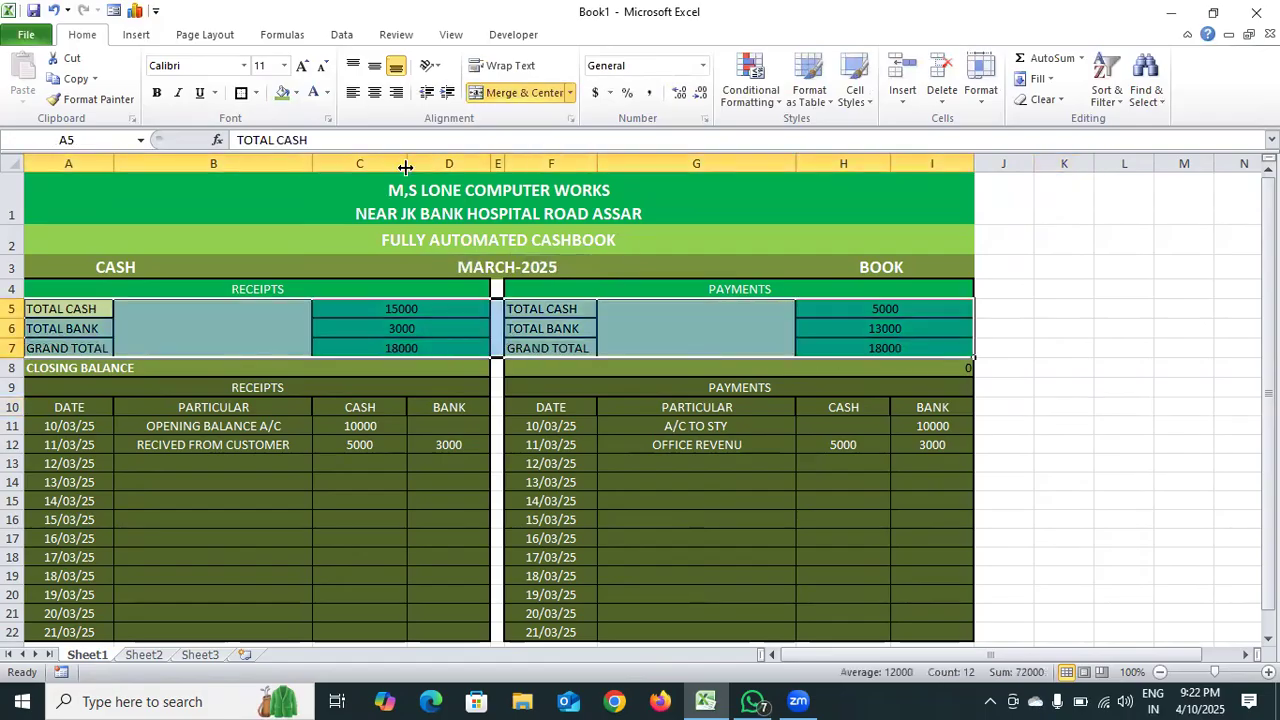
{"action": "left_click", "coordinate": [315, 95]}
{"action": "left_click", "coordinate": [1133, 401]}
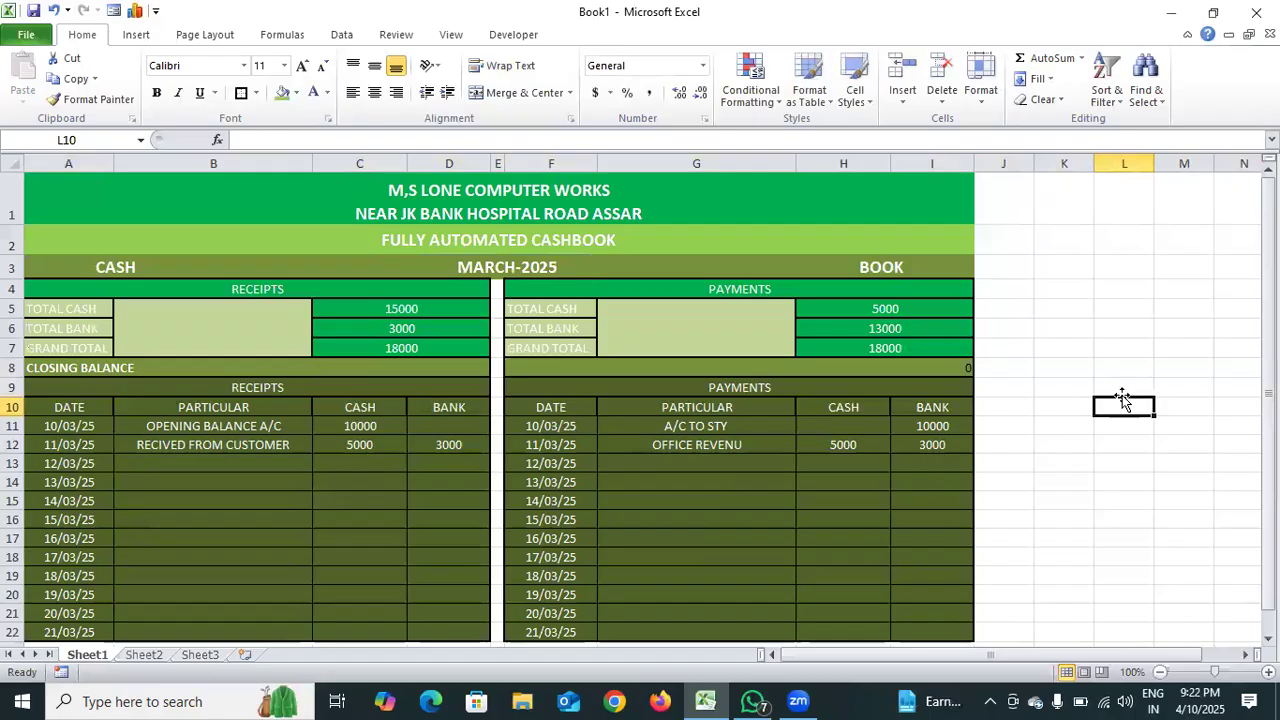
- Fill the totals label areas F5:G7 and A5:B7 with a darker olive green
{"action": "left_click_drag", "start_coordinate": [544, 312], "coordinate": [666, 329]}
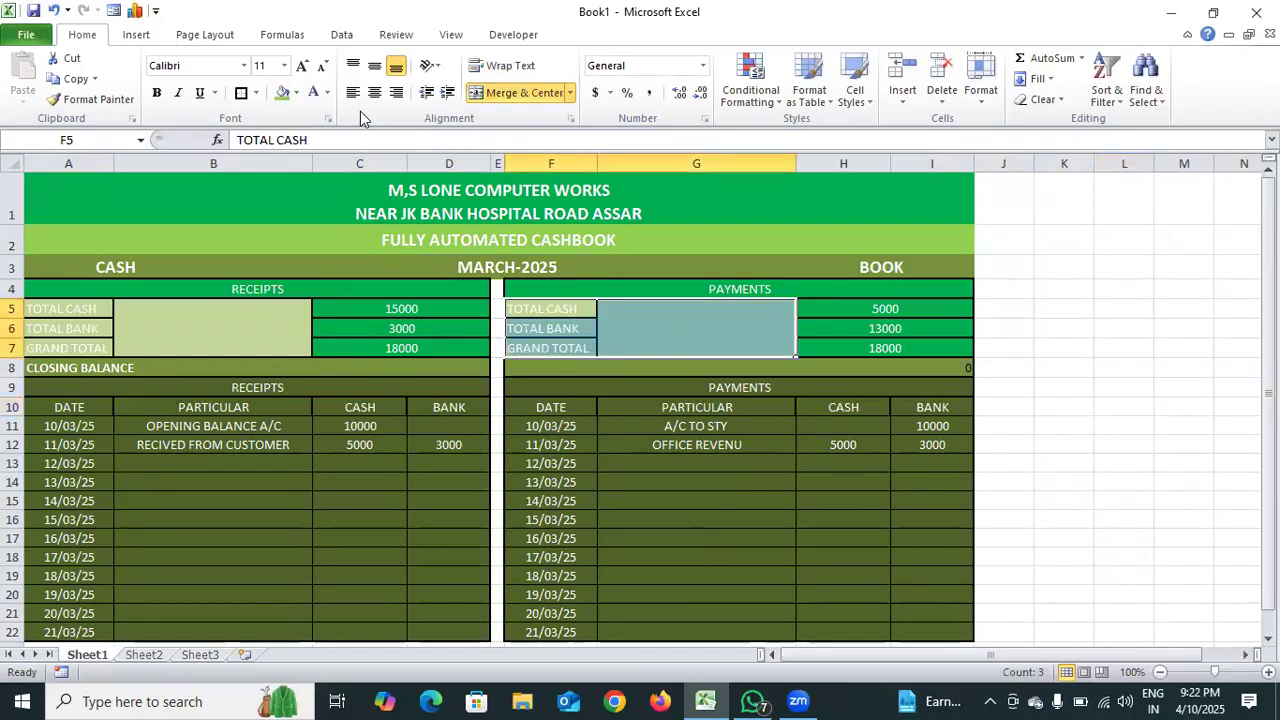
{"action": "left_click", "coordinate": [296, 92]}
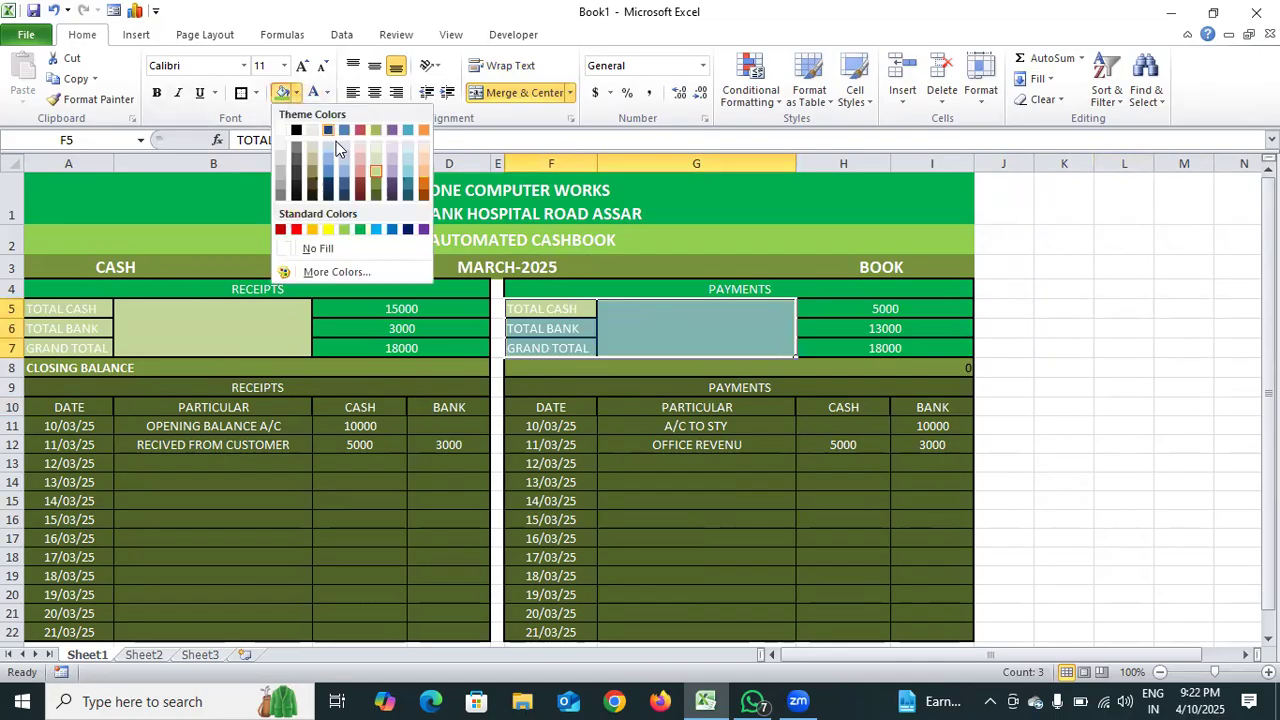
{"action": "left_click", "coordinate": [377, 180]}
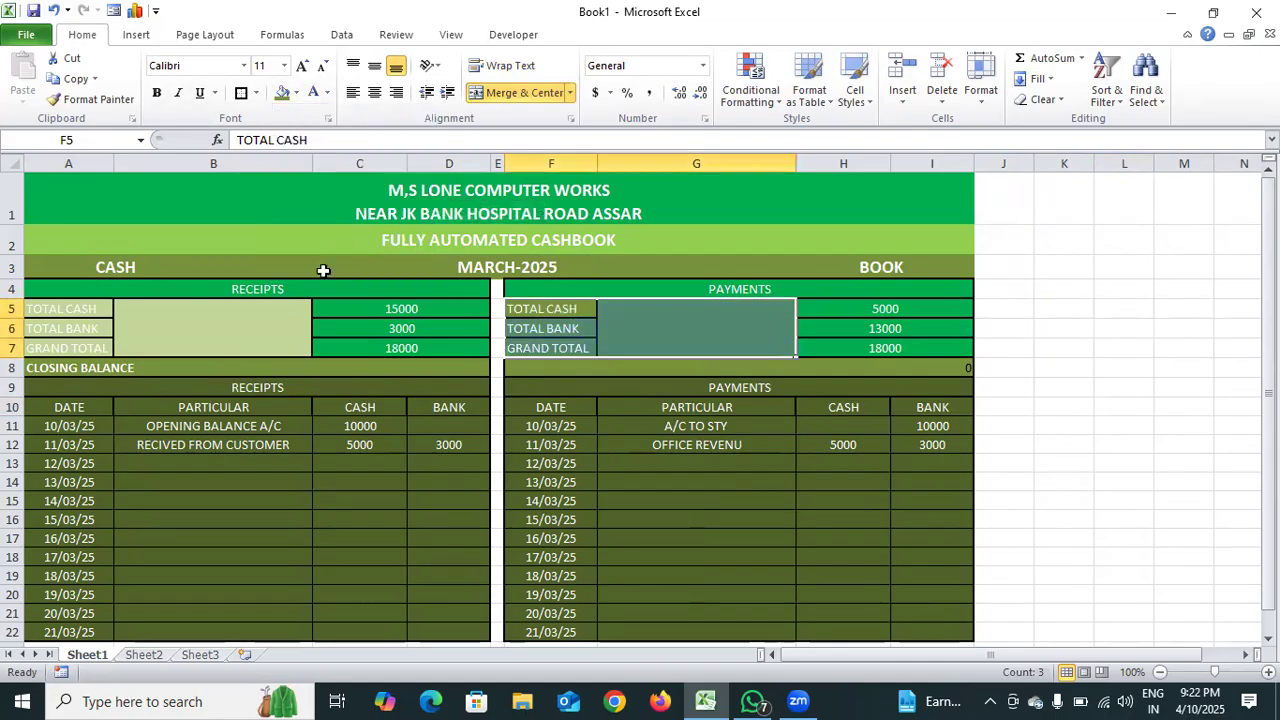
{"action": "left_click", "coordinate": [84, 310]}
{"action": "left_click_drag", "start_coordinate": [84, 310], "coordinate": [234, 343]}
{"action": "left_click", "coordinate": [282, 92]}
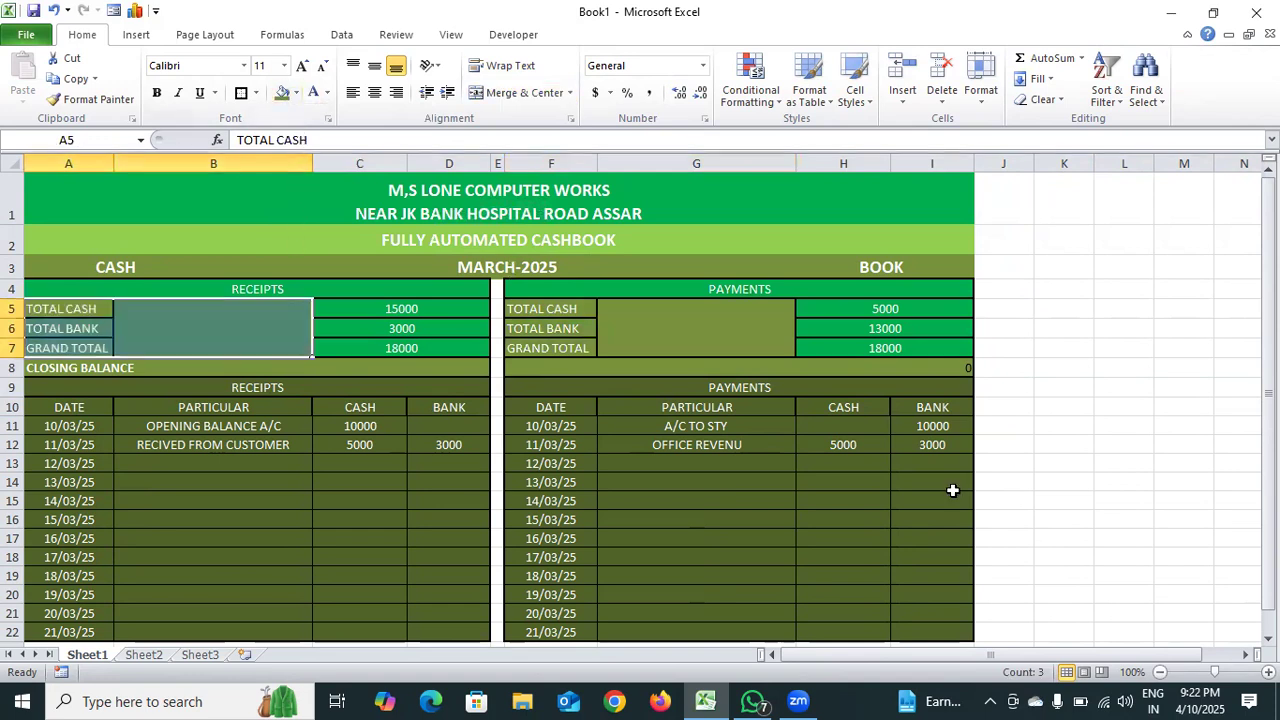
{"action": "left_click", "coordinate": [1092, 504]}
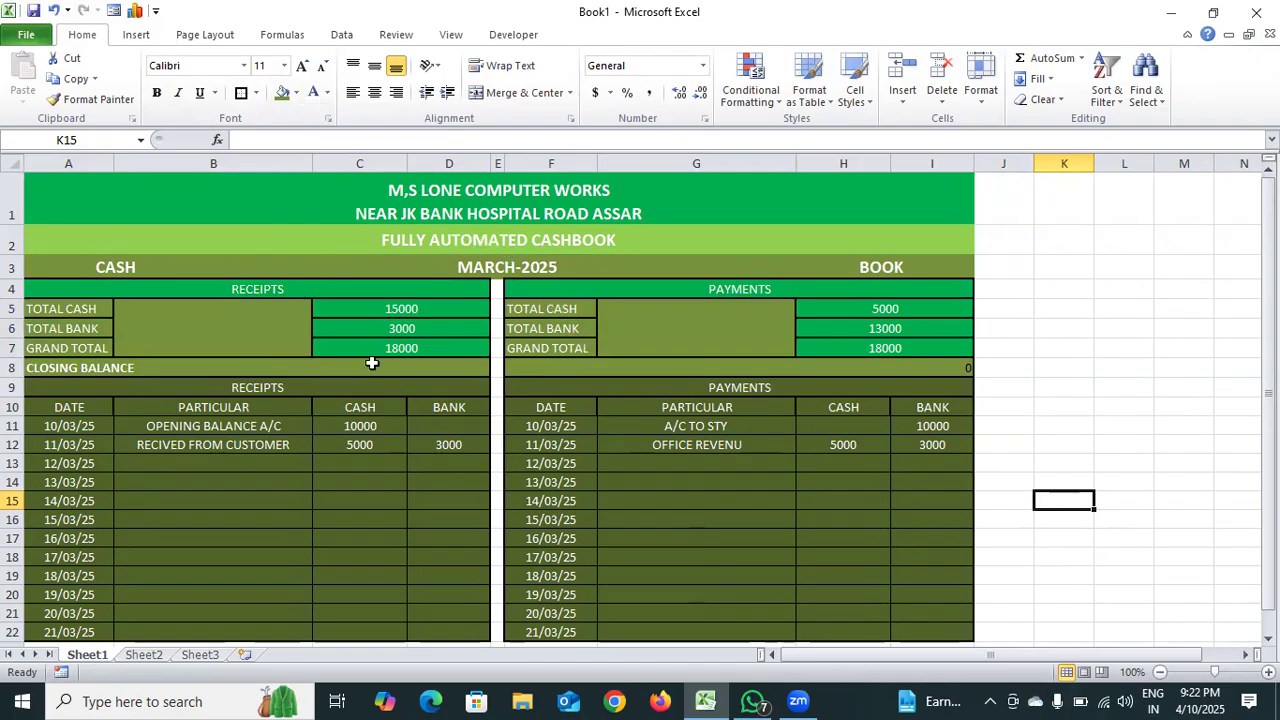
{"action": "scroll", "coordinate": [594, 469], "scroll_direction": "down", "scroll_amount": 1}
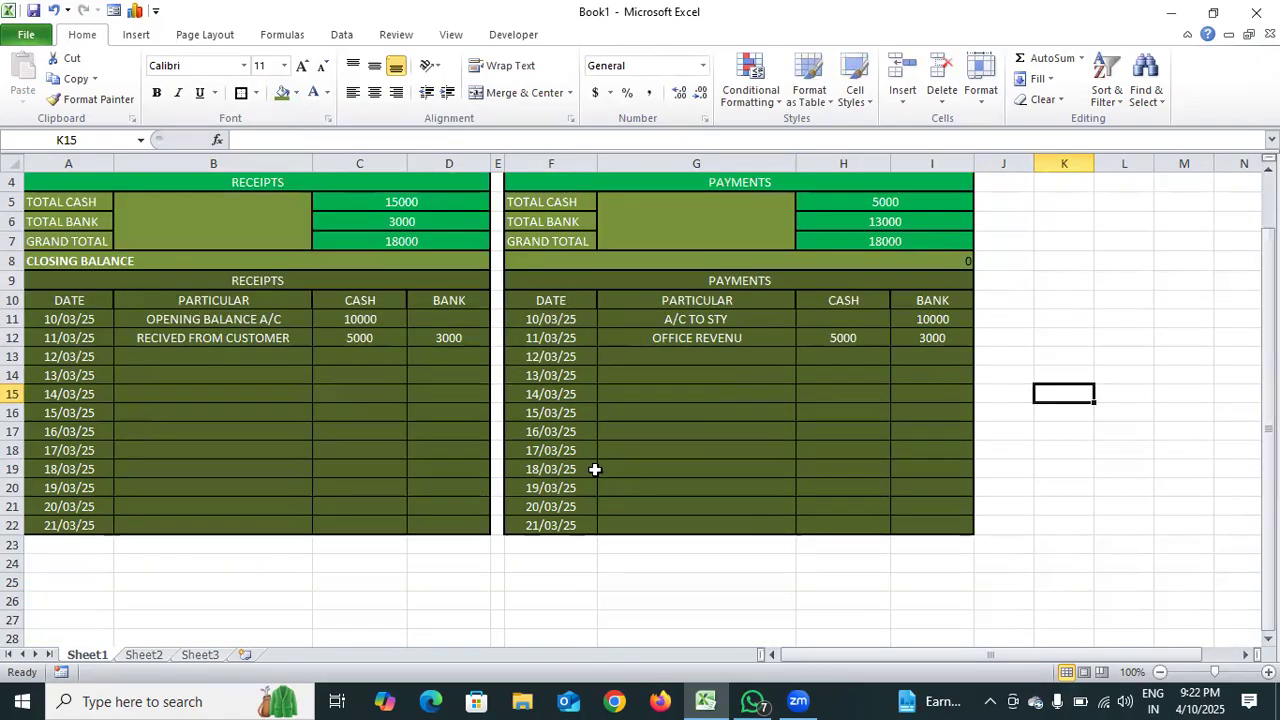
- Try to freeze the panes above the DATE and PARTICULAR header row 10
{"action": "right_click", "coordinate": [12, 300]}
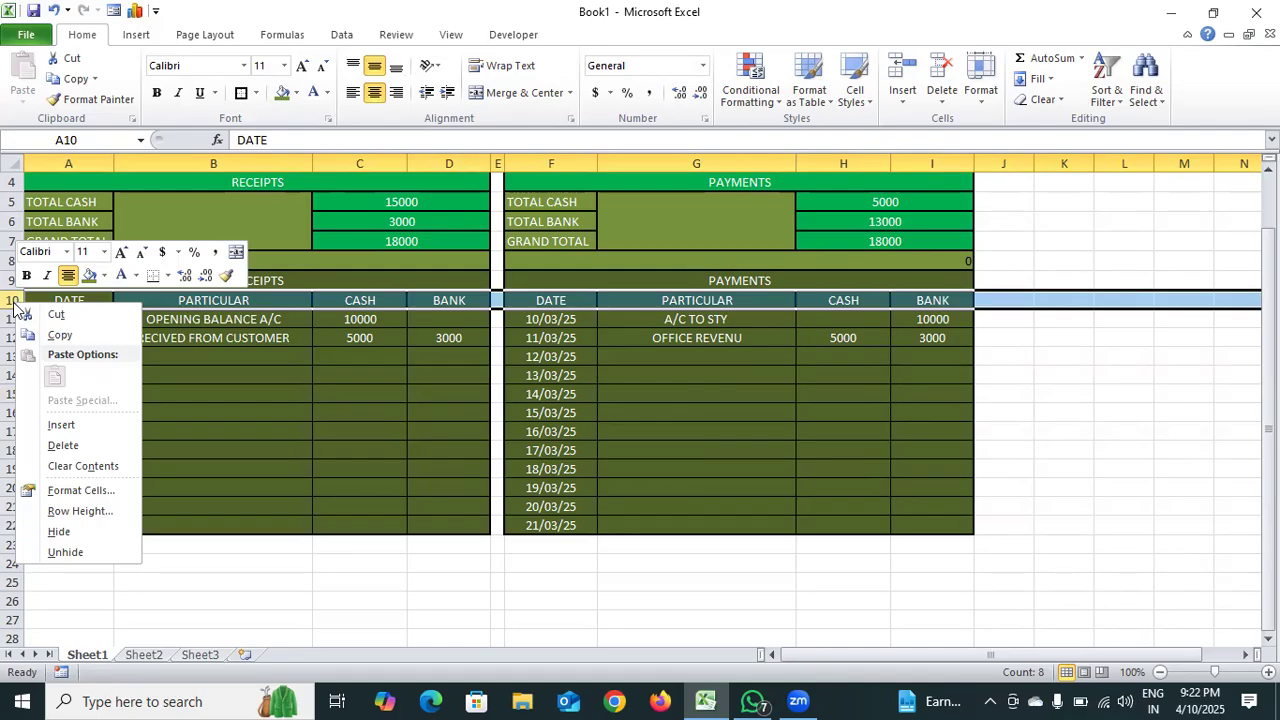
{"action": "left_click", "coordinate": [451, 35]}
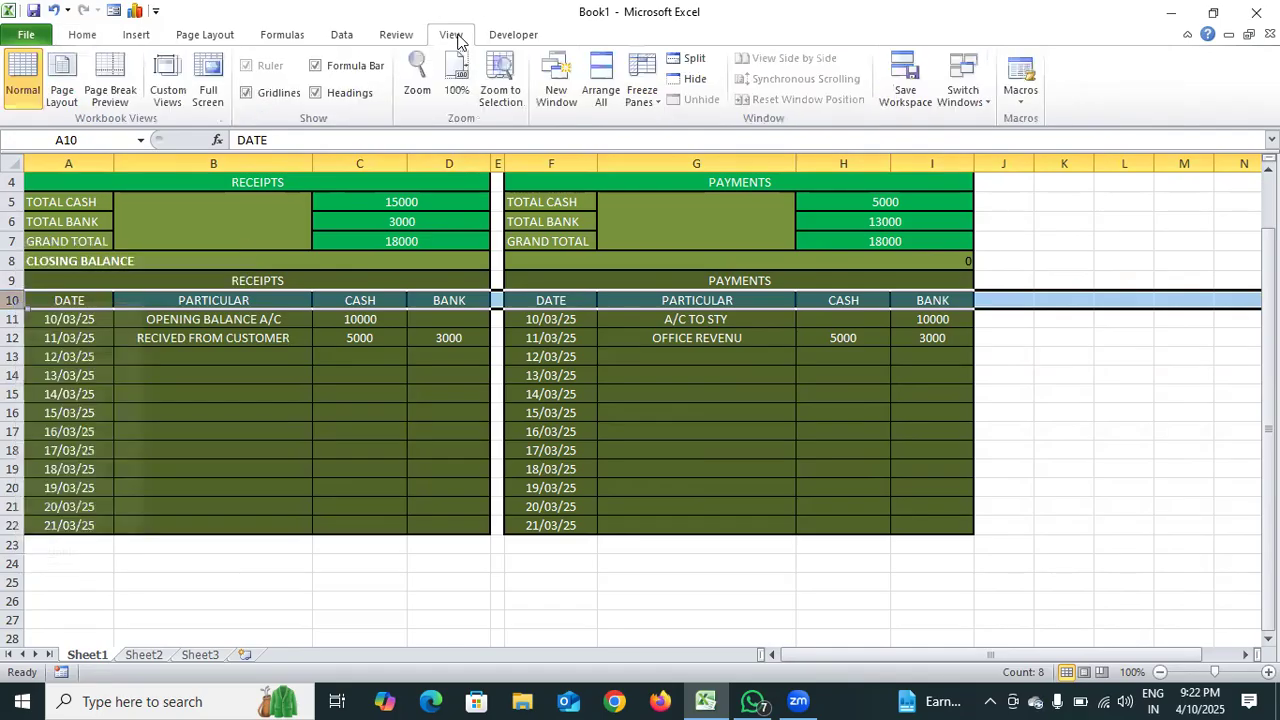
{"action": "left_click", "coordinate": [643, 92]}
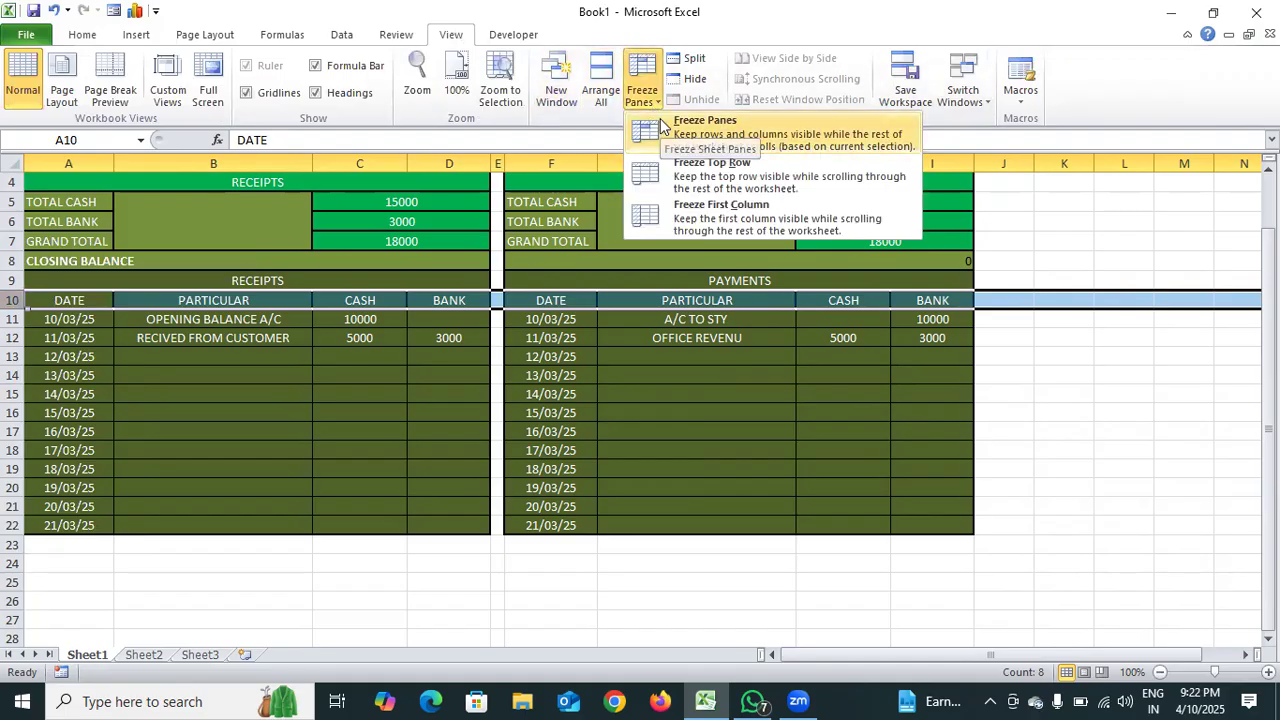
{"action": "left_click", "coordinate": [700, 125]}
{"action": "left_click", "coordinate": [1098, 432]}
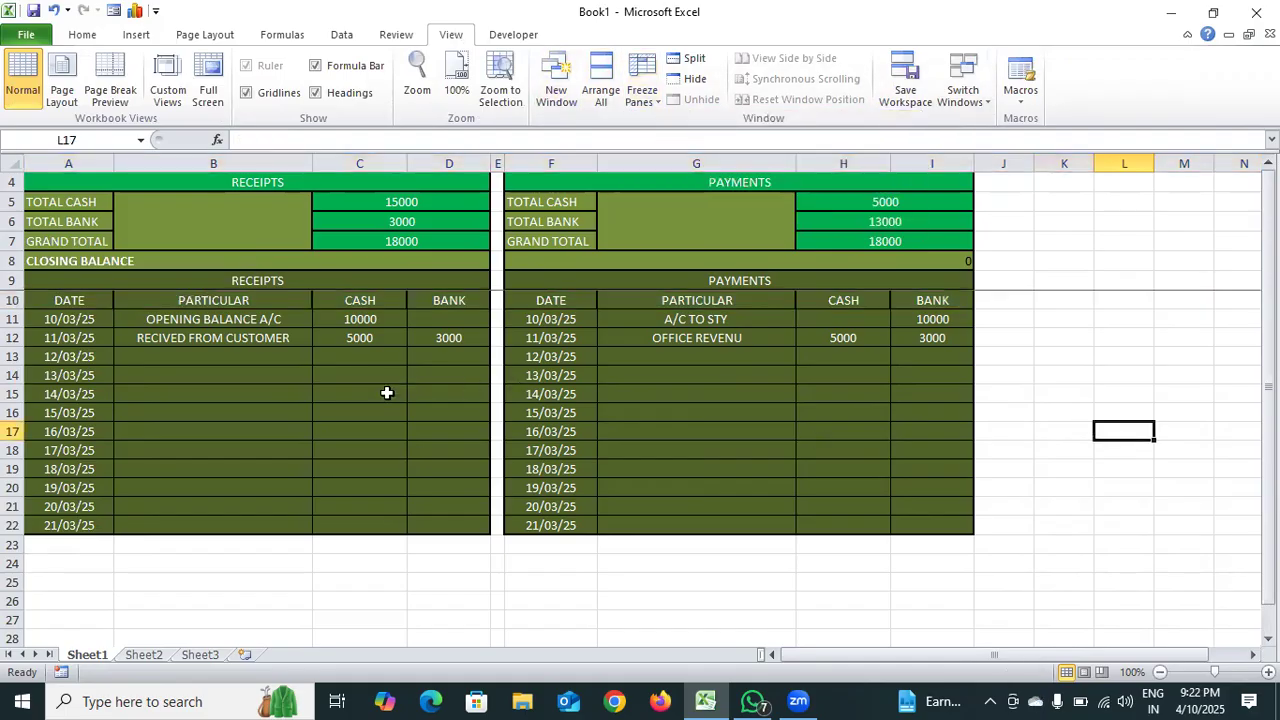
{"action": "scroll", "coordinate": [387, 395], "scroll_direction": "down", "scroll_amount": 1}
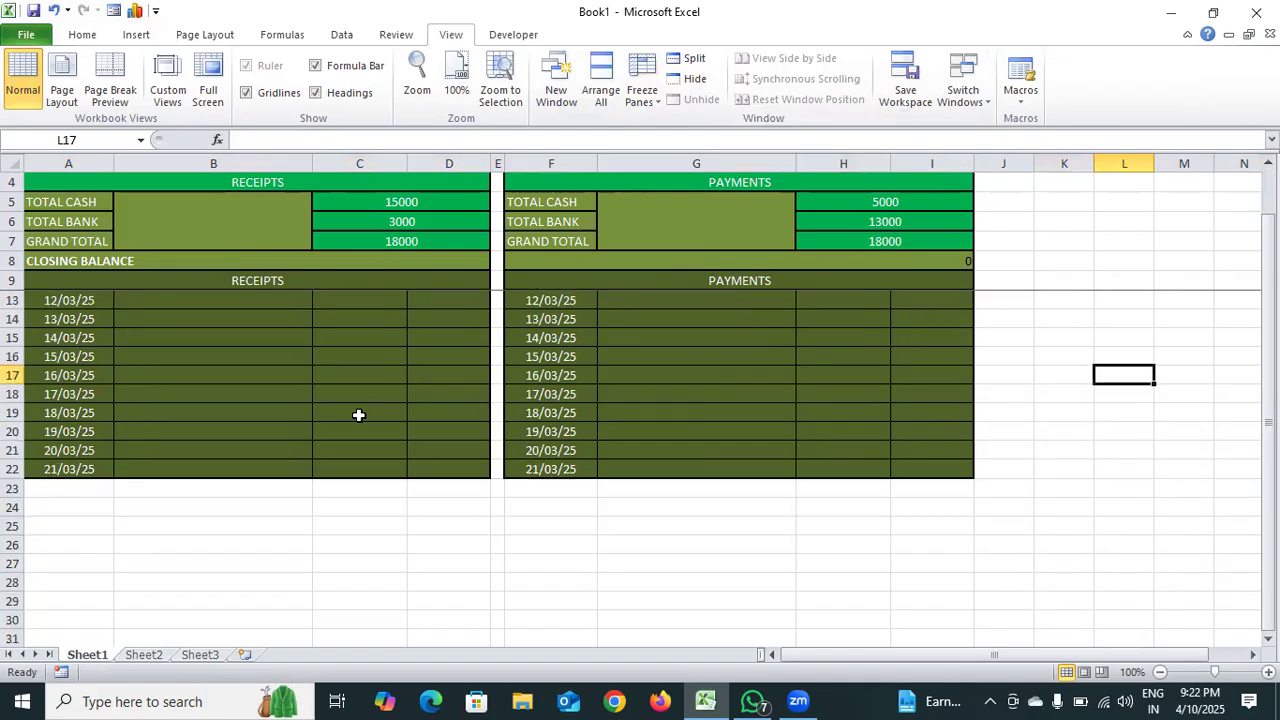
{"action": "scroll", "coordinate": [359, 414], "scroll_direction": "down", "scroll_amount": 2}
{"action": "scroll", "coordinate": [359, 415], "scroll_direction": "up", "scroll_amount": 2}
- Undo the last fill change on the Receipts totals label area A5:B7
{"action": "left_click", "coordinate": [53, 10]}
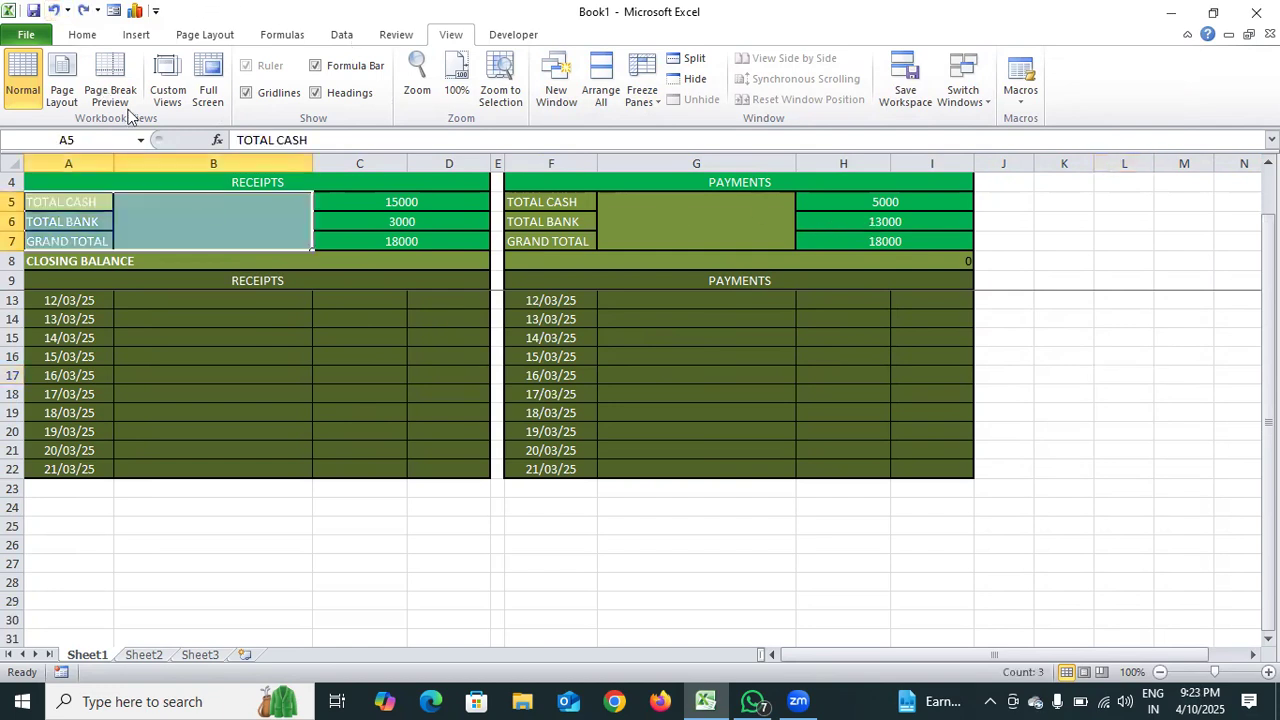
{"action": "left_click", "coordinate": [1187, 520]}
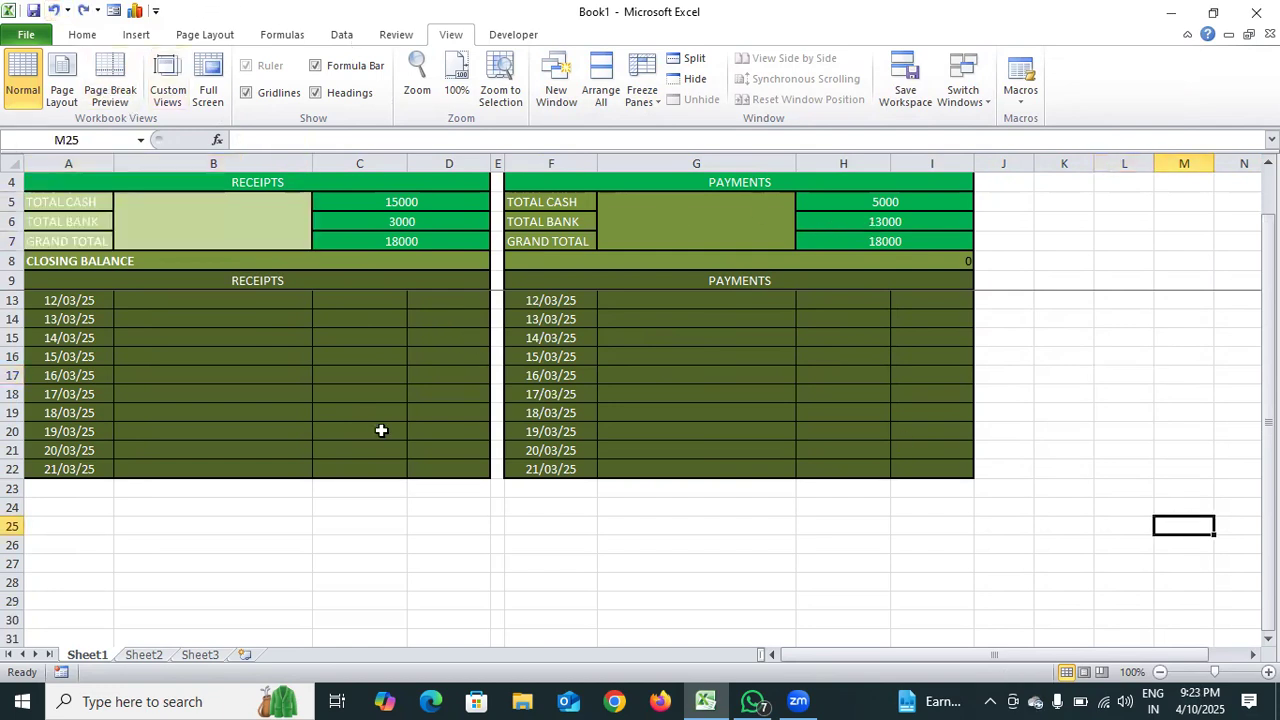
{"action": "scroll", "coordinate": [381, 430], "scroll_direction": "up", "scroll_amount": 1}
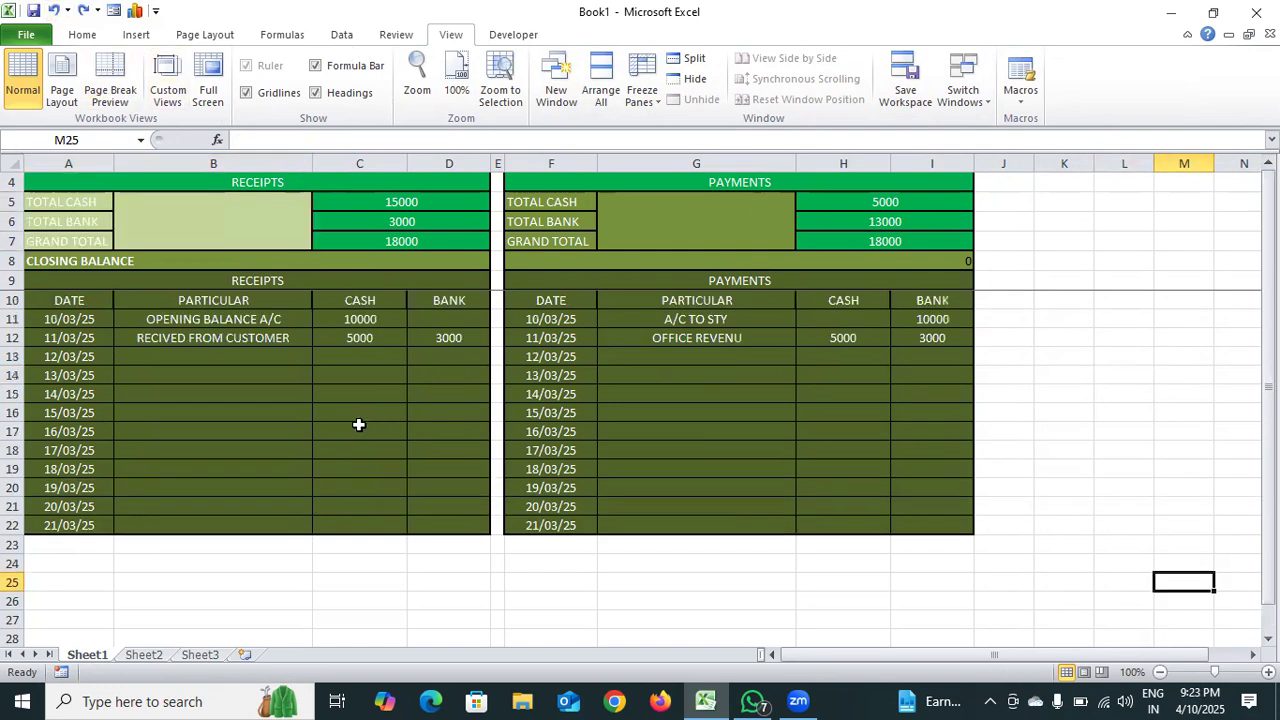
- Unfreeze the panes and check that the cash book scrolls as a whole, from the title rows to the dated entries
{"action": "left_click", "coordinate": [13, 300]}
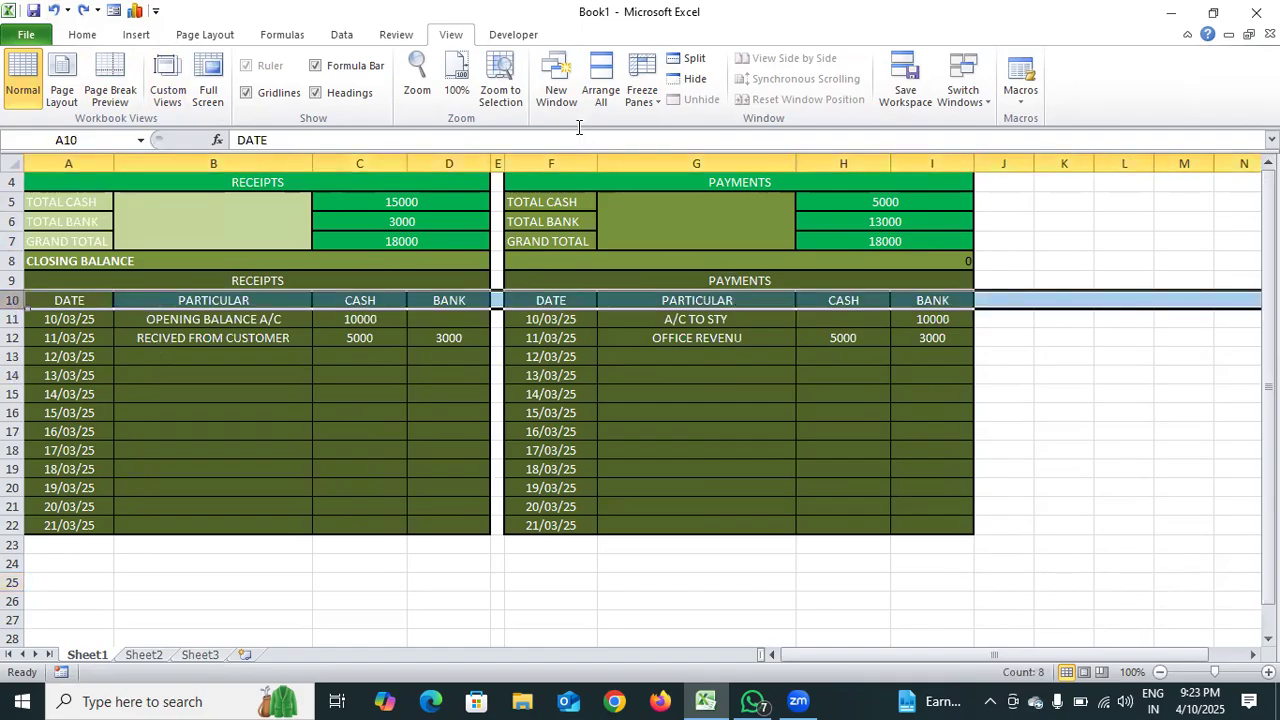
{"action": "left_click", "coordinate": [640, 90]}
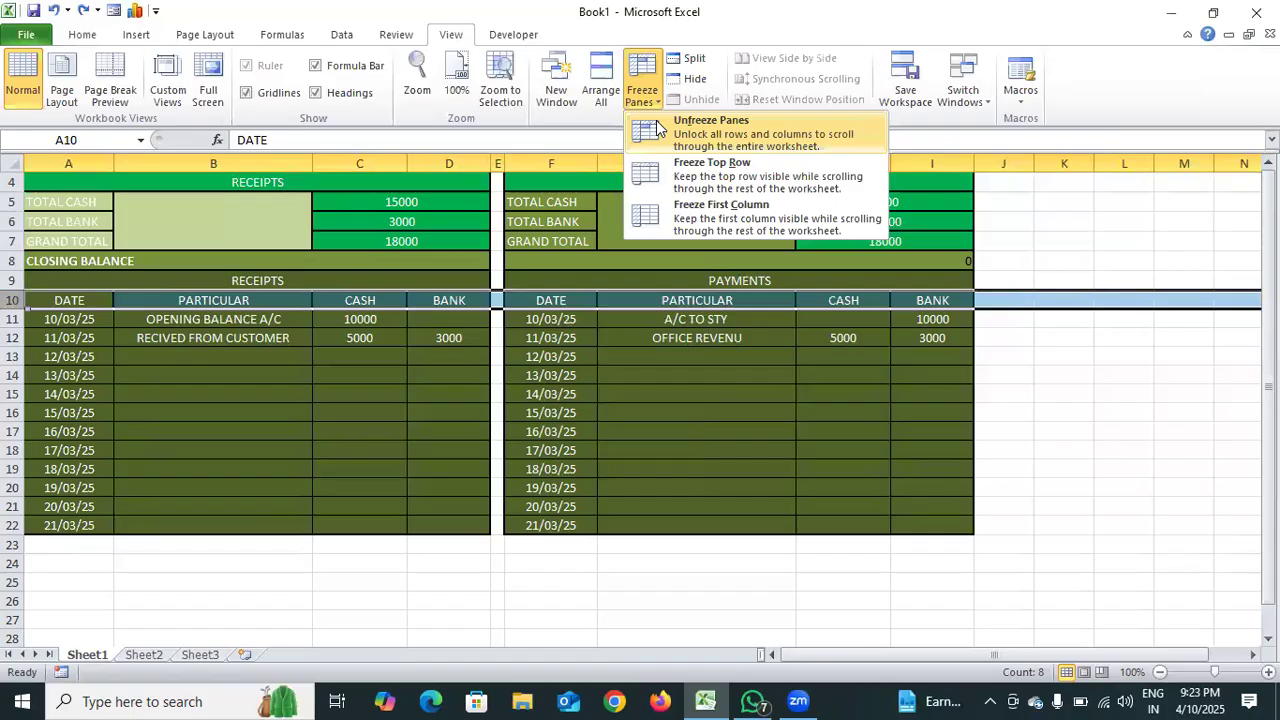
{"action": "left_click", "coordinate": [656, 128]}
{"action": "left_click", "coordinate": [551, 582]}
{"action": "scroll", "coordinate": [314, 417], "scroll_direction": "down", "scroll_amount": 1}
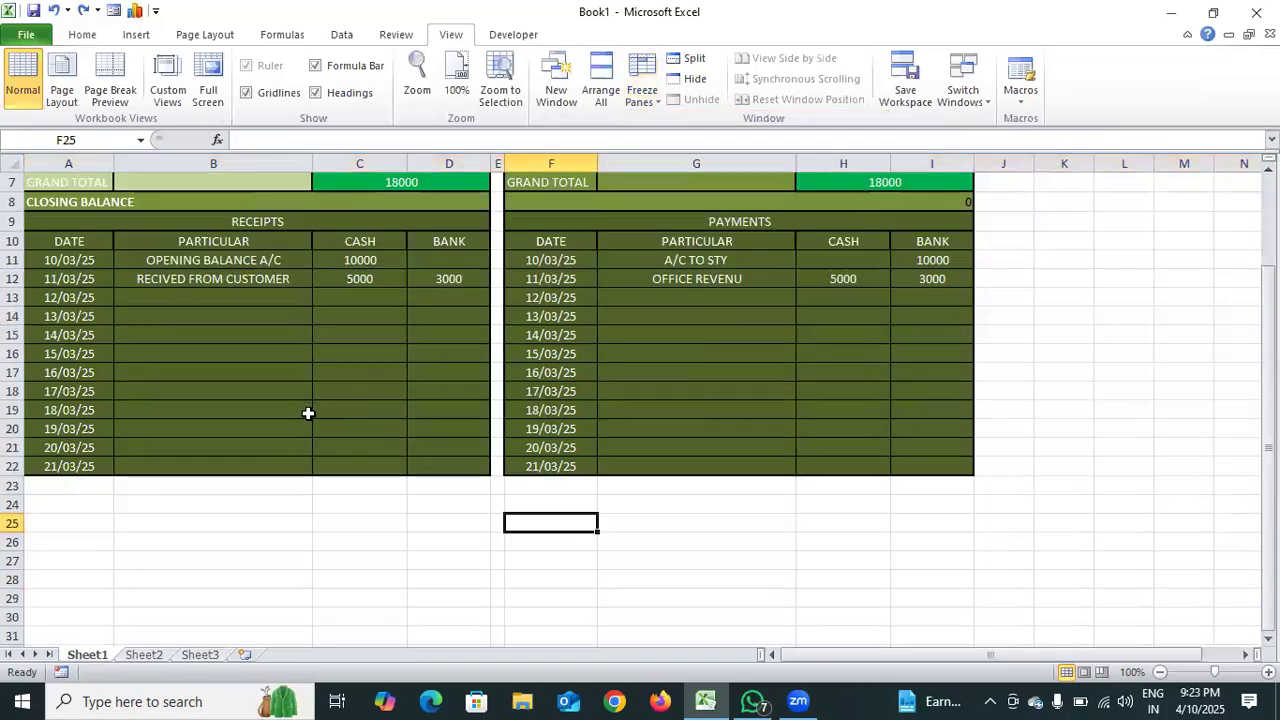
{"action": "scroll", "coordinate": [308, 413], "scroll_direction": "down", "scroll_amount": 1}
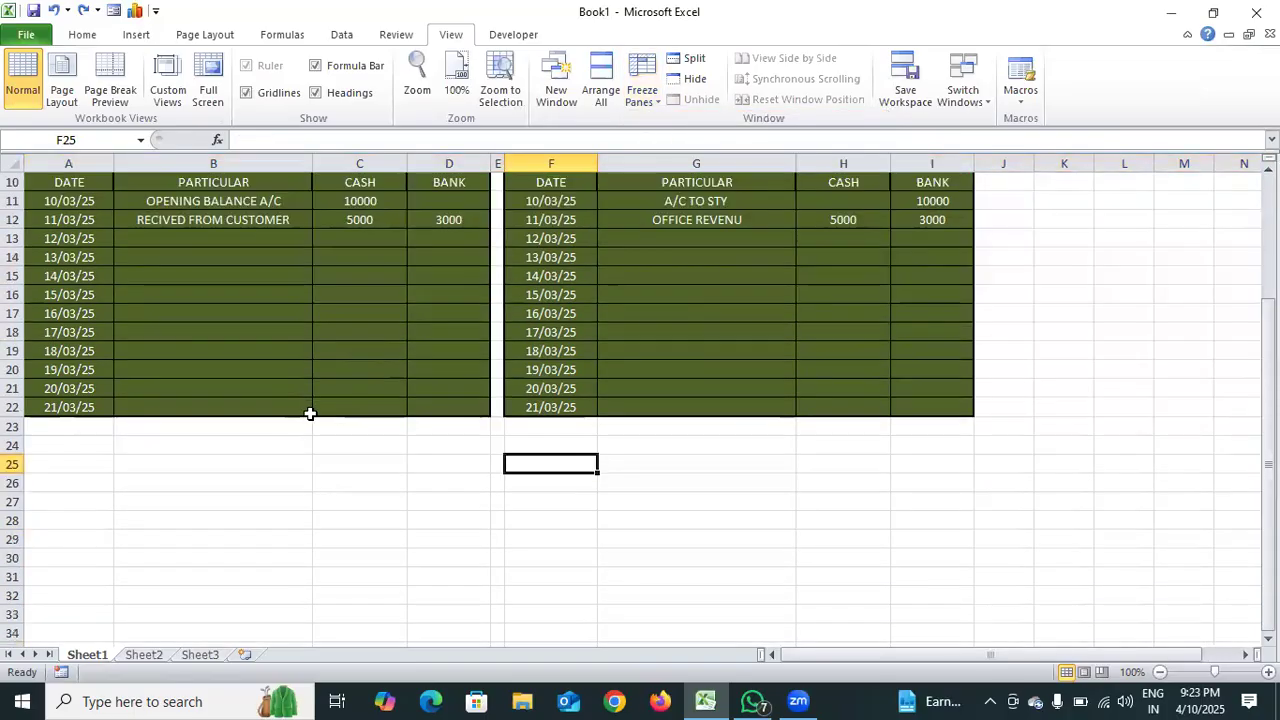
{"action": "scroll", "coordinate": [310, 413], "scroll_direction": "up", "scroll_amount": 1}
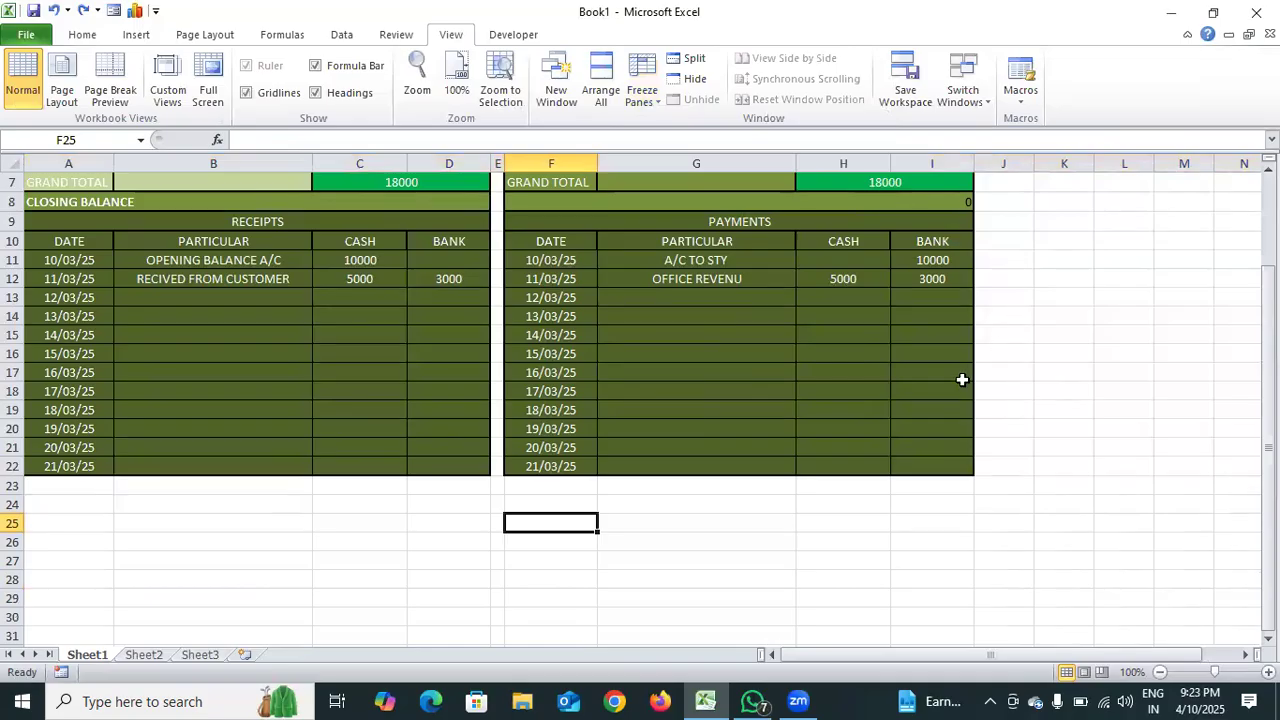
{"action": "scroll", "coordinate": [985, 372], "scroll_direction": "down", "scroll_amount": 1}
{"action": "left_click_drag", "start_coordinate": [1268, 372], "coordinate": [1268, 246]}
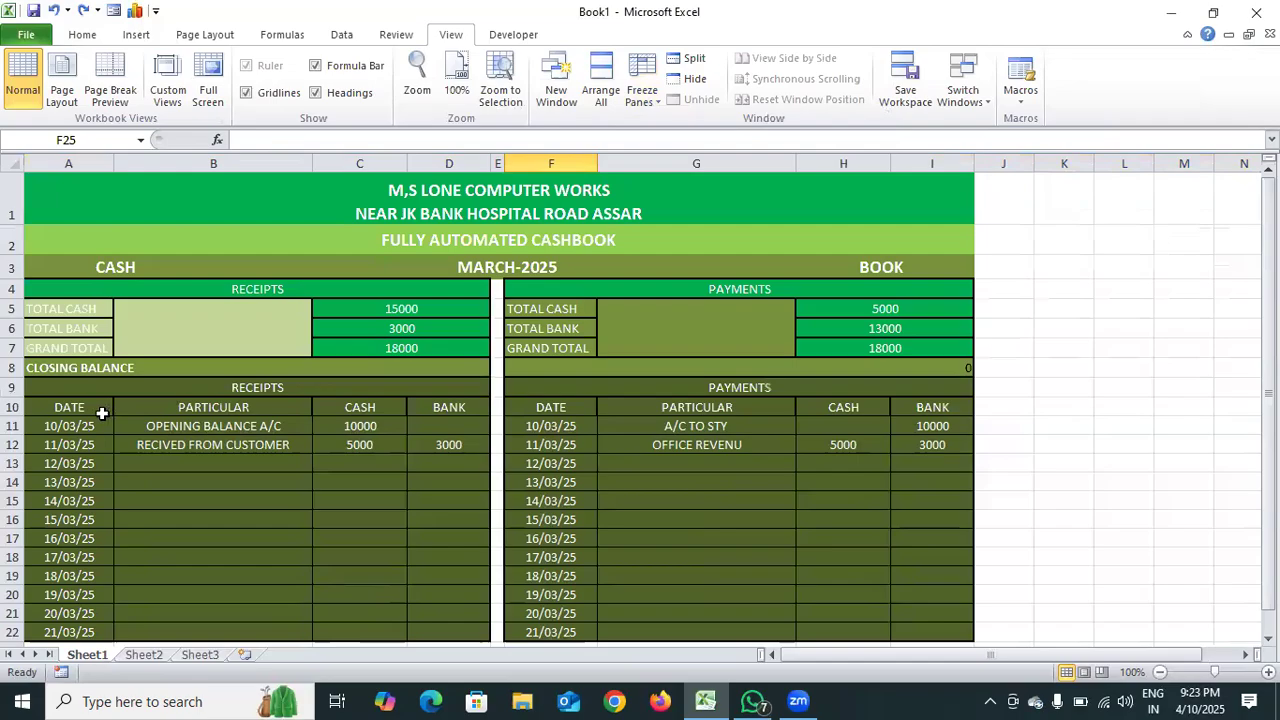
{"action": "scroll", "coordinate": [80, 440], "scroll_direction": "down", "scroll_amount": 1}
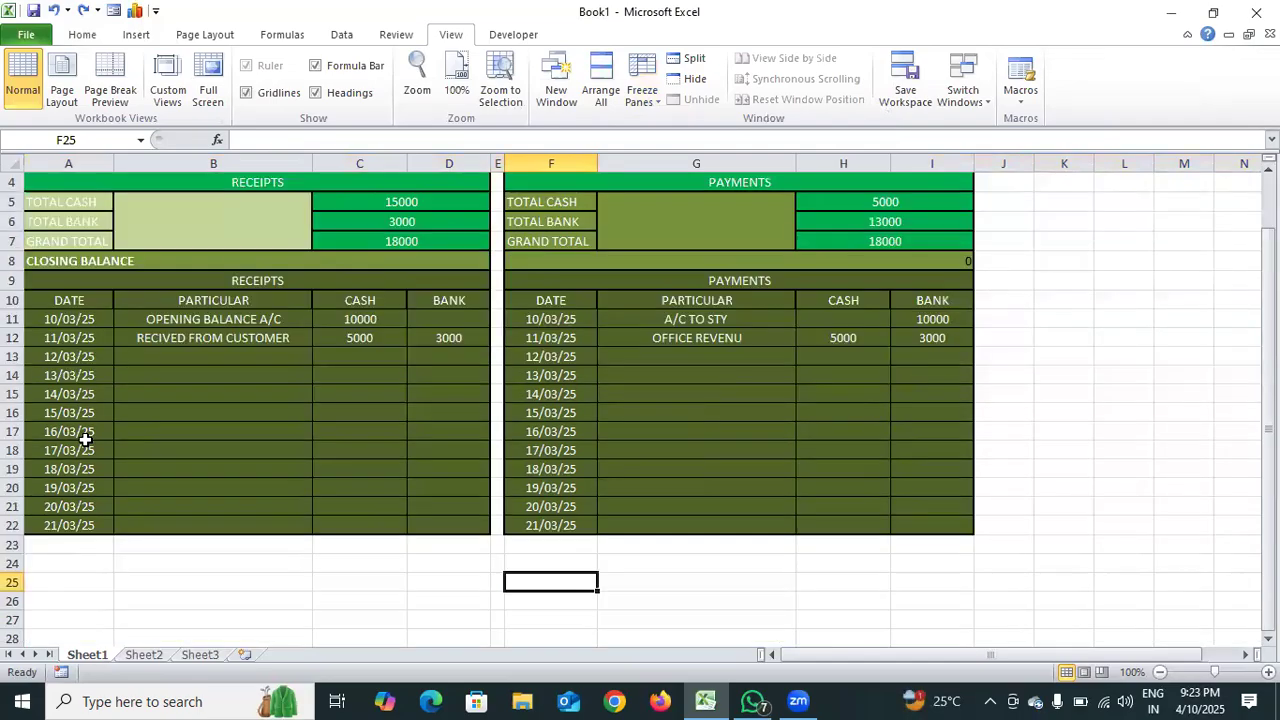
- Try again to freeze the panes above row 10 and check how the dated rows scroll
{"action": "left_click", "coordinate": [12, 300]}
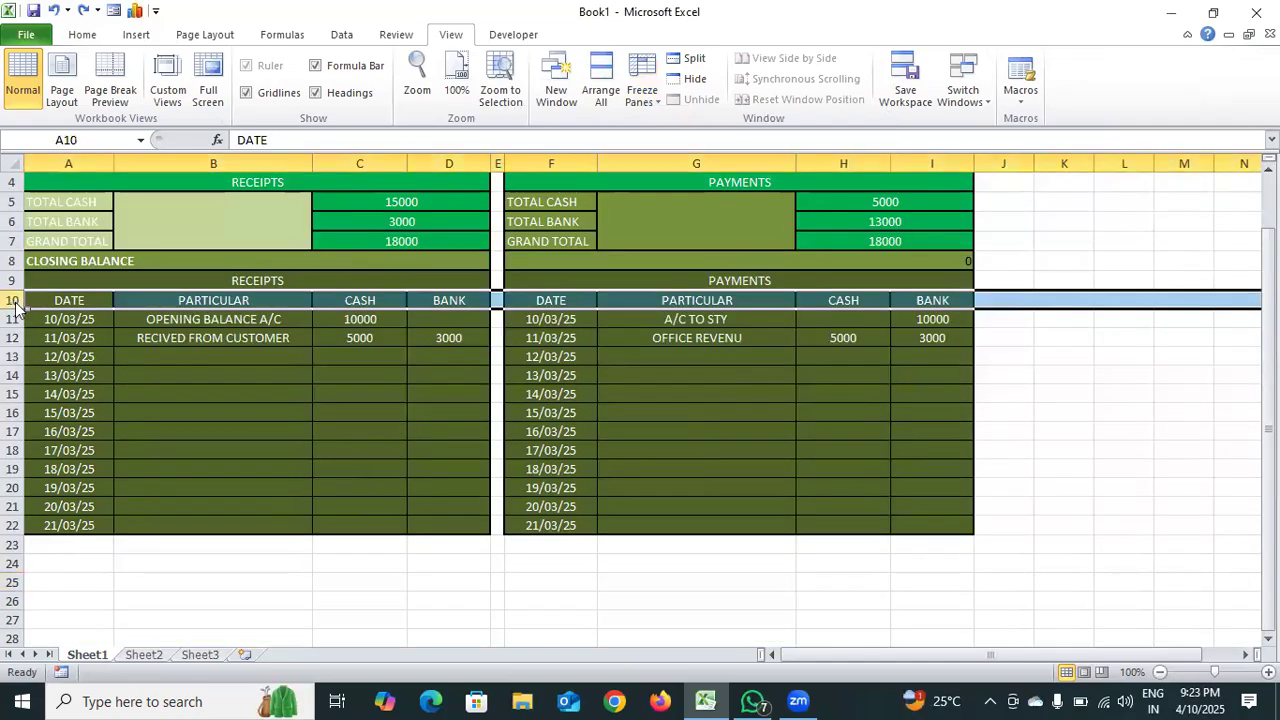
{"action": "right_click", "coordinate": [16, 304]}
{"action": "left_click", "coordinate": [645, 98]}
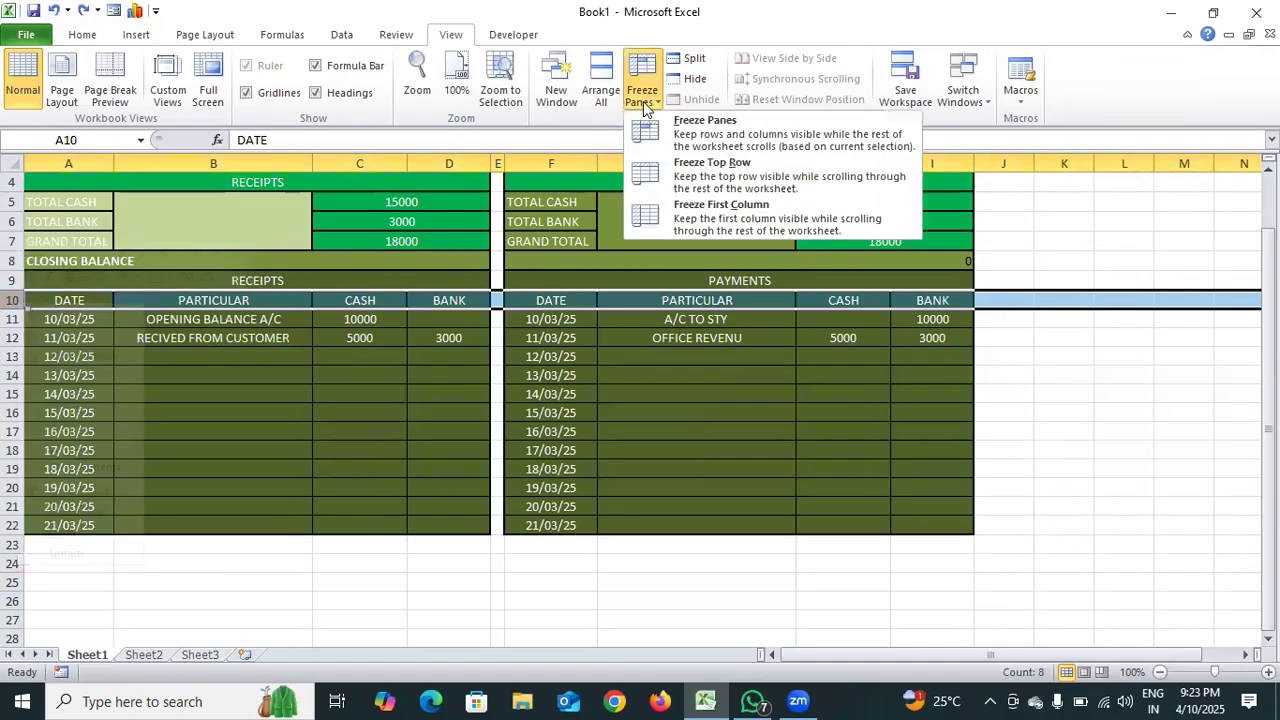
{"action": "left_click", "coordinate": [662, 128]}
{"action": "scroll", "coordinate": [460, 476], "scroll_direction": "down", "scroll_amount": 1}
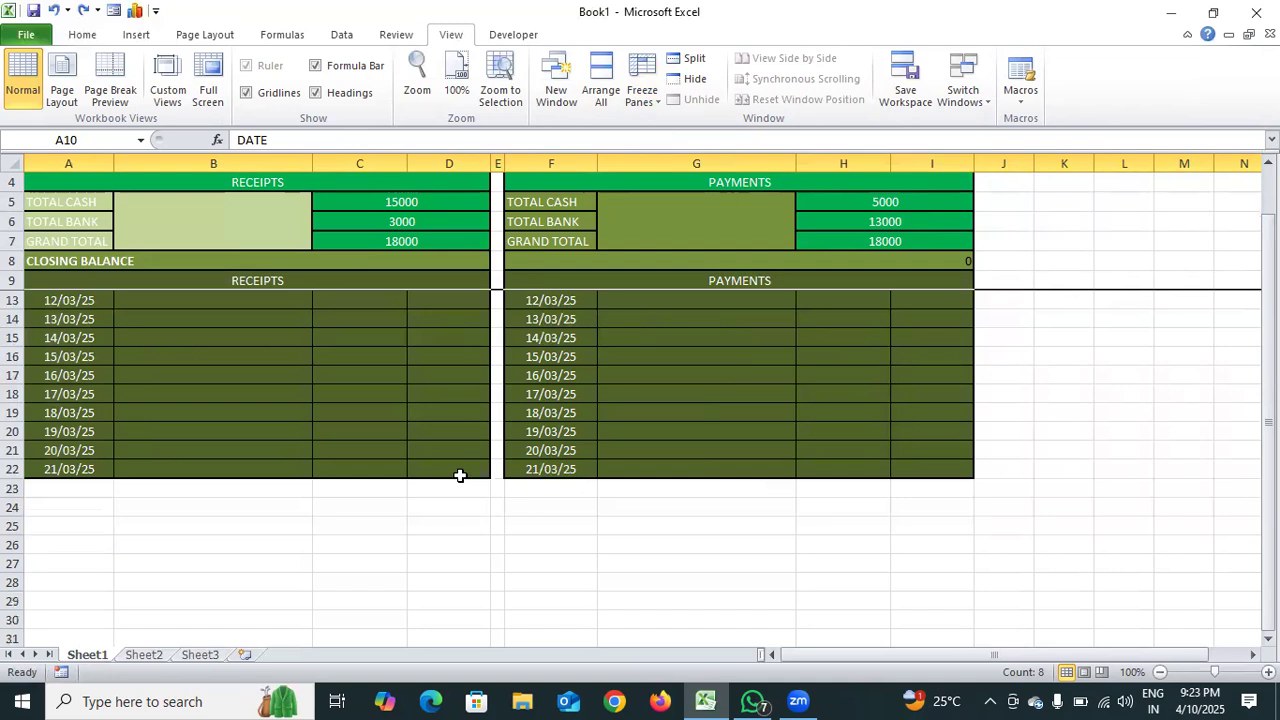
{"action": "scroll", "coordinate": [460, 476], "scroll_direction": "down", "scroll_amount": 1}
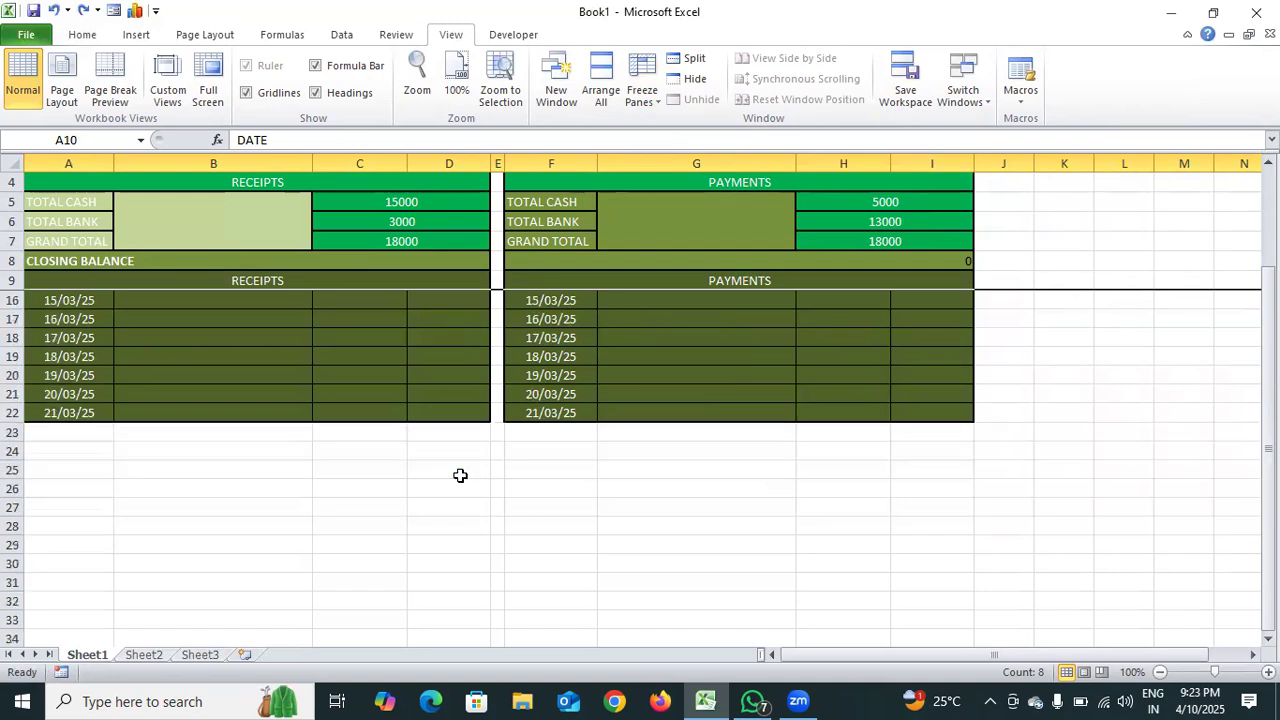
- Remove the frozen panes from the cash book sheet
{"action": "right_click", "coordinate": [13, 281]}
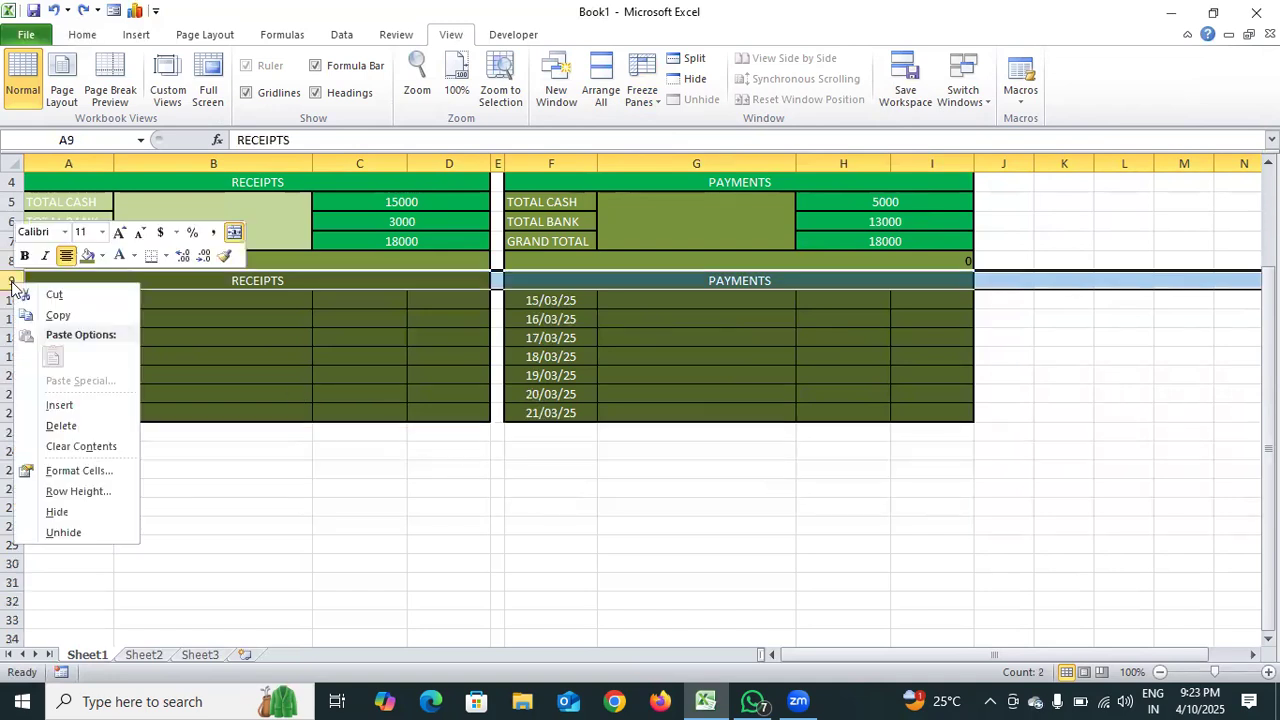
{"action": "left_click", "coordinate": [649, 104]}
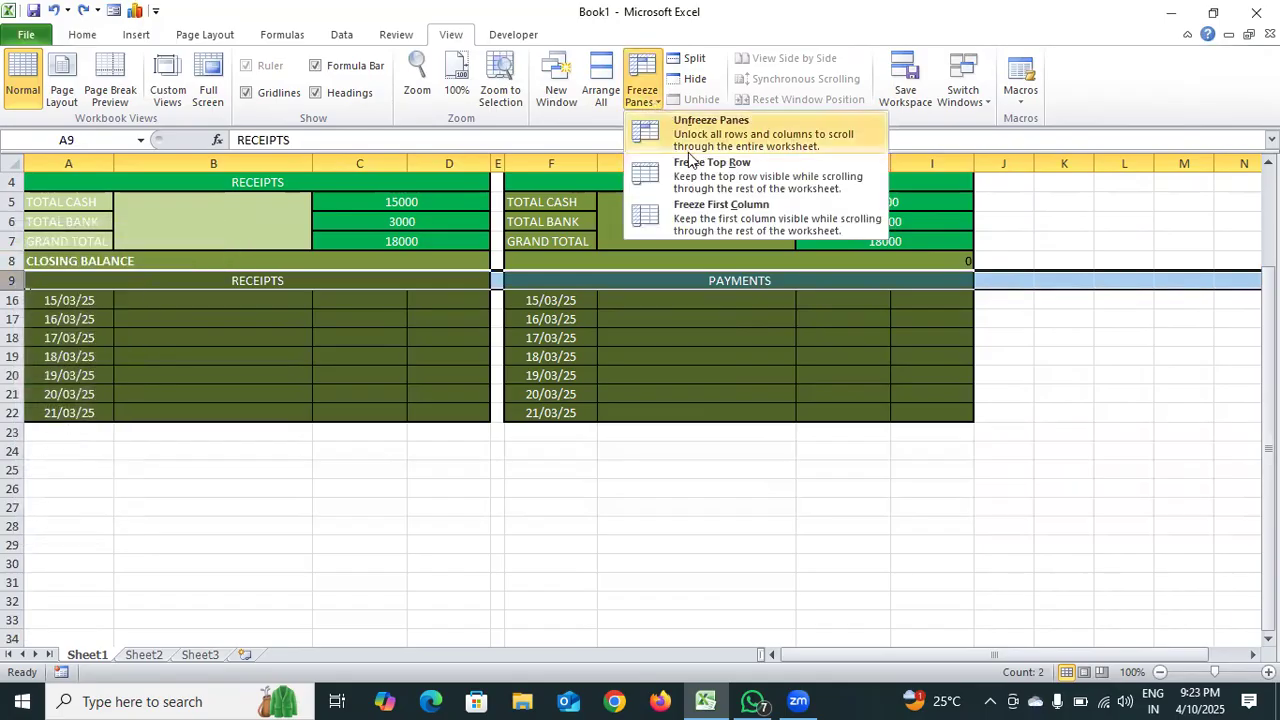
{"action": "left_click", "coordinate": [678, 131]}
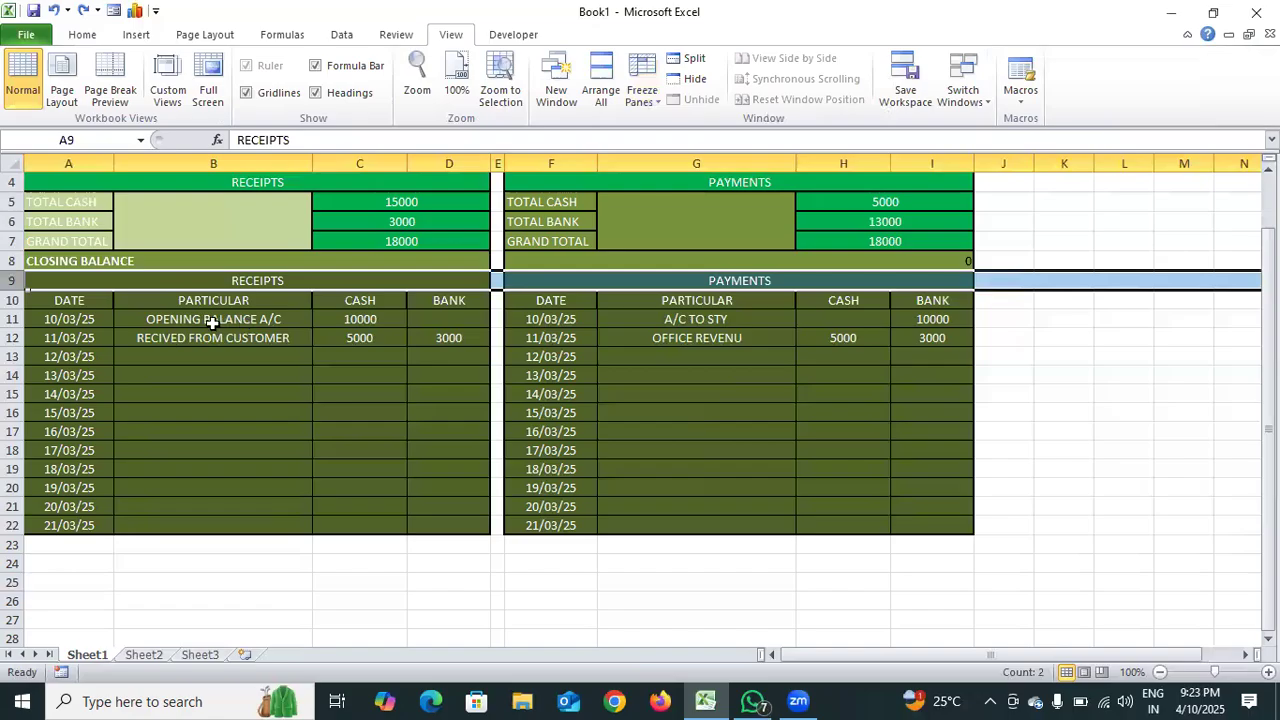
{"action": "scroll", "coordinate": [244, 402], "scroll_direction": "down", "scroll_amount": 1}
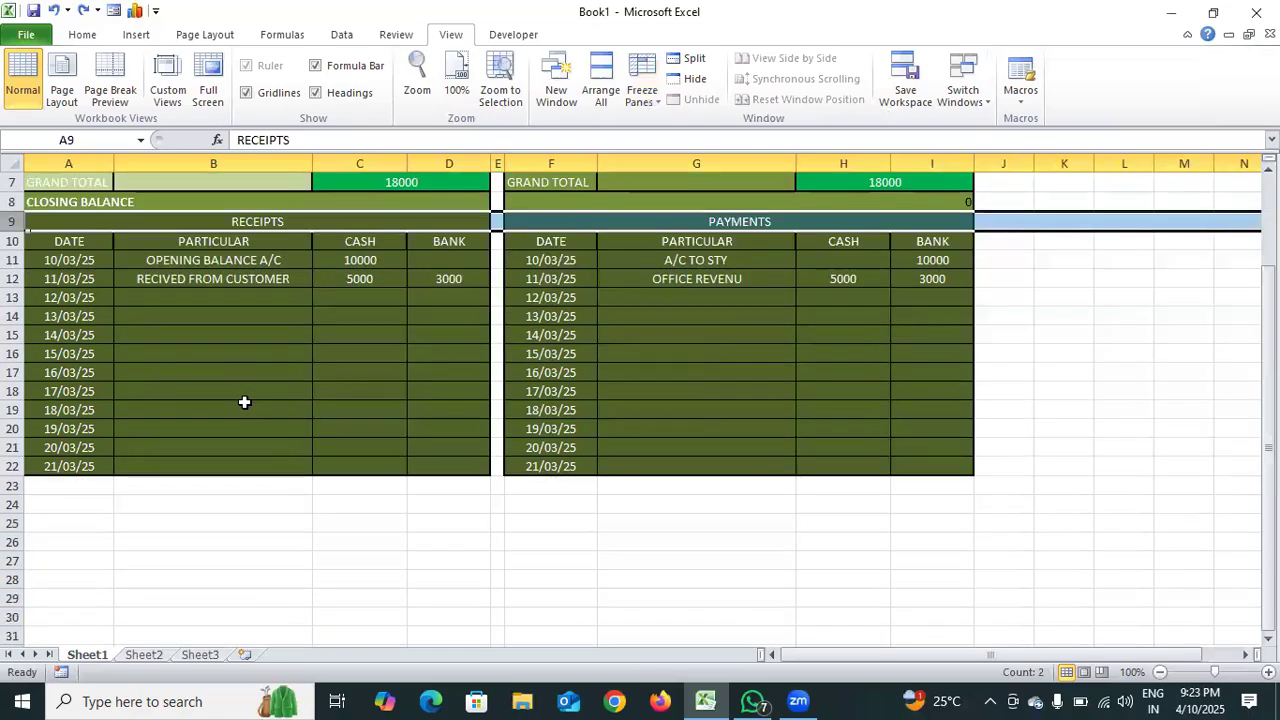
{"action": "scroll", "coordinate": [244, 402], "scroll_direction": "down", "scroll_amount": 2}
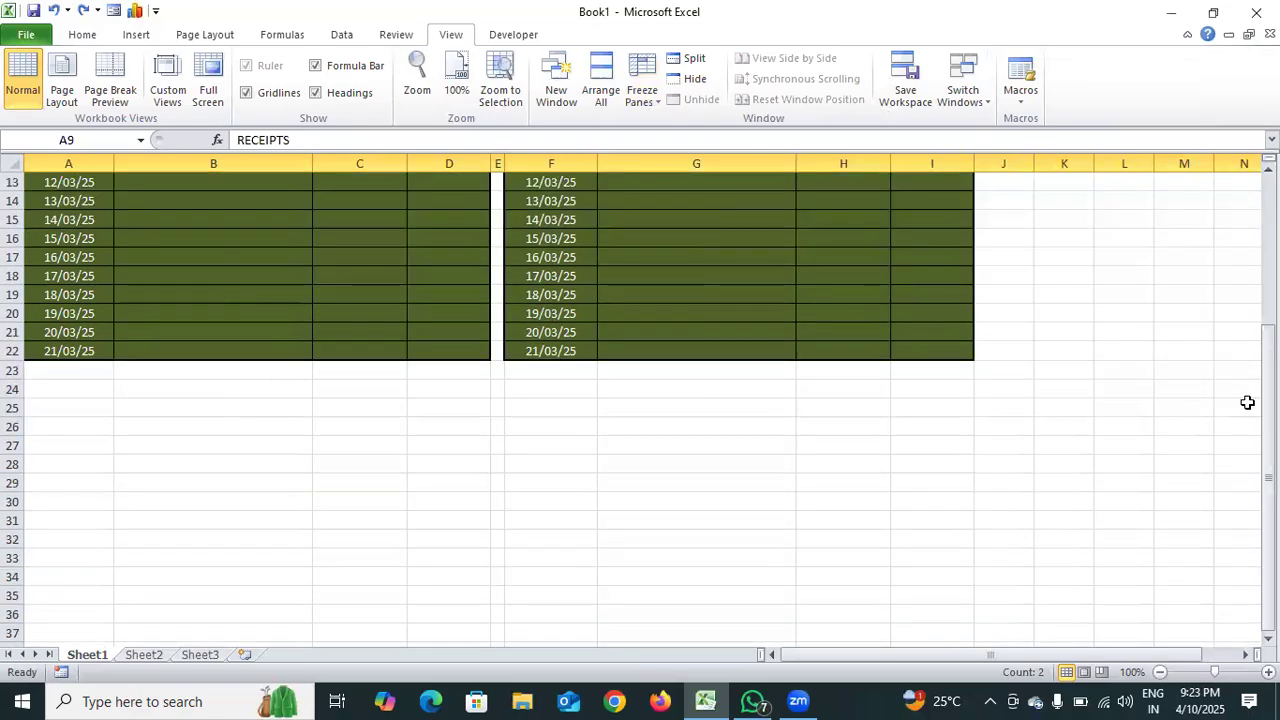
- With row 1 in view, freeze the panes above row 10 so rows 1 to 9 stay fixed above the dated entries
{"action": "scroll", "coordinate": [1248, 402], "scroll_direction": "up", "scroll_amount": 4}
{"action": "left_click", "coordinate": [17, 411]}
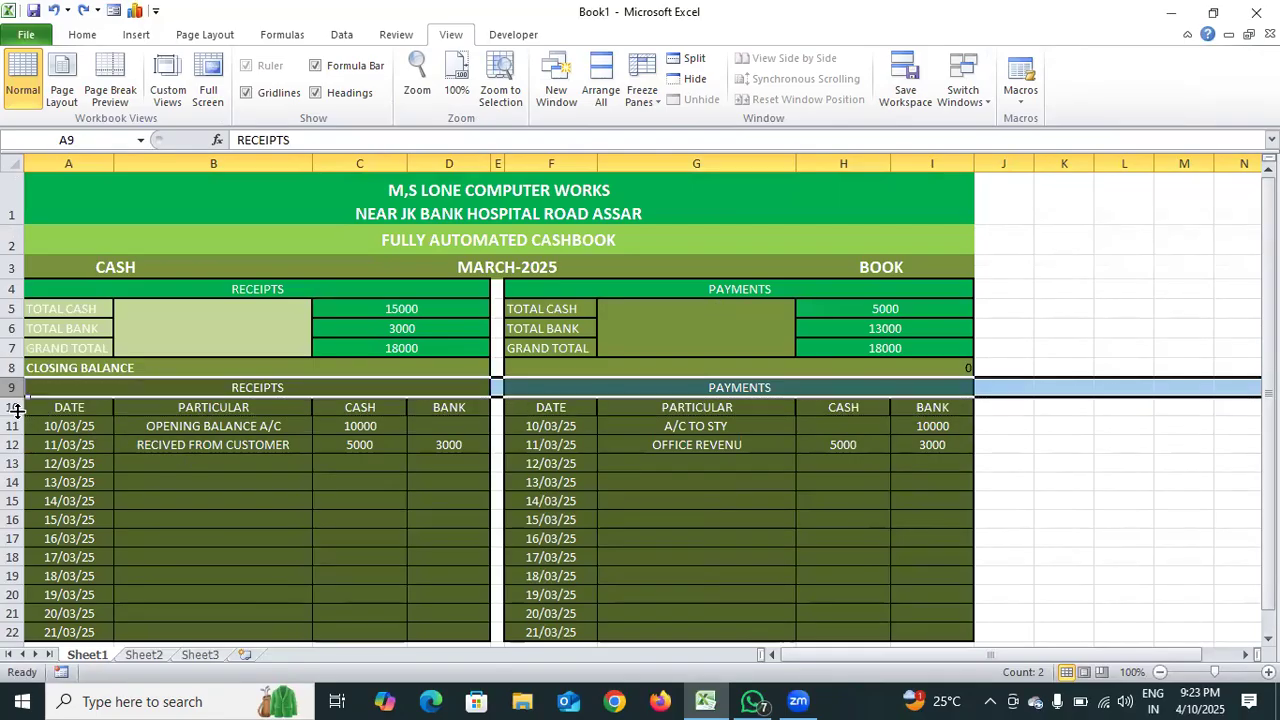
{"action": "left_click", "coordinate": [1058, 524]}
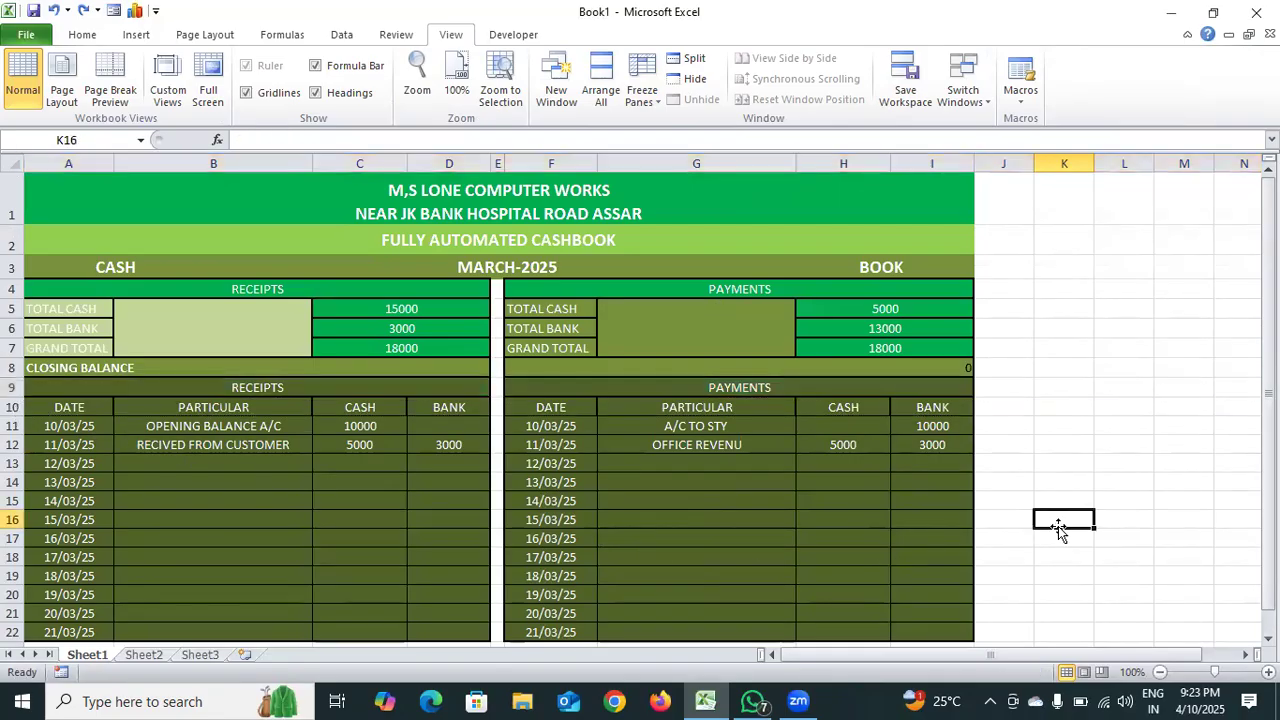
{"action": "left_click", "coordinate": [14, 406]}
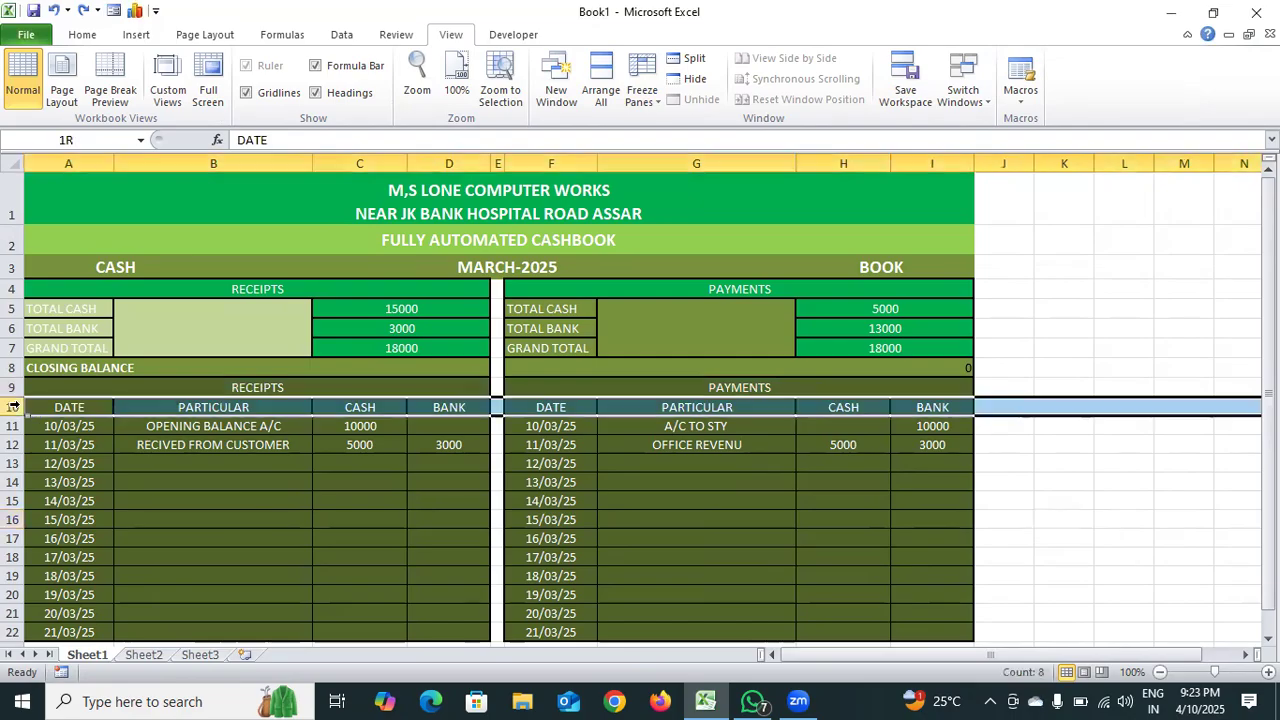
{"action": "left_click", "coordinate": [655, 100]}
{"action": "left_click", "coordinate": [700, 127]}
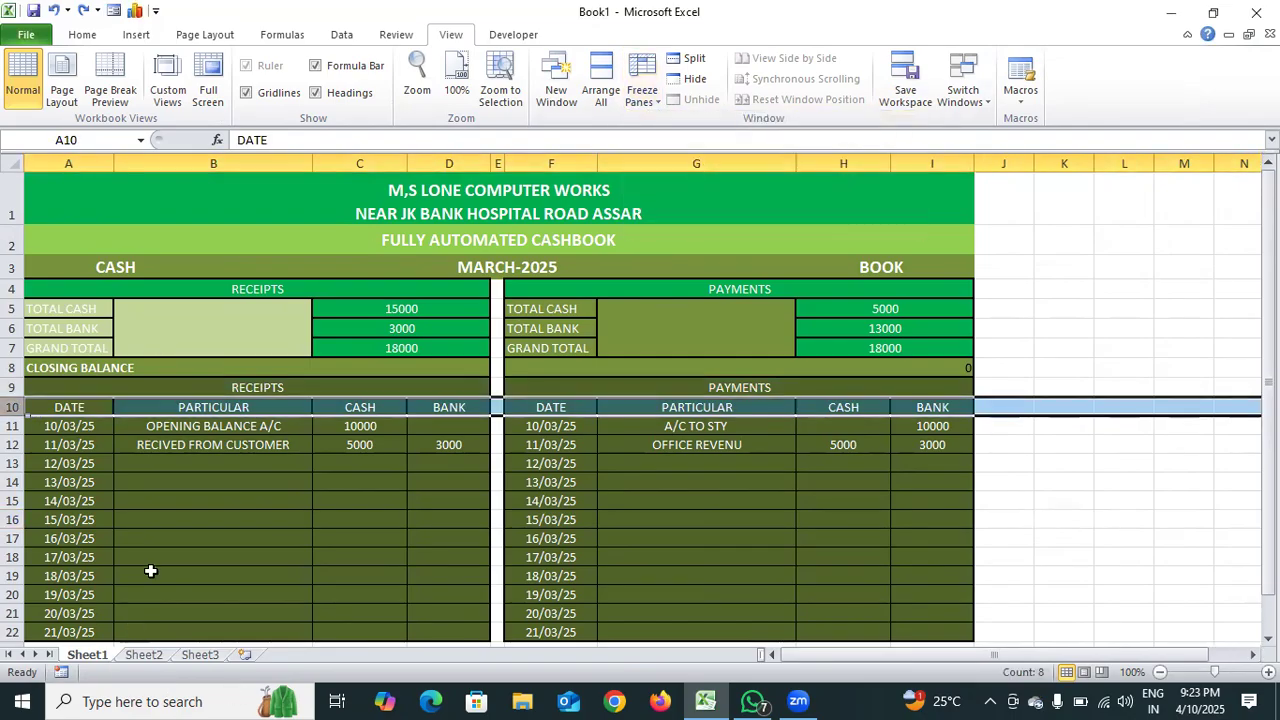
{"action": "scroll", "coordinate": [86, 503], "scroll_direction": "down", "scroll_amount": 1}
{"action": "scroll", "coordinate": [86, 503], "scroll_direction": "down", "scroll_amount": 1}
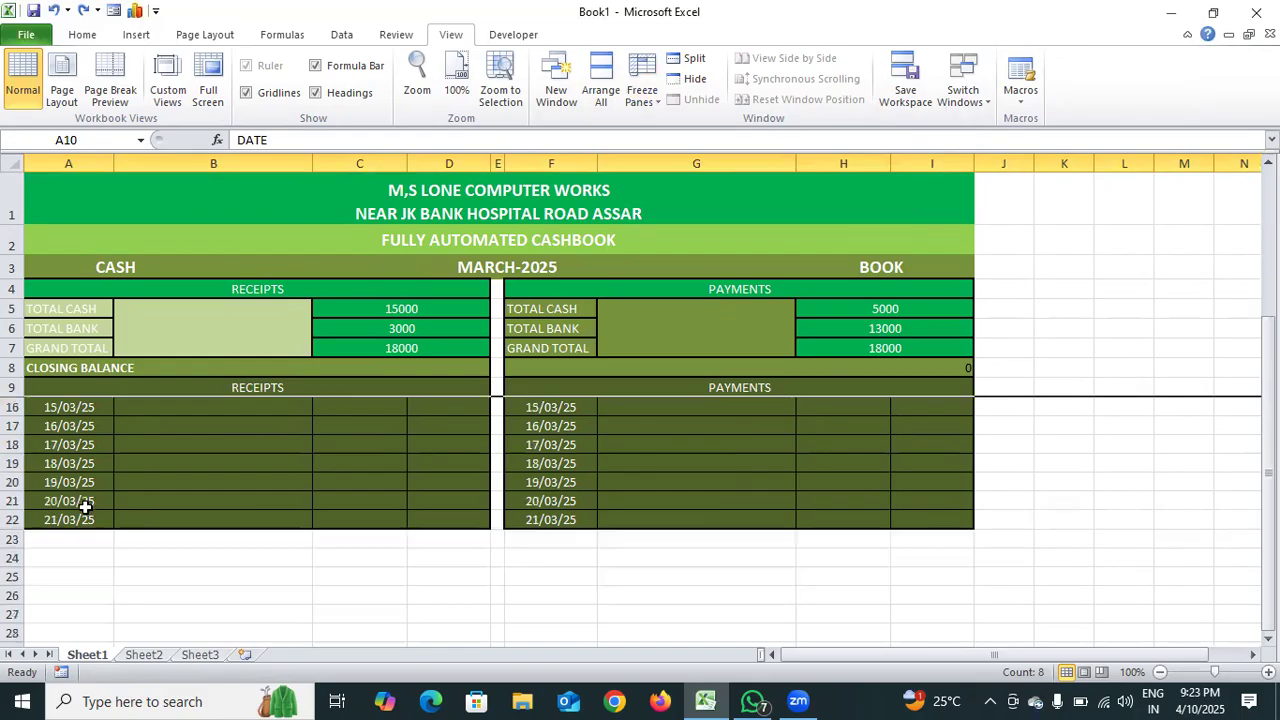
{"action": "scroll", "coordinate": [86, 510], "scroll_direction": "up", "scroll_amount": 2}
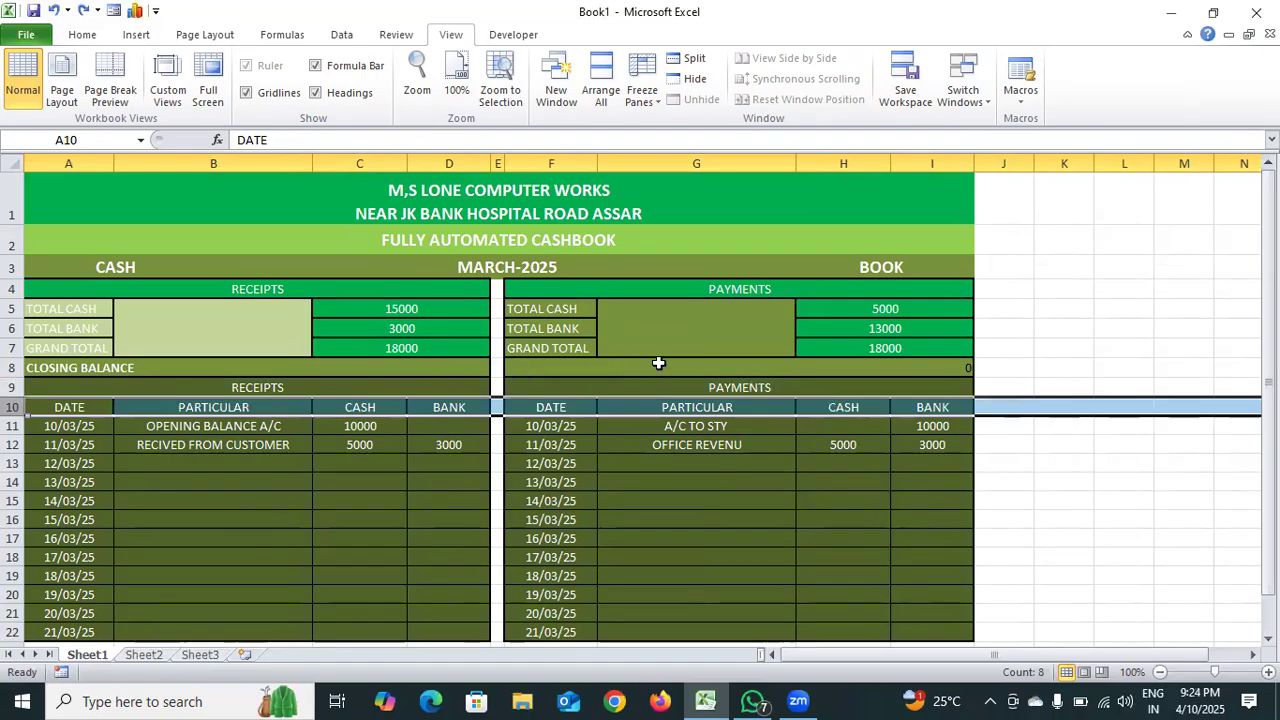
- Clear the closing balance formula from cell F8 in the Payments half of the cash book
{"action": "left_click", "coordinate": [651, 374]}
{"action": "key", "text": "Down"}
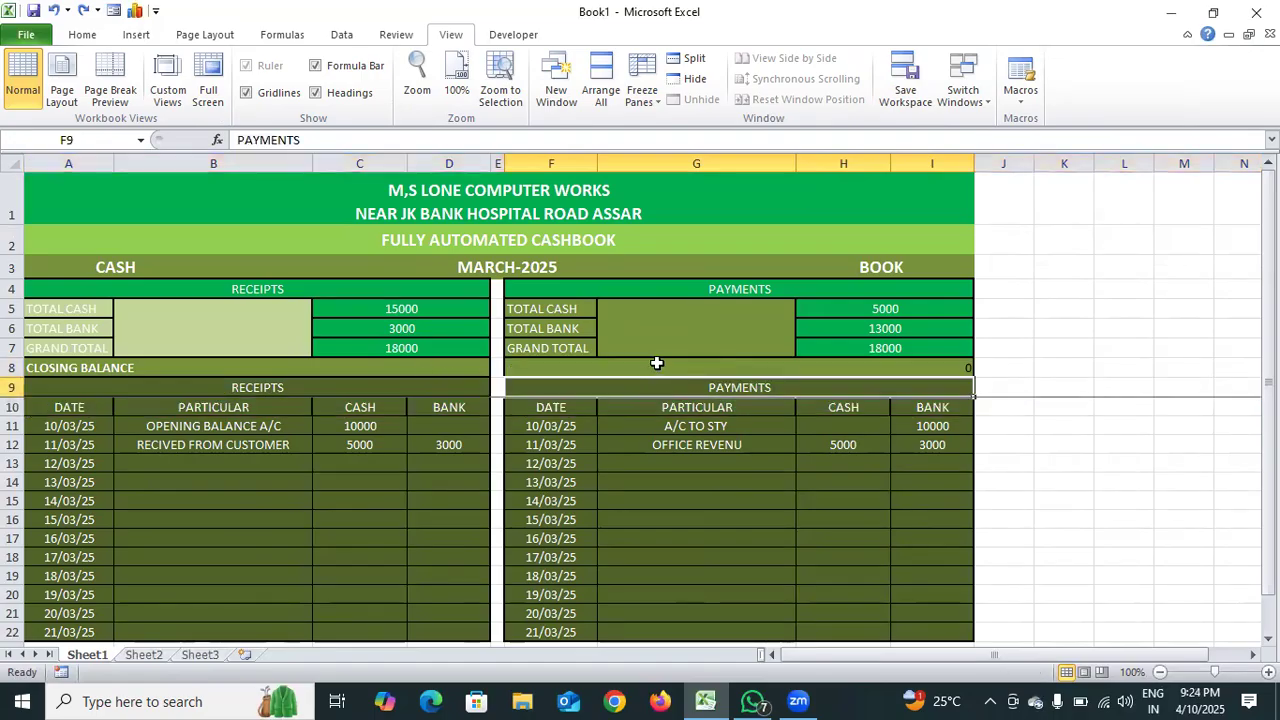
{"action": "left_click", "coordinate": [658, 363]}
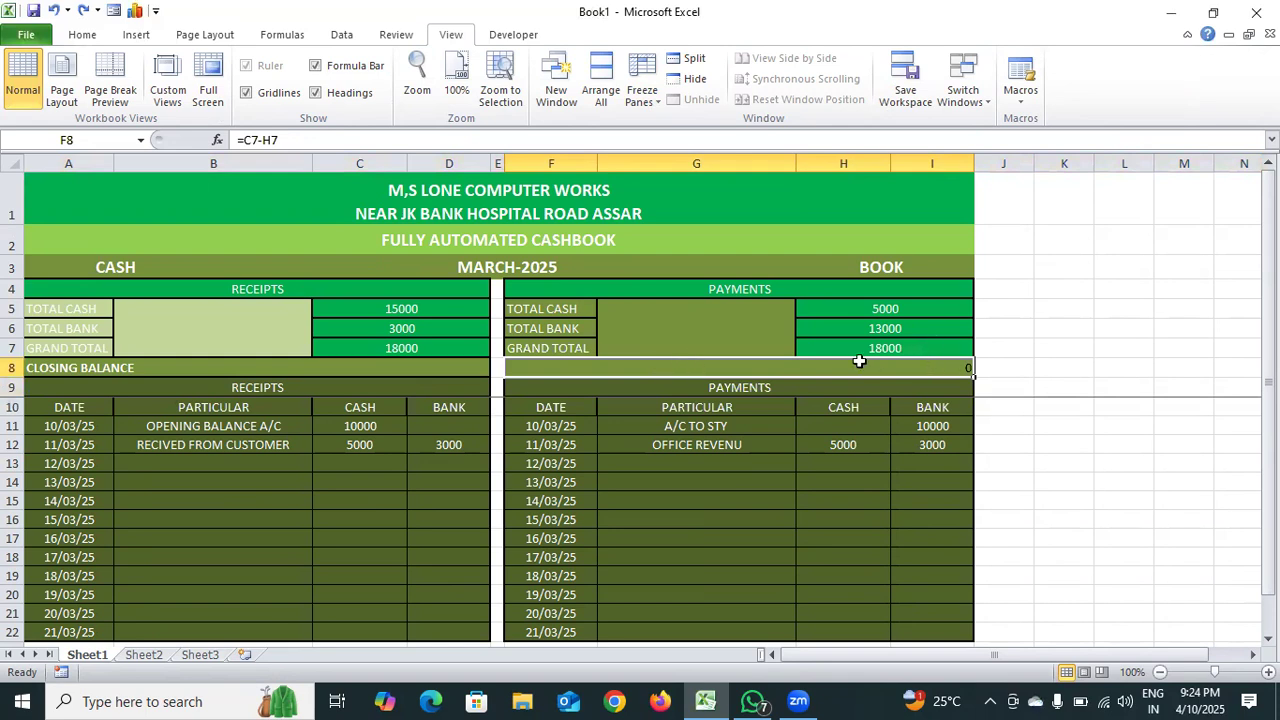
{"action": "double_click", "coordinate": [808, 386]}
{"action": "double_click", "coordinate": [790, 369]}
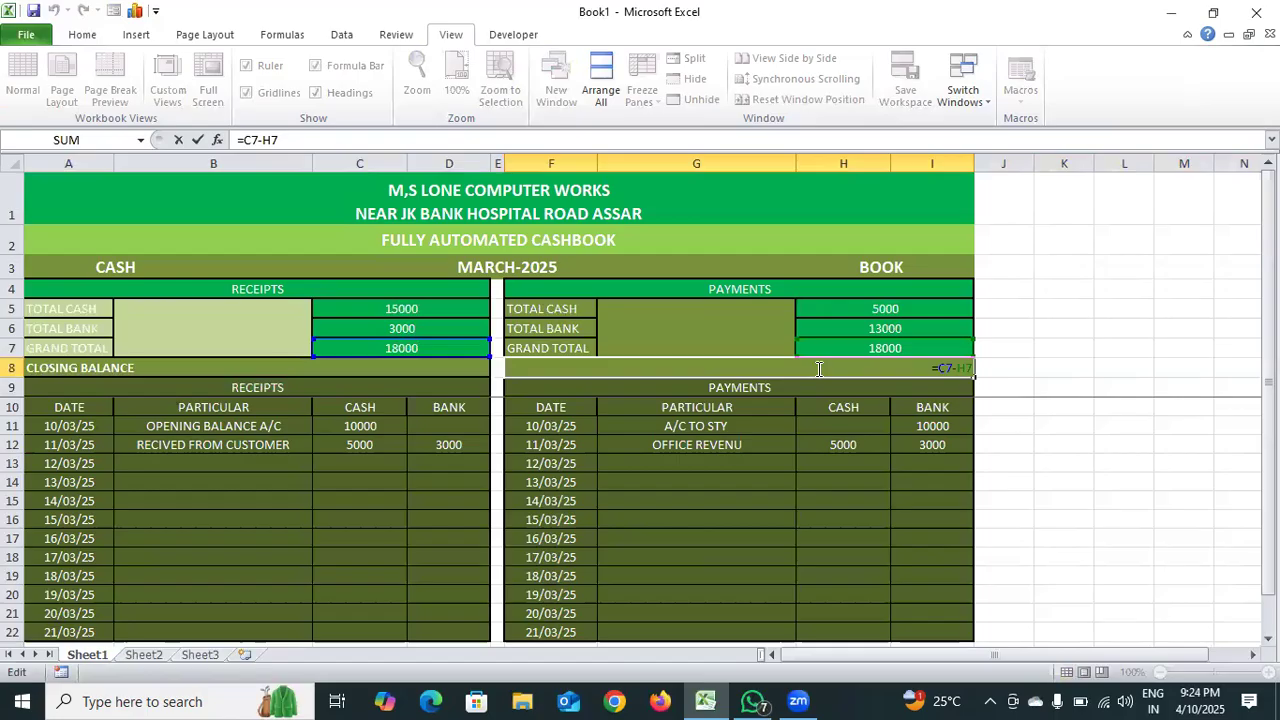
{"action": "key", "text": "BackSpace"}
{"action": "key", "text": "BackSpace"}
{"action": "key", "text": "BackSpace"}
{"action": "key", "text": "BackSpace"}
{"action": "key", "text": "BackSpace"}
{"action": "key", "text": "BackSpace"}
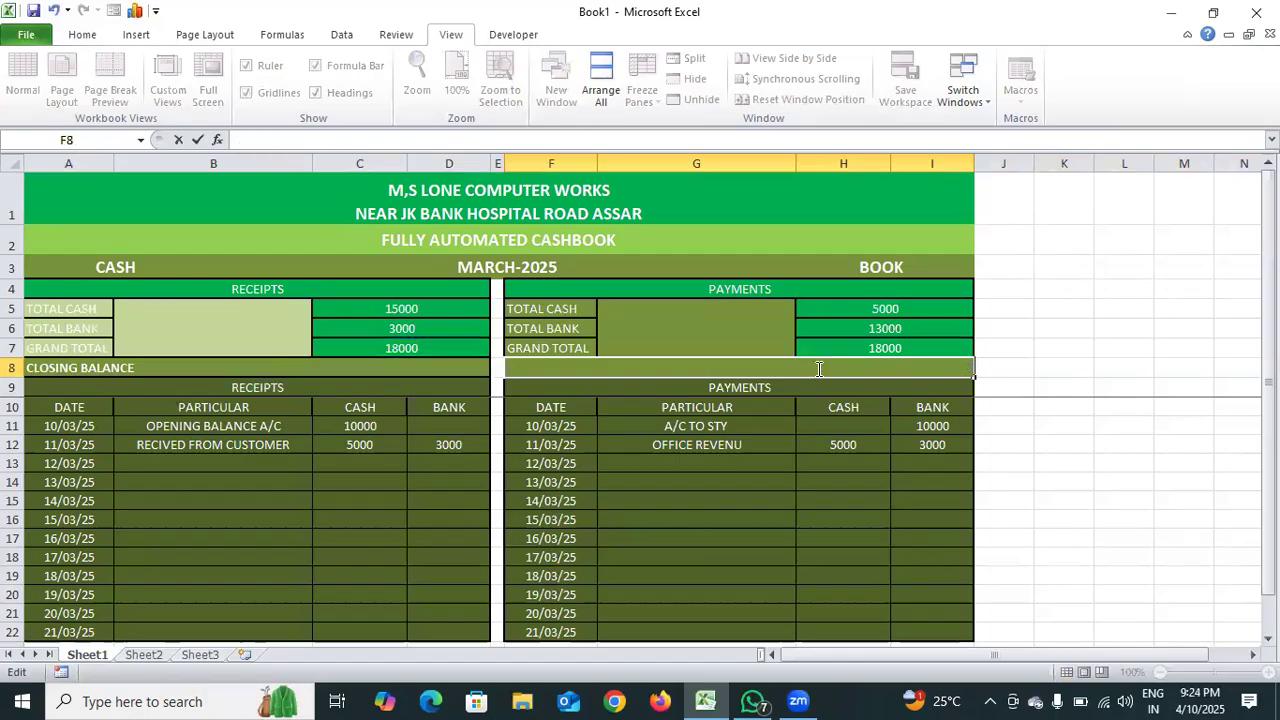
- Enter the closing balance formula =C7-H7 in F8, subtracting the Payments grand total from the Receipts grand total
{"action": "type", "text": "="}
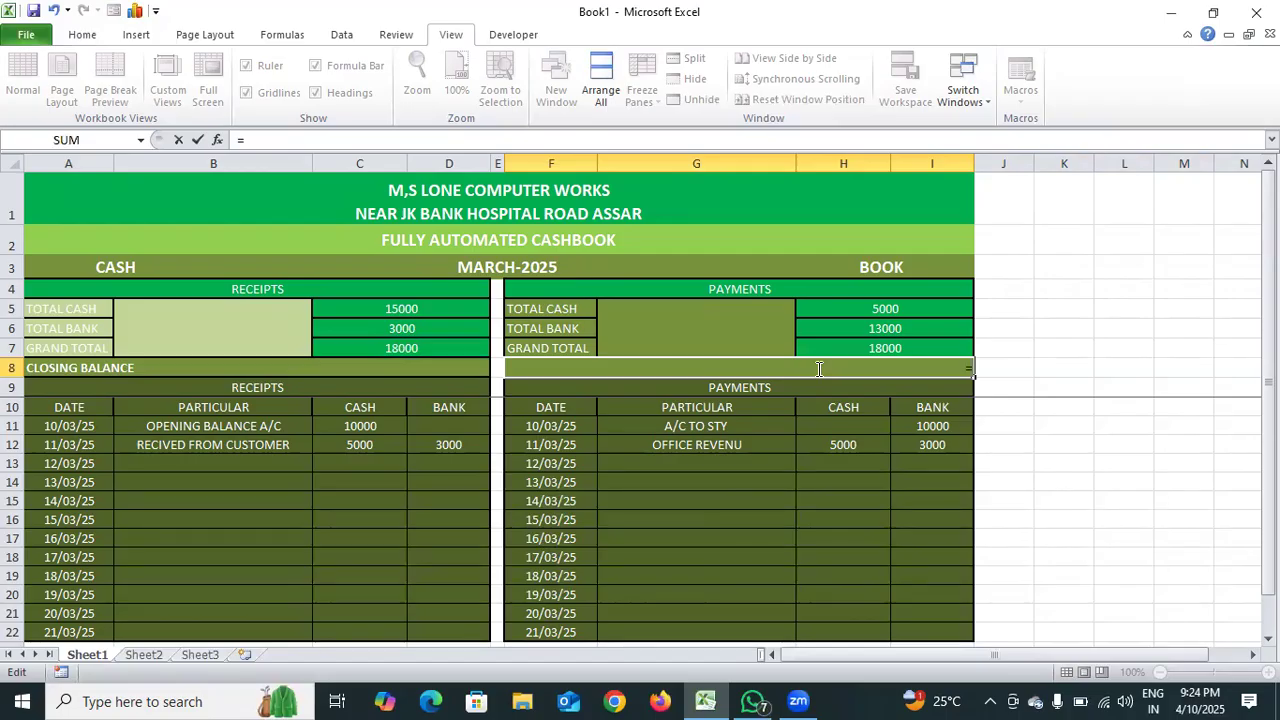
{"action": "left_click", "coordinate": [449, 351]}
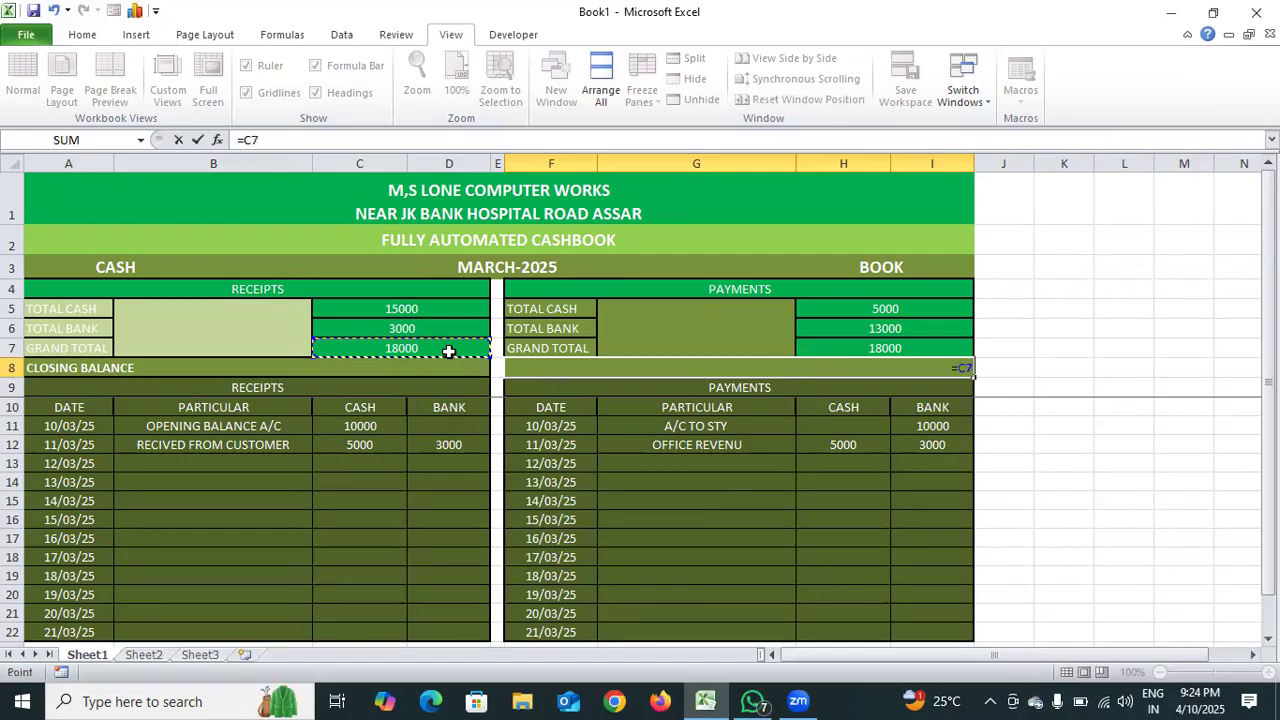
{"action": "type", "text": "-"}
{"action": "left_click", "coordinate": [903, 349]}
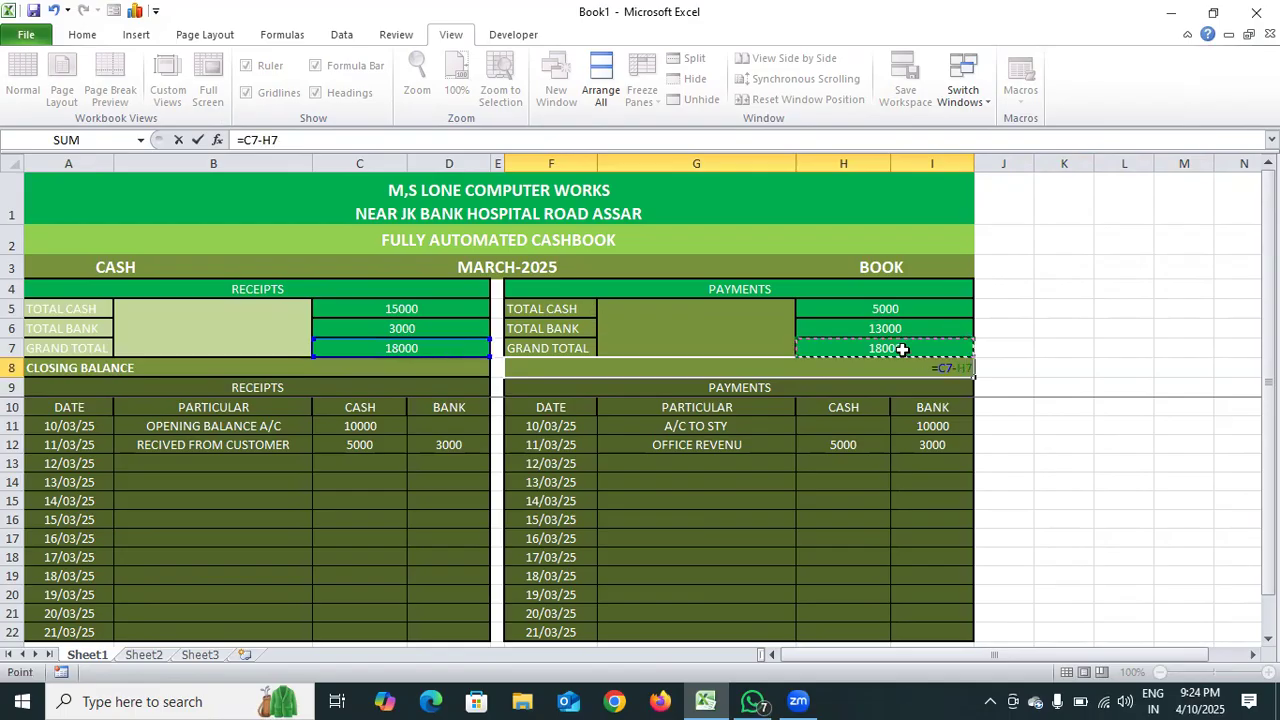
{"action": "key", "text": "Return"}
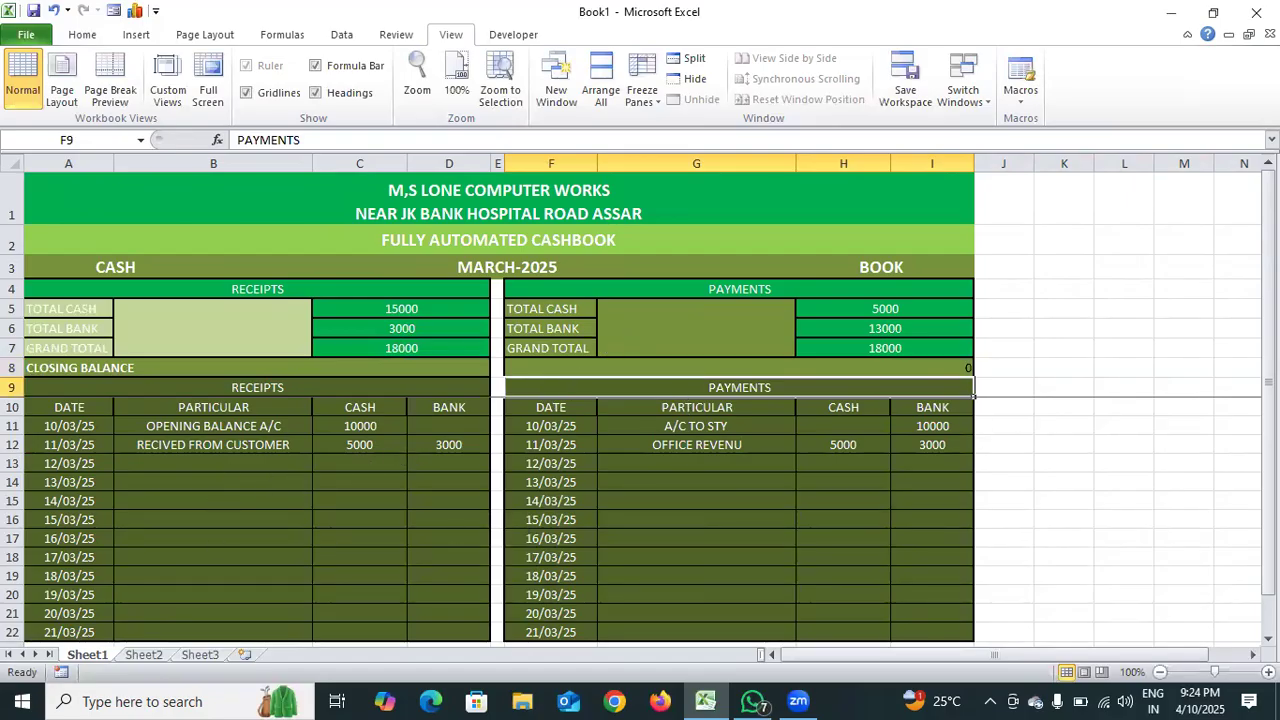
{"action": "left_click_drag", "start_coordinate": [120, 200], "coordinate": [664, 440]}
{"action": "left_click", "coordinate": [82, 34]}
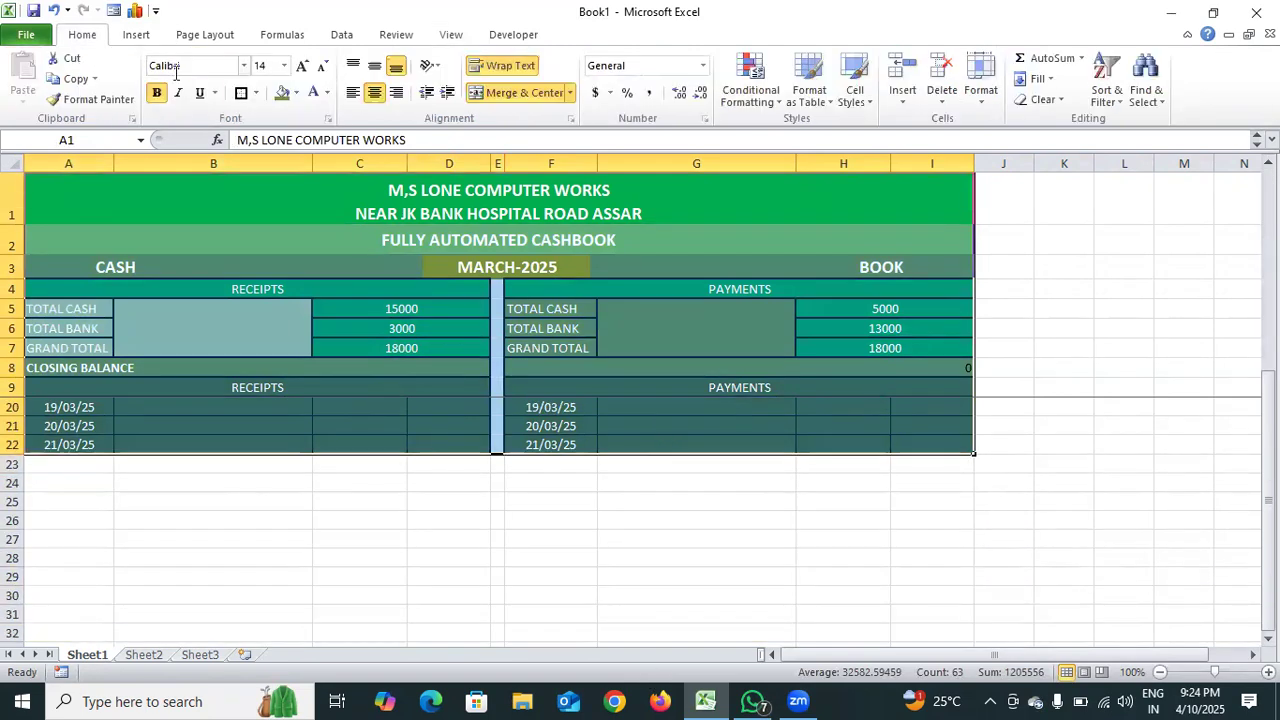
{"action": "left_click_drag", "start_coordinate": [1268, 430], "coordinate": [1268, 418]}
{"action": "left_click", "coordinate": [1022, 442]}
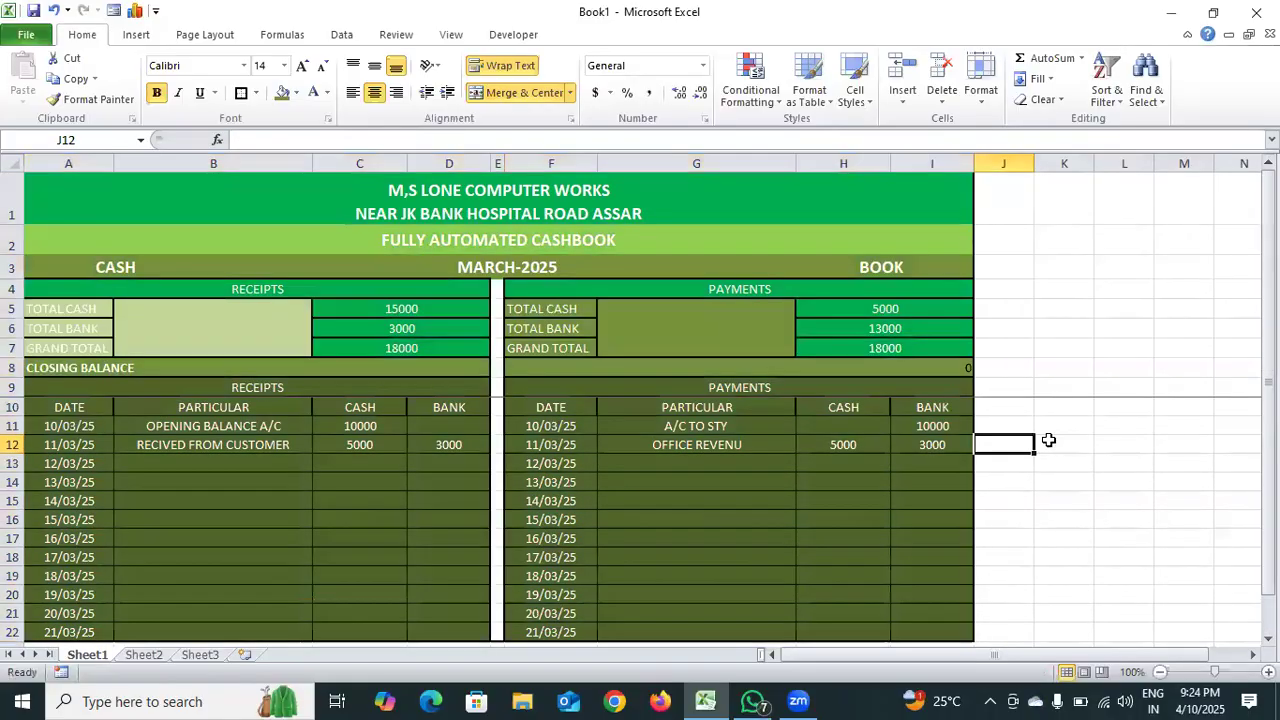
- Check how the column headings in row 10 and the dated entries scroll beneath the frozen rows 1 to 9
{"action": "scroll", "coordinate": [1073, 432], "scroll_direction": "down", "scroll_amount": 2}
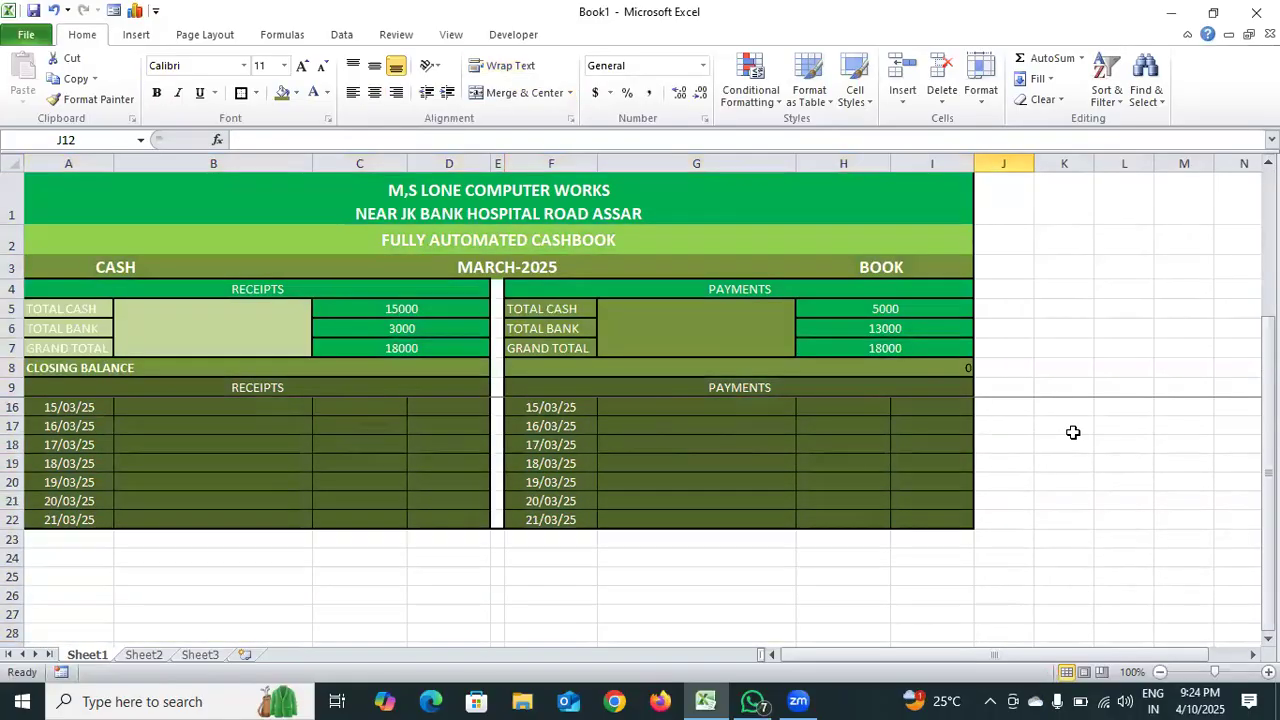
{"action": "scroll", "coordinate": [1069, 432], "scroll_direction": "up", "scroll_amount": 2}
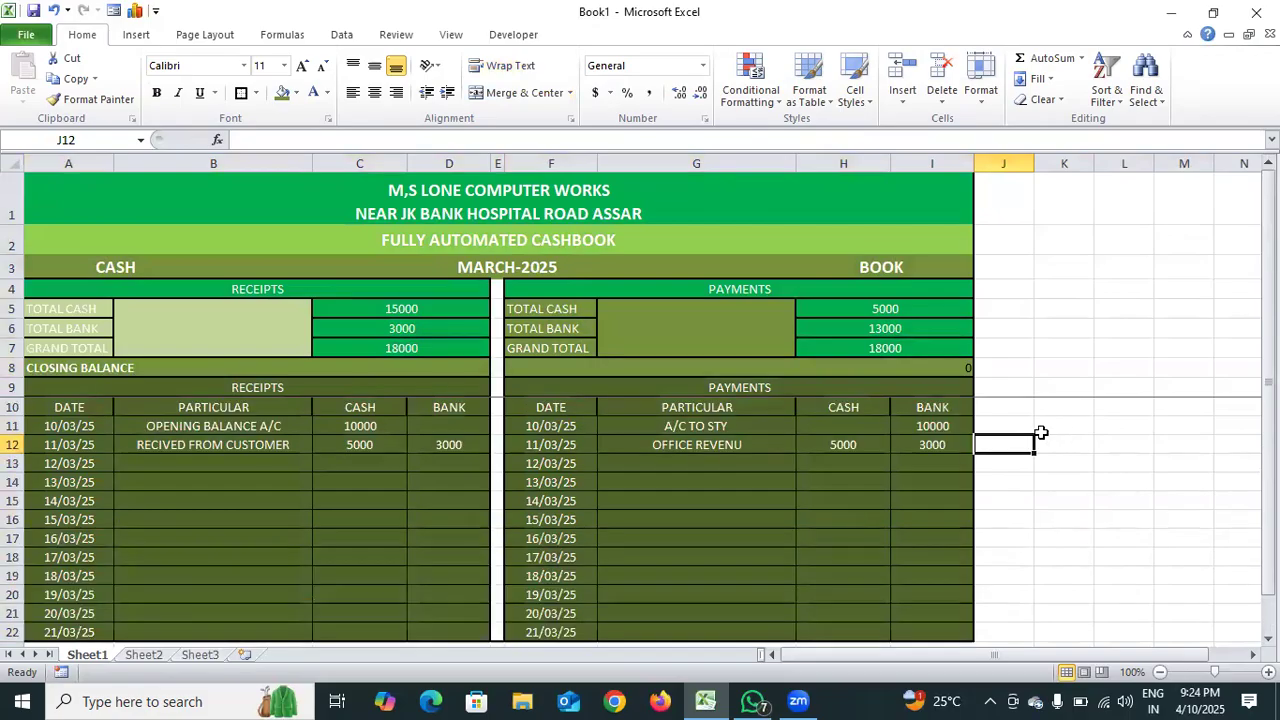
{"action": "left_click", "coordinate": [13, 407]}
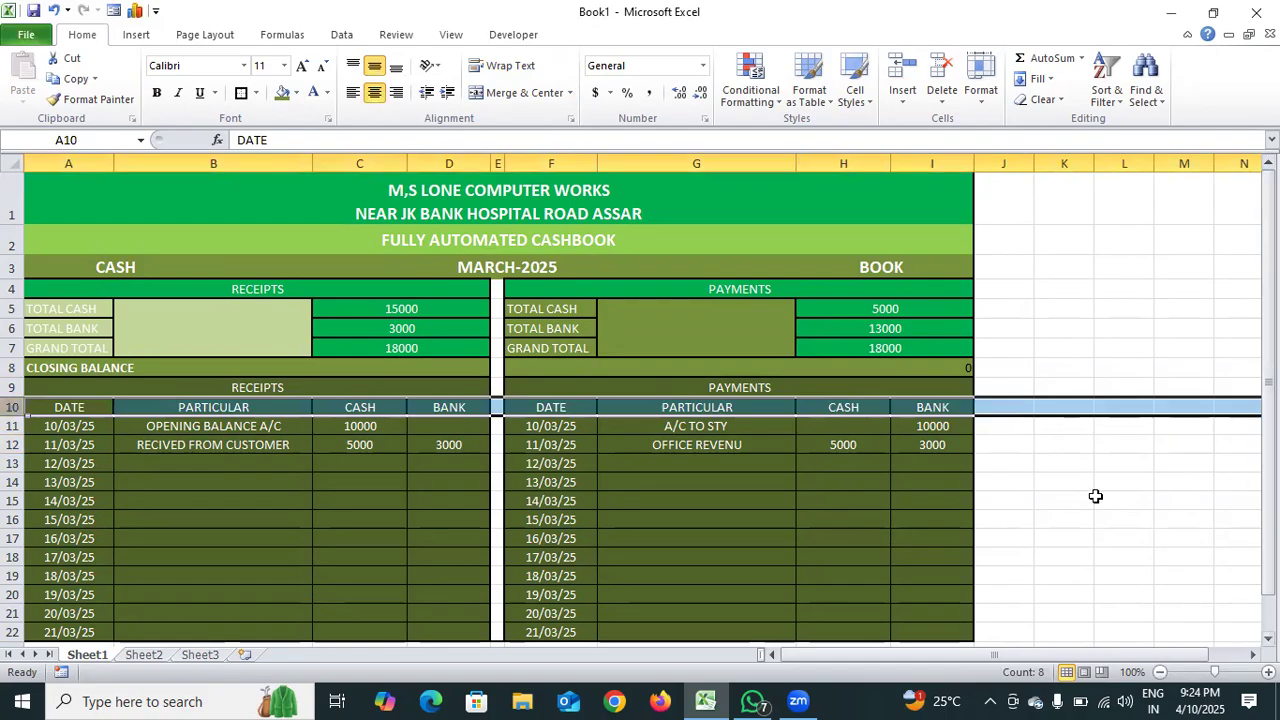
{"action": "scroll", "coordinate": [1041, 560], "scroll_direction": "down", "scroll_amount": 1}
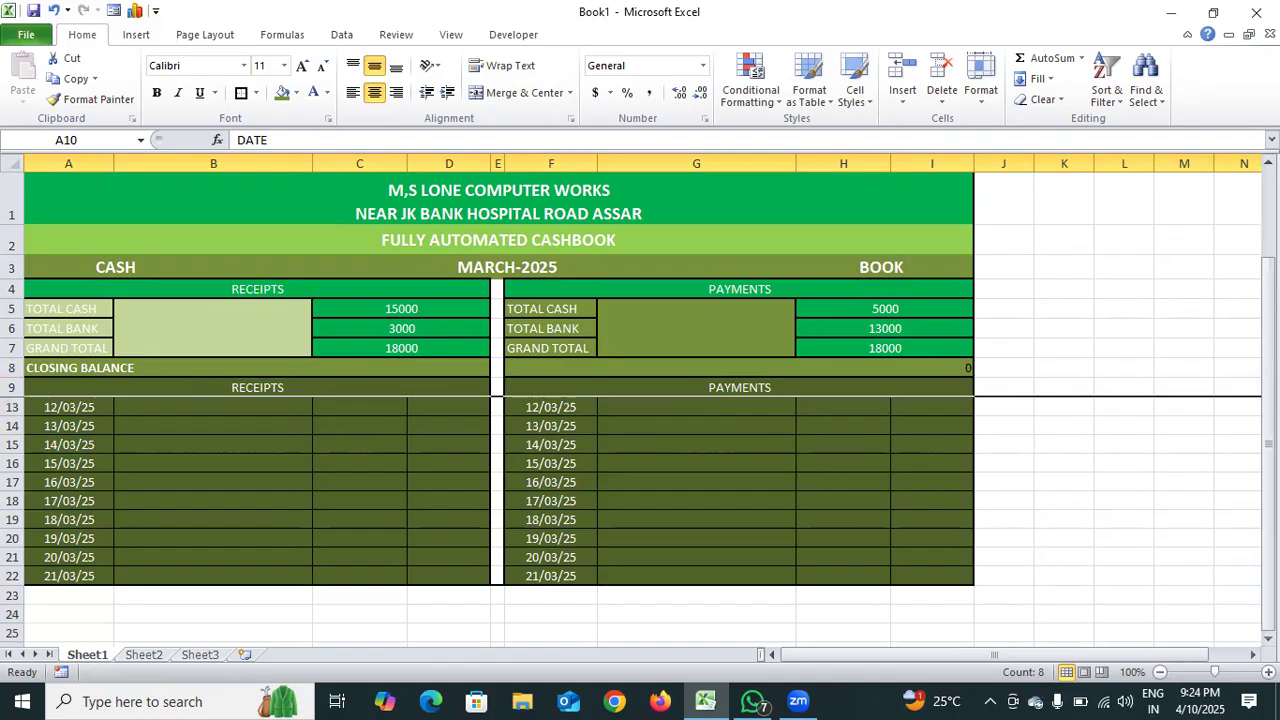
{"action": "left_click", "coordinate": [1238, 520]}
{"action": "left_click_drag", "start_coordinate": [1268, 530], "coordinate": [1268, 446]}
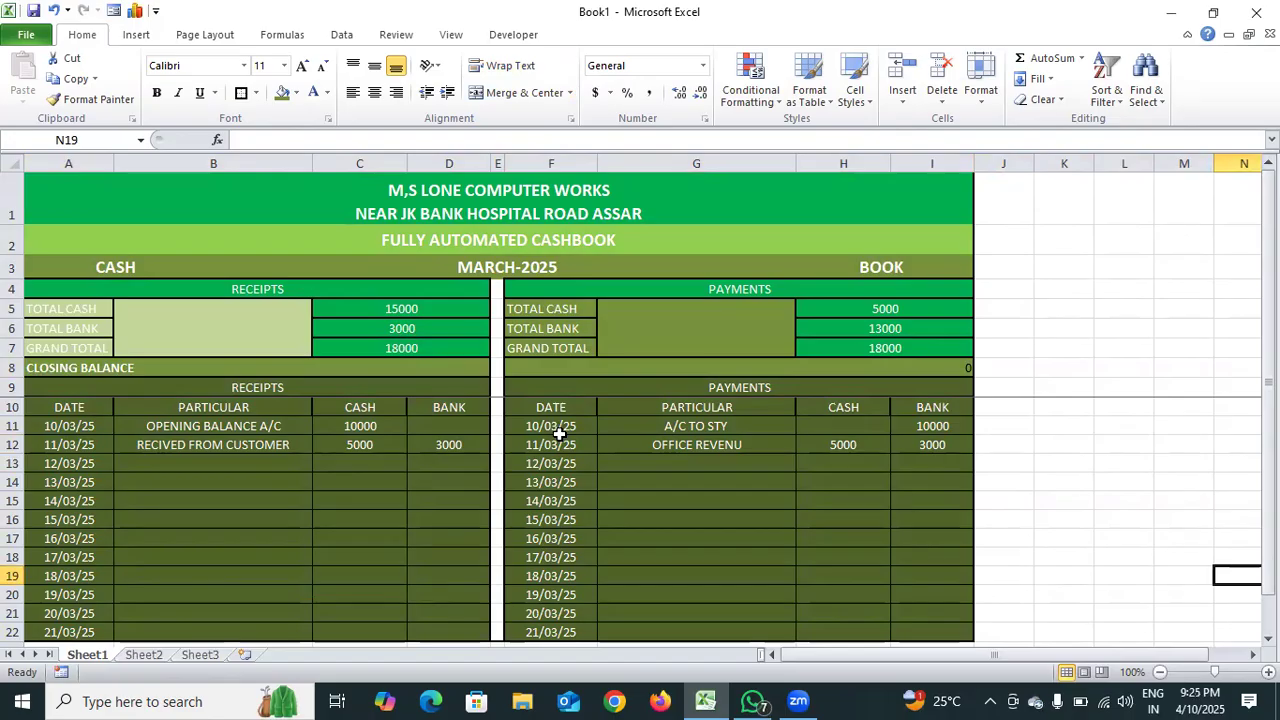
{"action": "left_click", "coordinate": [1002, 537]}
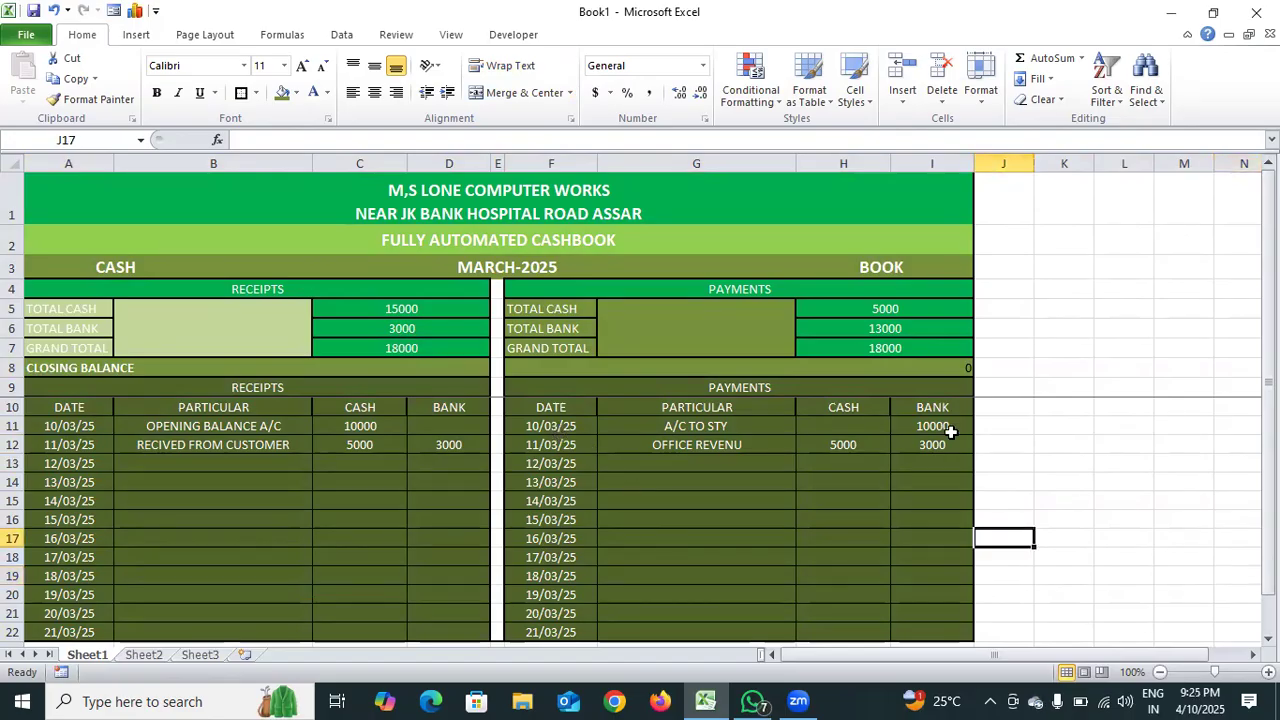
{"action": "left_click", "coordinate": [913, 387]}
{"action": "left_click", "coordinate": [14, 386]}
{"action": "scroll", "coordinate": [14, 386], "scroll_direction": "down", "scroll_amount": 3}
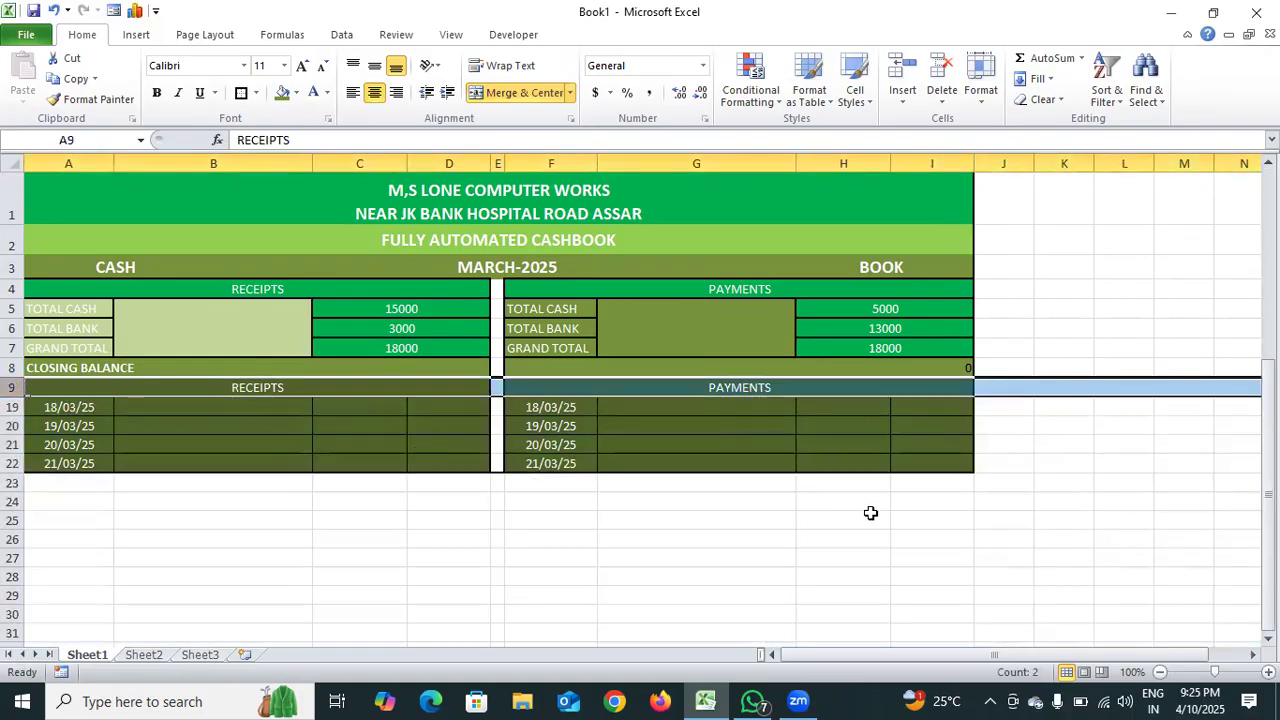
{"action": "left_click_drag", "start_coordinate": [1268, 531], "coordinate": [1268, 332]}
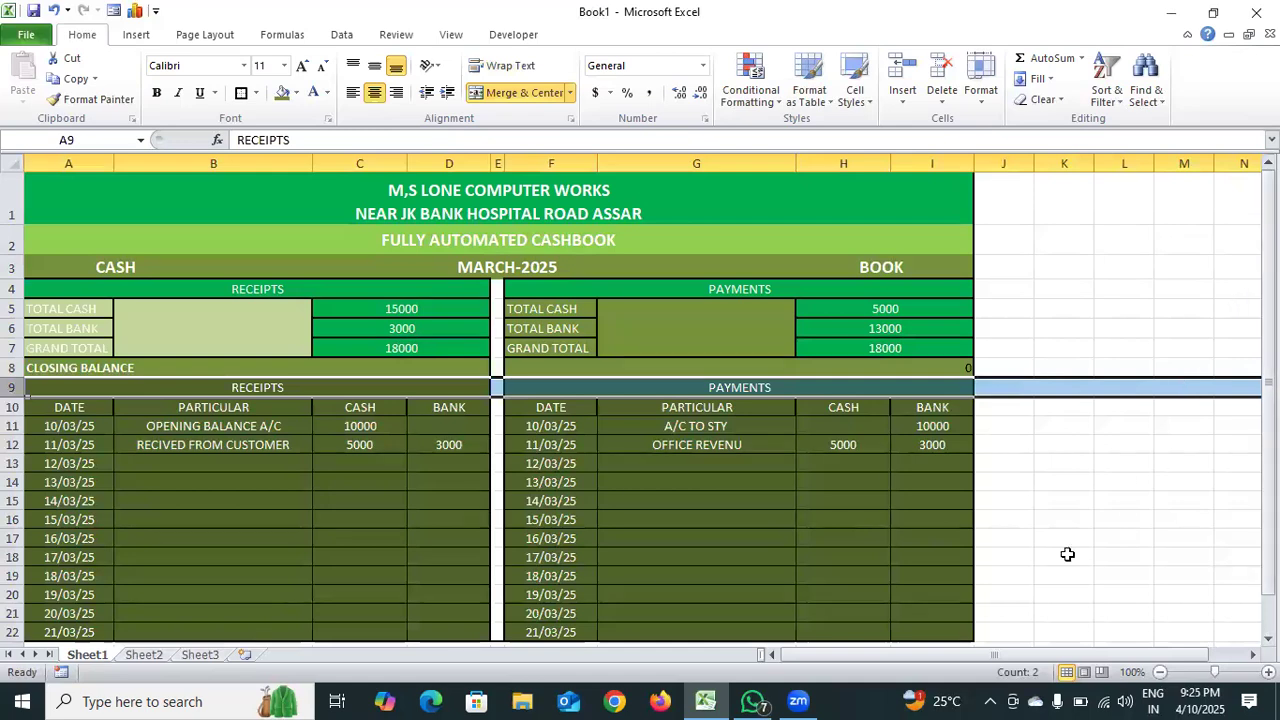
{"action": "key", "text": "alt+Tab"}
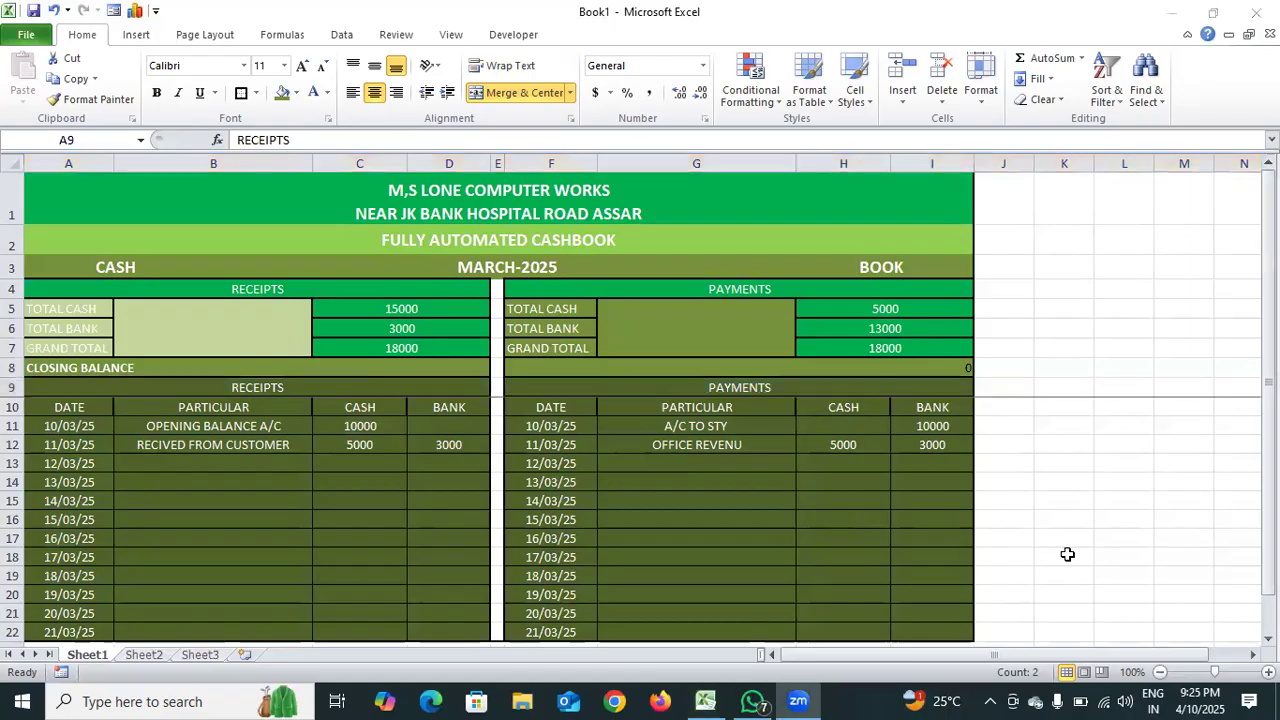